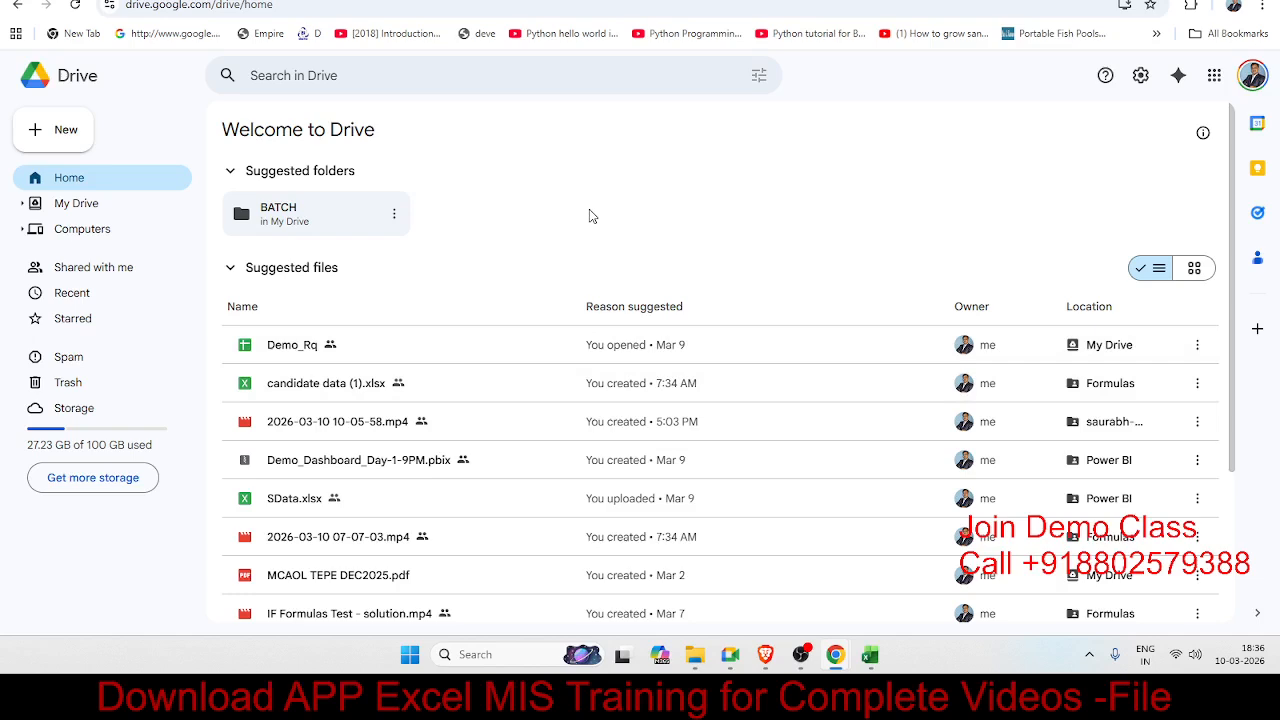
Step: Create a new blank Google Sheets spreadsheet from Google Drive's New menu
scroll(394, 408, "down", 3)
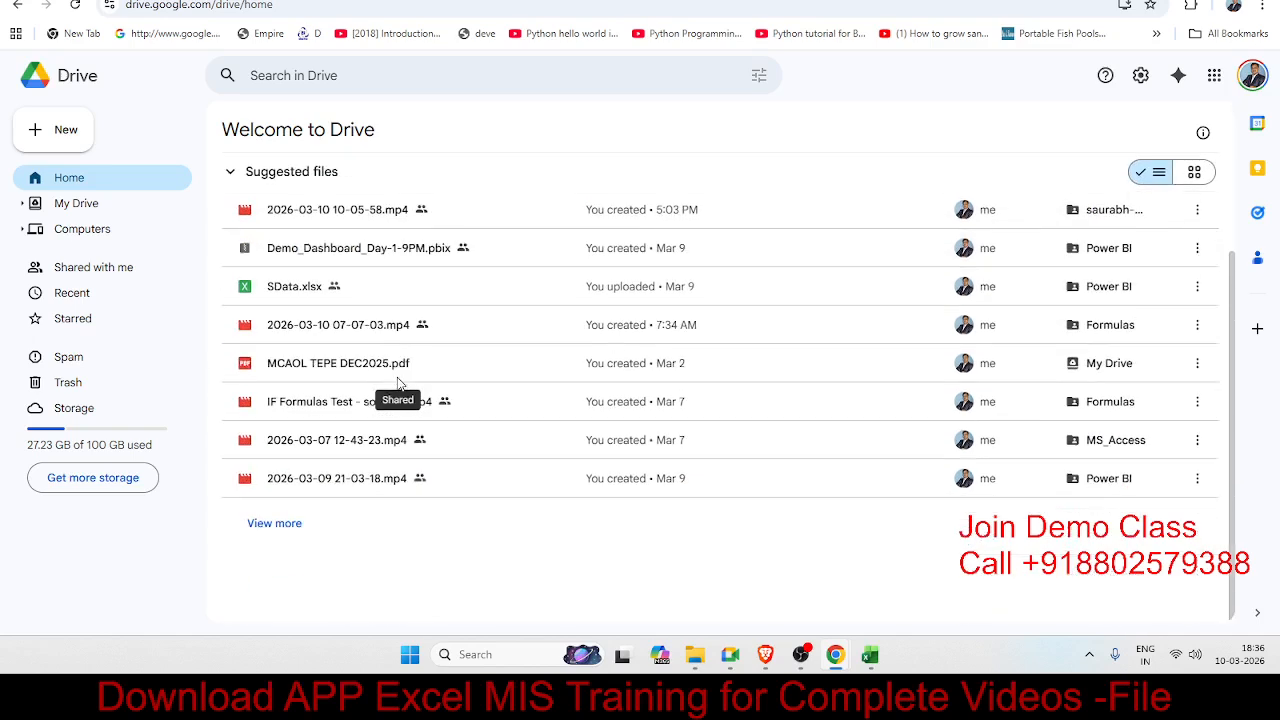
scroll(400, 385, "up", 2)
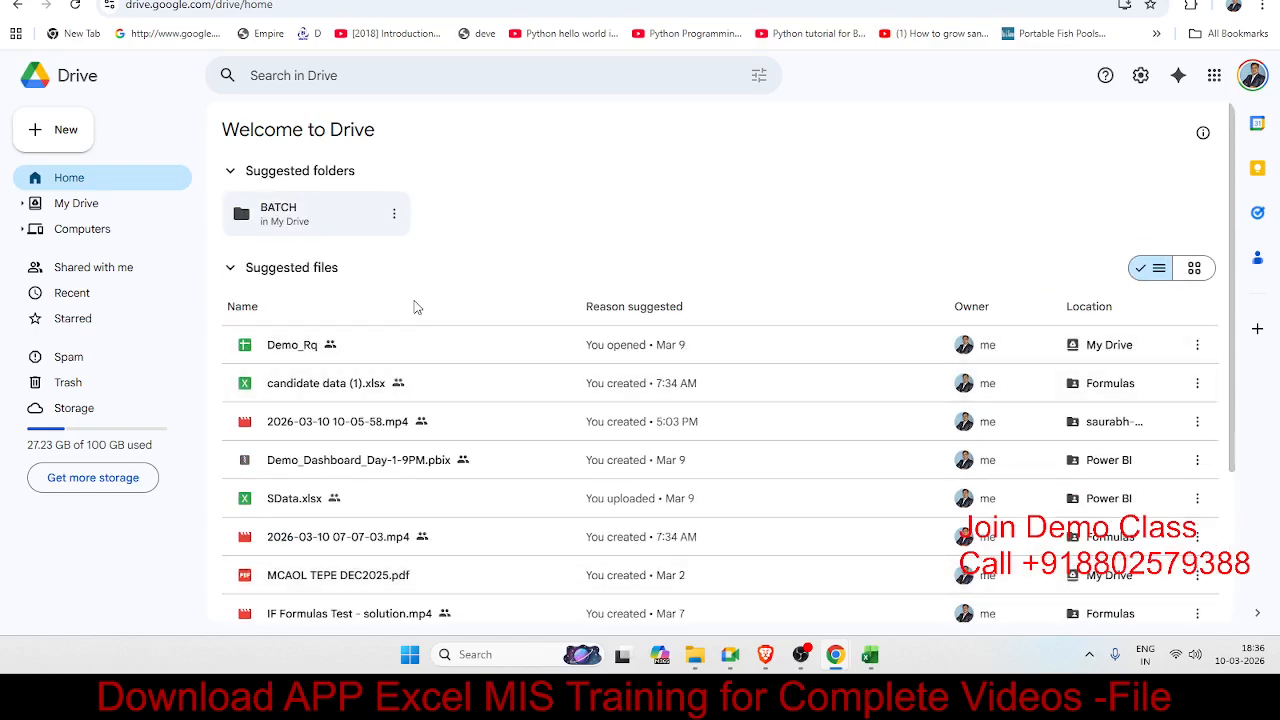
left_click(68, 130)
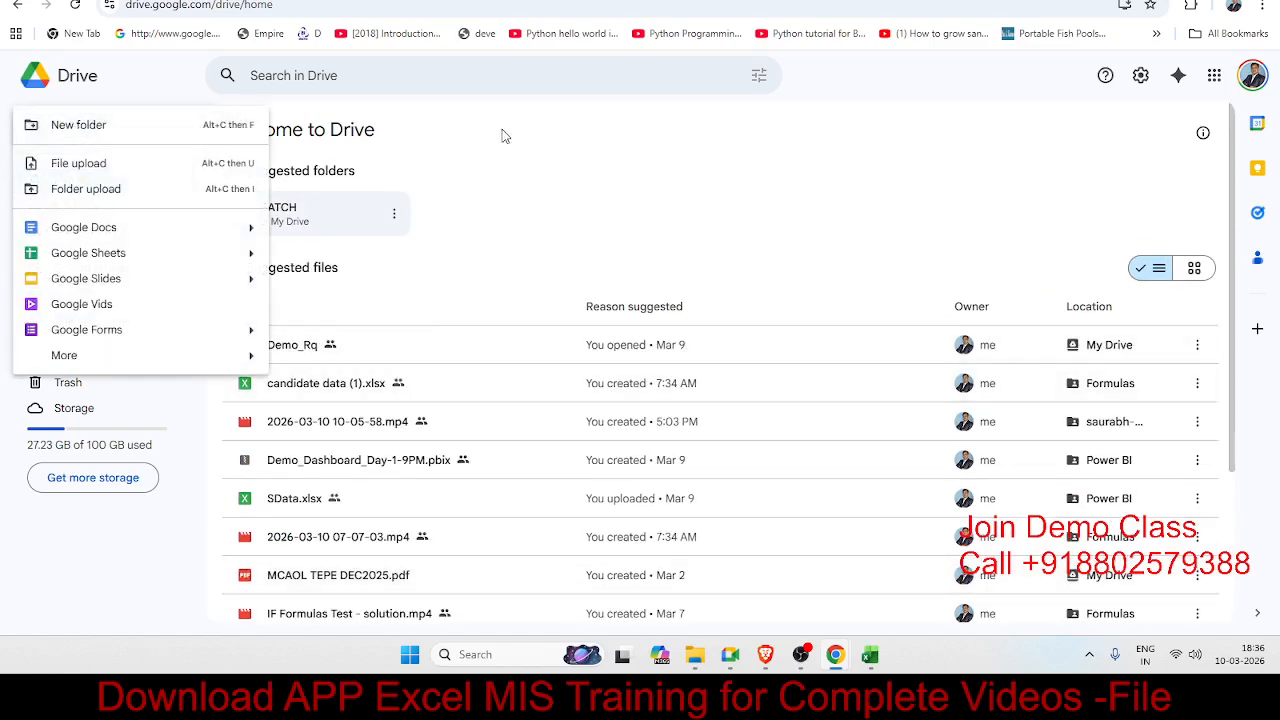
left_click(576, 168)
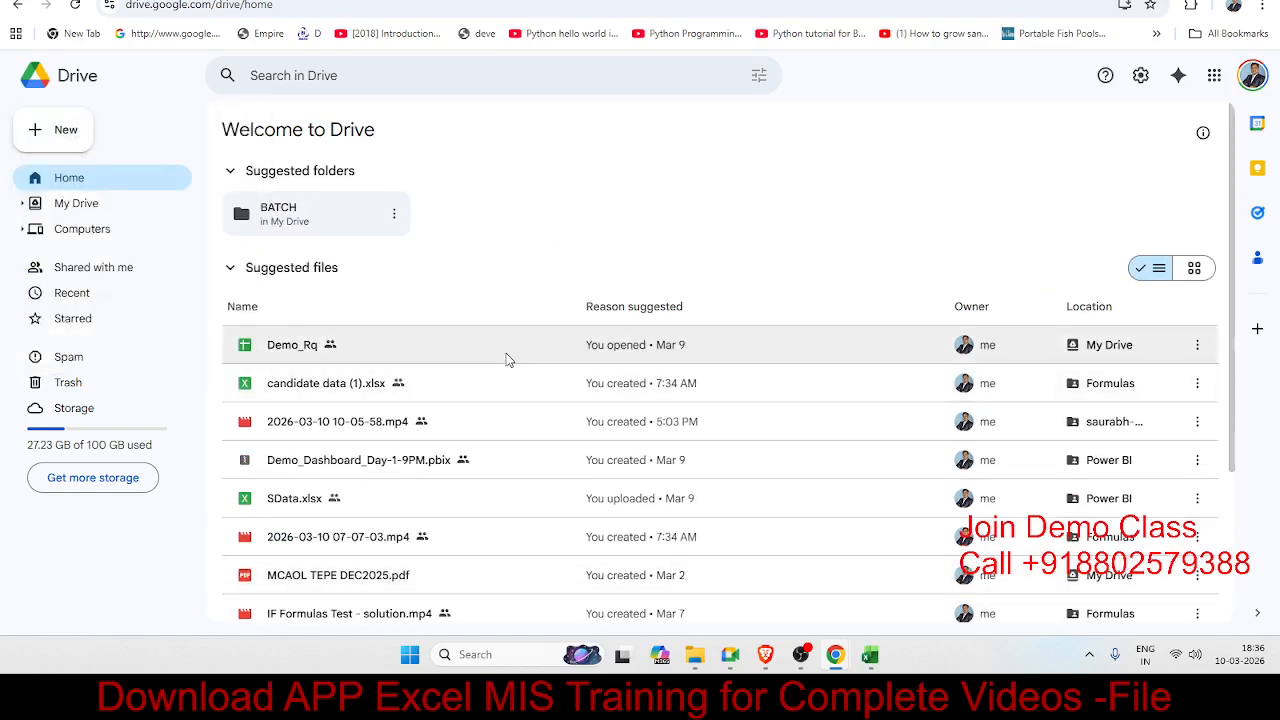
left_click(312, 510)
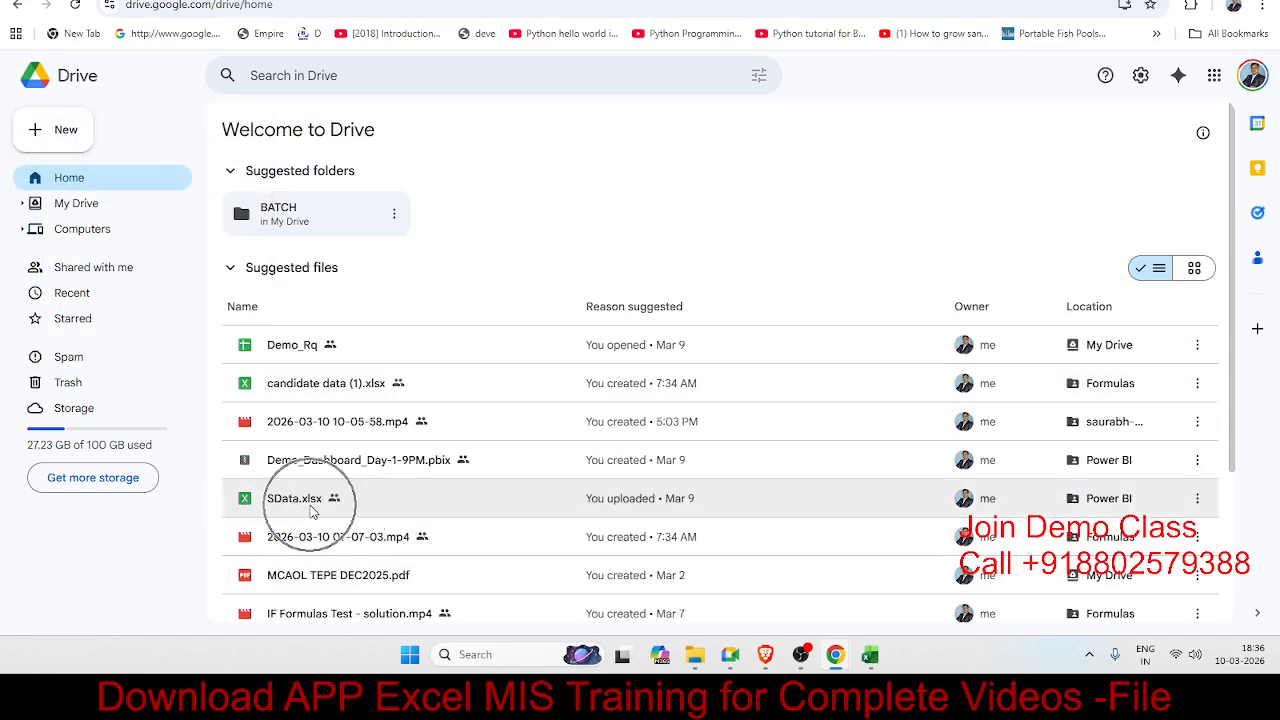
left_click(312, 510)
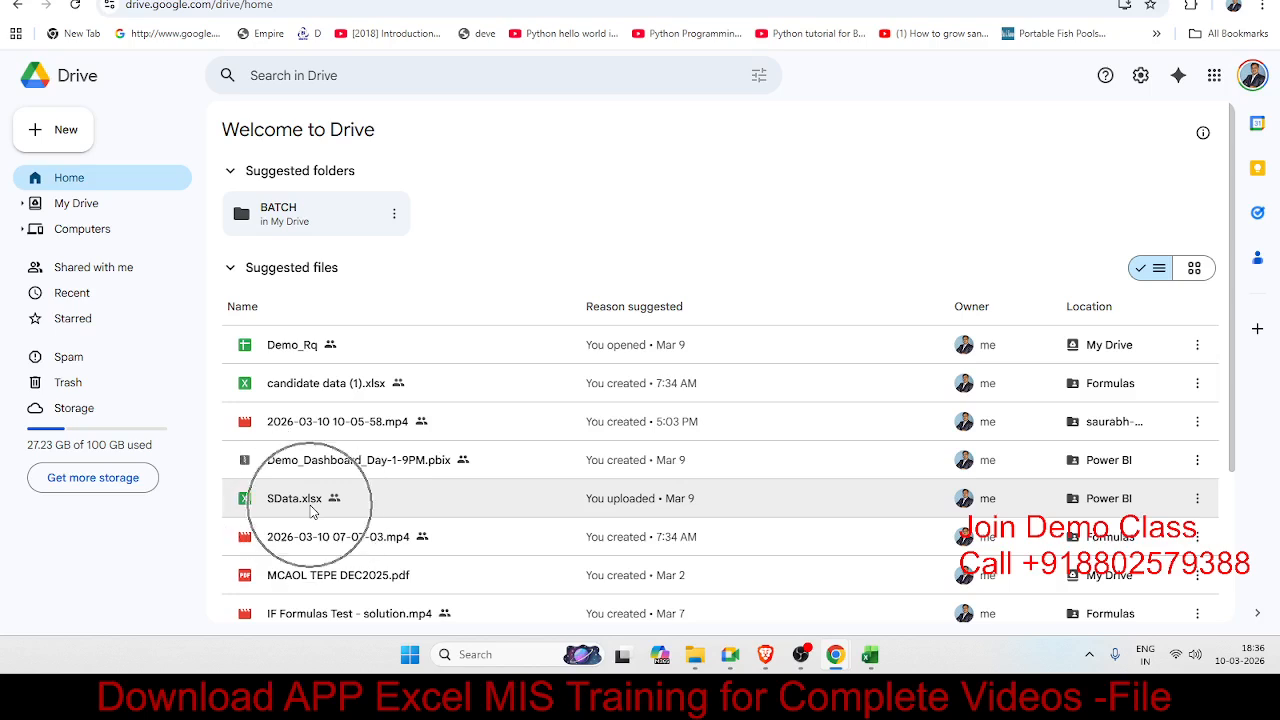
left_click(57, 130)
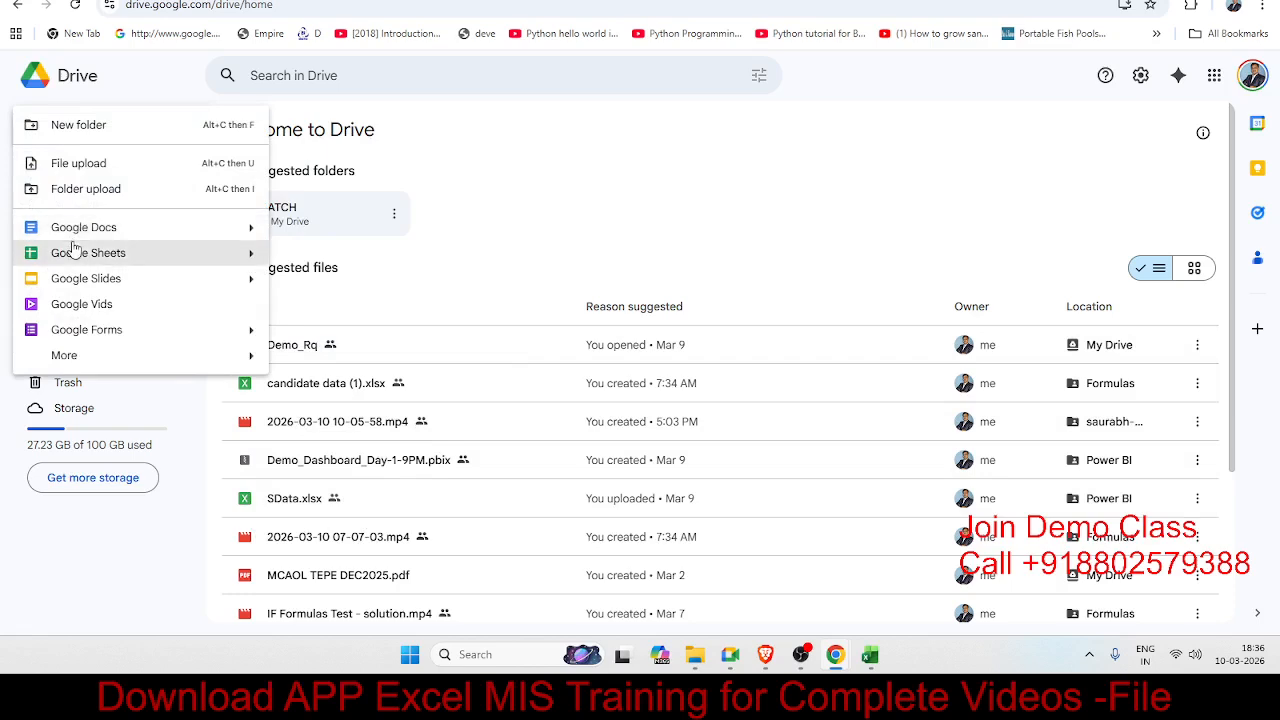
left_click(135, 255)
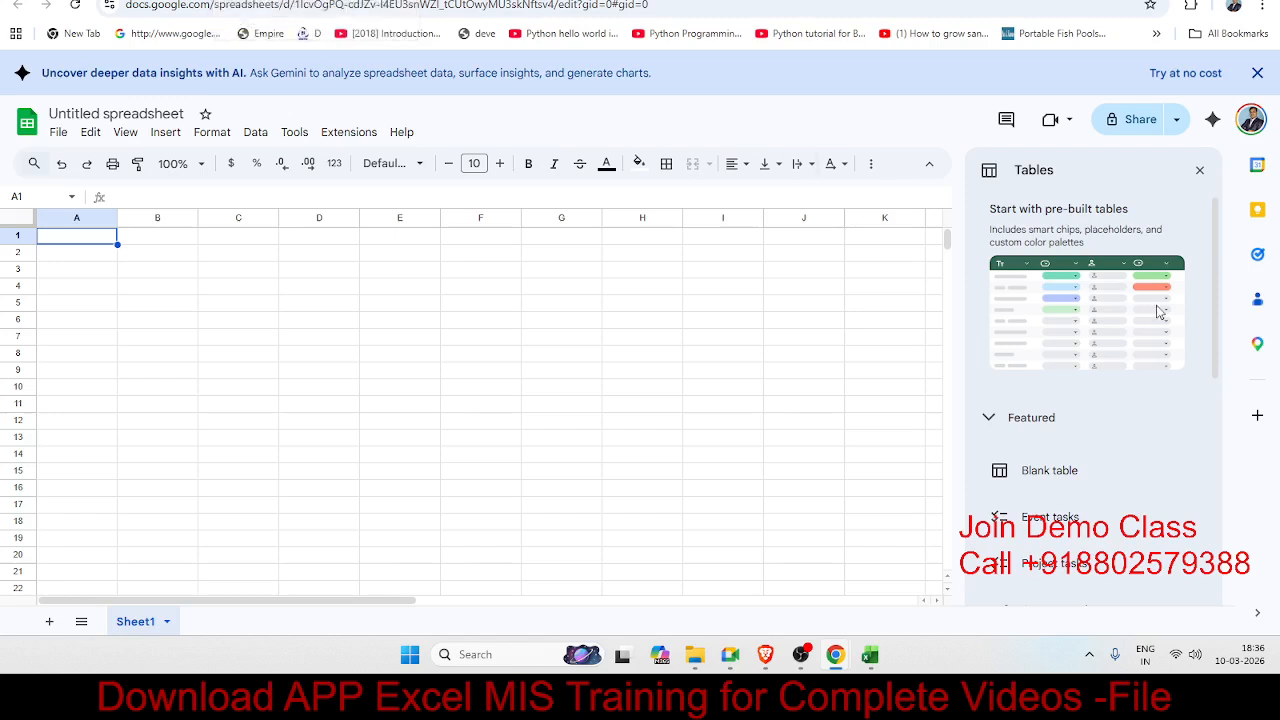
Step: Close the Tables panel, rename the spreadsheet to 'Day-1', and go back to Drive
left_click(1199, 171)
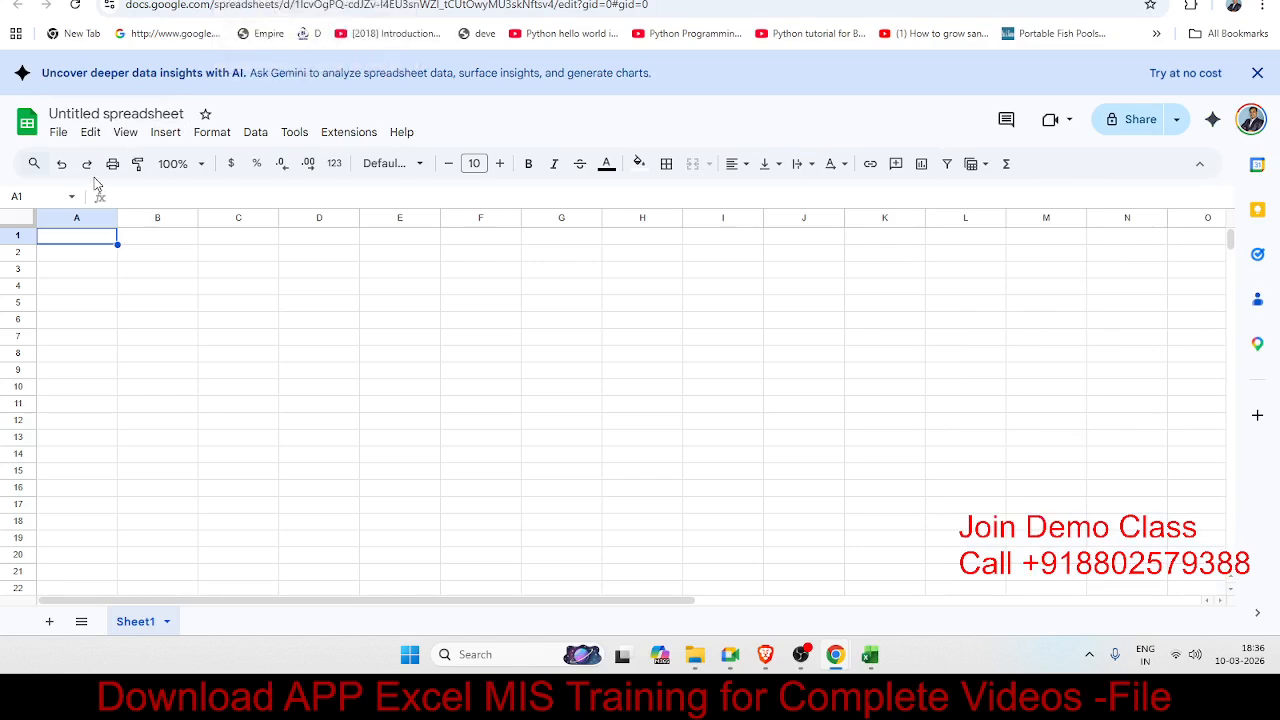
left_click(67, 113)
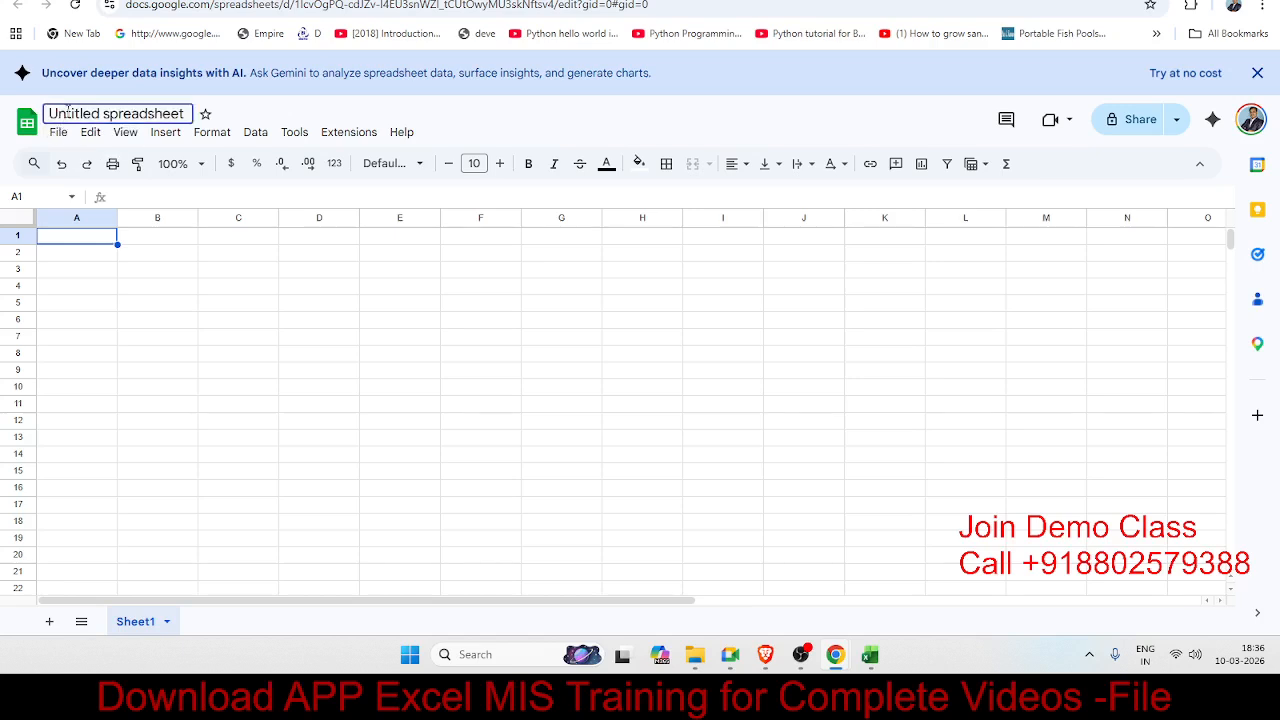
double_click(67, 113)
key("Delete")
key("Delete")
key("Delete")
key("Delete")
key("Delete")
key("Delete")
key("Delete")
key("Delete")
key("Delete")
key("Delete")
key("Delete")
key("Delete")
key("Delete")
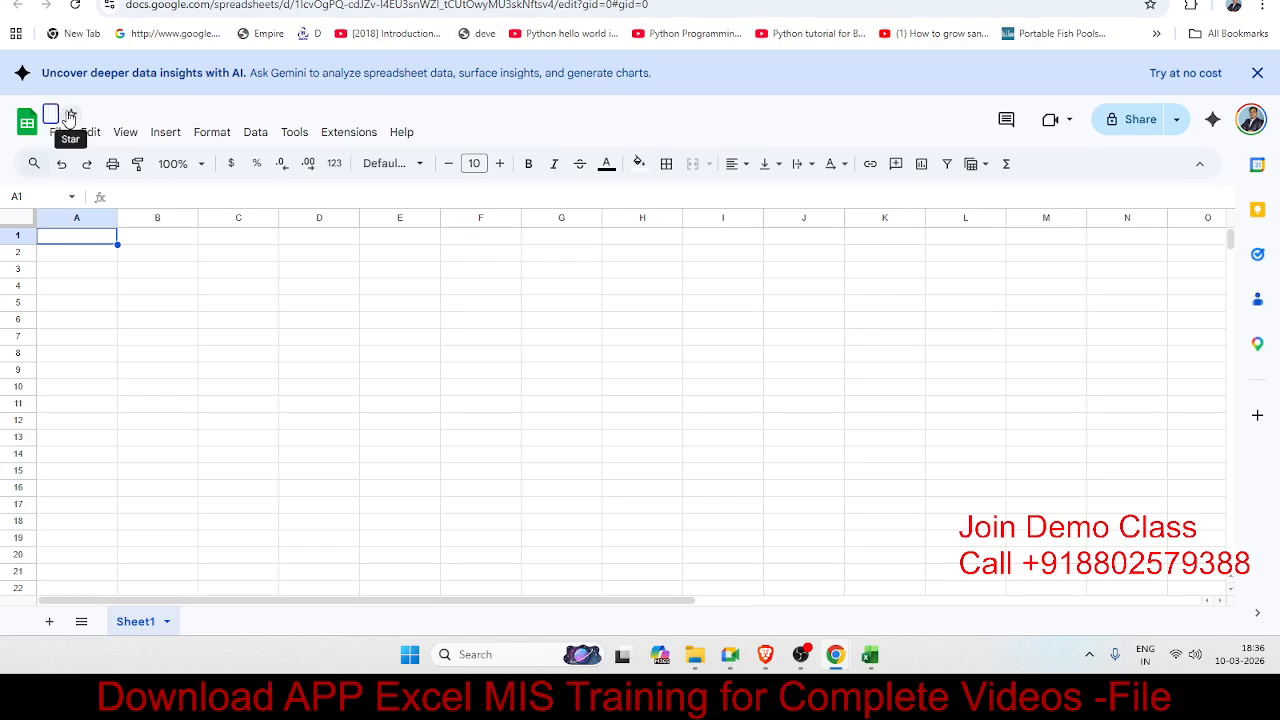
type("Day")
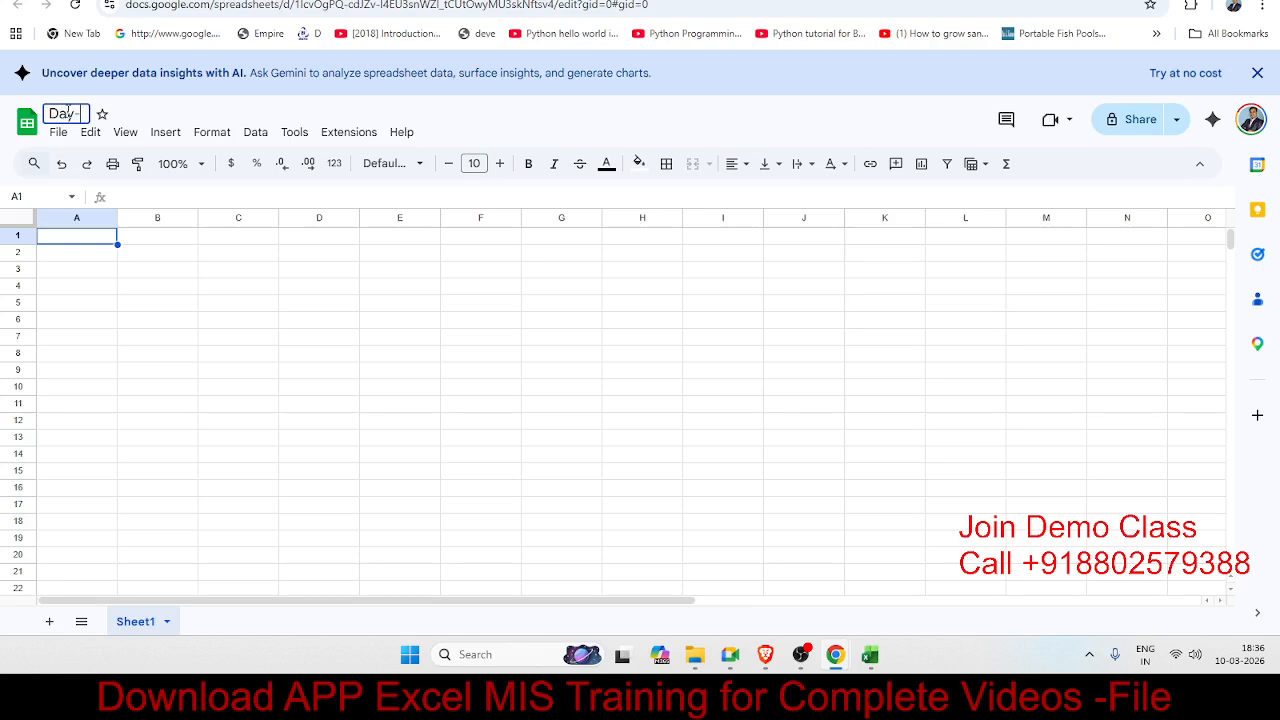
type("-1")
key("Return")
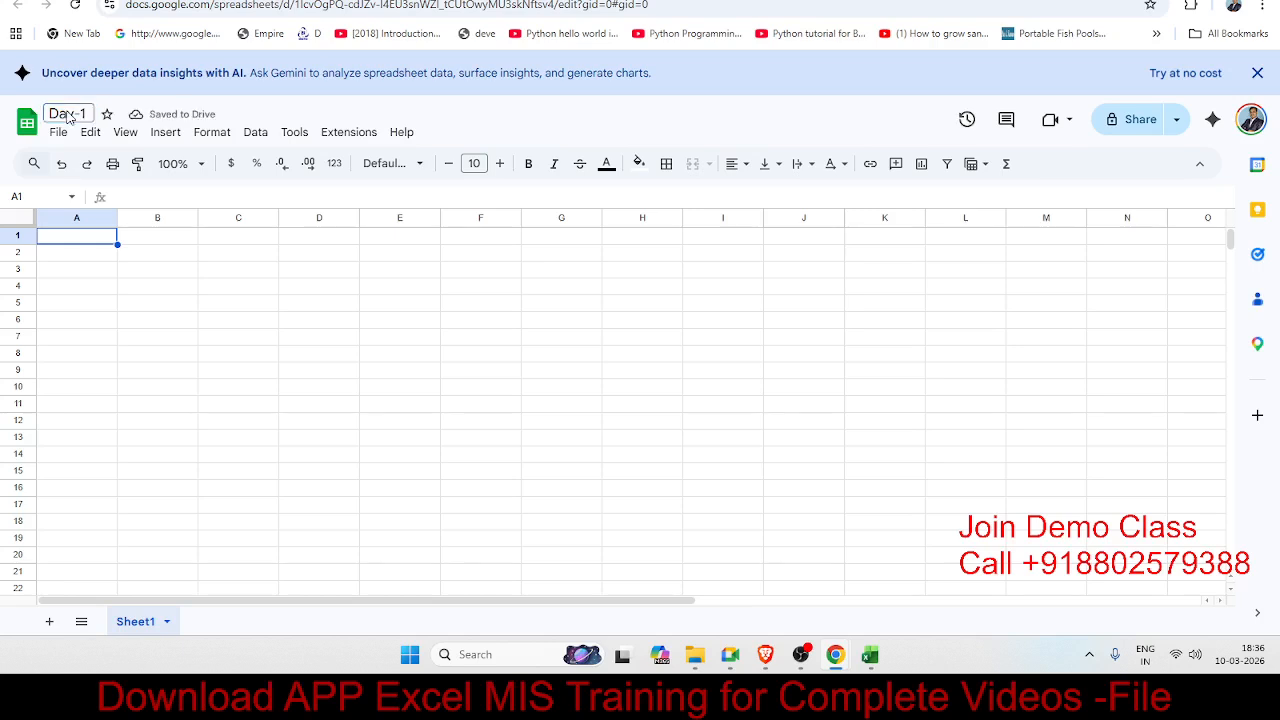
left_click(85, 1)
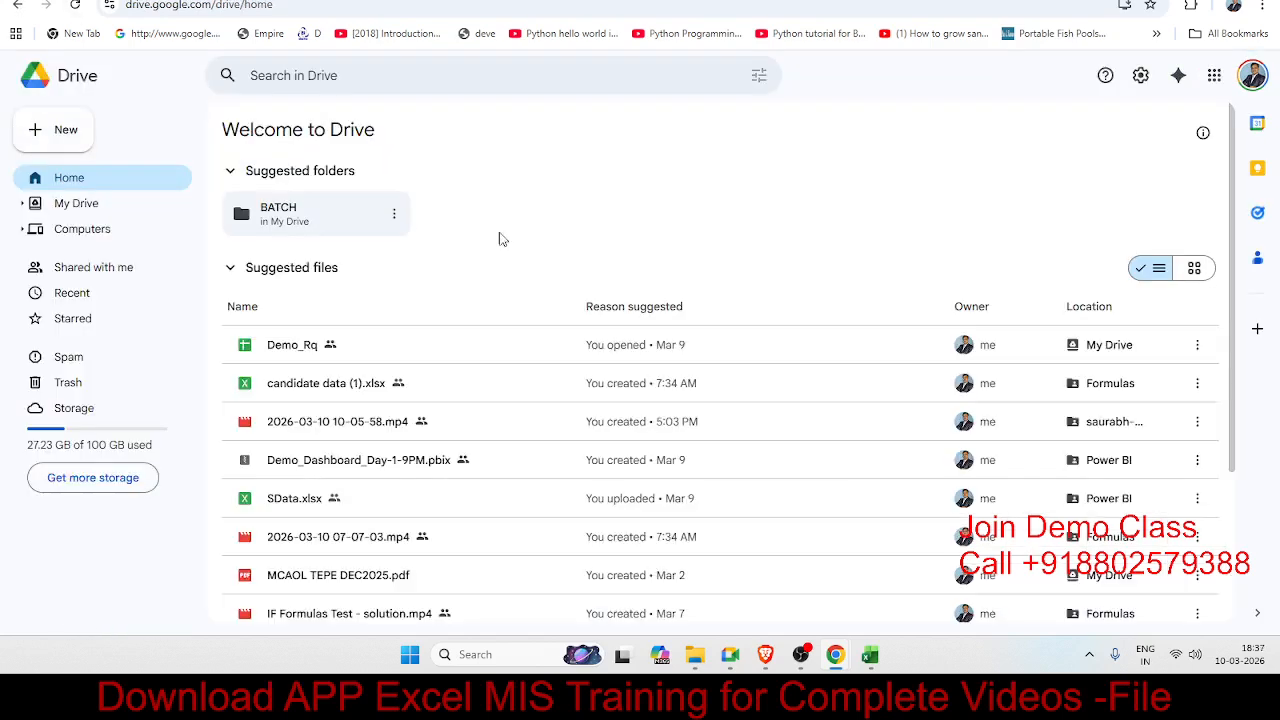
Step: Search Google Drive for 'day-1'
left_click(400, 75)
type("da")
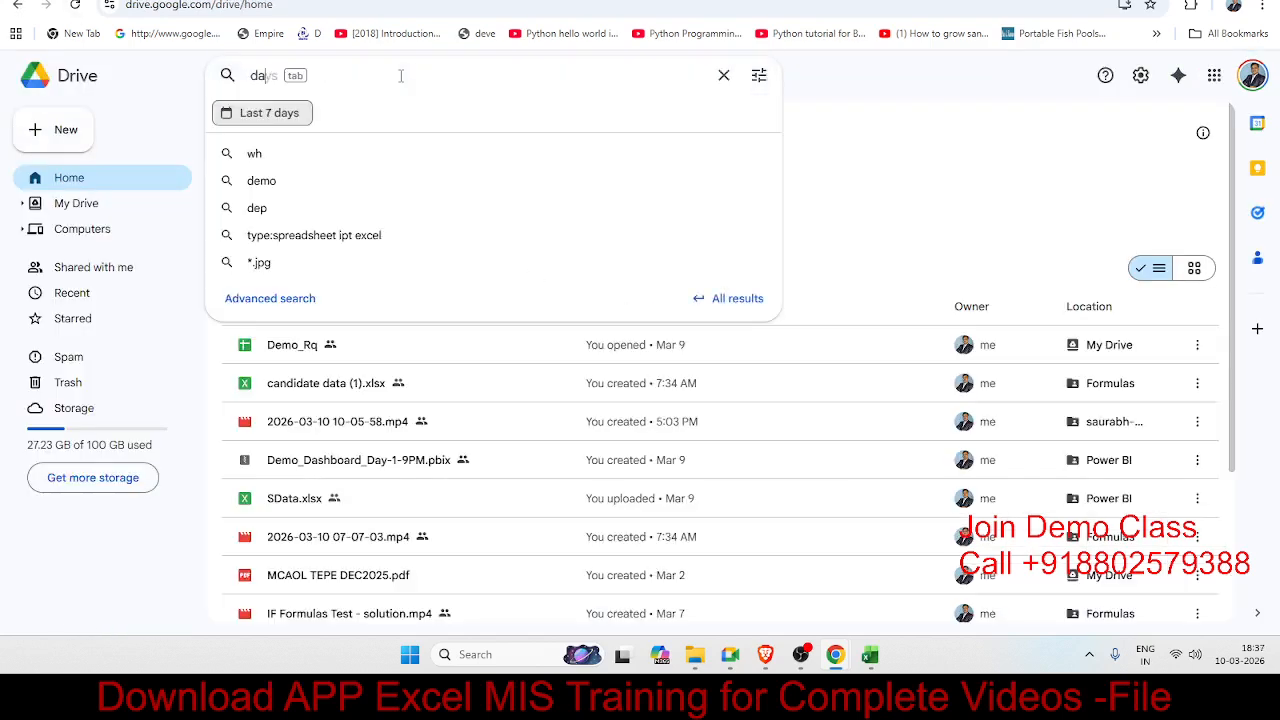
type("ys1")
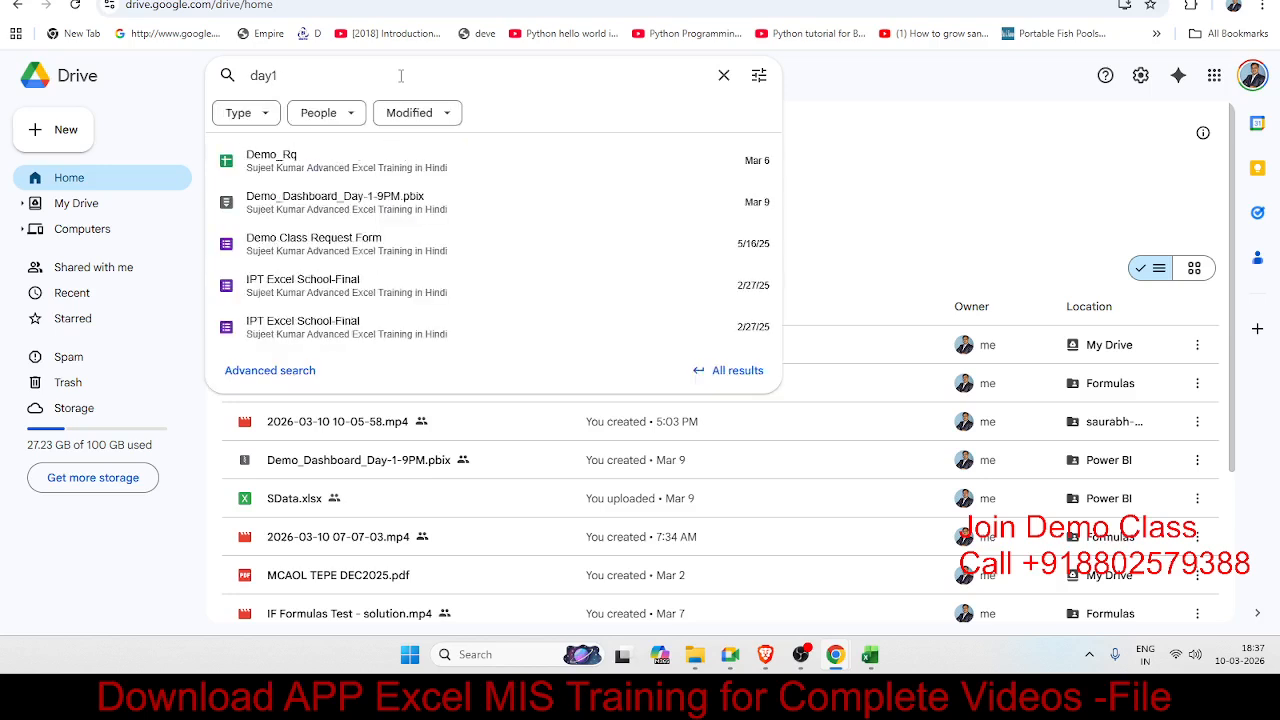
key("BackSpace")
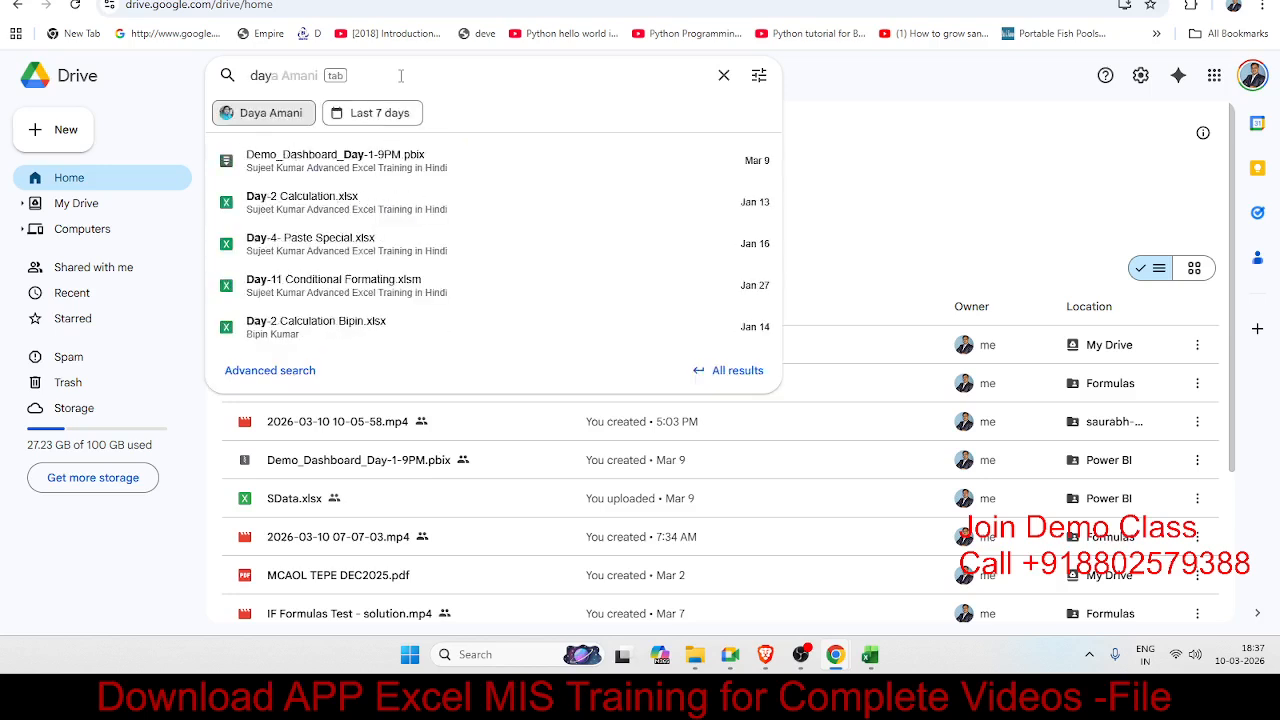
type("-1")
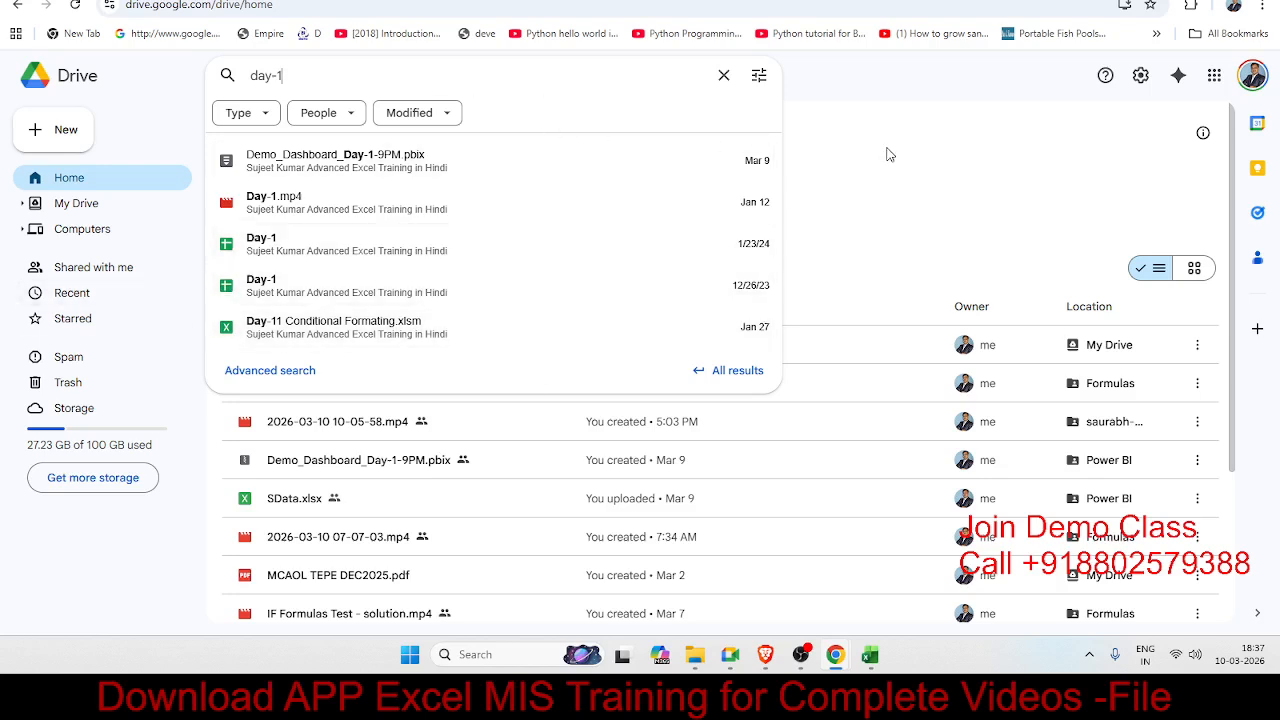
key("Escape")
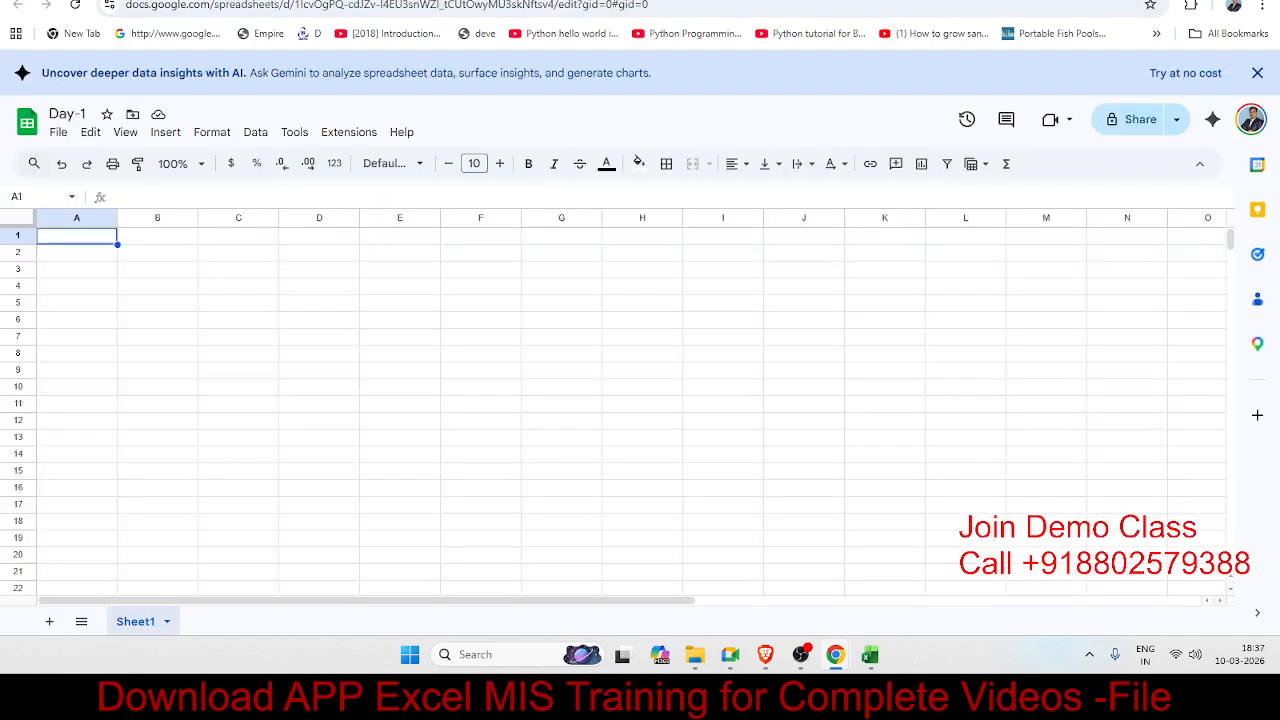
Step: Rename the spreadsheet to 'Day-1-7PM' and reload Drive to refresh suggested files
left_click(82, 114)
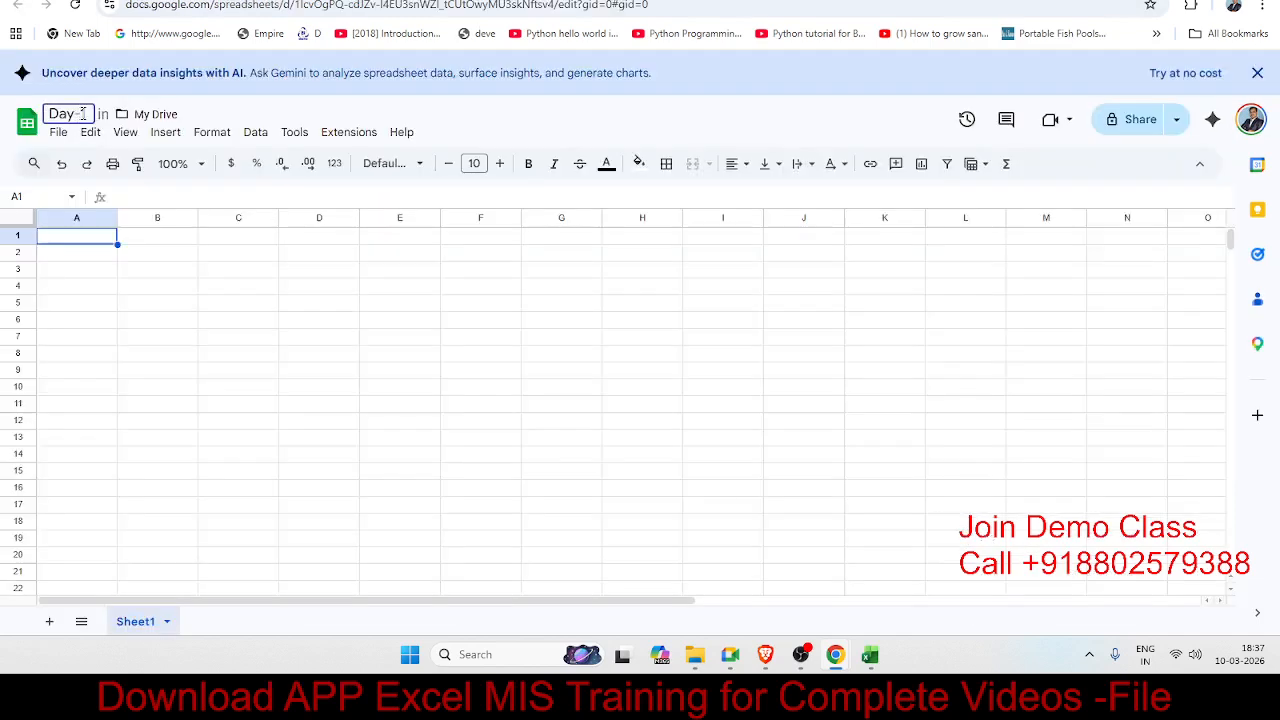
type("-1 ")
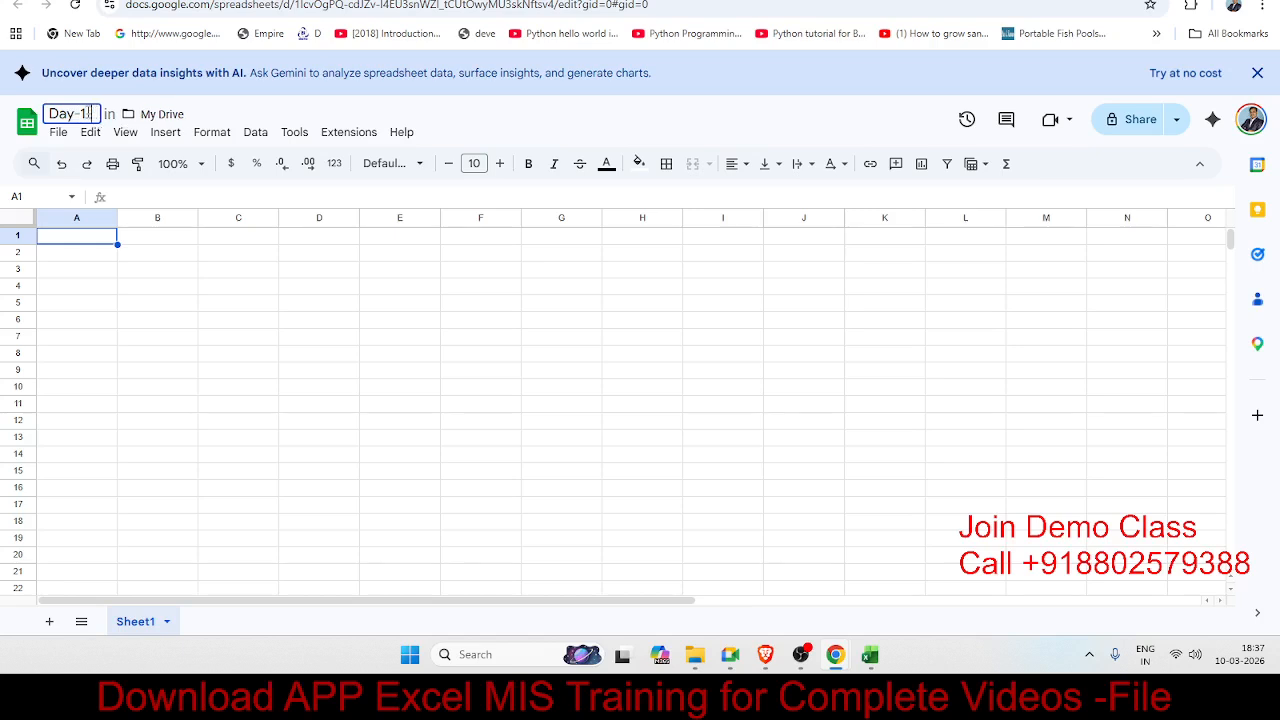
type("7PM")
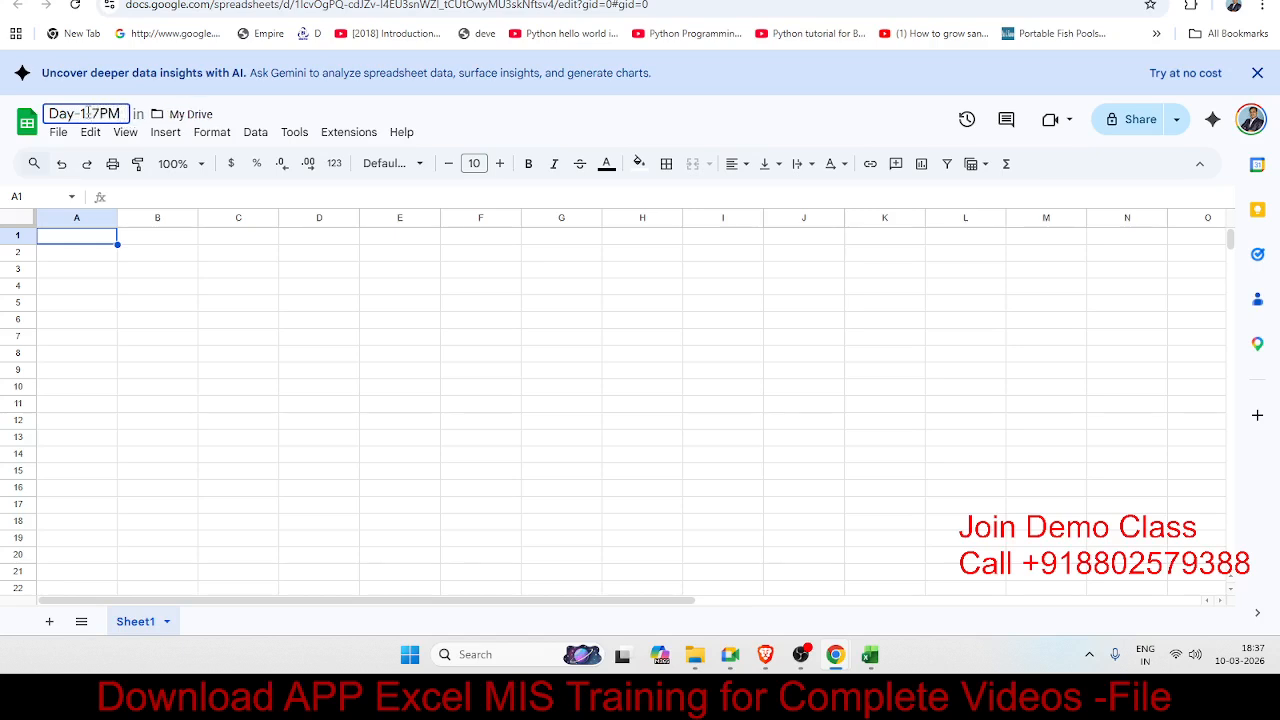
key("Return")
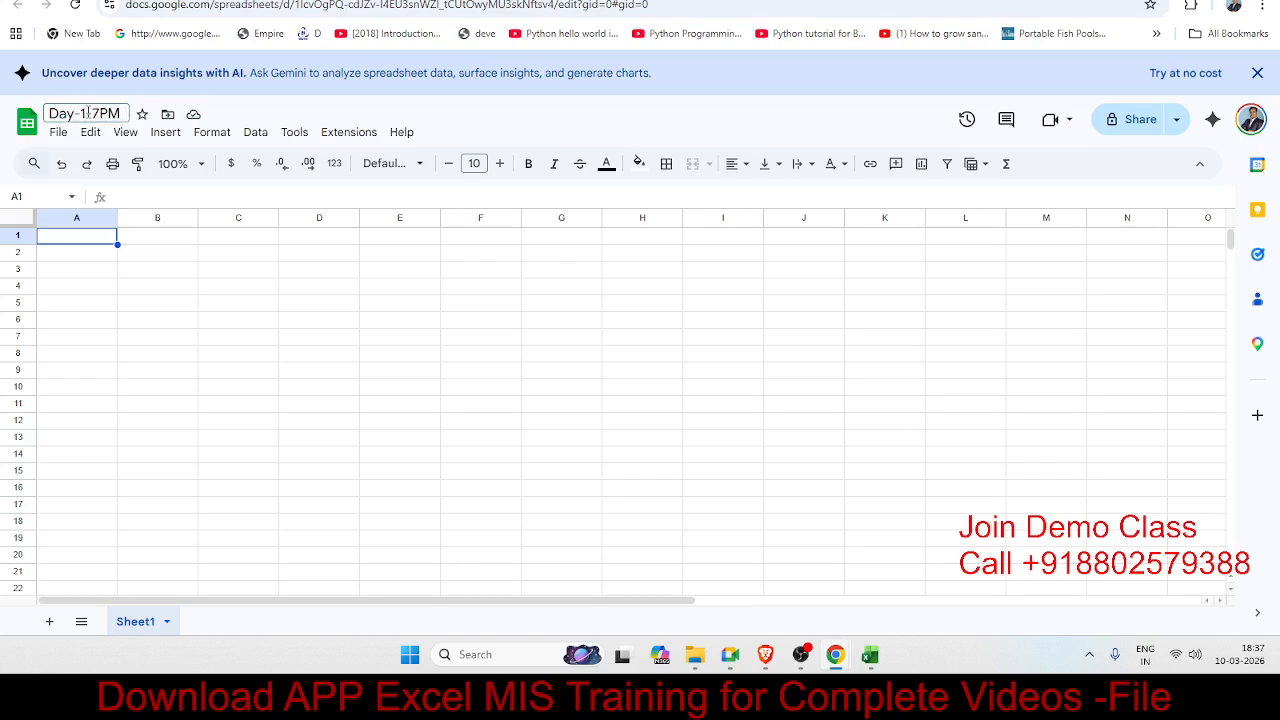
left_click(160, 0)
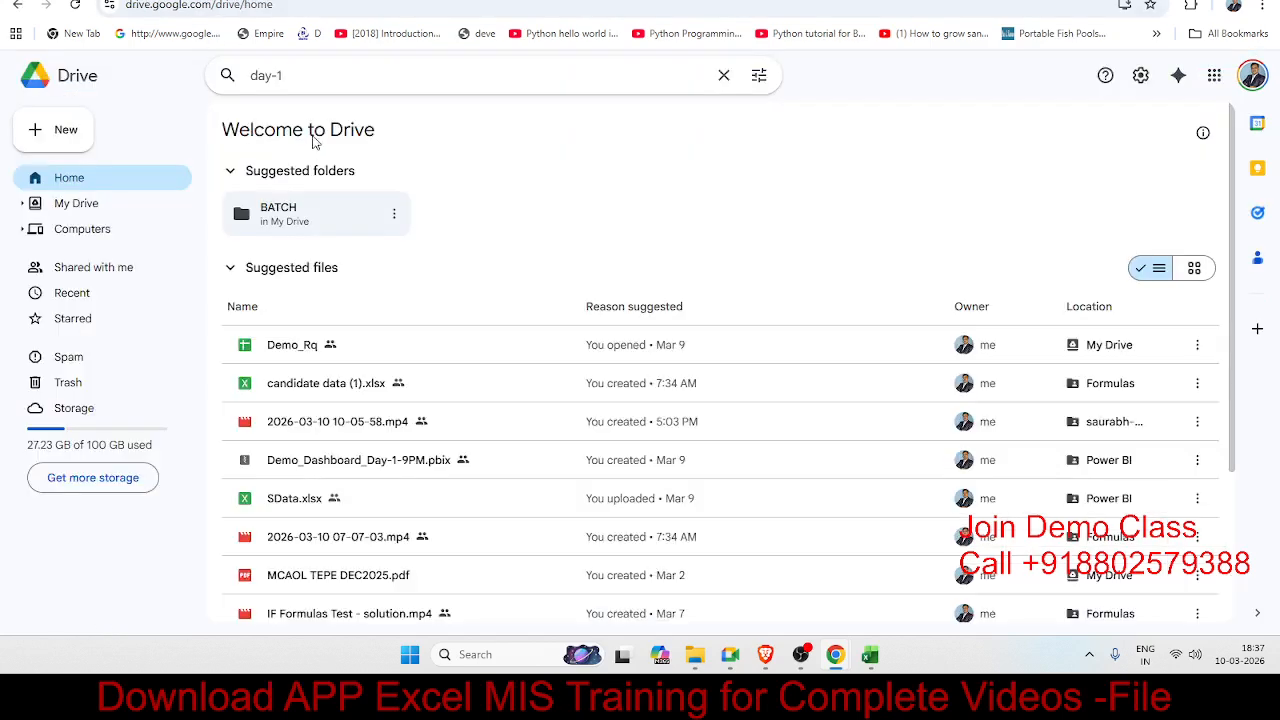
left_click(75, 6)
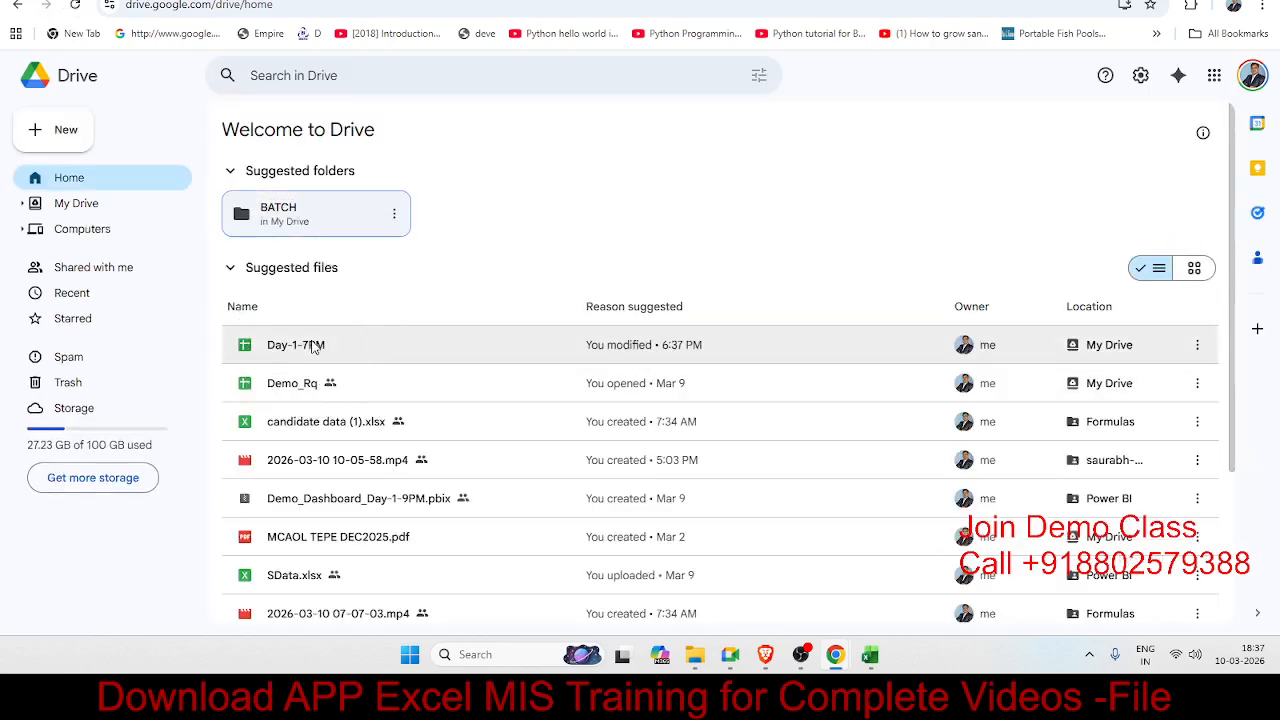
Step: Dismiss the Gemini banner in the Day-1-7PM spreadsheet and return to it
key("ctrl+Tab")
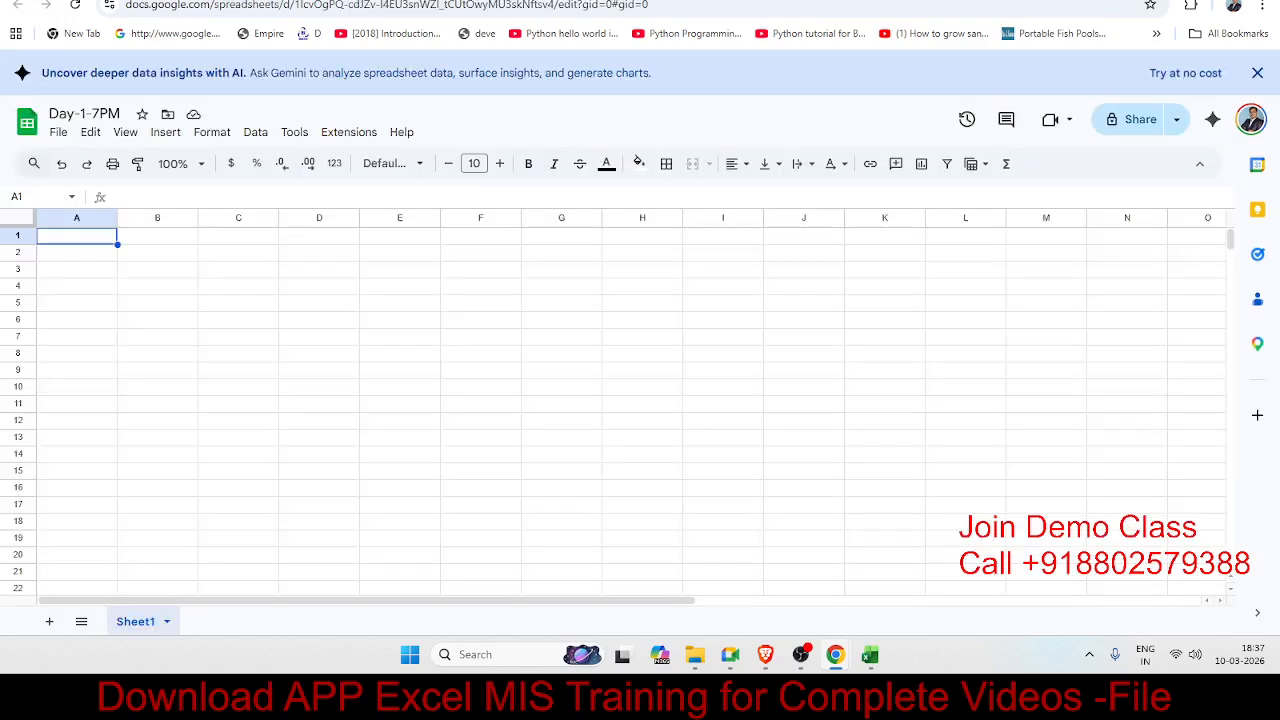
left_click(1259, 73)
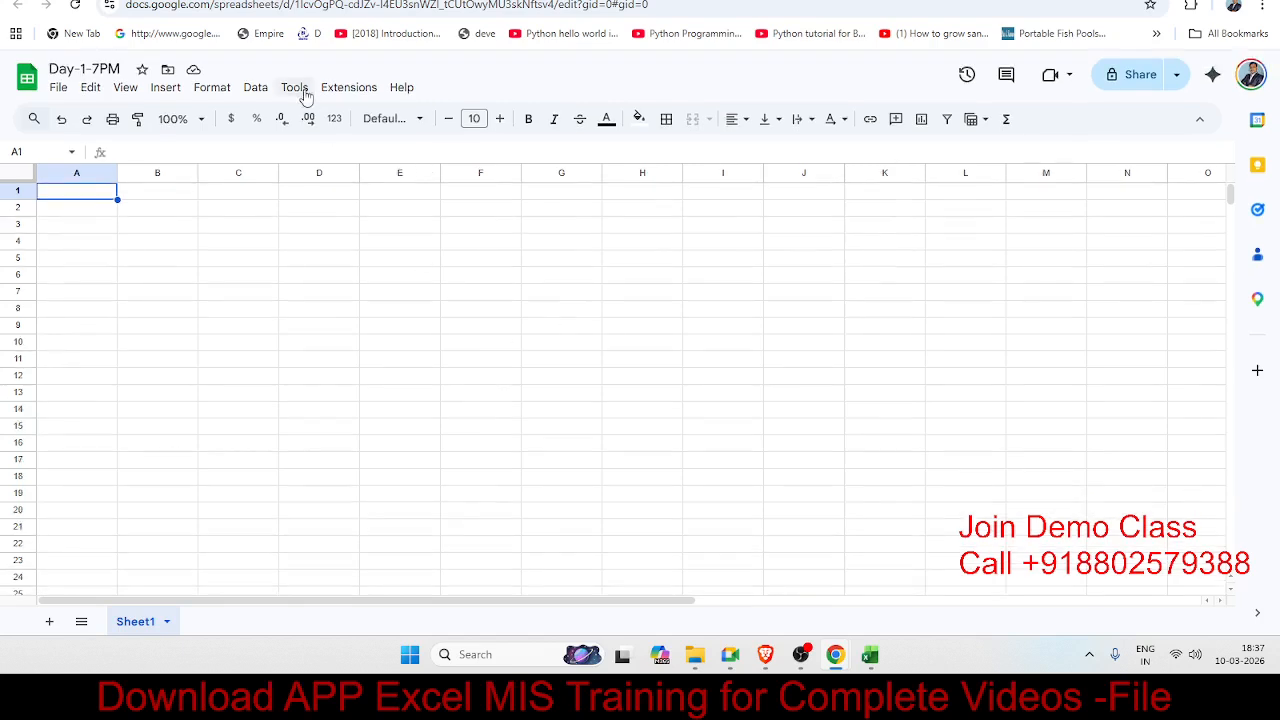
key("ctrl+Tab")
left_click(74, 130)
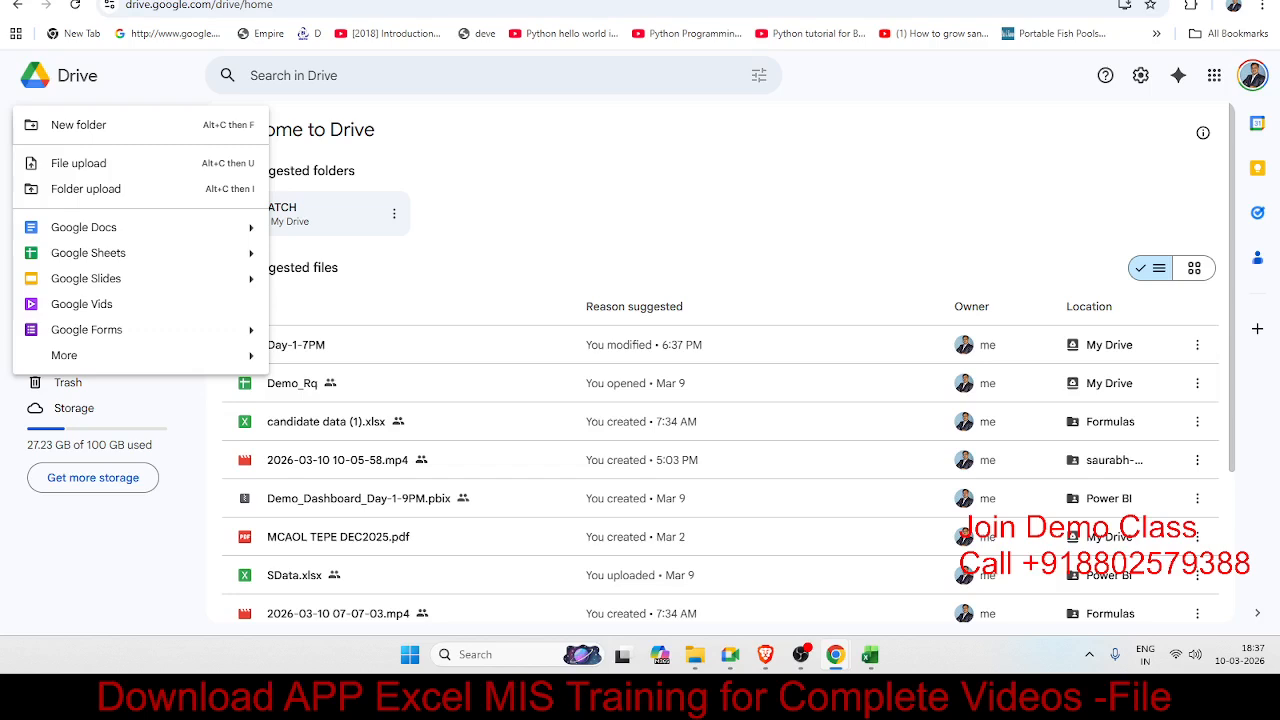
key("ctrl+shift+Tab")
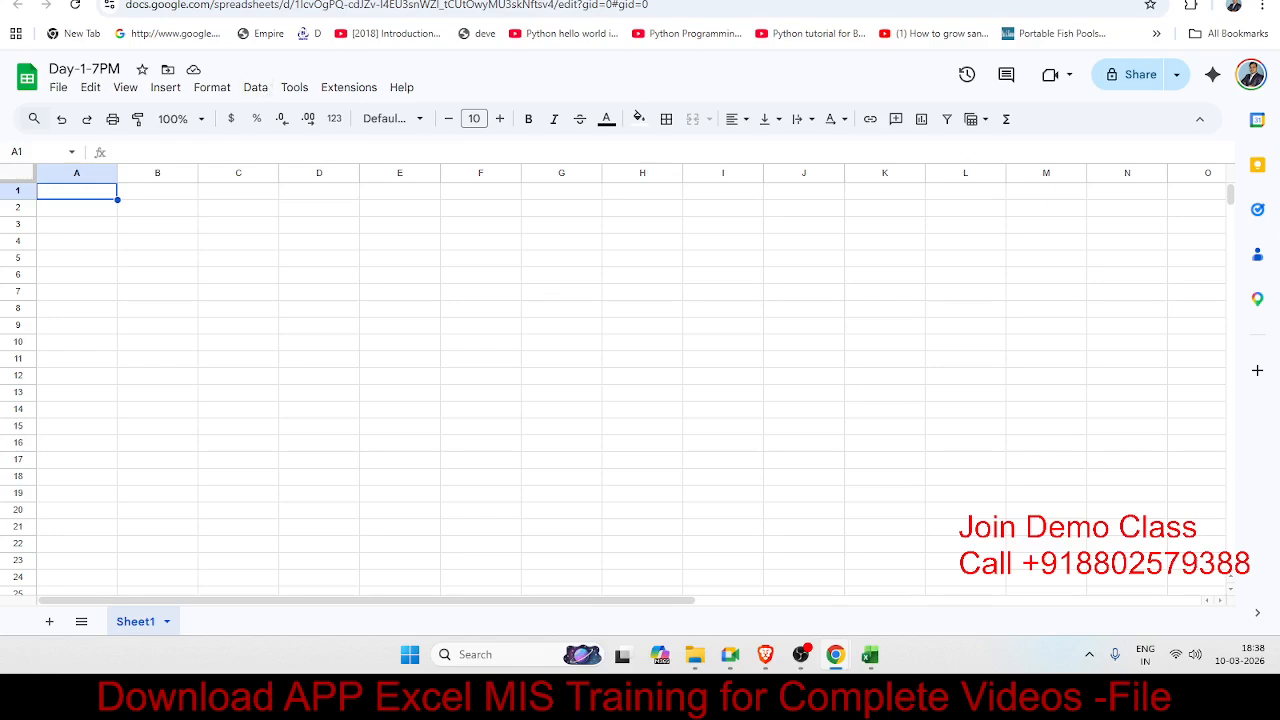
left_click(418, 210)
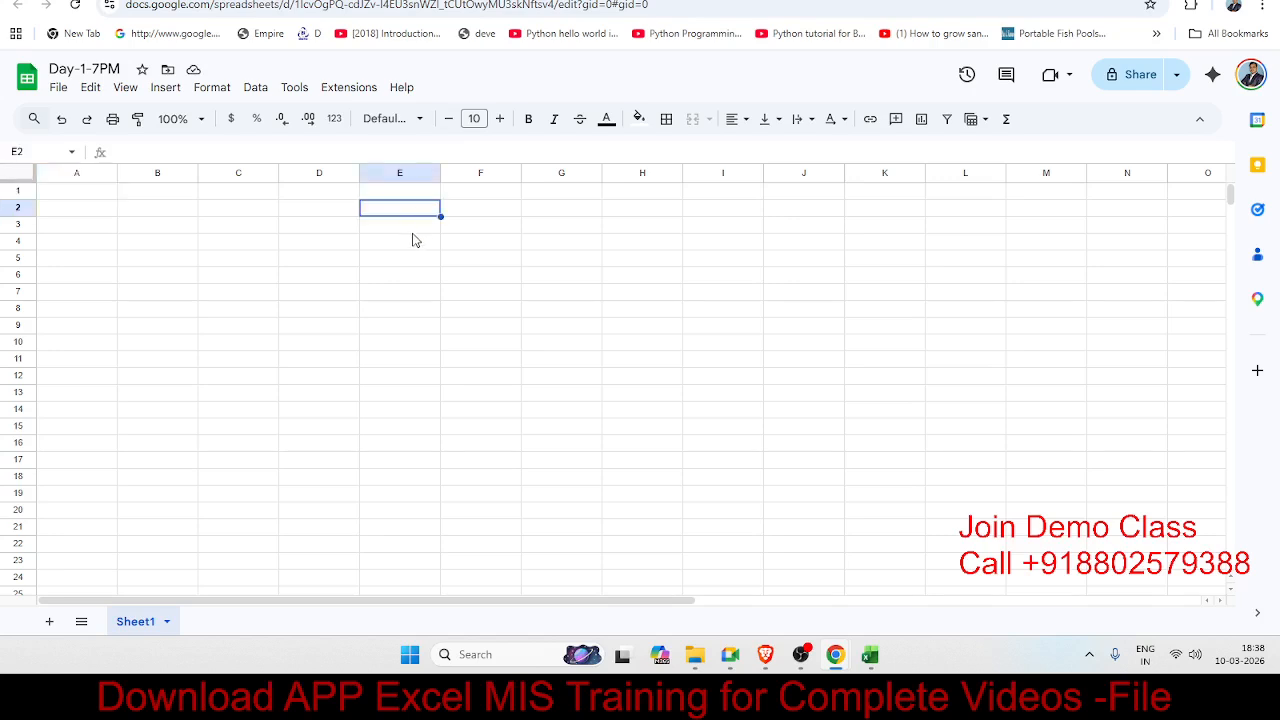
left_click(411, 228)
left_click(402, 272)
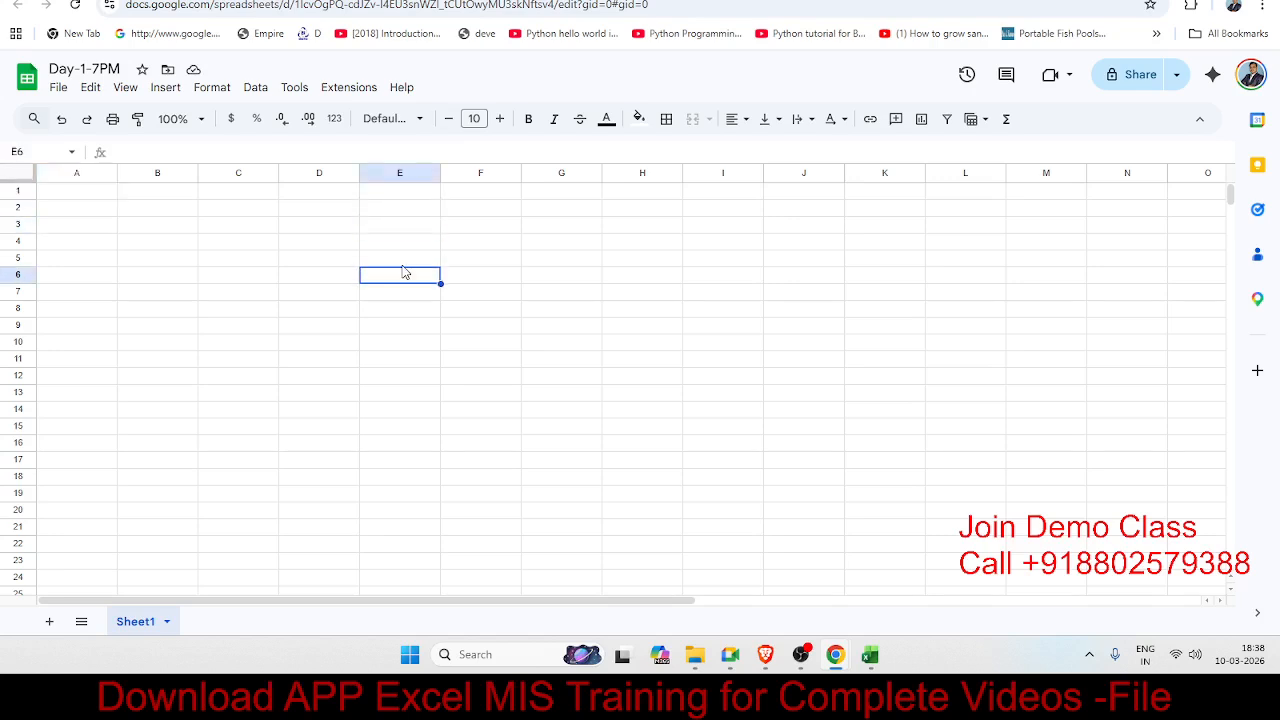
left_click(407, 246)
left_click(235, 208)
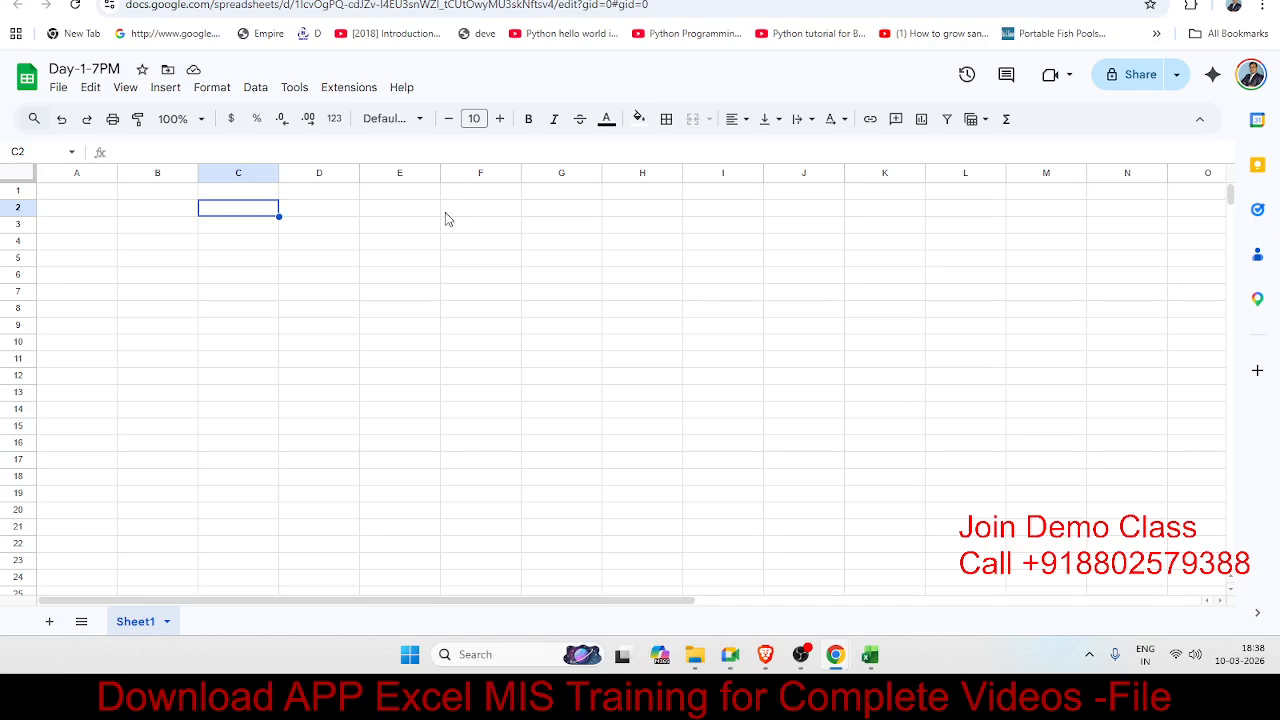
left_click(60, 88)
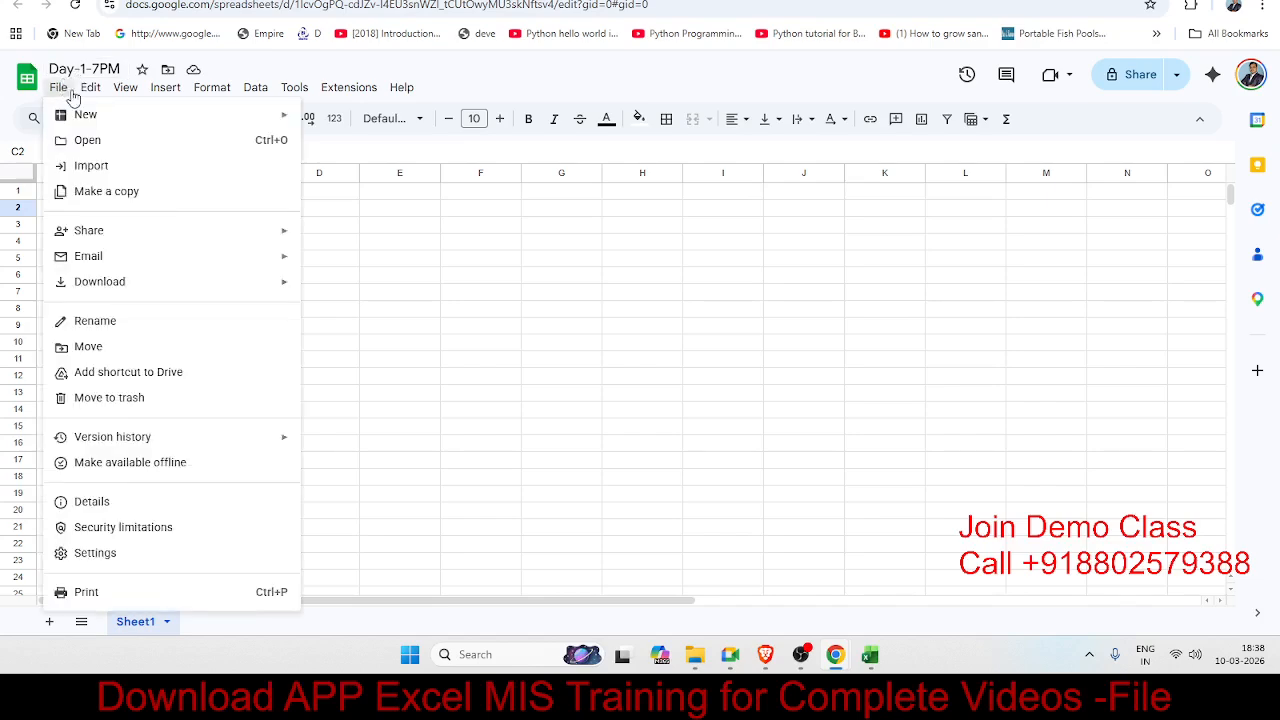
mouse_move(90, 87)
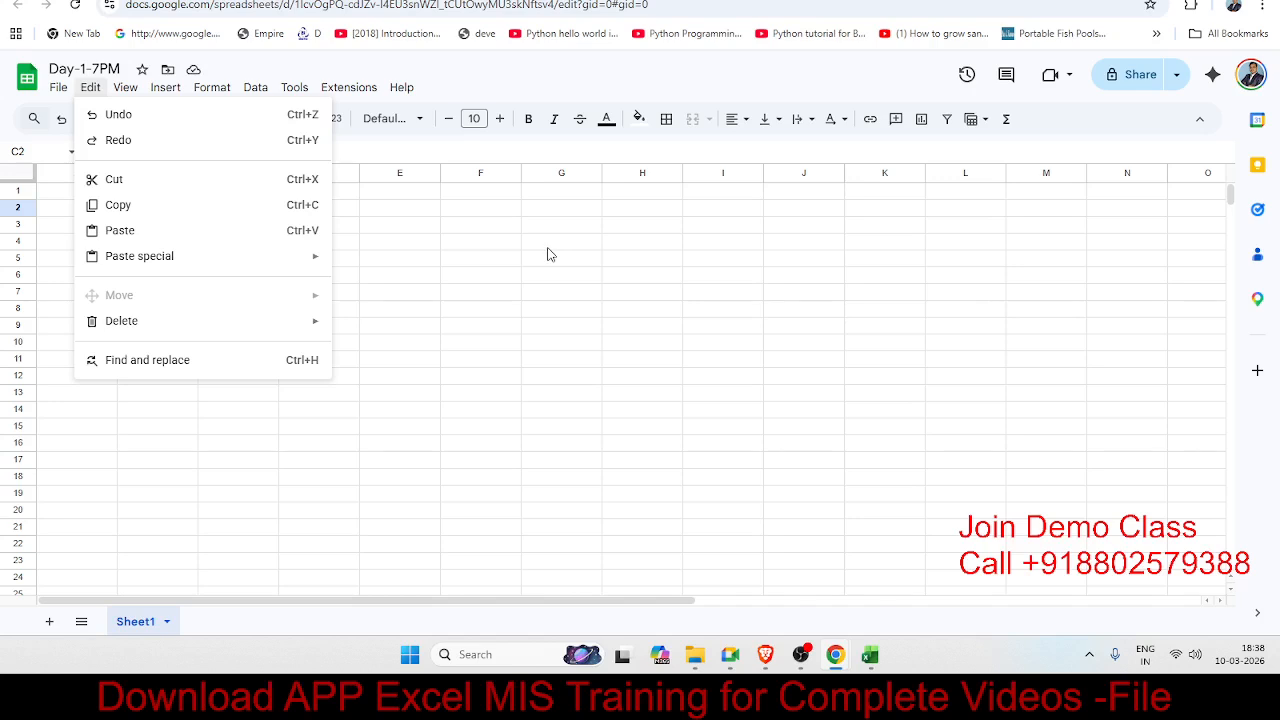
left_click(553, 244)
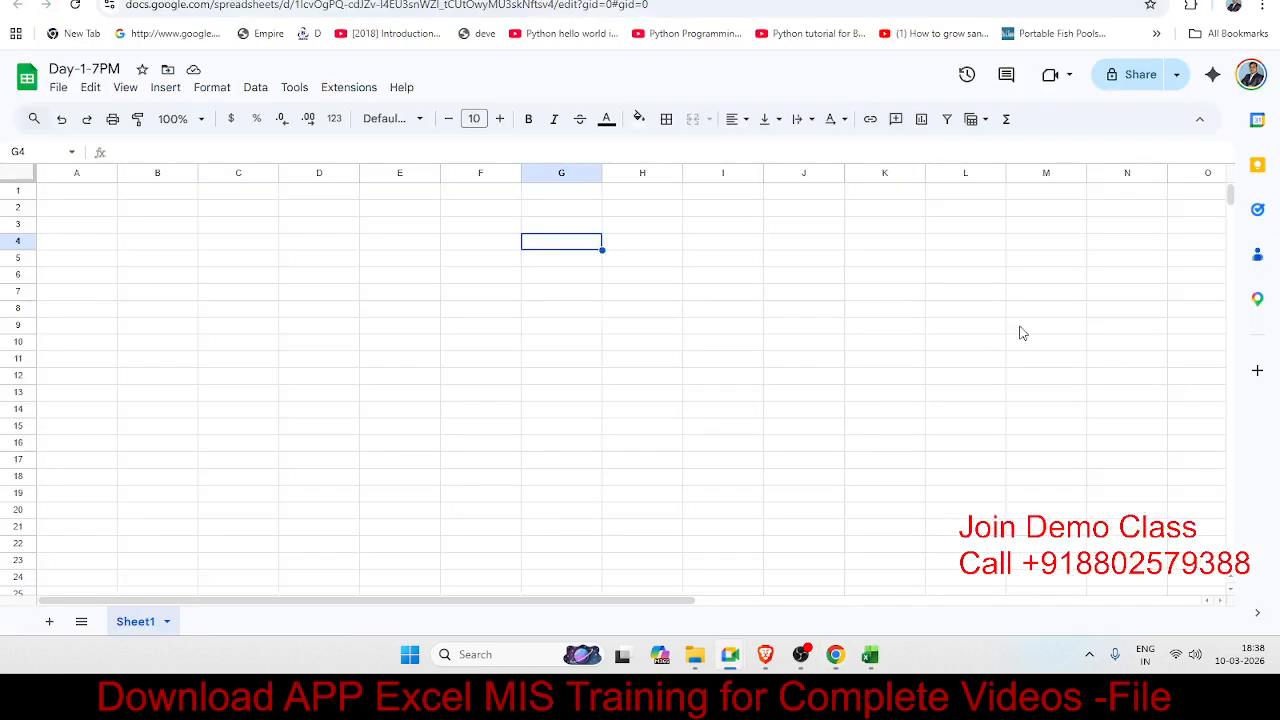
left_click(272, 245)
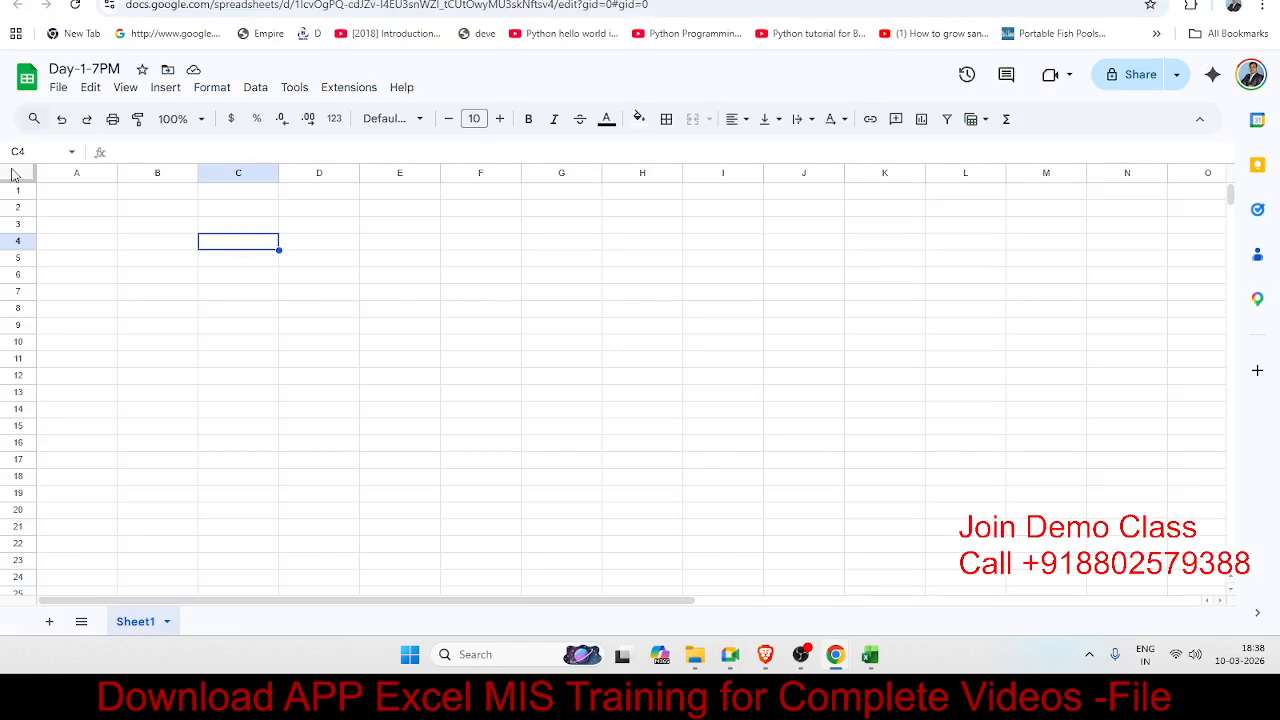
left_click(90, 175)
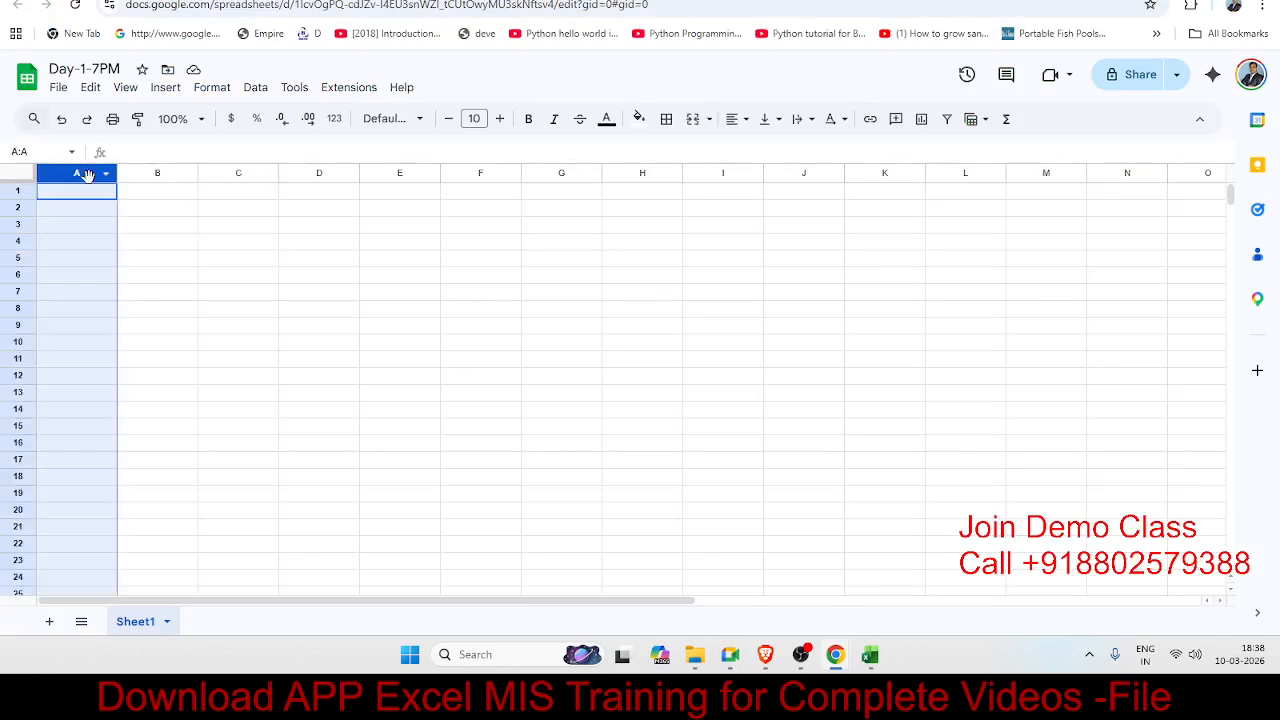
left_click(18, 191)
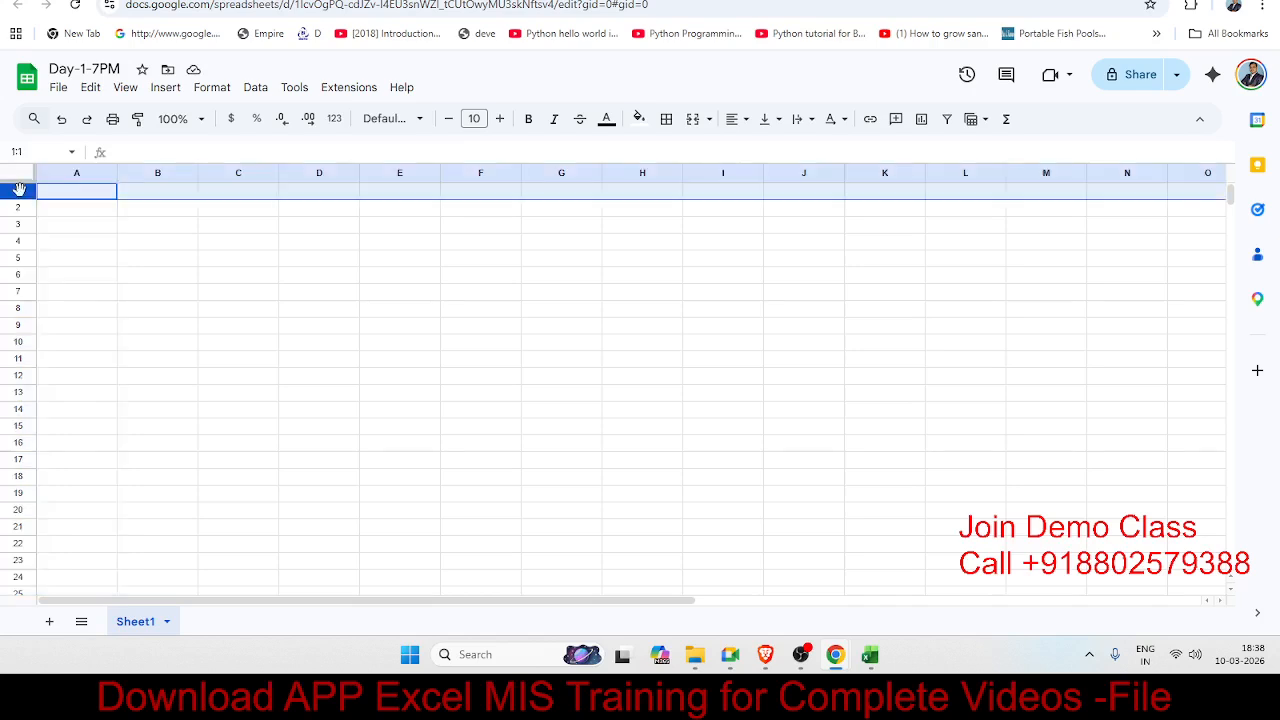
left_click(185, 259)
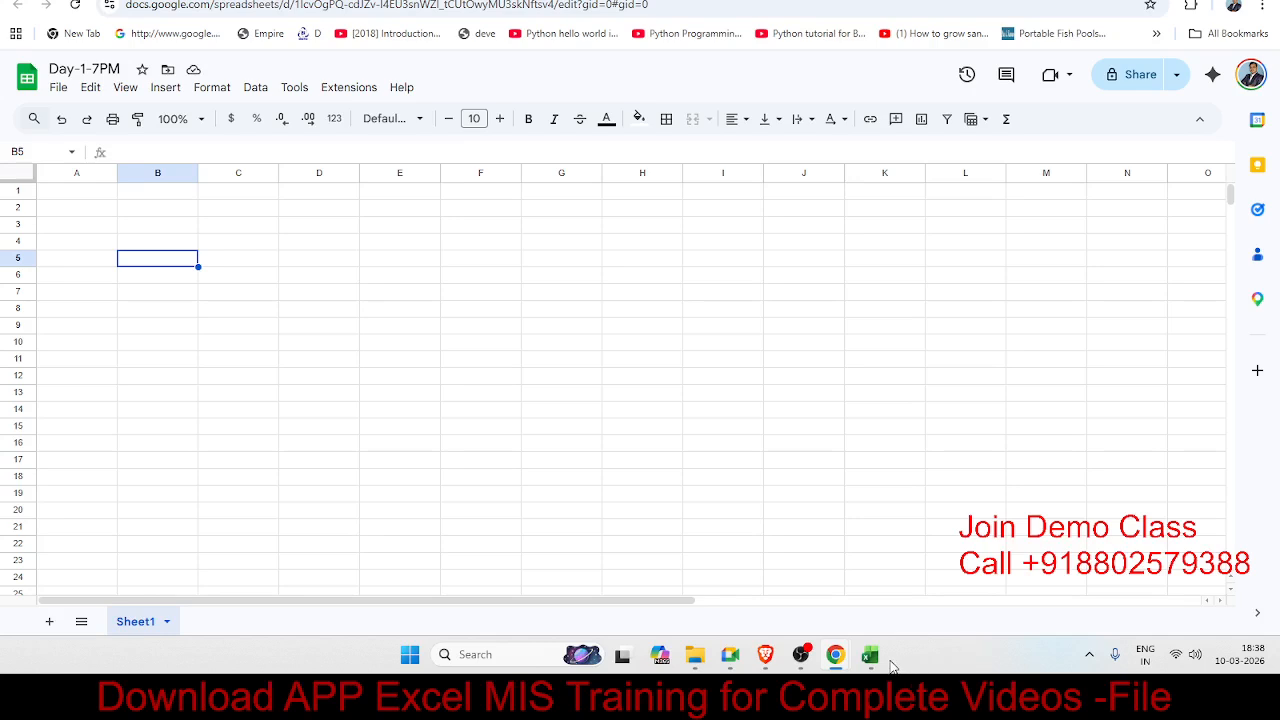
mouse_move(871, 656)
left_click(903, 606)
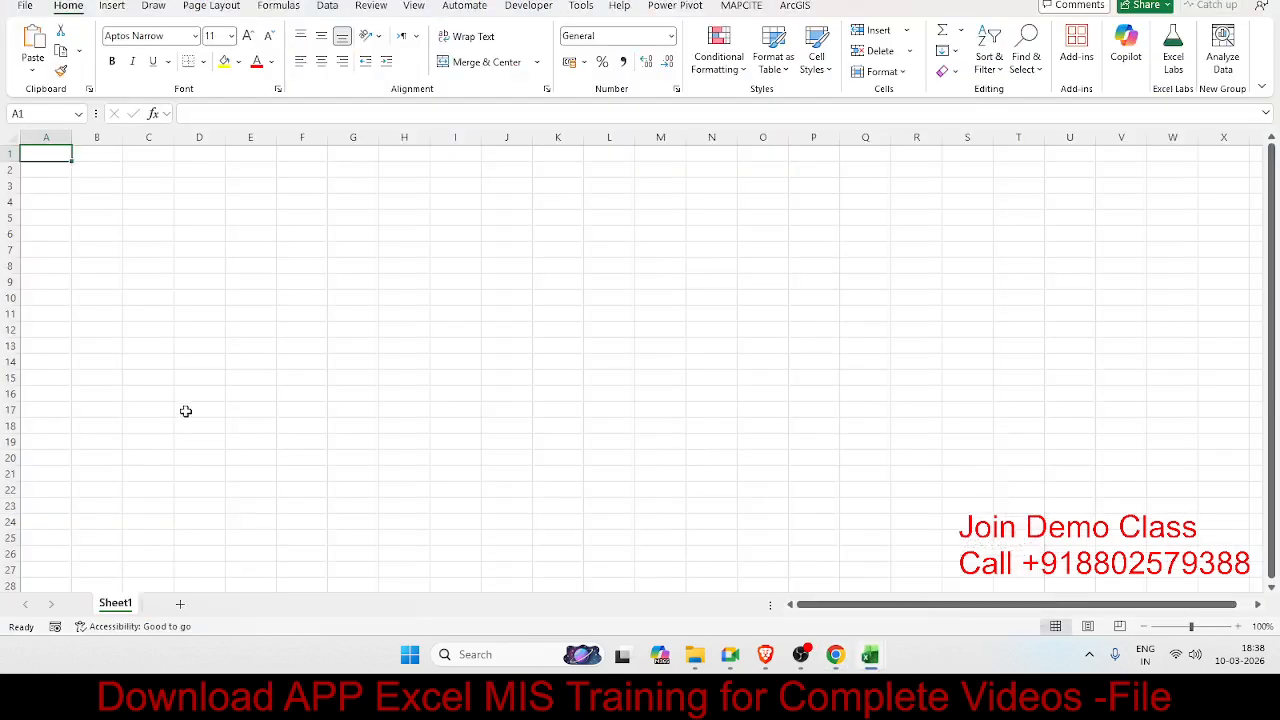
key("ctrl+Down")
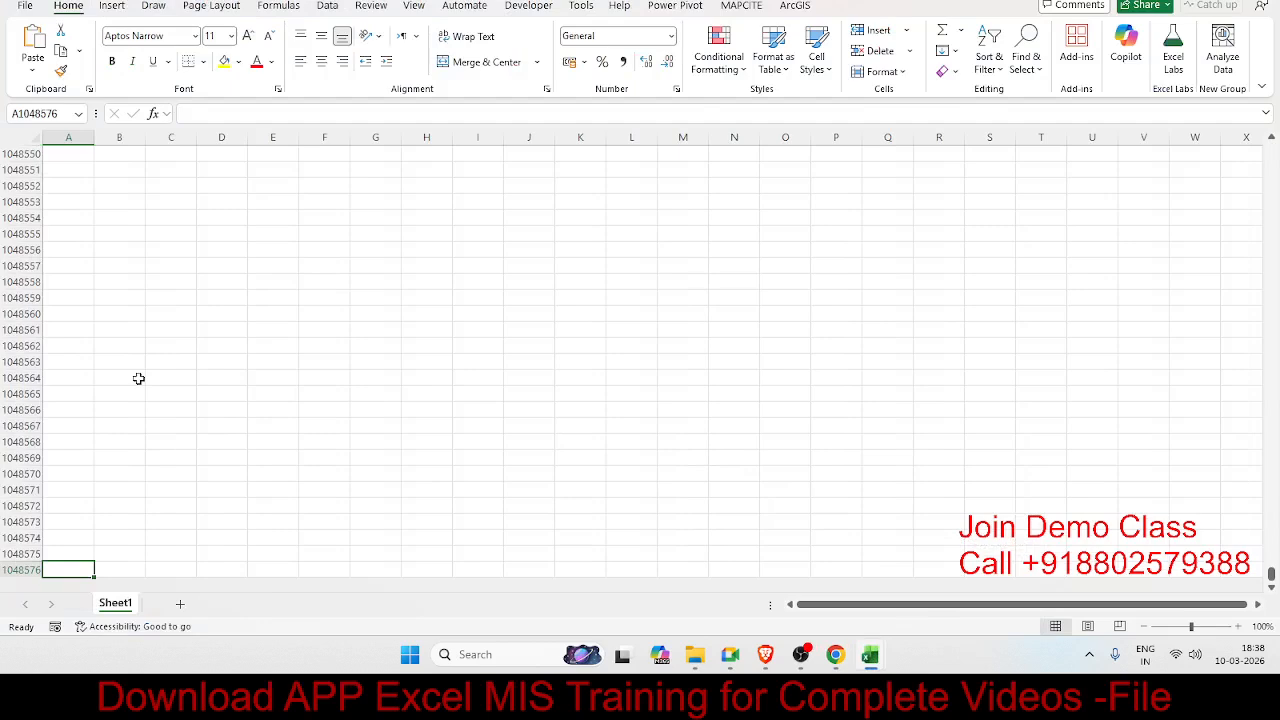
key("alt+Tab")
Step: Jump to row 1000 and add 10 more rows at the bottom of Sheet1
left_click(100, 404)
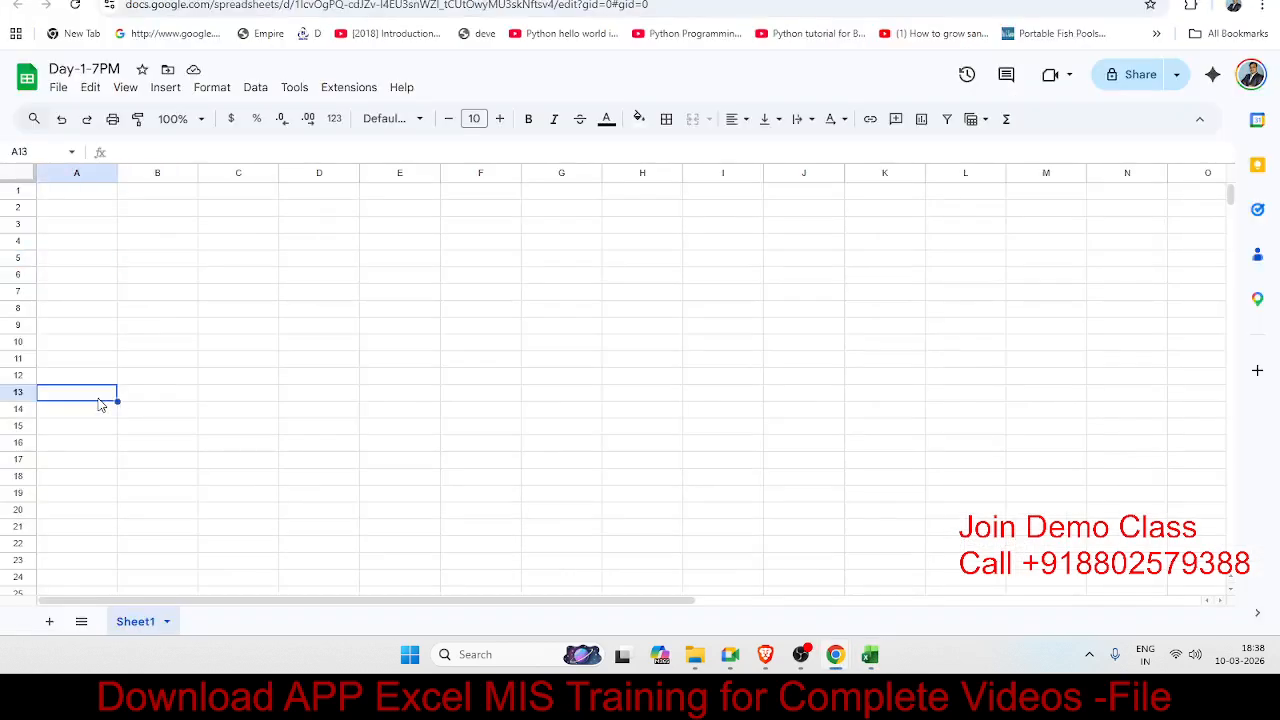
key("ctrl+Down")
scroll(91, 435, "down", 2)
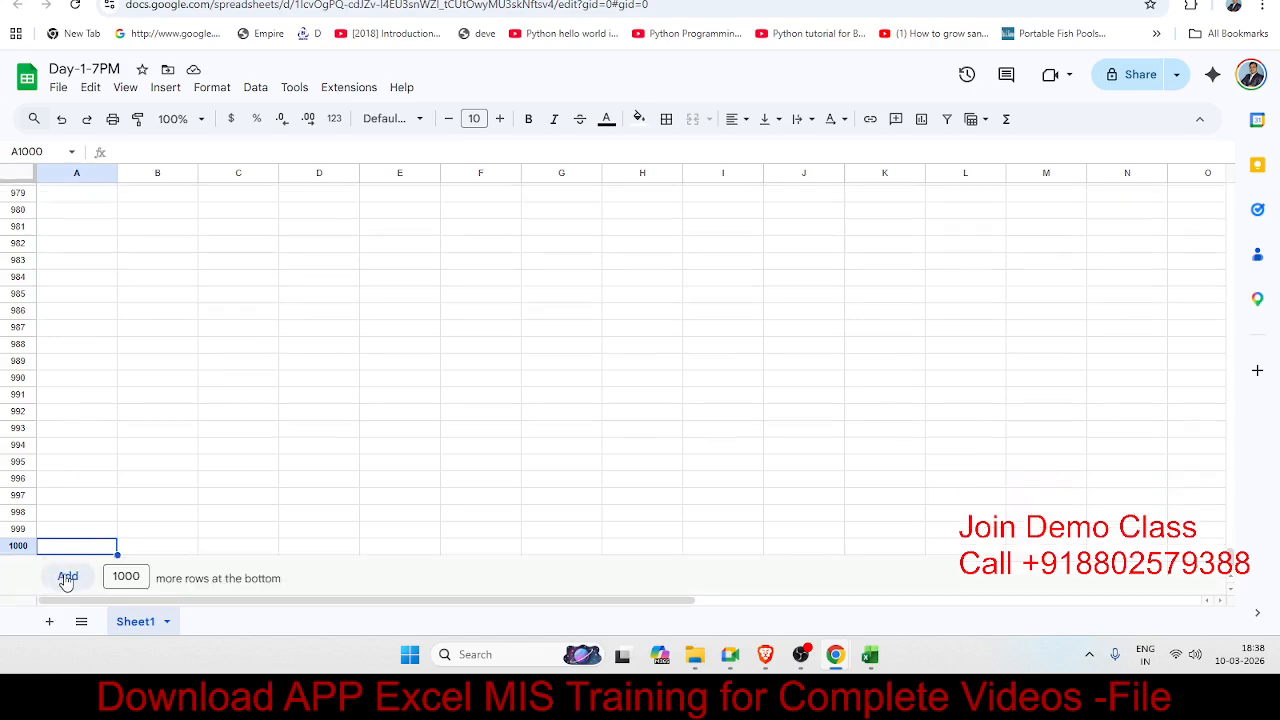
left_click(118, 577)
left_click_drag(142, 577, 104, 568)
type("10")
left_click(76, 577)
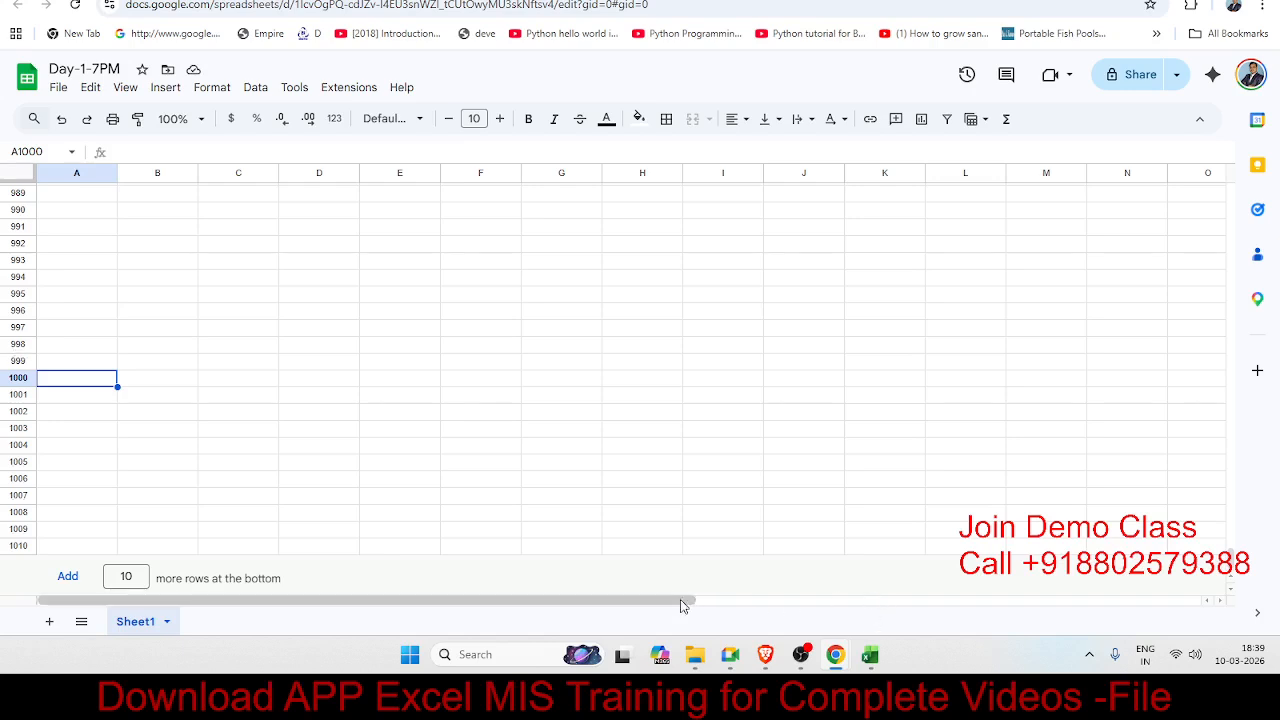
Step: Insert one column left of column Z so the grid extends to column AA
left_click_drag(688, 600, 1200, 600)
left_click(1195, 195)
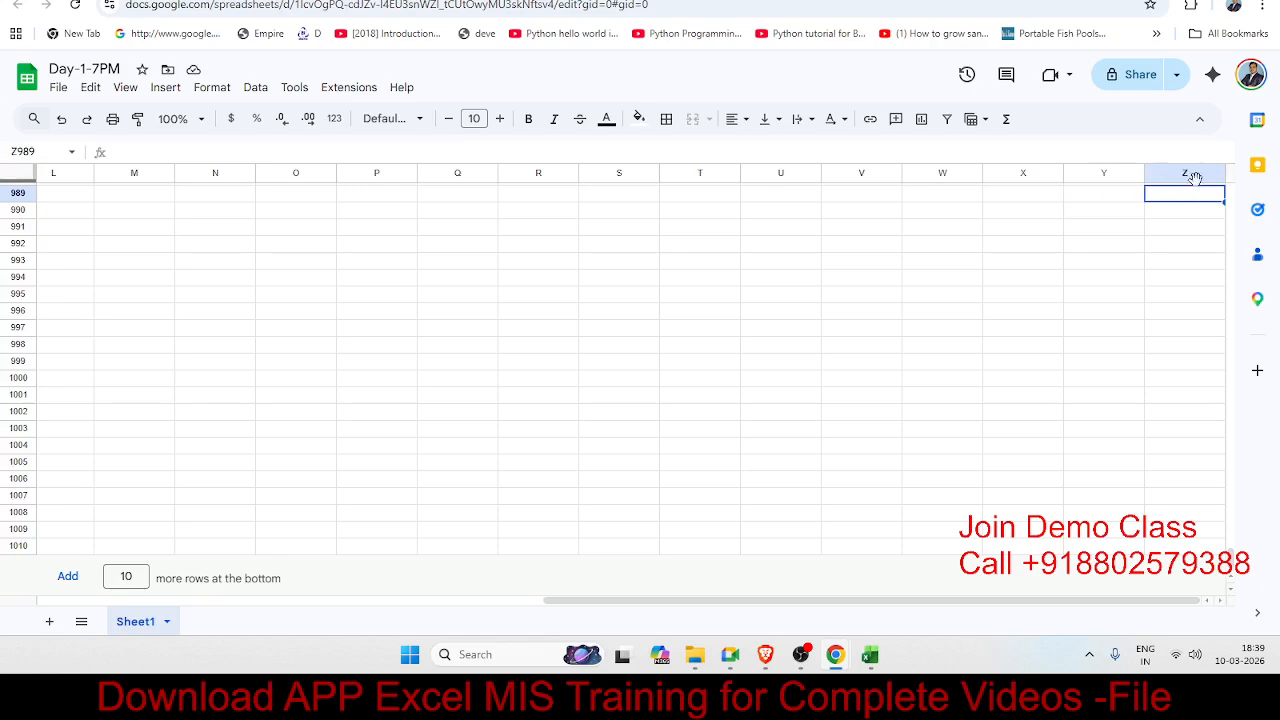
right_click(1197, 188)
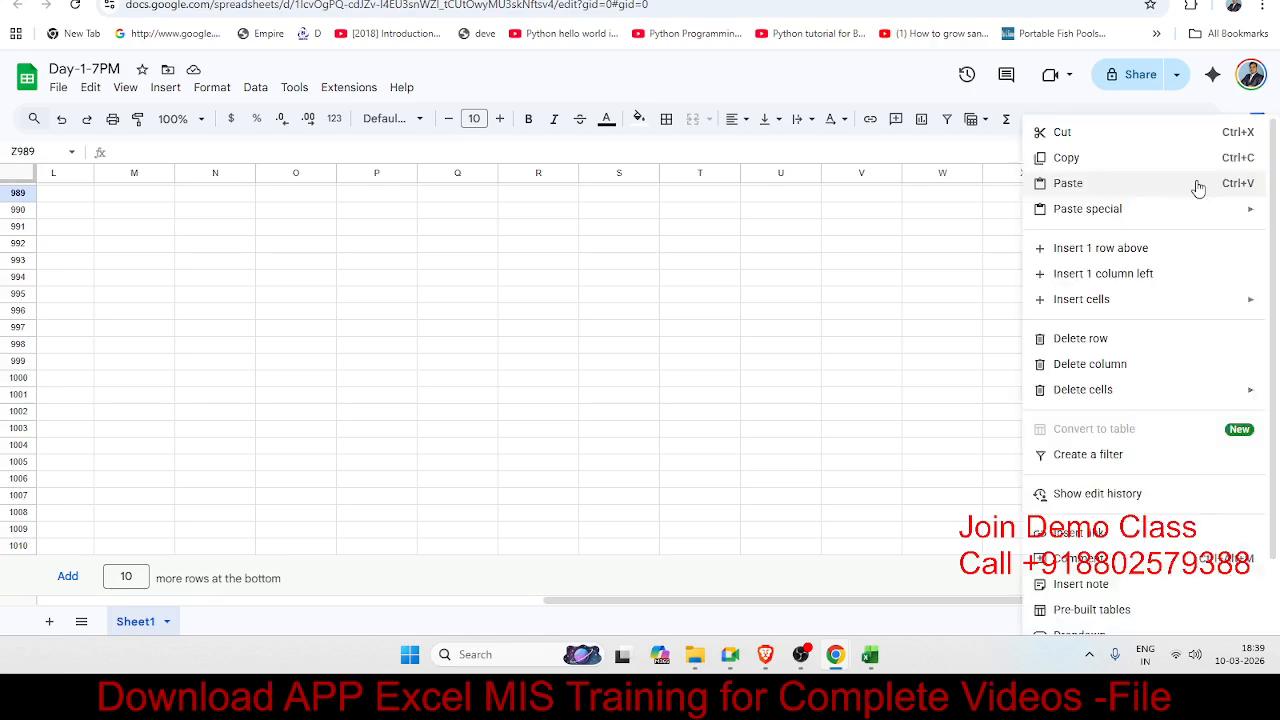
left_click(1120, 280)
key("Right")
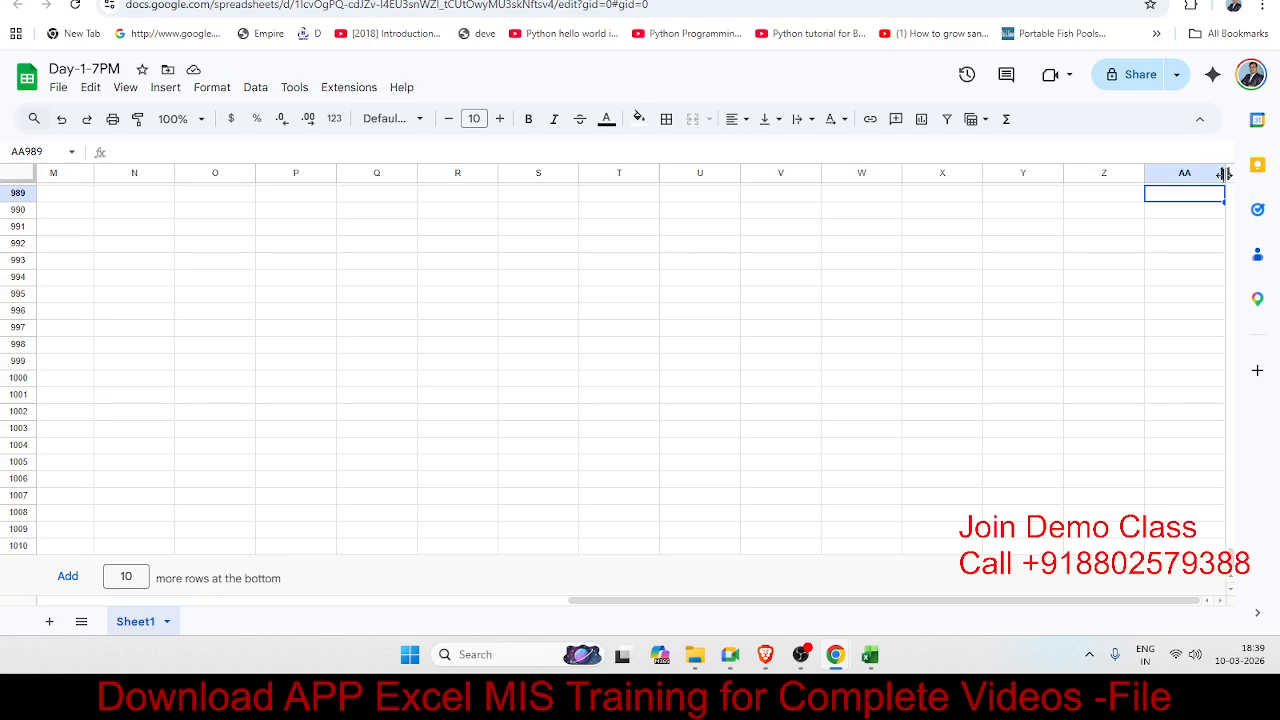
right_click(1212, 174)
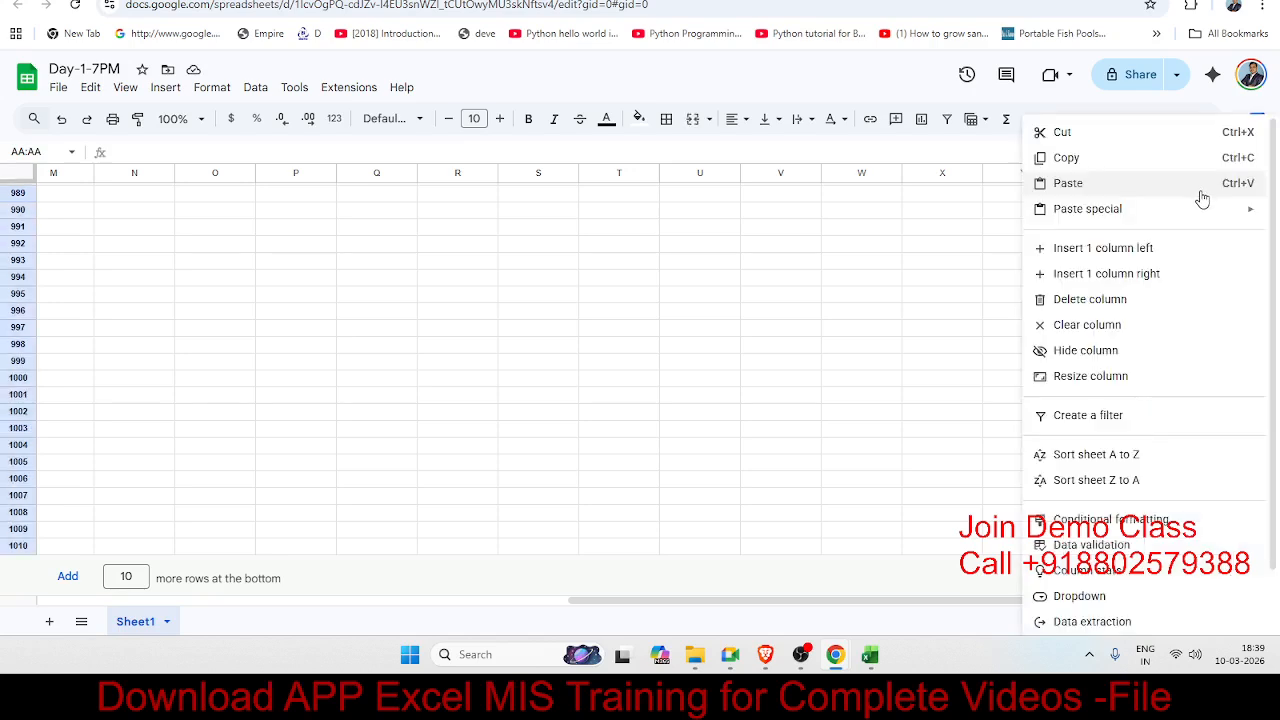
left_click(935, 245)
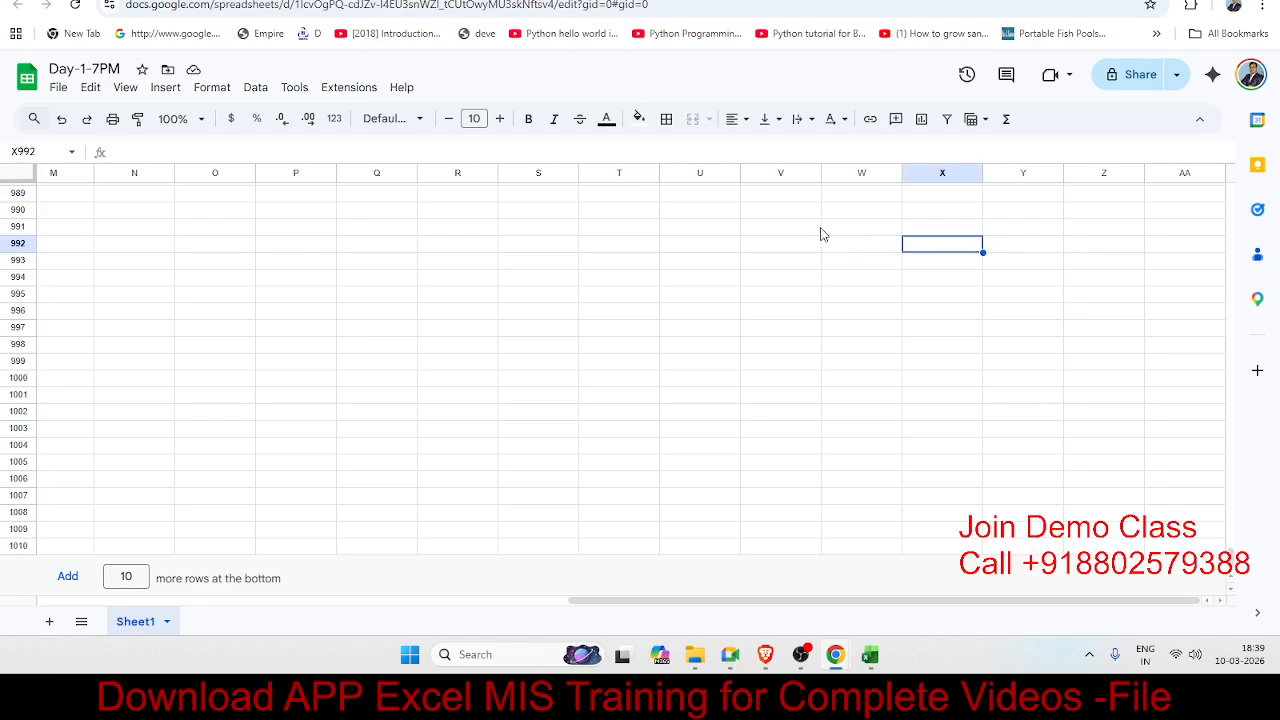
Step: Insert seven columns to the right of columns U–AA, extending the grid to column AH
left_click(690, 176)
left_click(1176, 181, "shift")
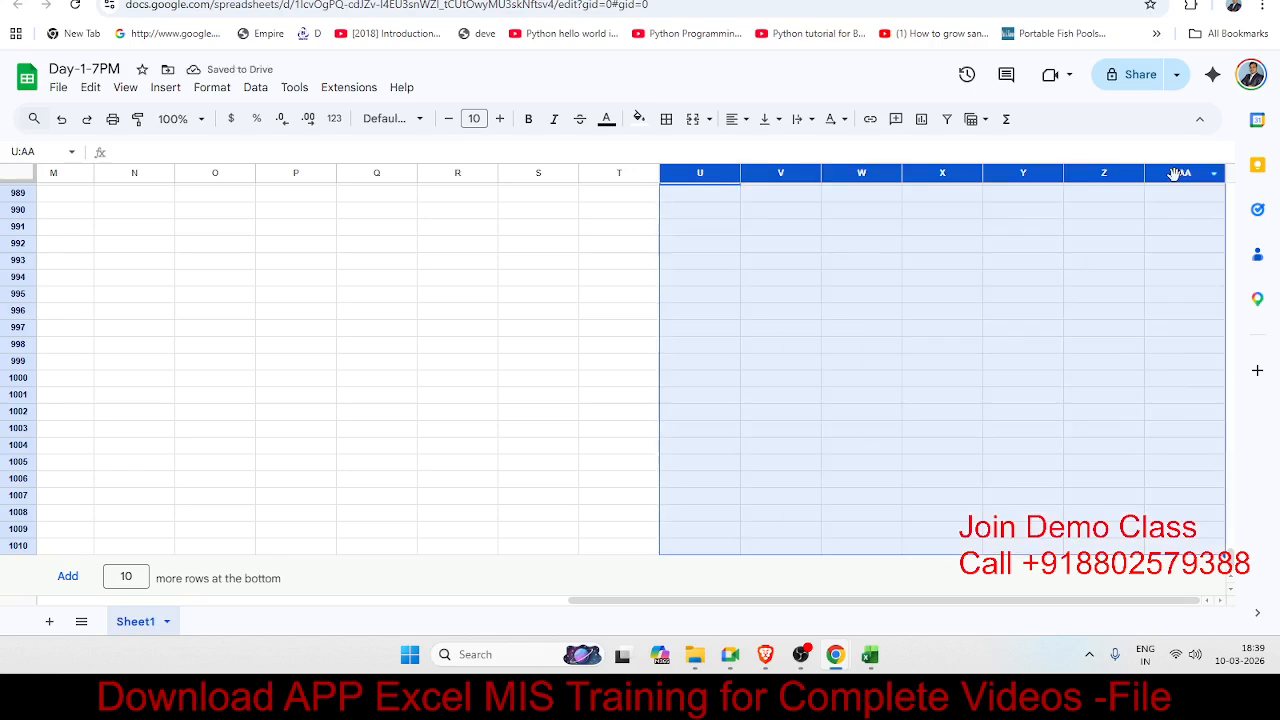
right_click(1175, 179)
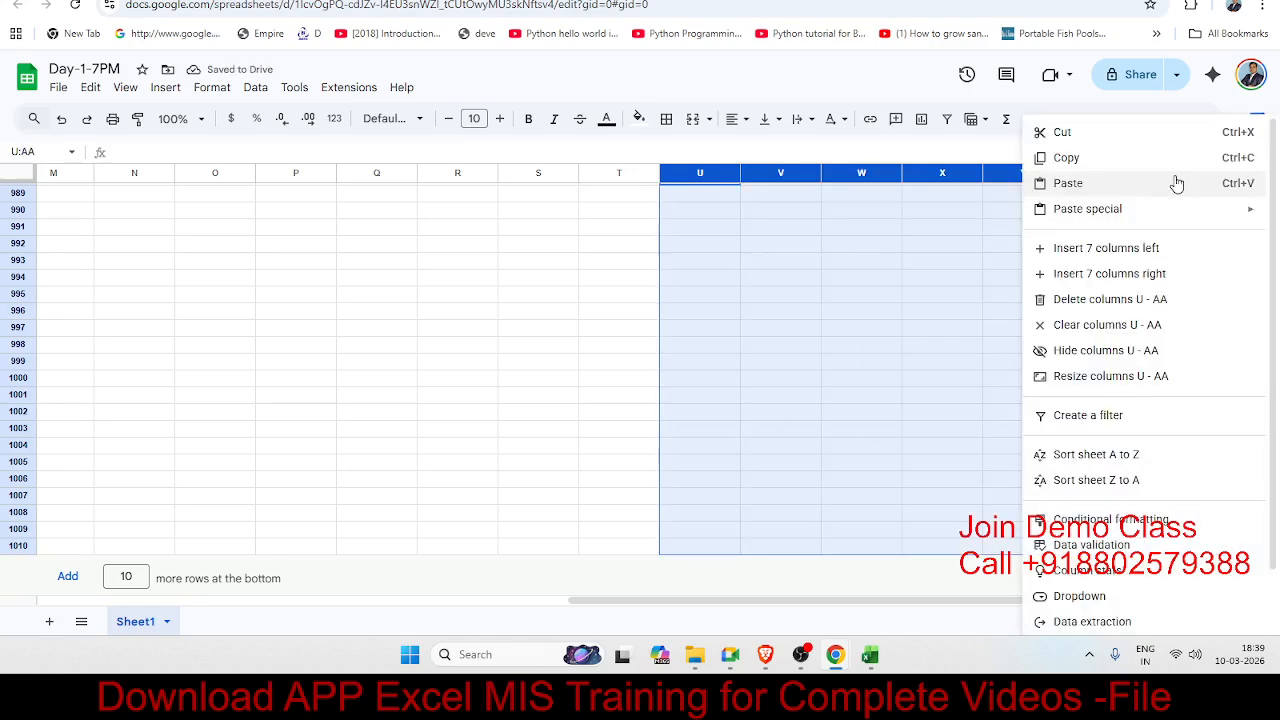
left_click(1099, 278)
left_click(1187, 204)
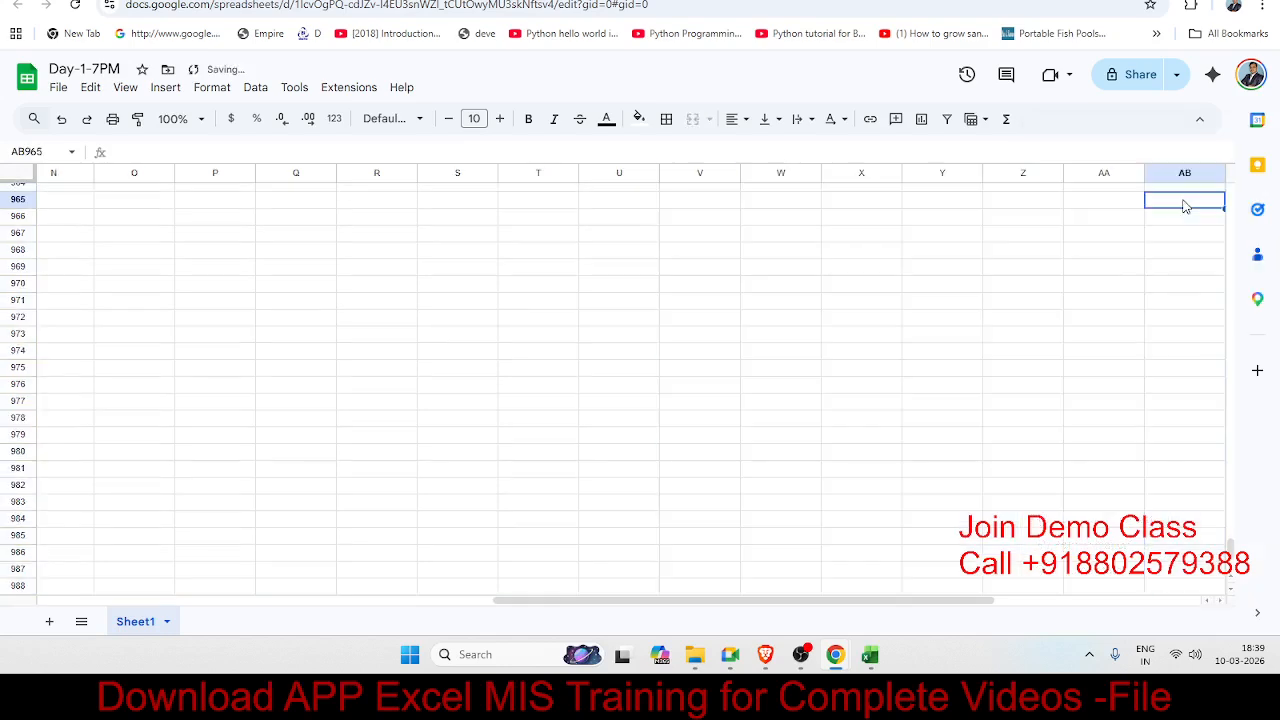
key("Right")
key("Right")
key("Right")
key("Right")
key("Right")
key("Right")
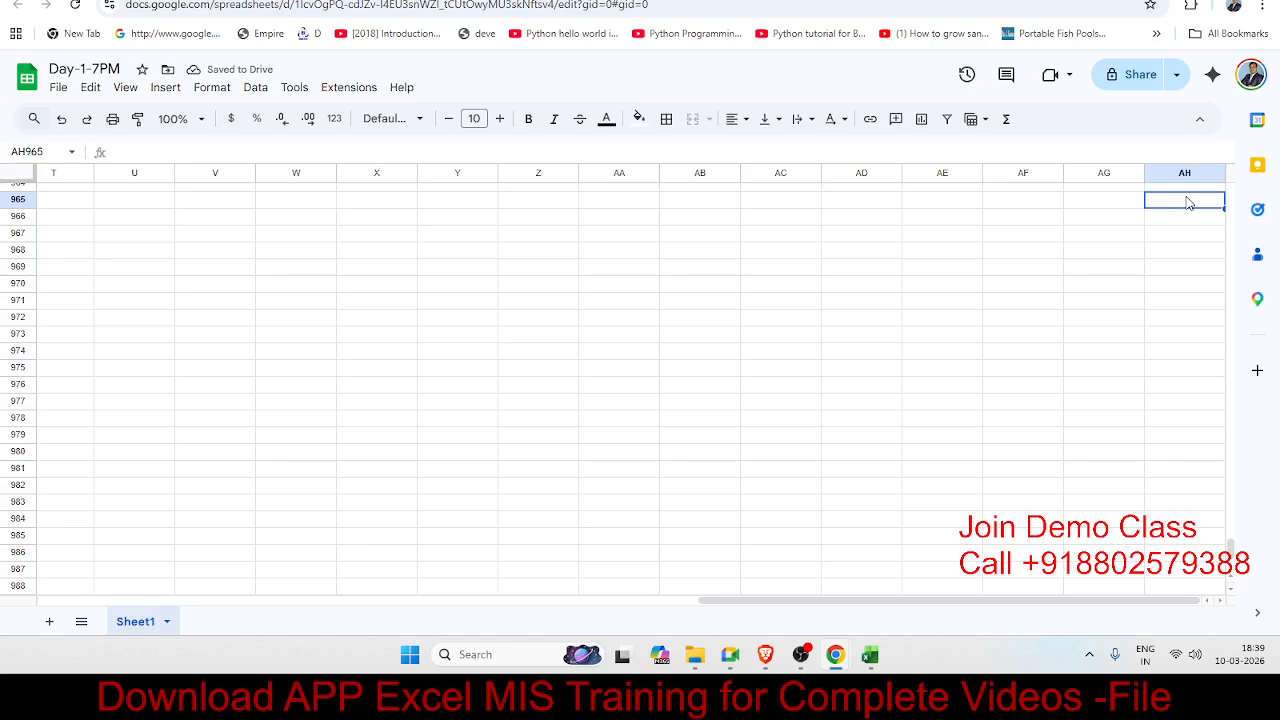
key("Left")
key("Left")
key("Left")
key("Left")
key("Left")
key("Left")
key("Left")
key("Left")
key("Left")
key("Left")
key("Left")
key("Left")
key("Left")
key("Left")
key("Left")
key("Left")
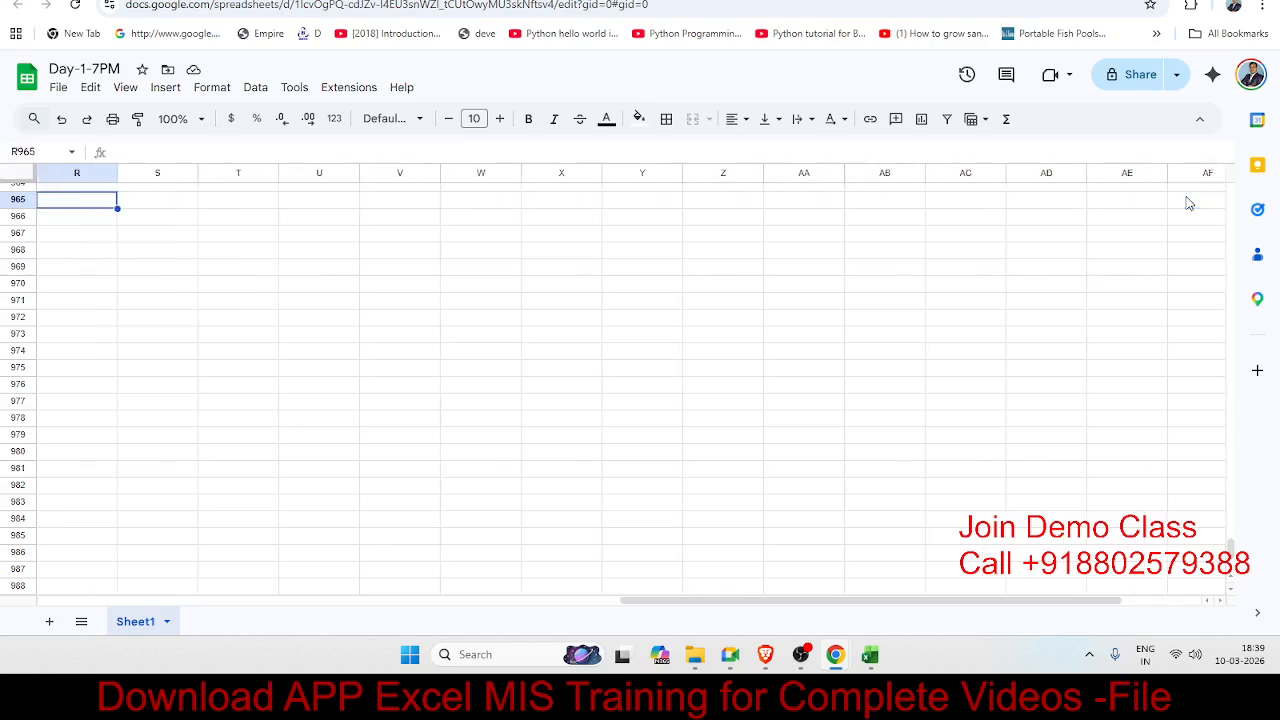
key("ctrl+Home")
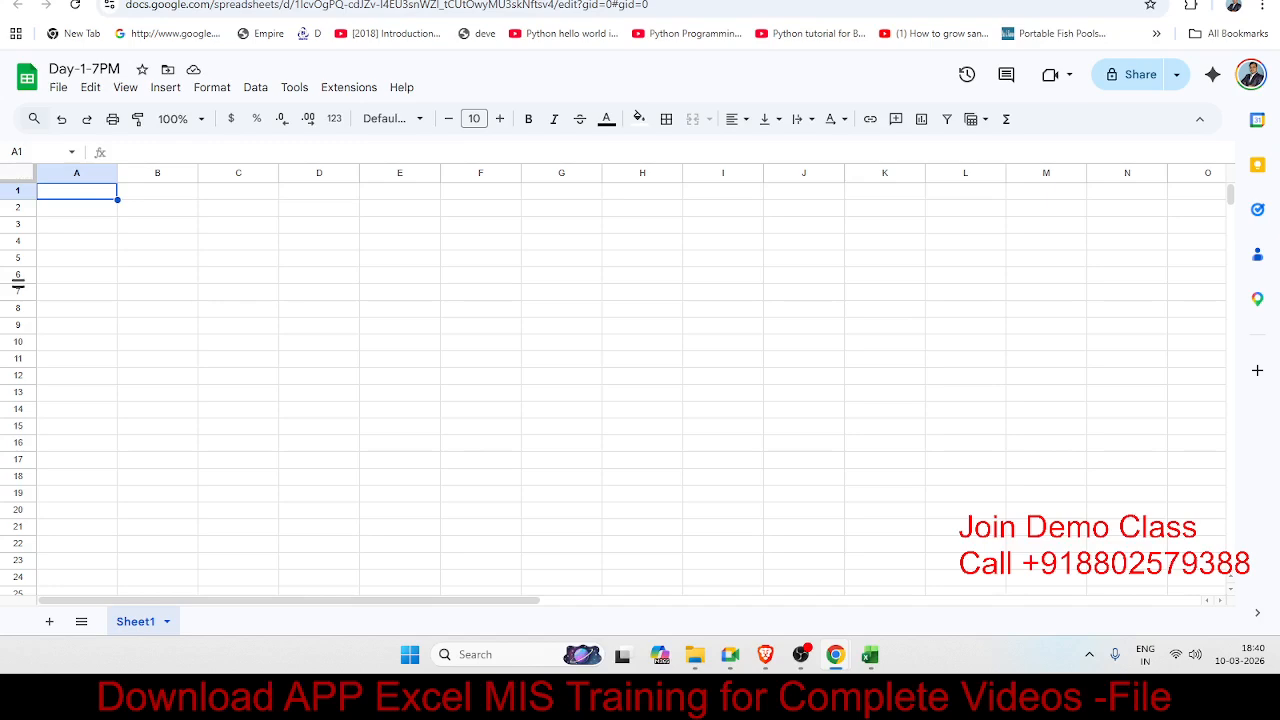
left_click(181, 234)
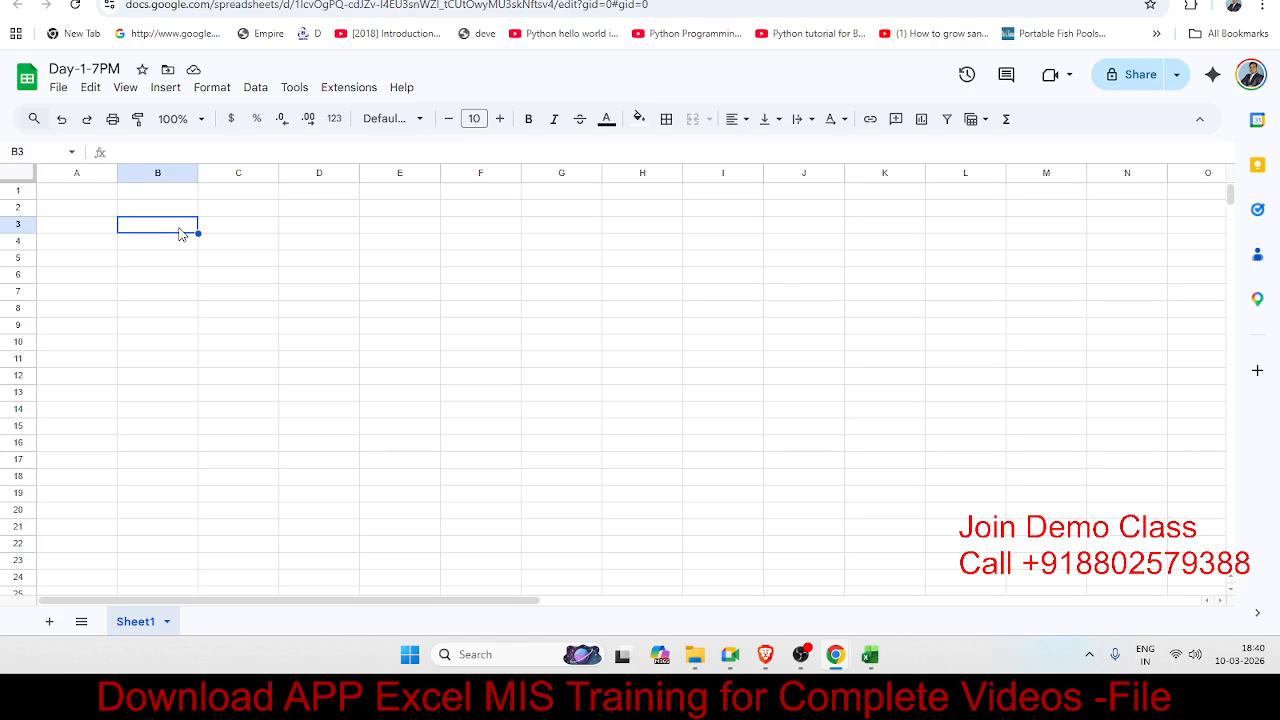
scroll(180, 233, "down", 2)
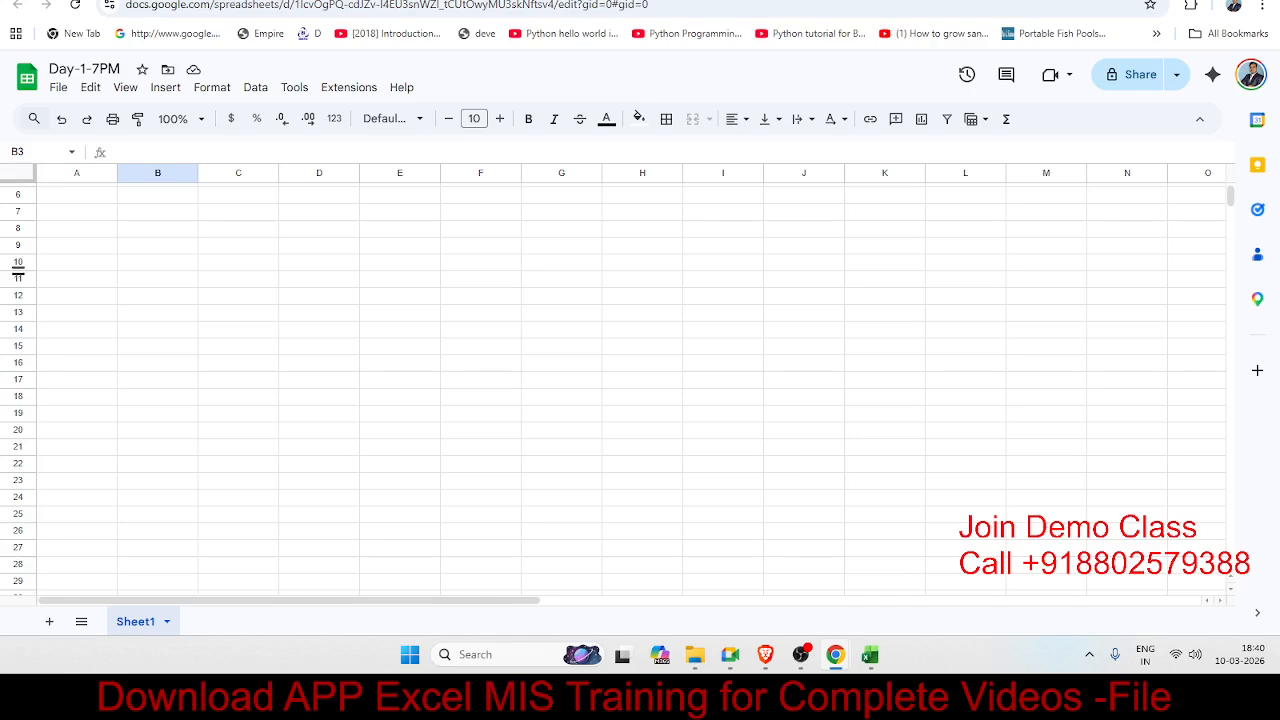
left_click(614, 300)
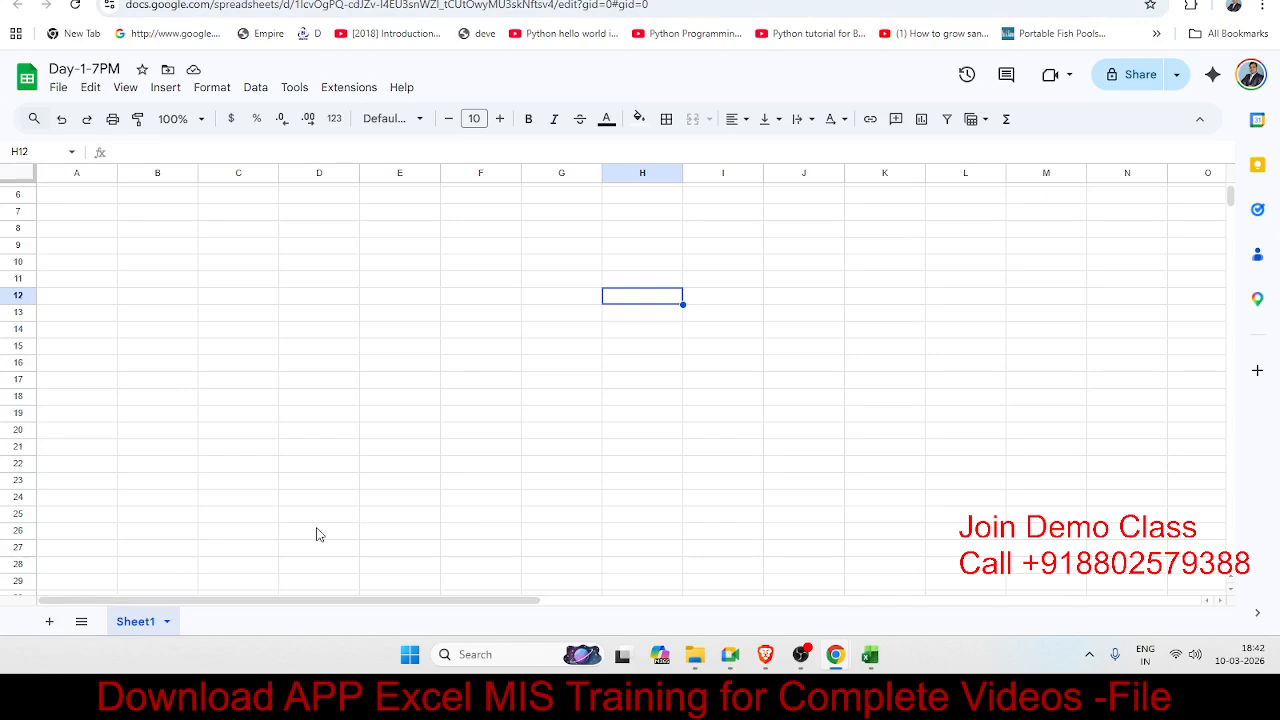
Step: Add a blank Sheet2 and switch back to Sheet1
left_click(47, 622)
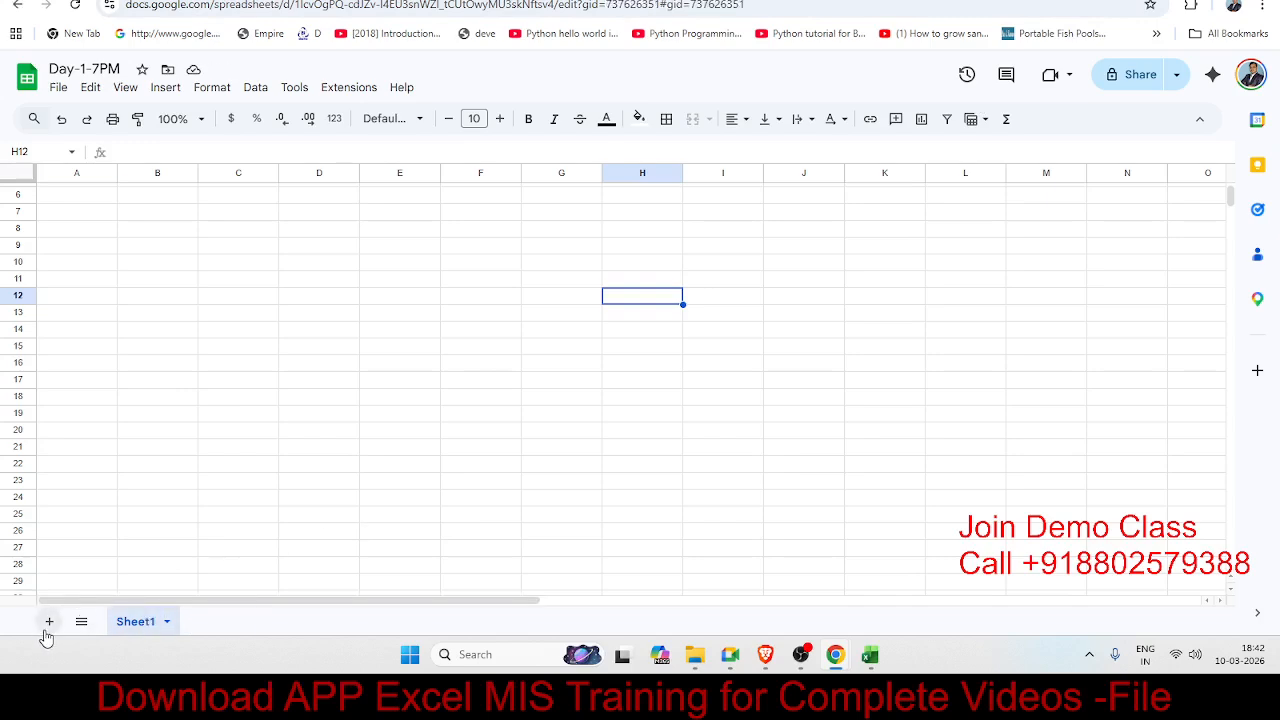
left_click(136, 621)
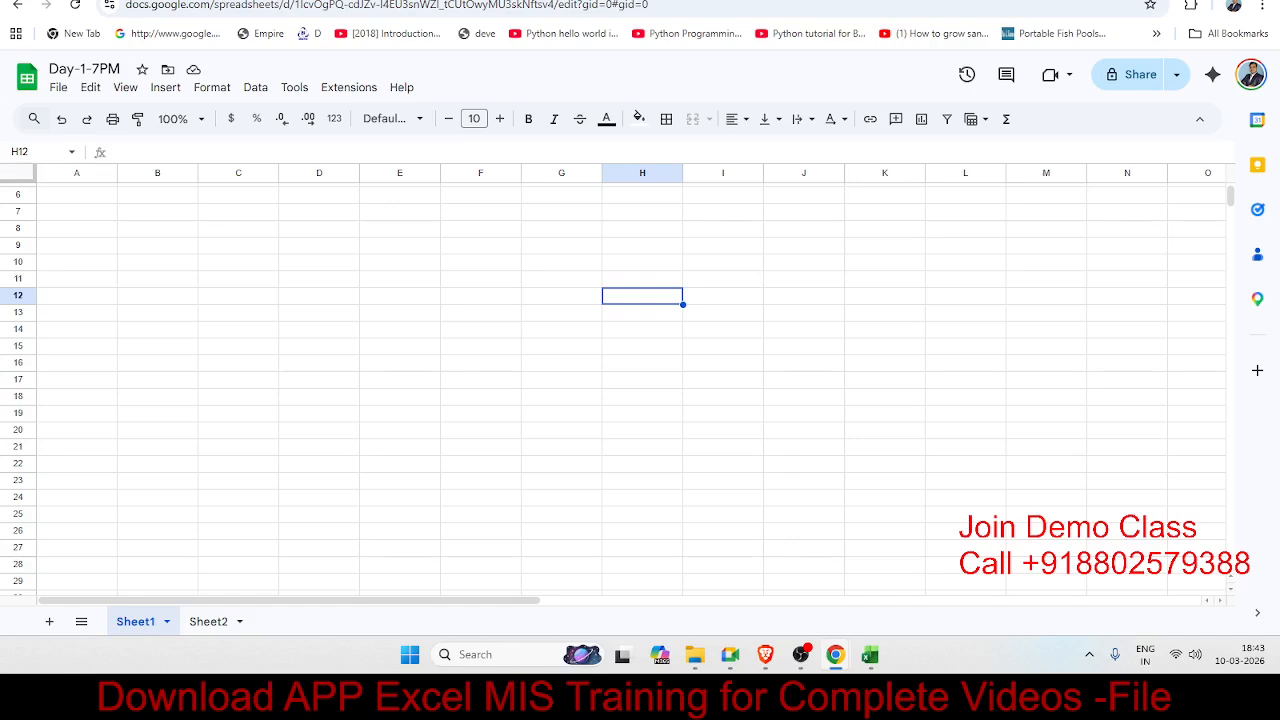
left_click(232, 283)
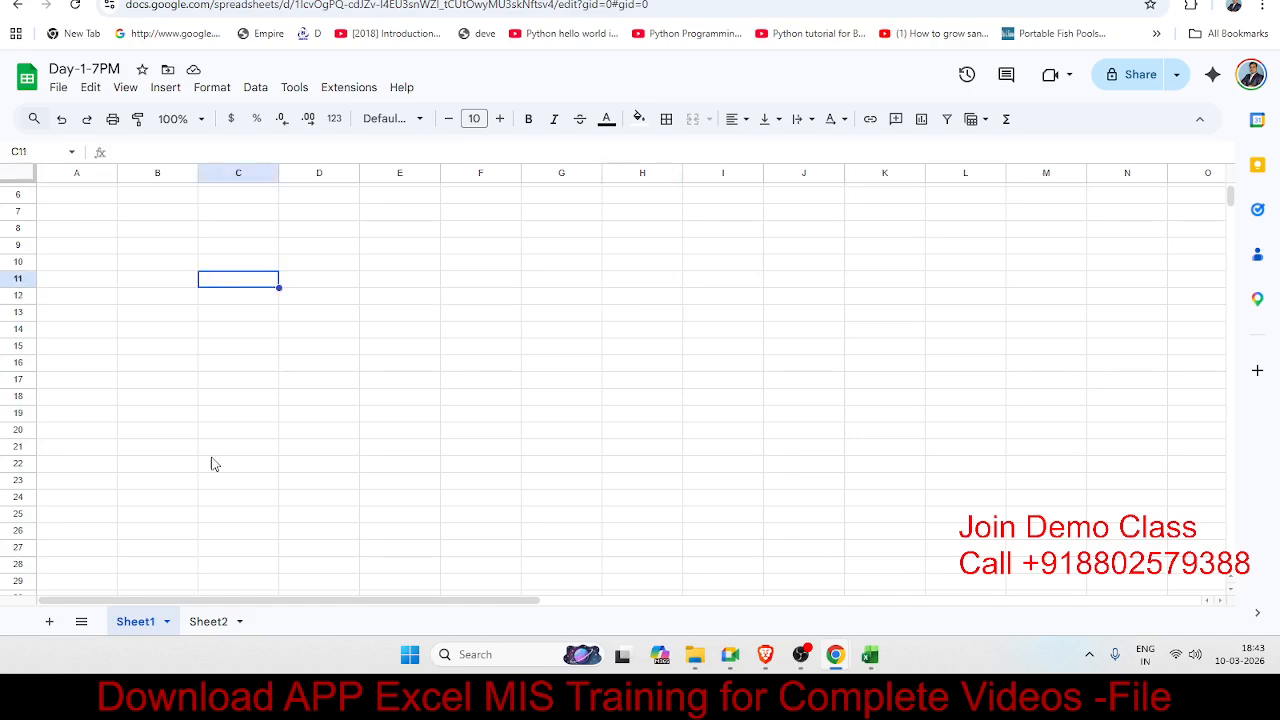
left_click(96, 215)
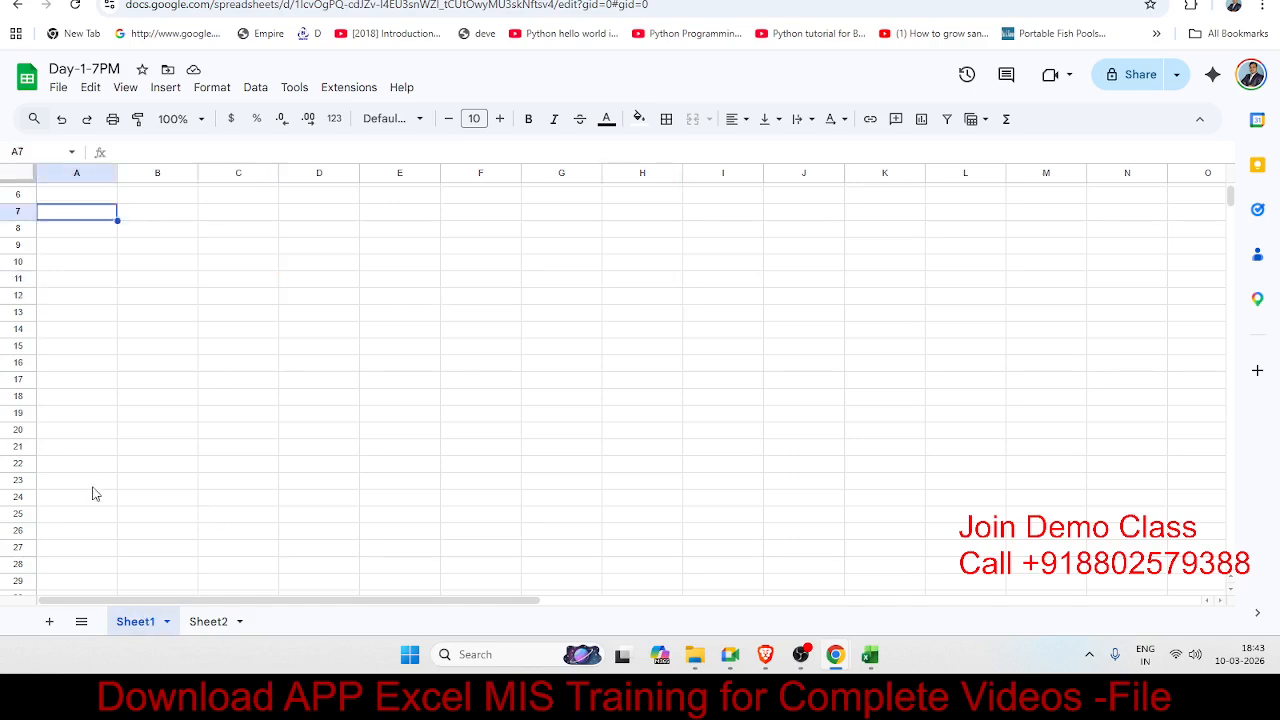
Step: Delete Sheet1 and confirm the deletion
right_click(139, 621)
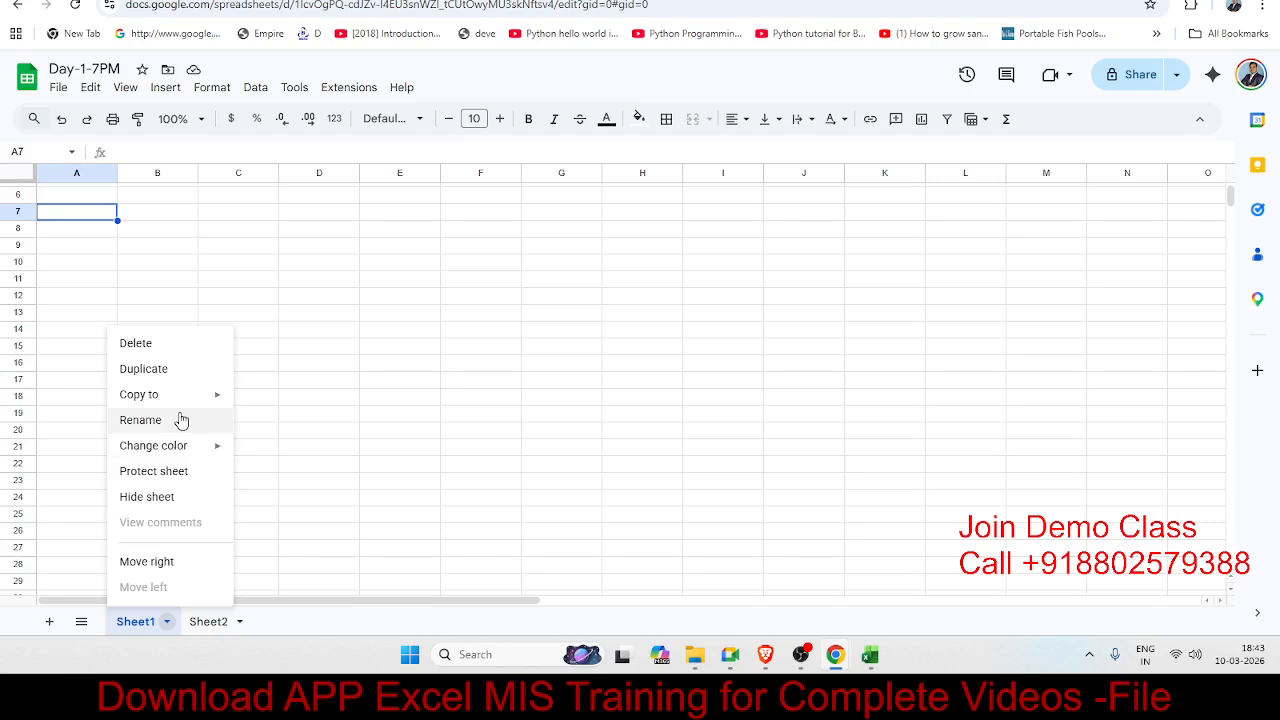
left_click(148, 348)
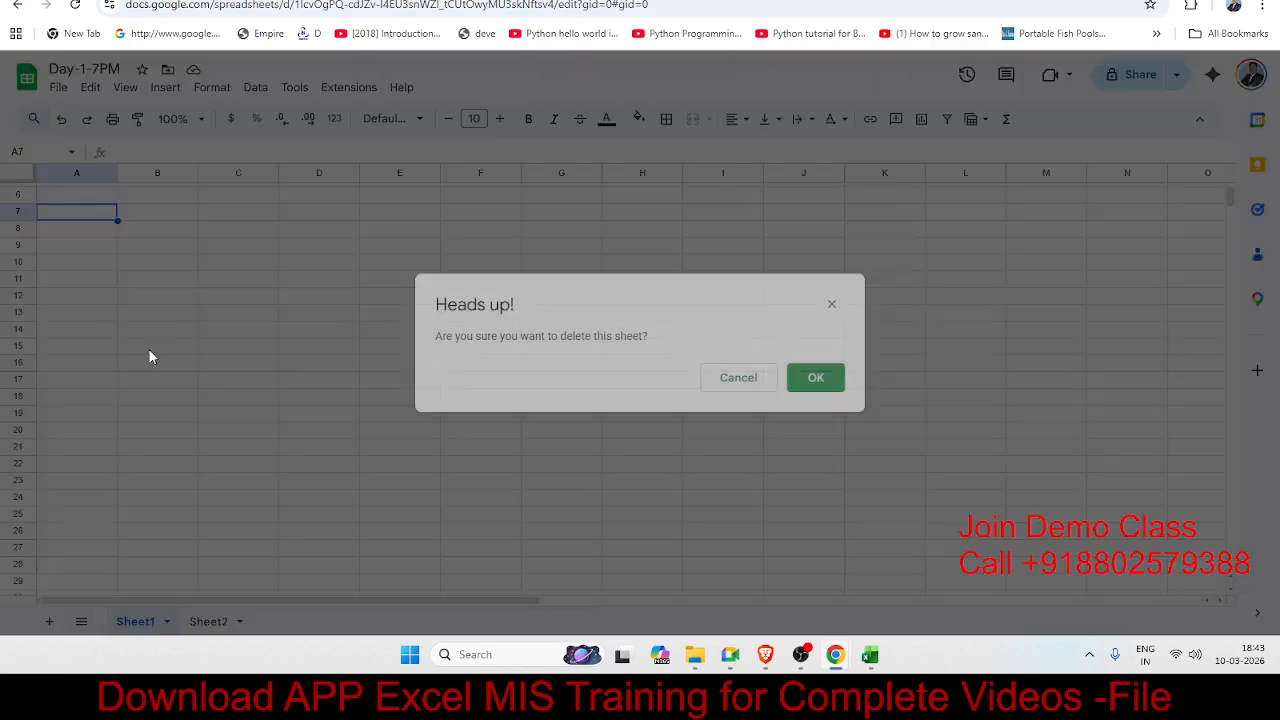
left_click(834, 386)
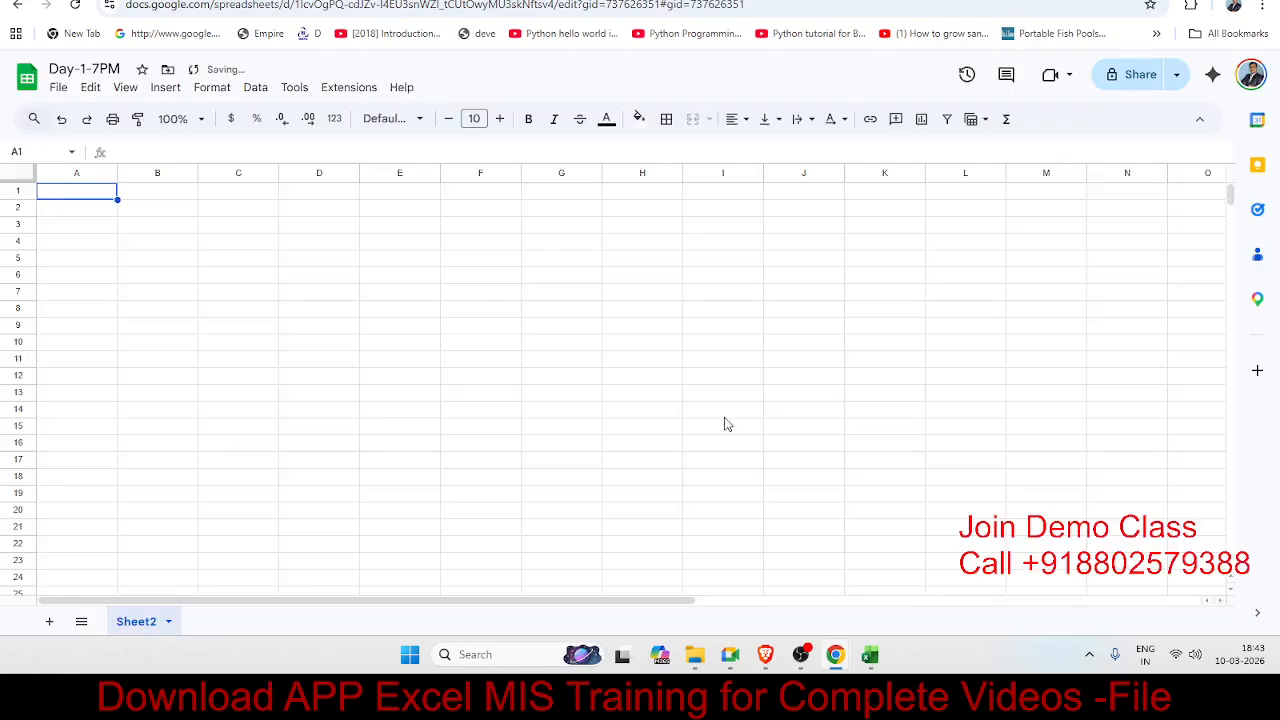
Step: Rename Sheet2 to 'Data'
double_click(148, 630)
type("Re")
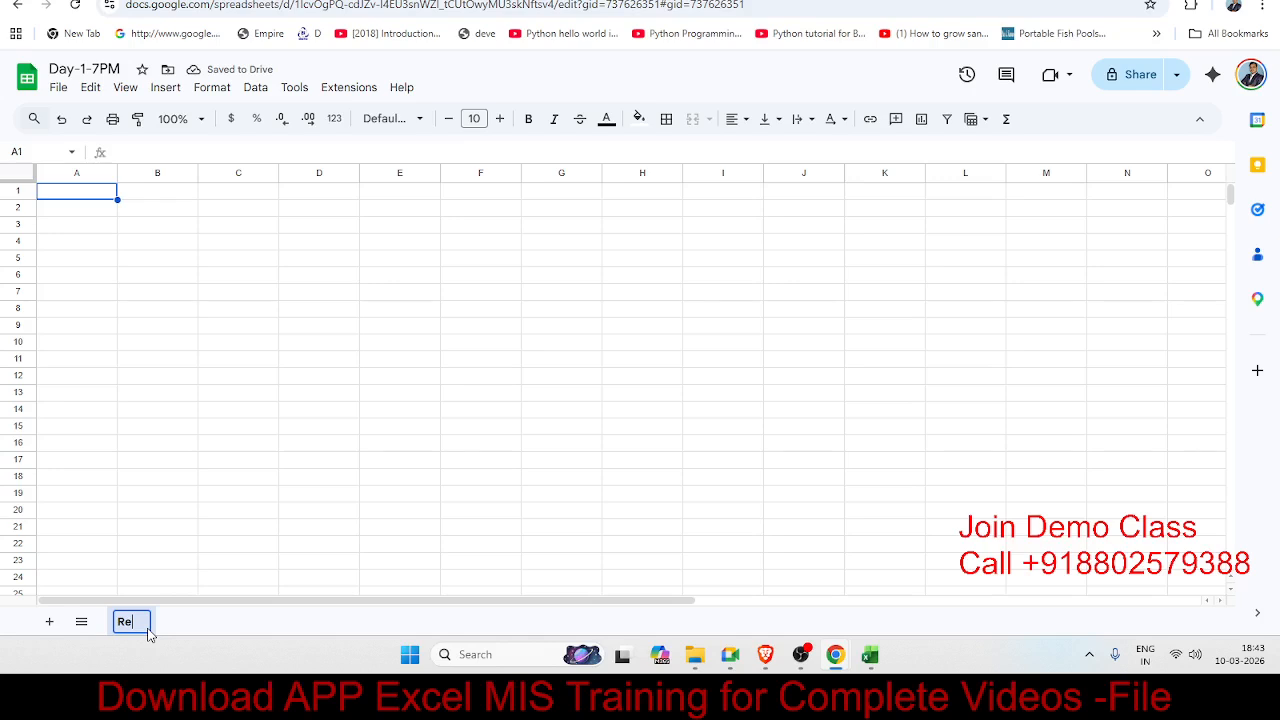
type("Name")
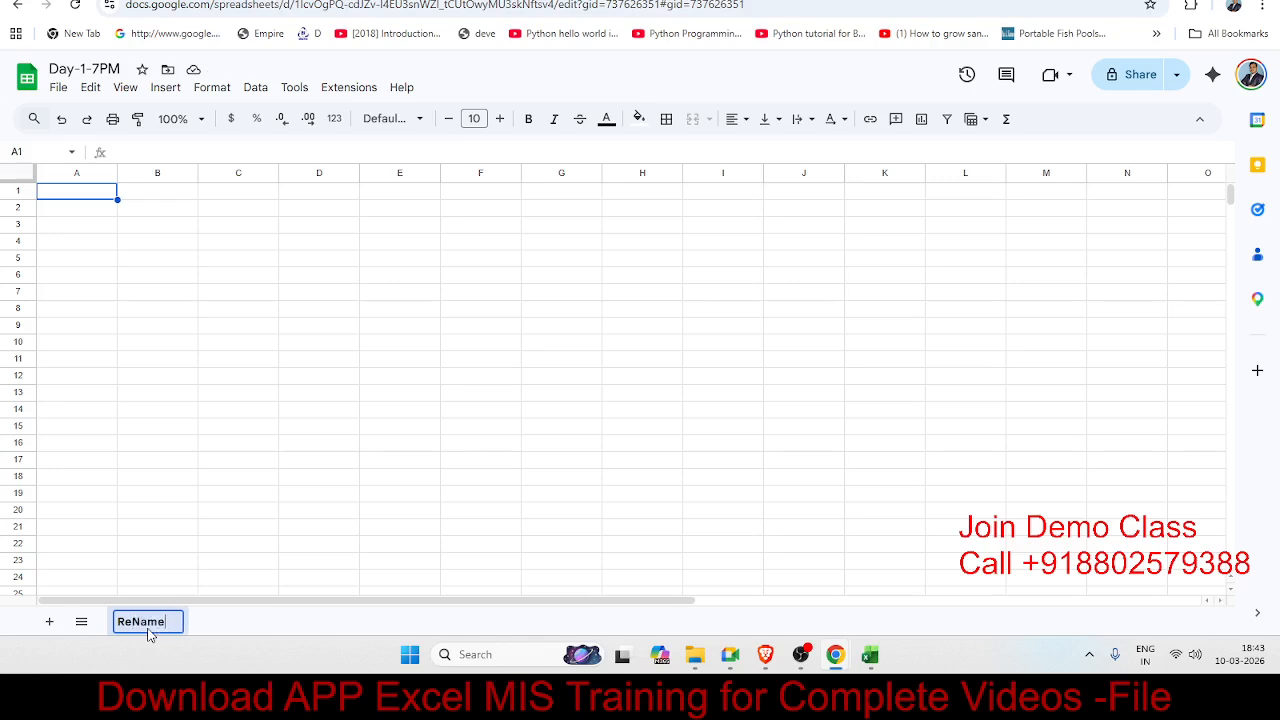
key("BackSpace")
key("BackSpace")
key("BackSpace")
key("BackSpace")
key("BackSpace")
key("BackSpace")
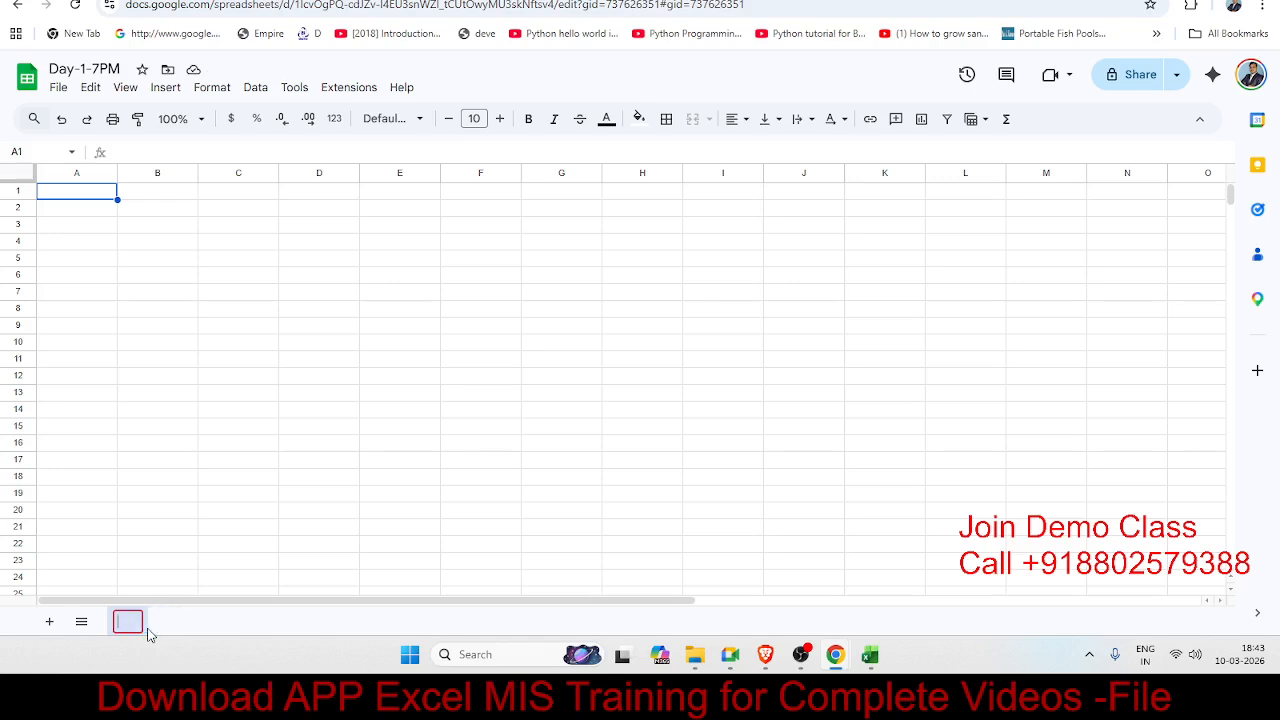
type("Data")
key("Return")
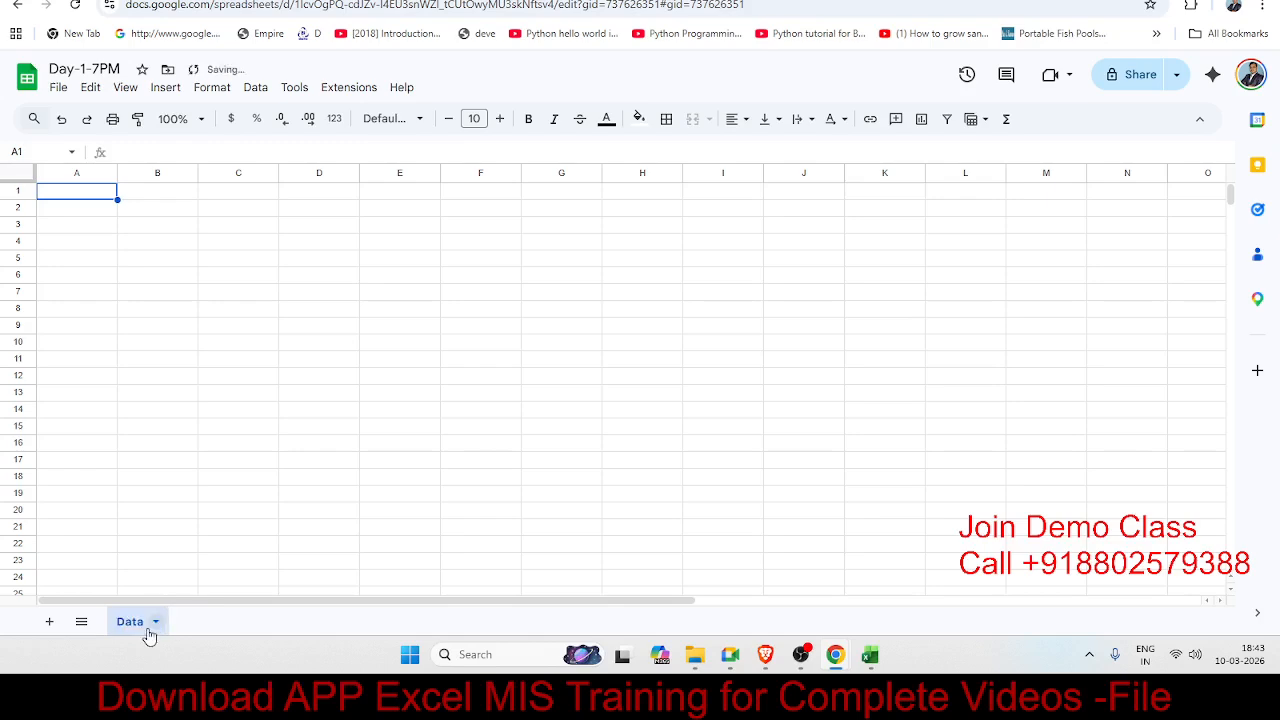
left_click(113, 309)
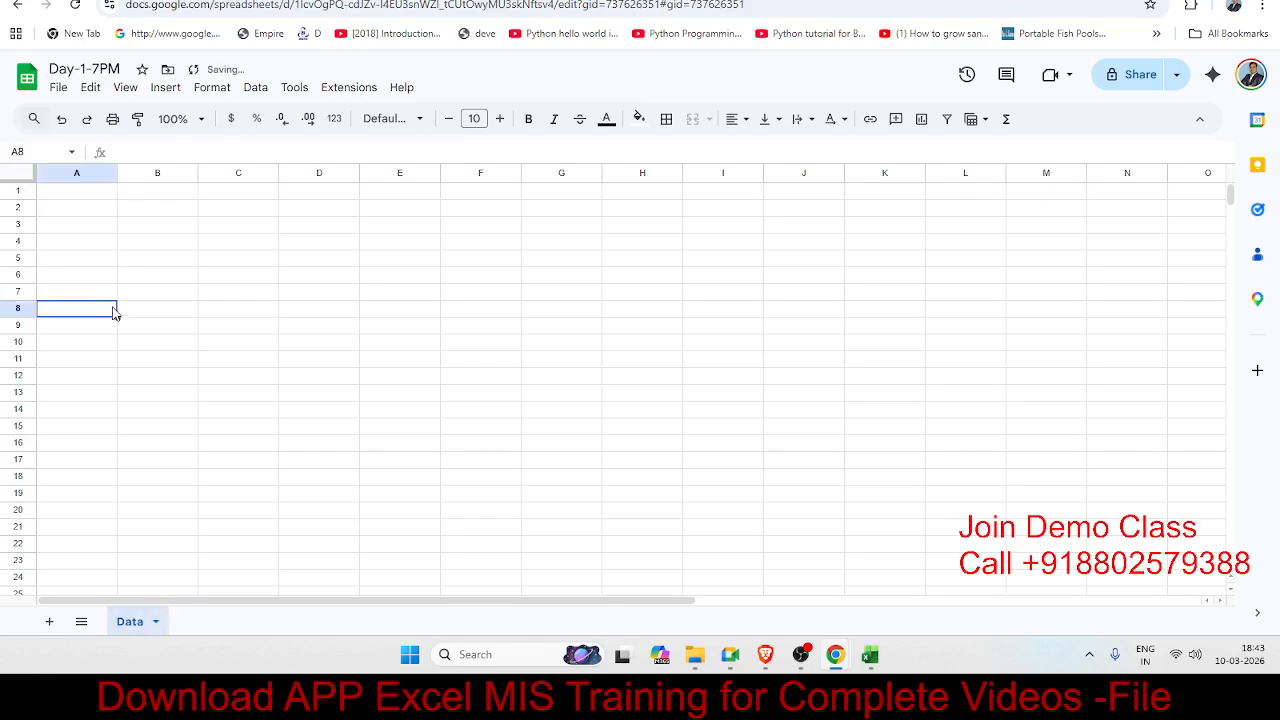
Step: Enter the headings Sr, Name, City, Mobile and Amt across cells A1:E1
left_click(81, 195)
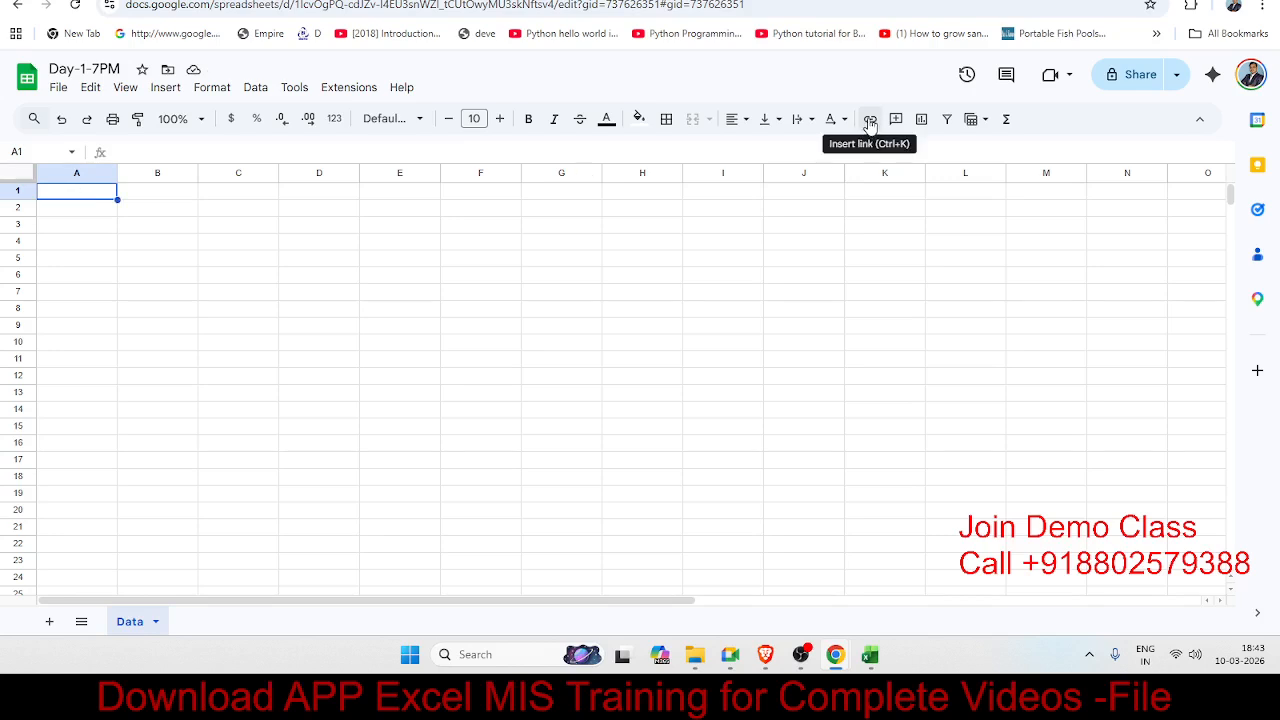
type("Sr")
key("Tab")
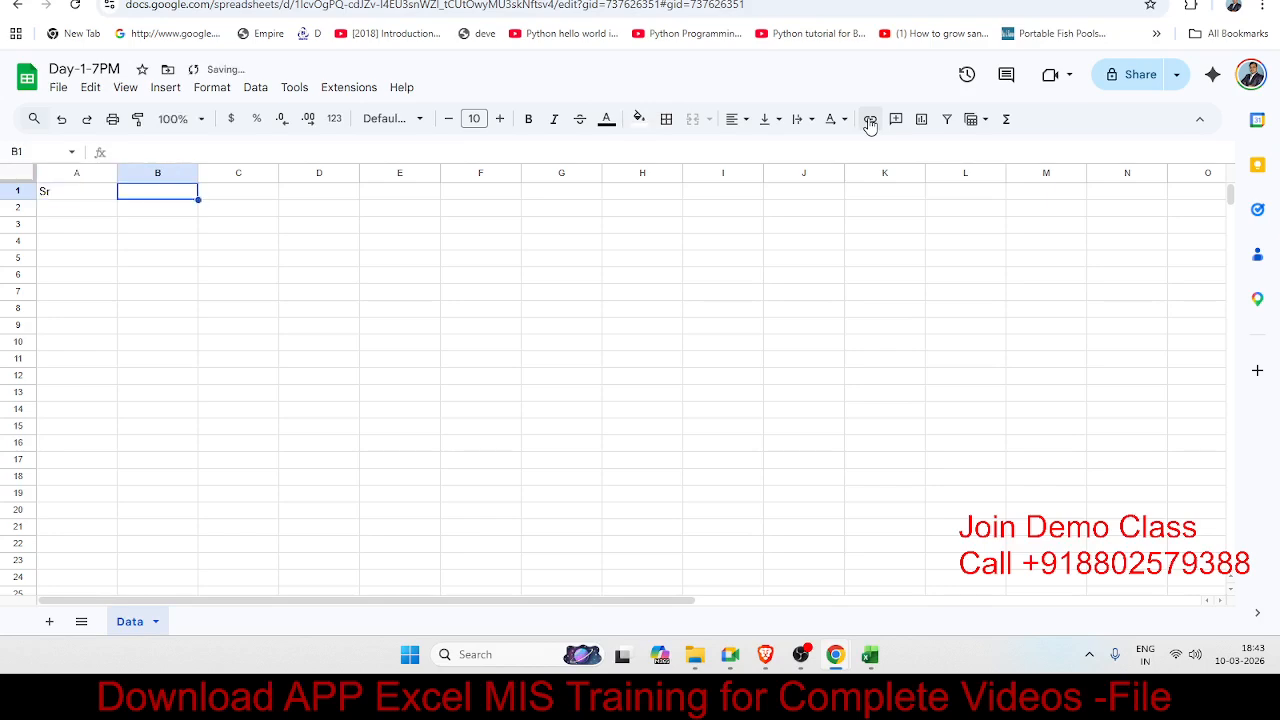
type("Name")
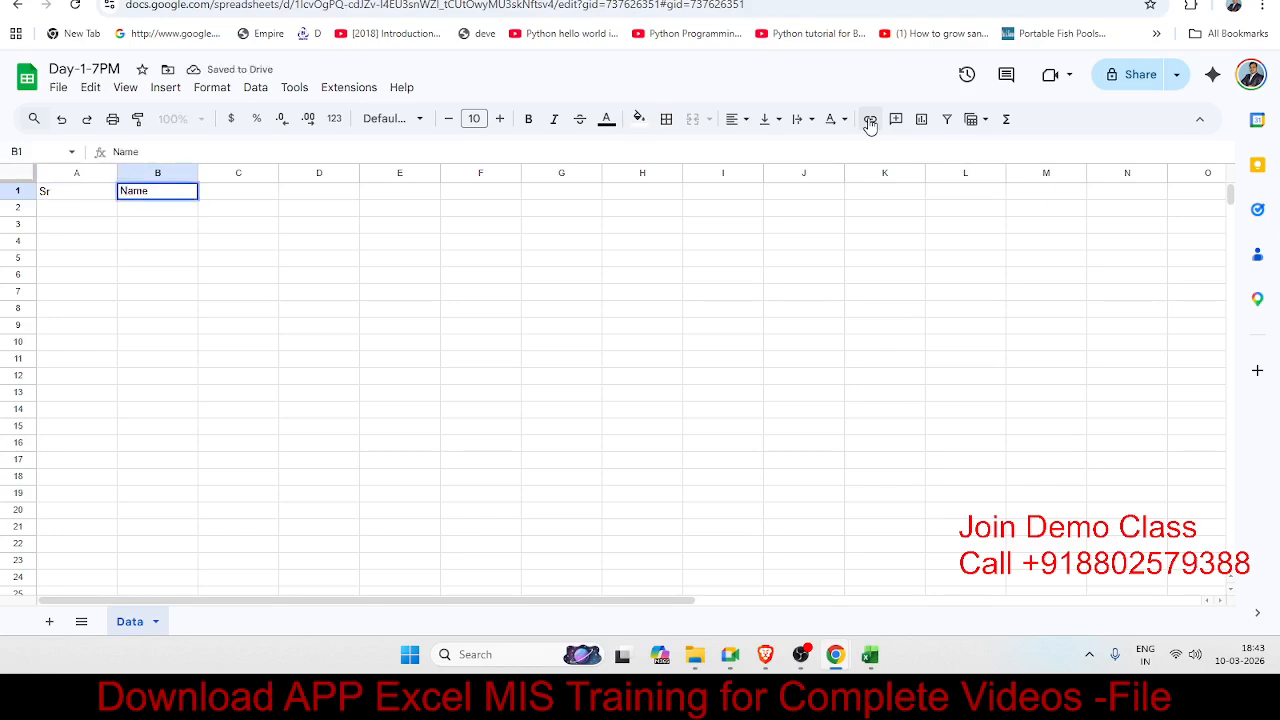
key("Tab")
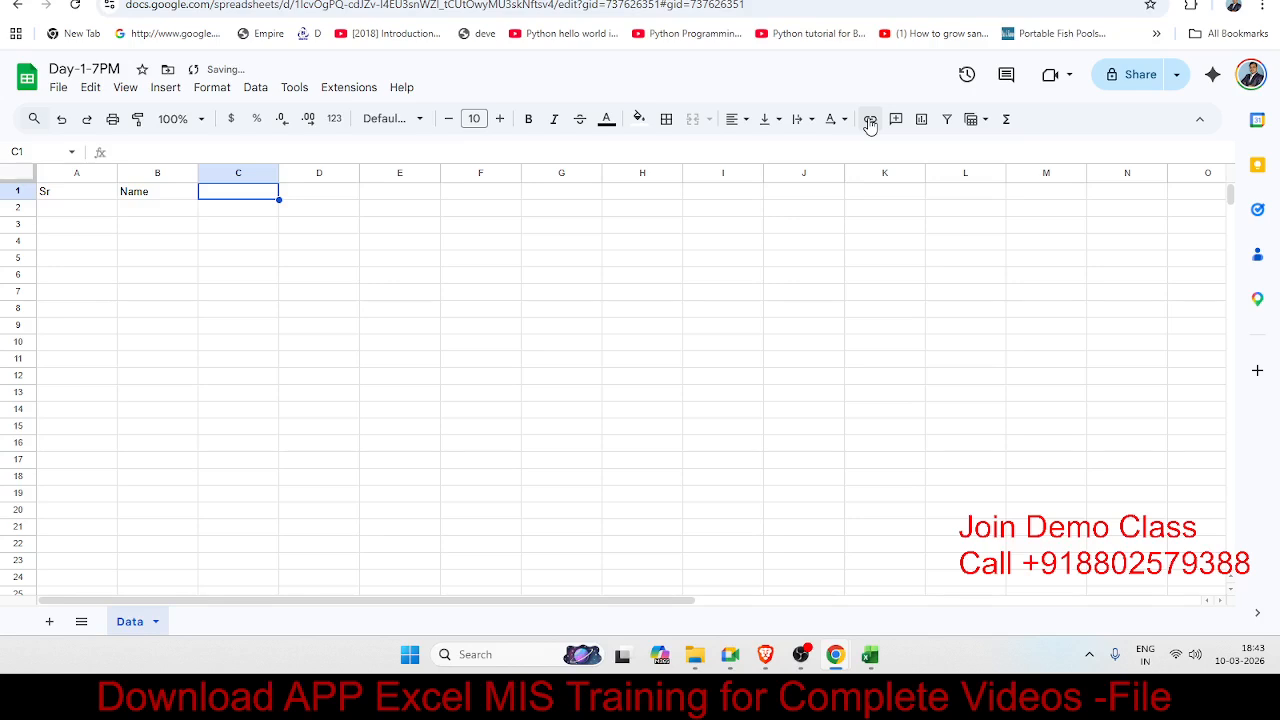
type("City")
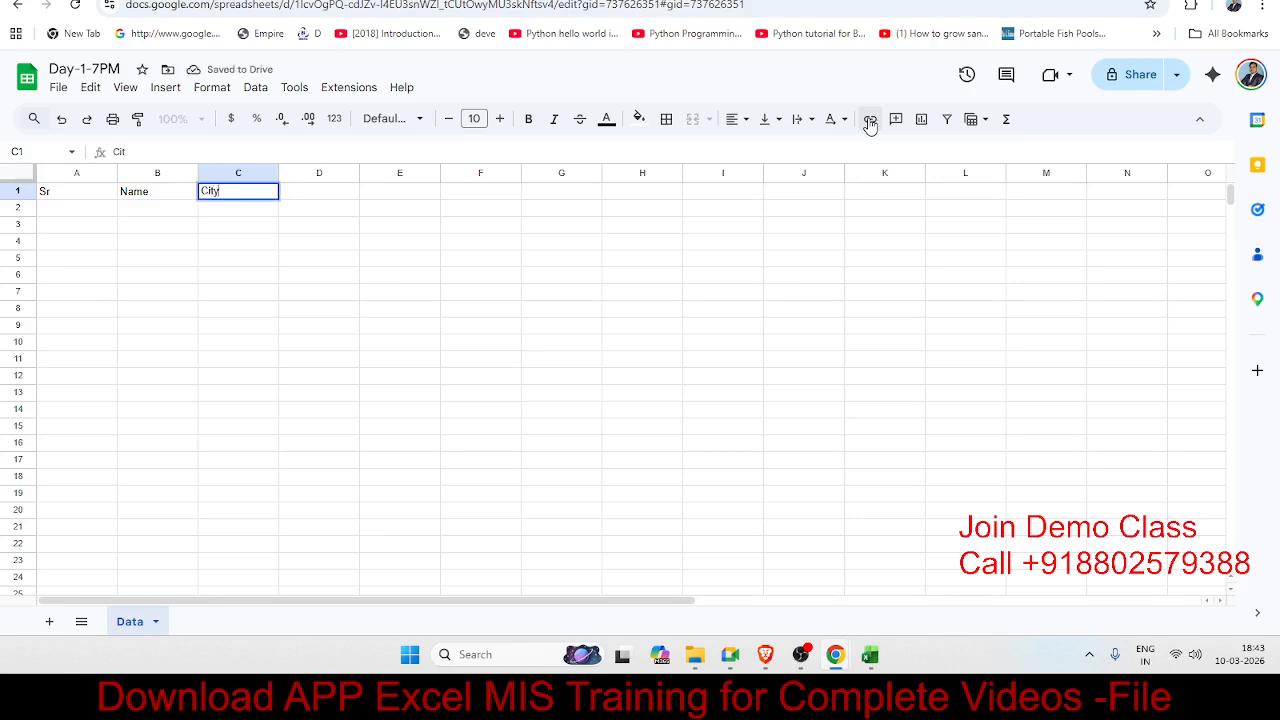
key("Tab")
type("Mobile")
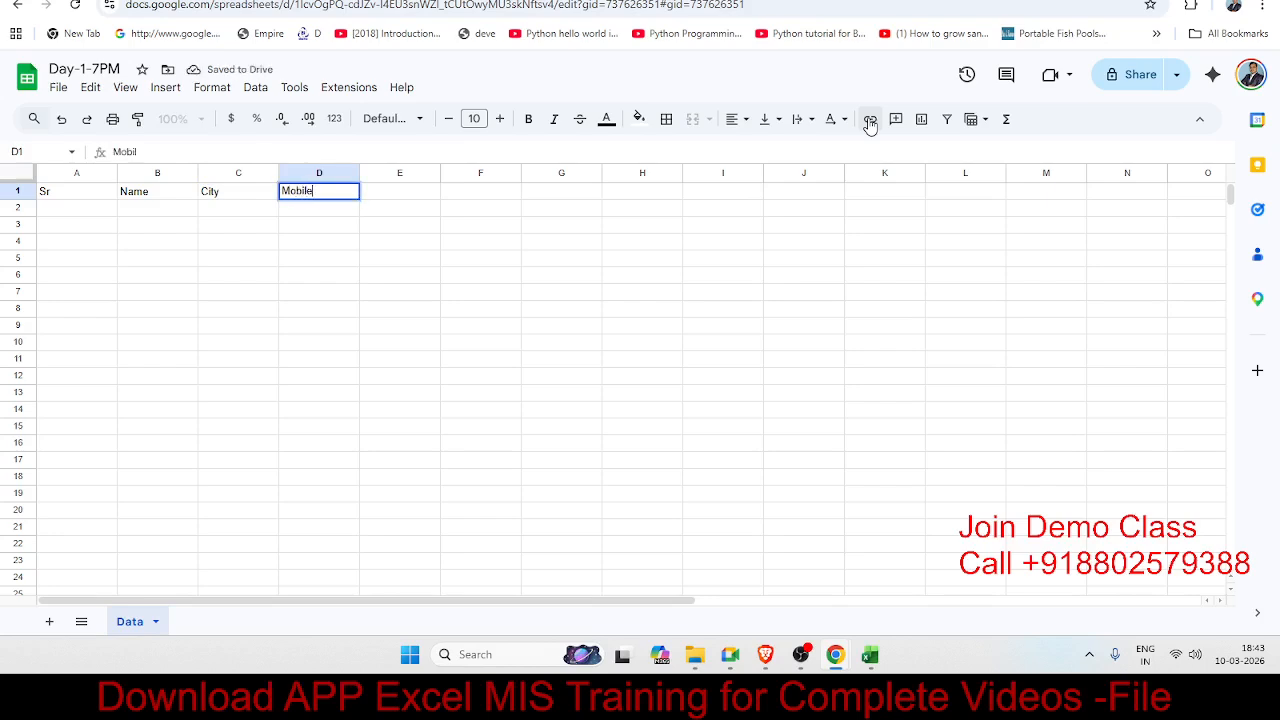
key("Tab")
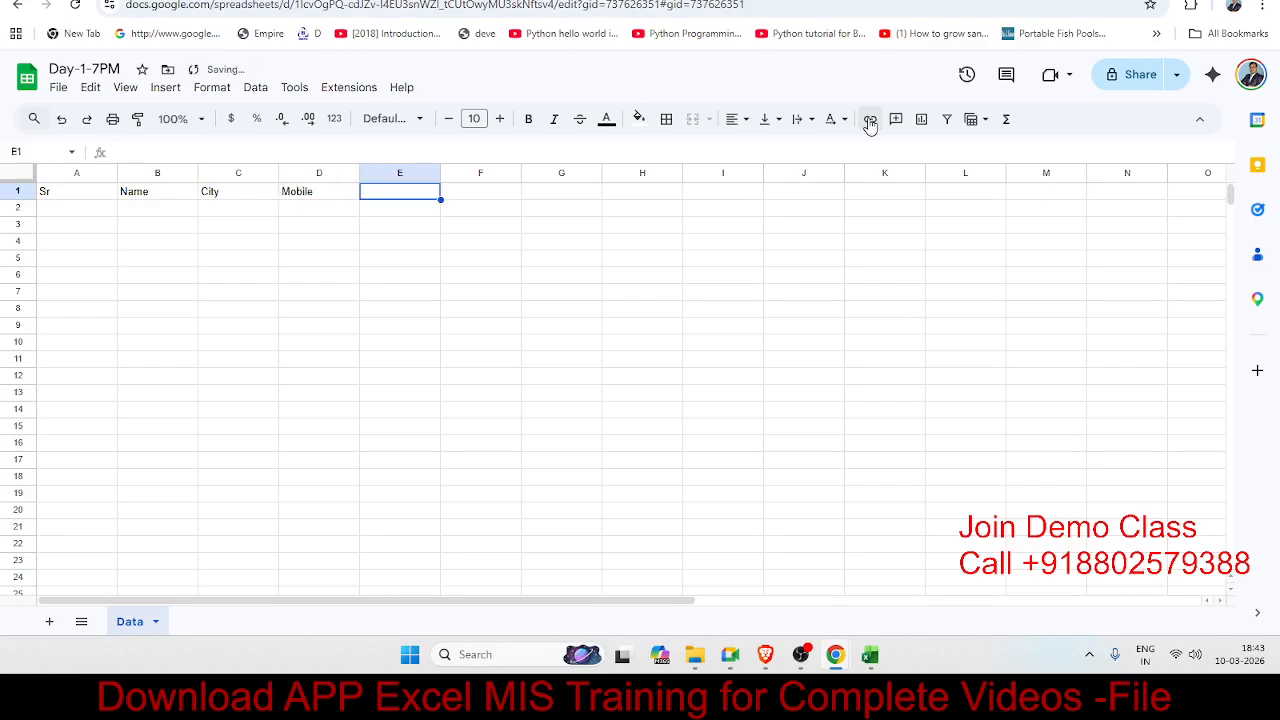
type("Amt")
key("Return")
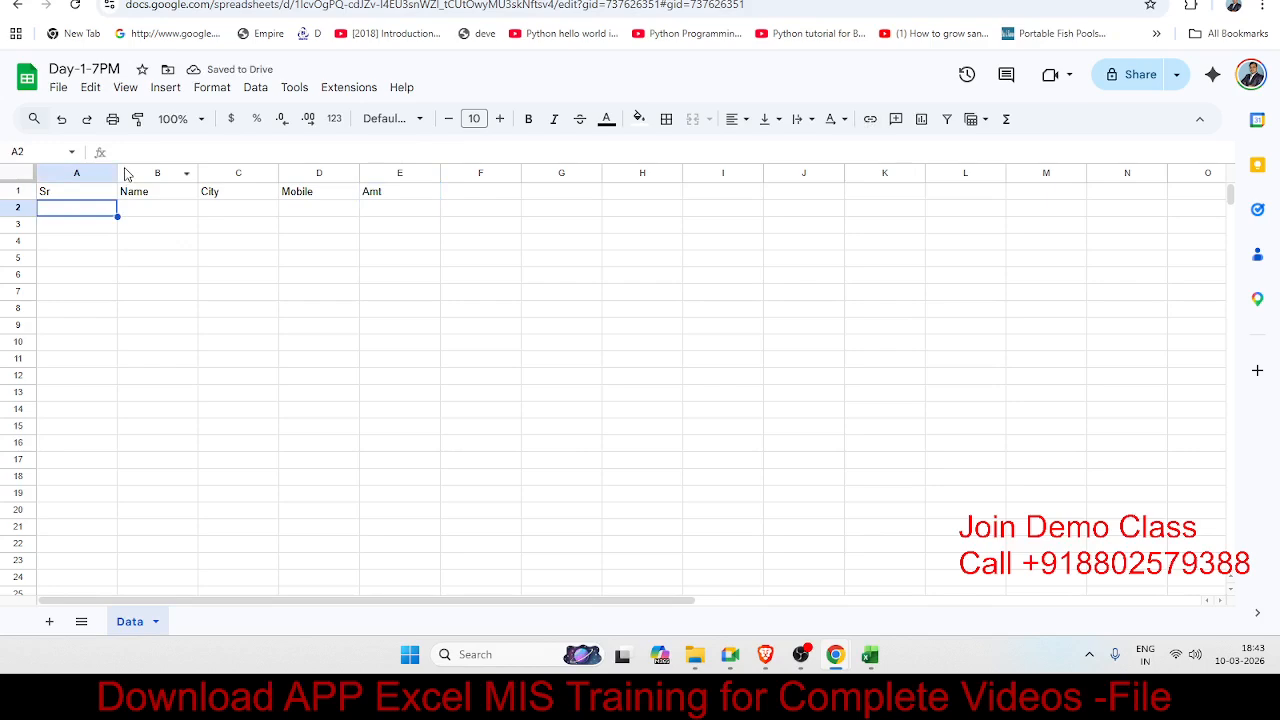
Step: Narrow column A, undoing an accidental auto-fit of columns A–E
left_click_drag(117, 172, 401, 175)
double_click(403, 173)
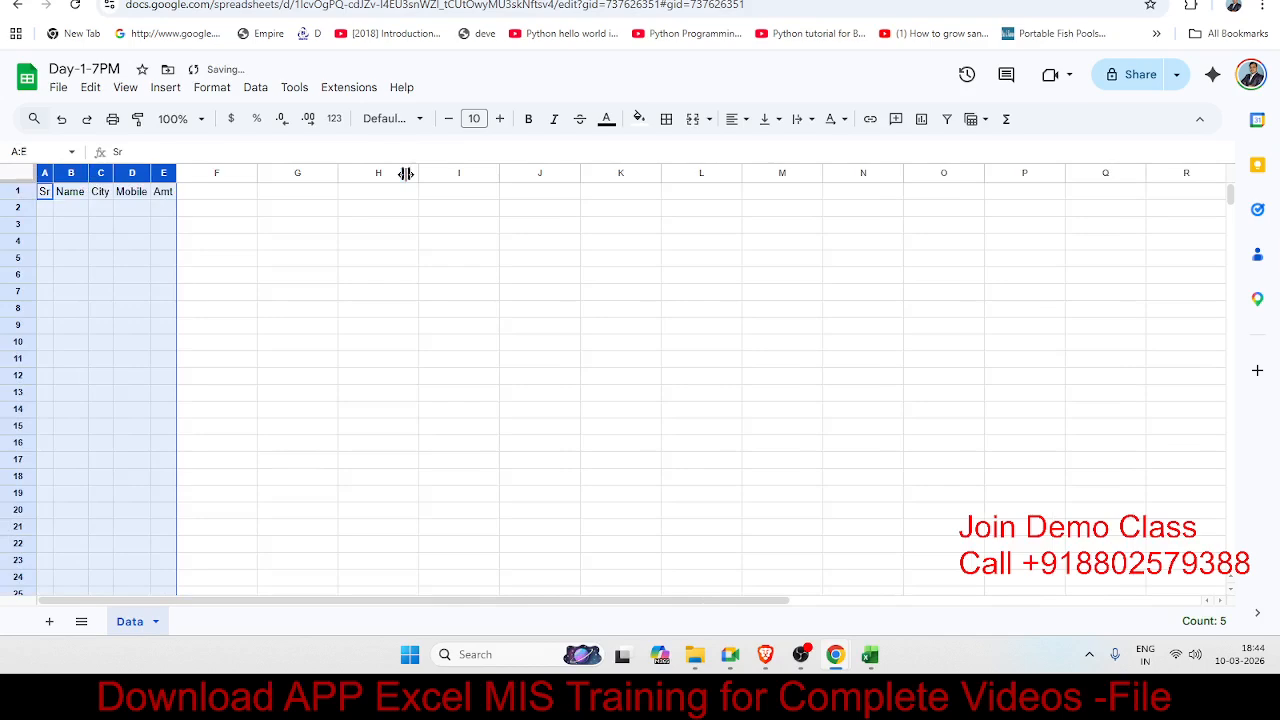
key("ctrl+z")
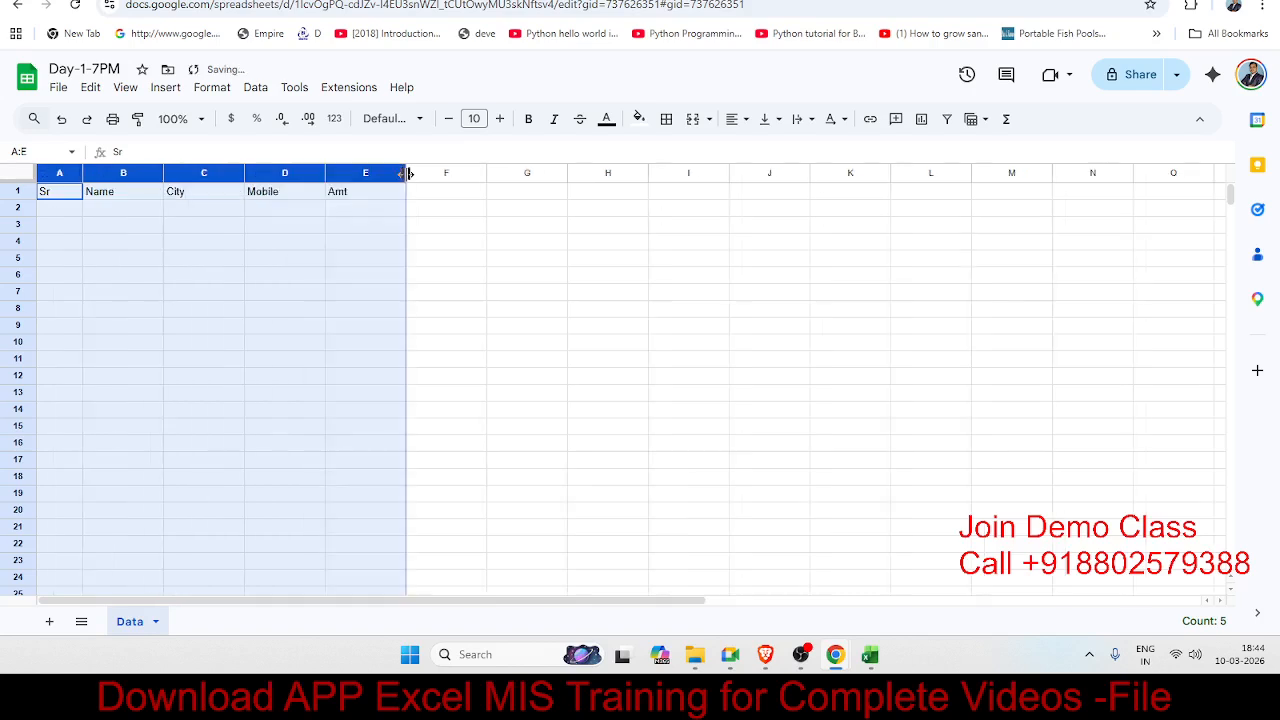
Step: Fill row 2 with serial 1, a name, Pune, a mobile number and amount 6526
left_click(118, 213)
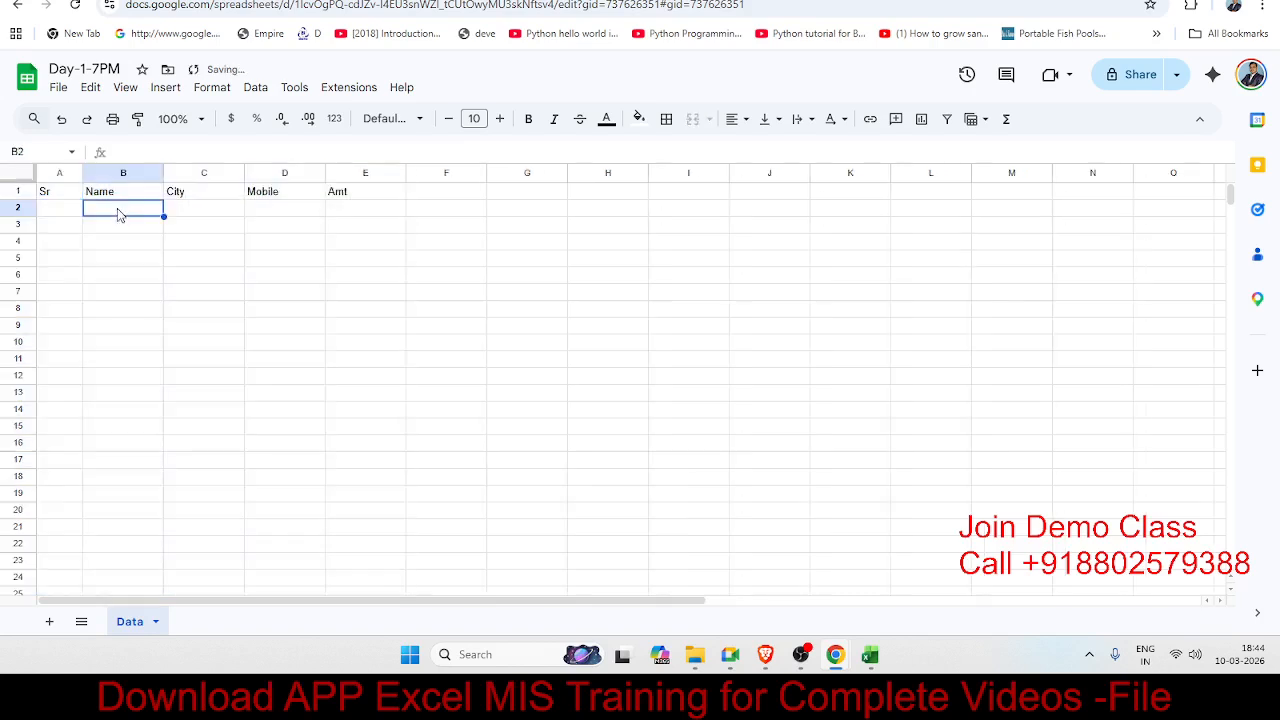
left_click(51, 209)
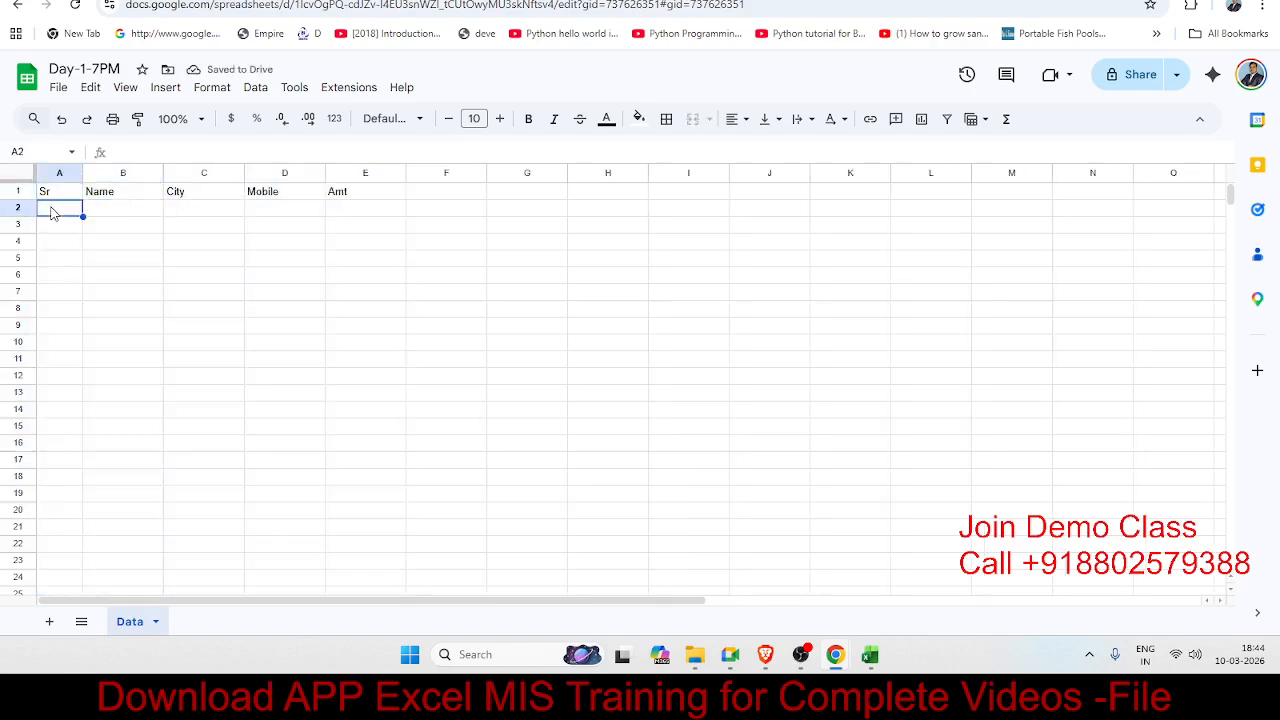
type("1")
key("Tab")
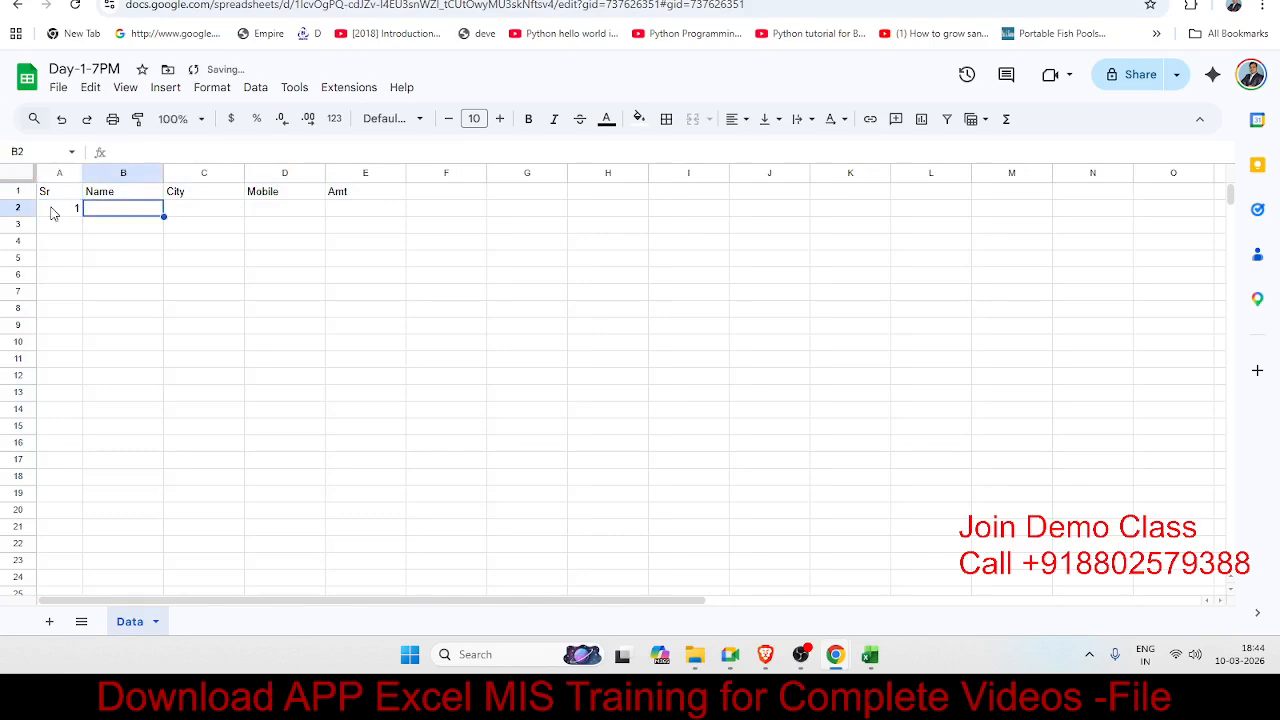
type("Puja")
key("Tab")
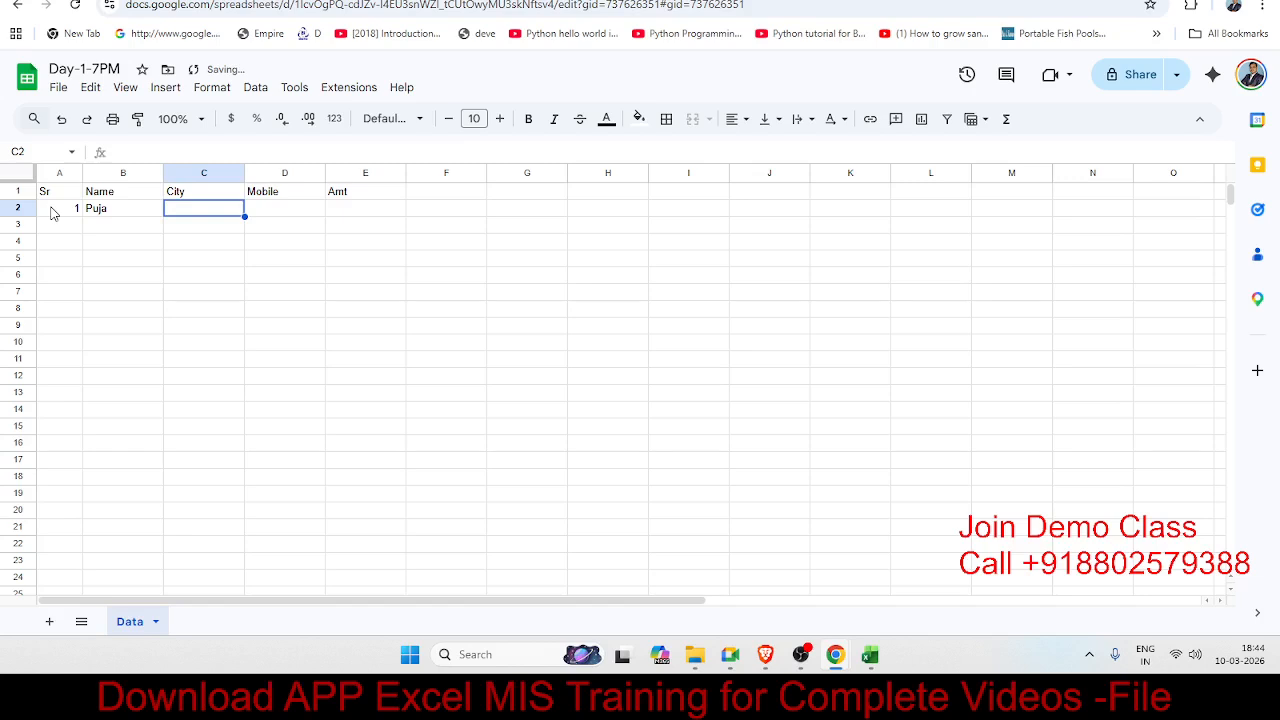
type("Pune")
key("Tab")
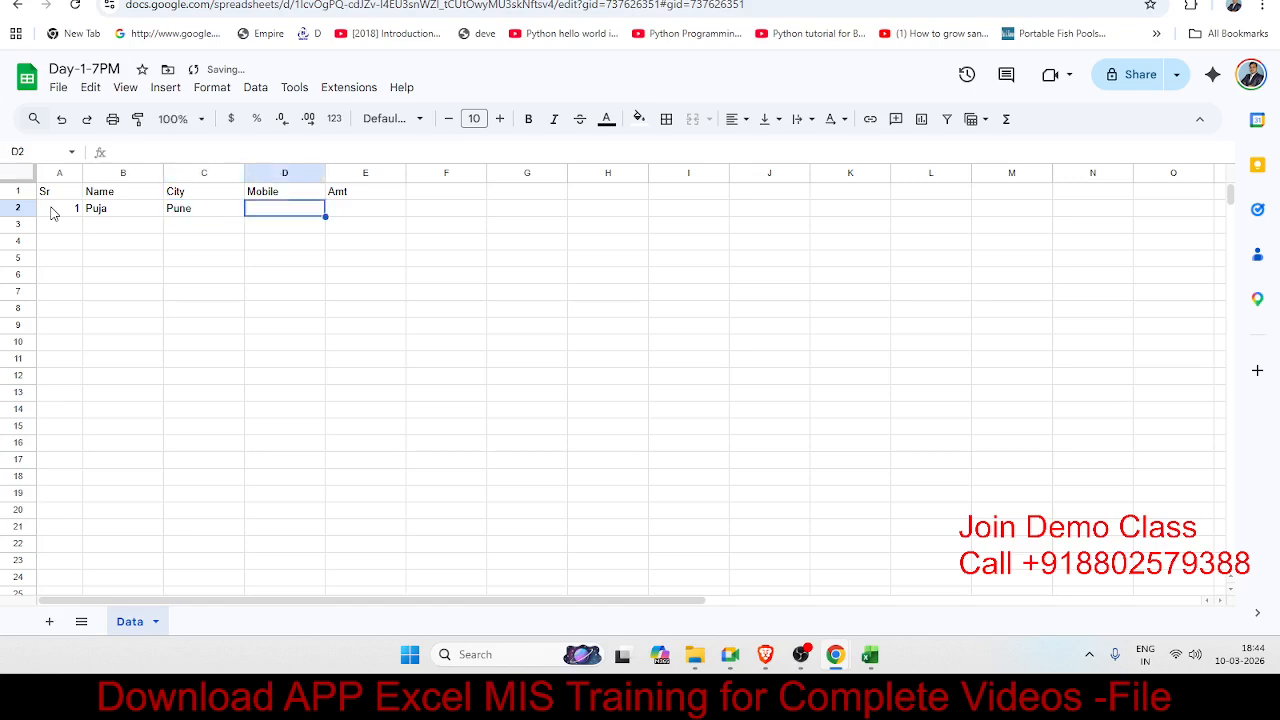
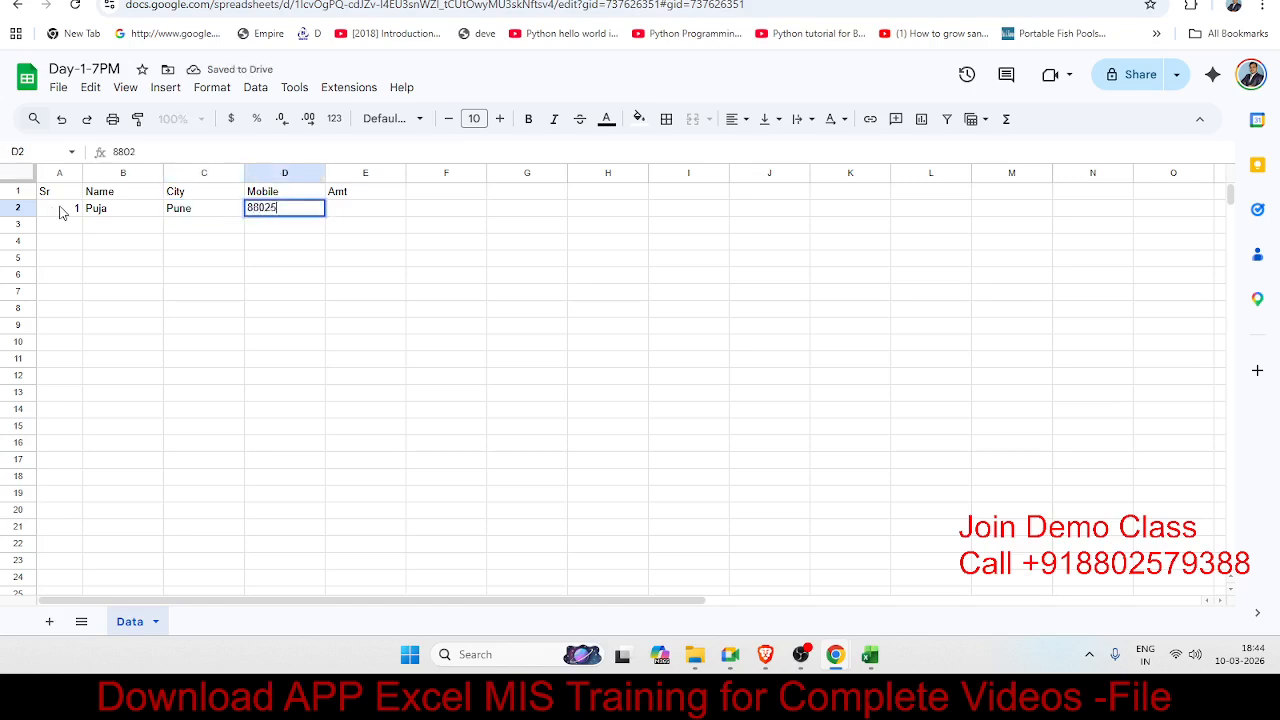
key("Tab")
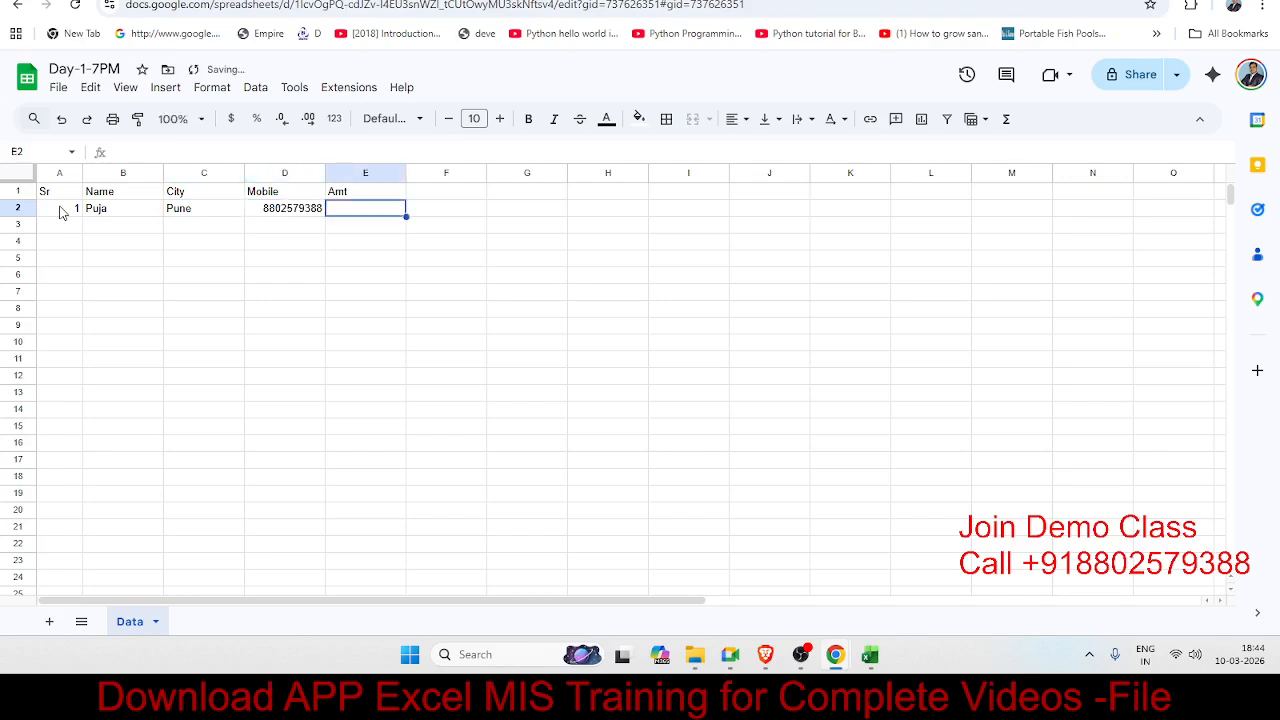
type("6526")
key("Tab")
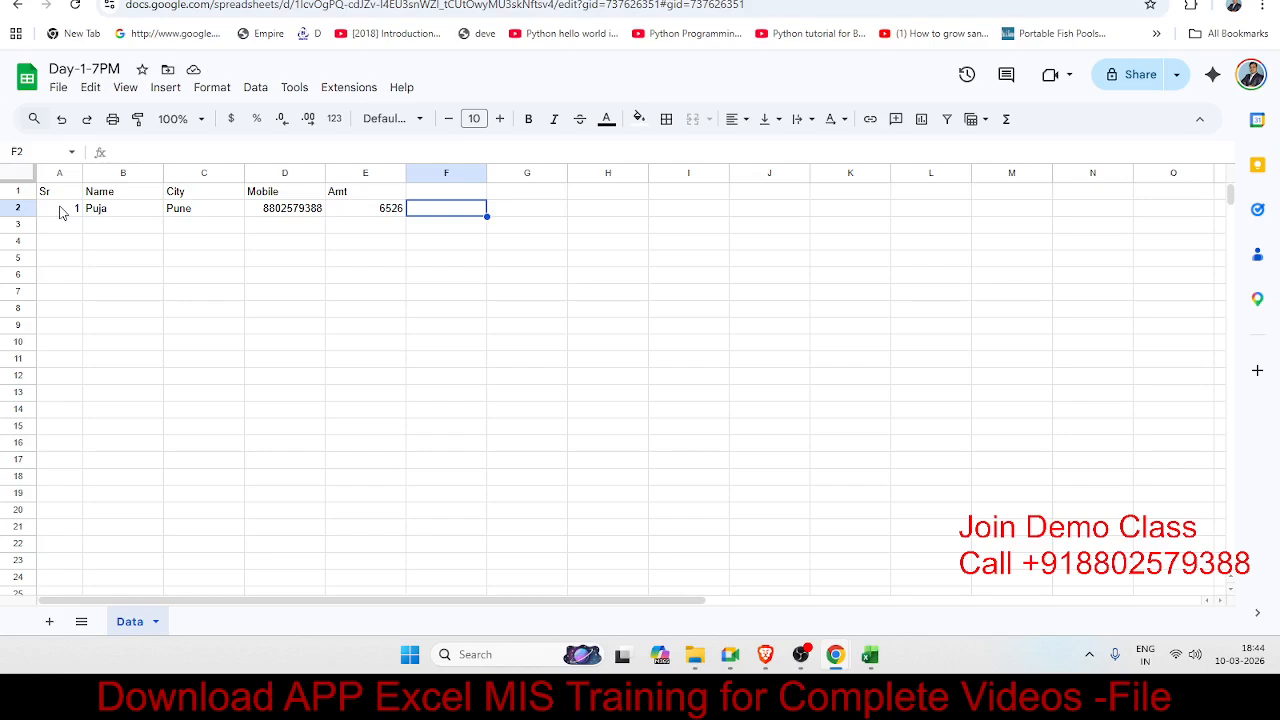
left_click(62, 228)
Step: Apply all borders to every cell of the A1:E13 table to form a grid
left_click(58, 196)
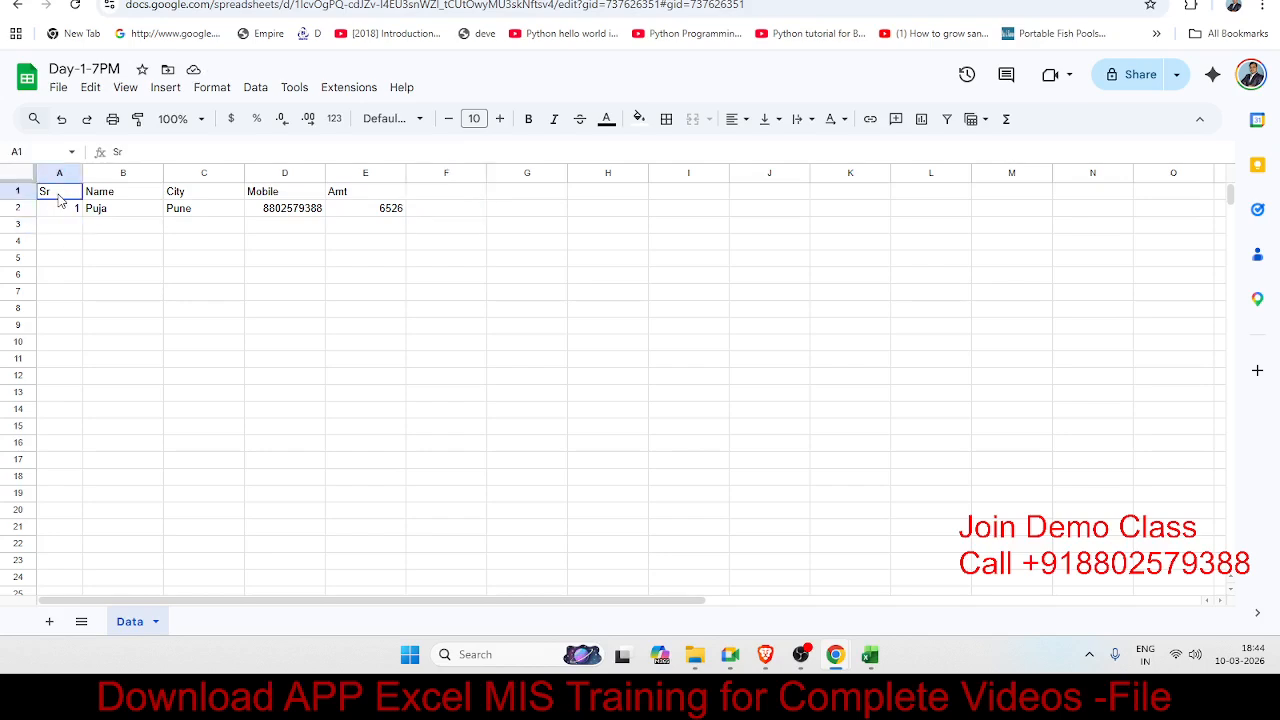
left_click_drag(58, 196, 380, 393)
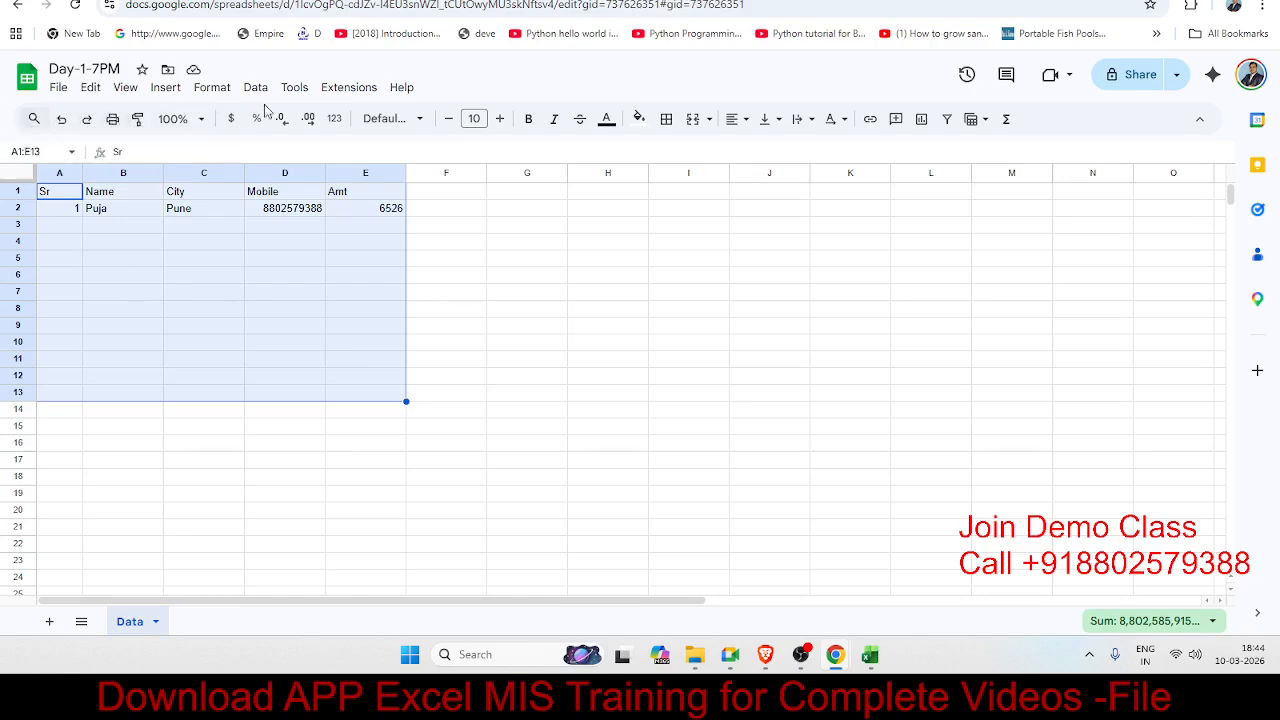
left_click(667, 120)
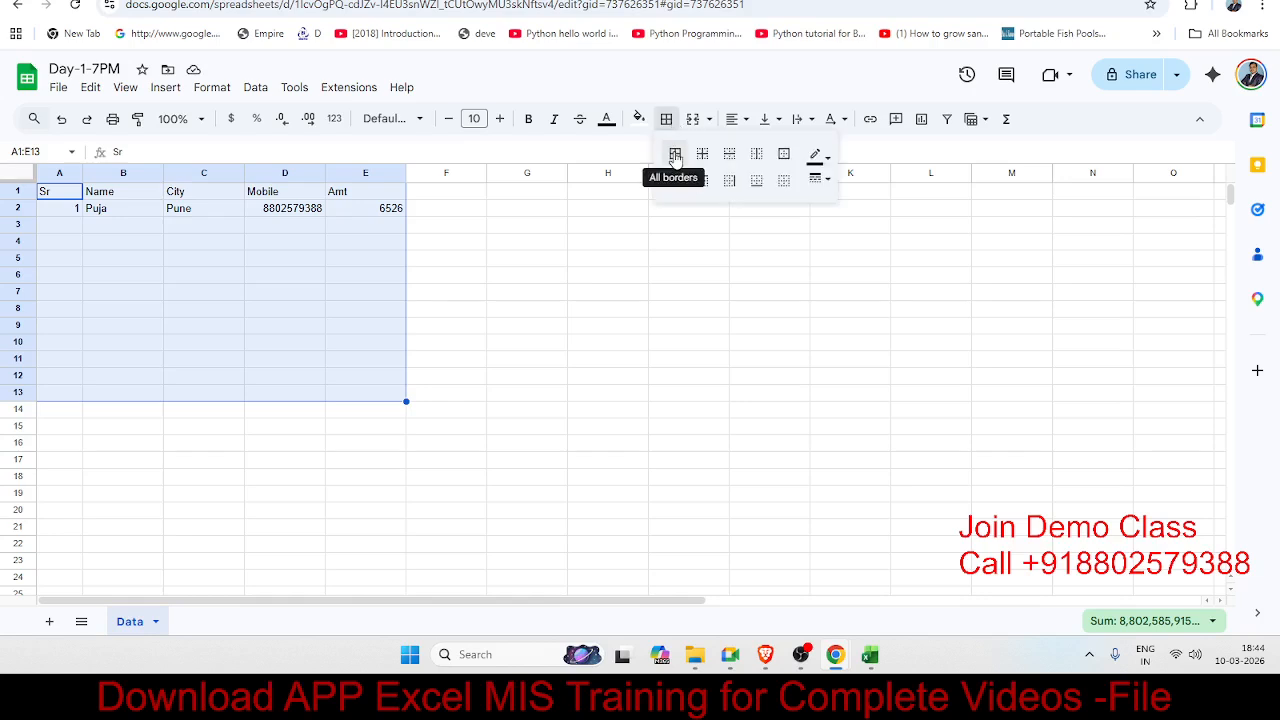
left_click(823, 189)
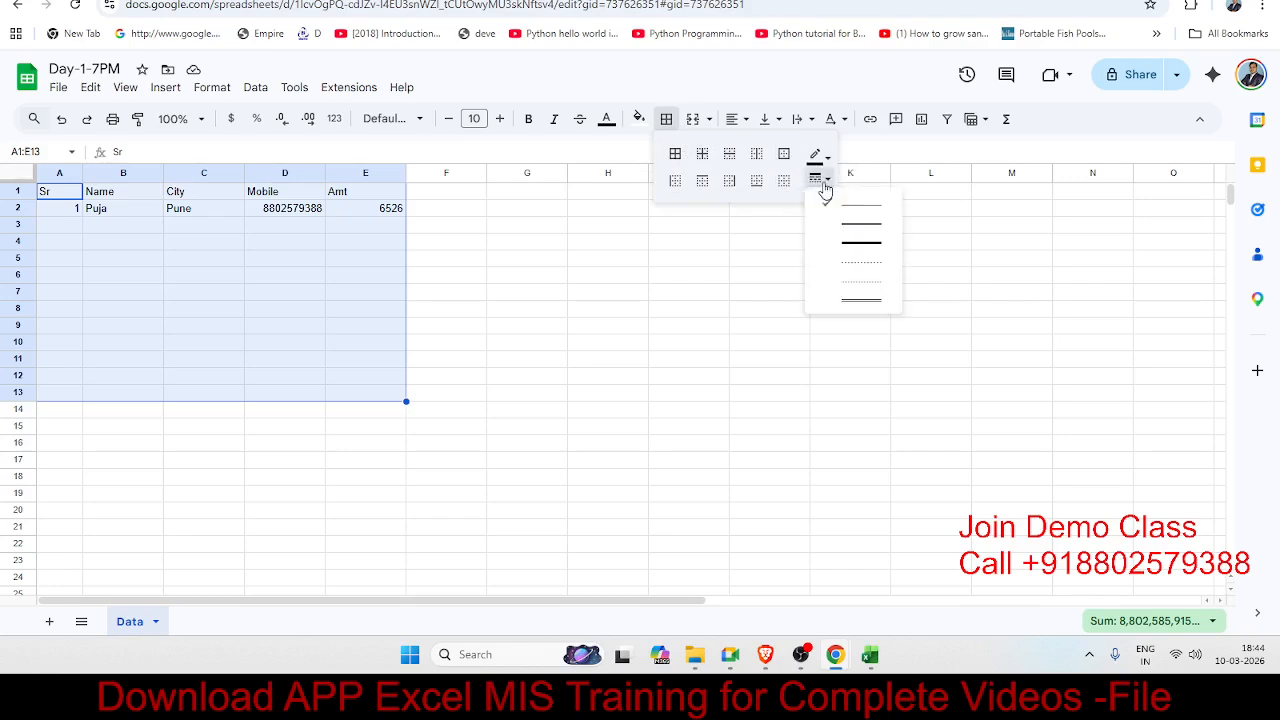
left_click(827, 157)
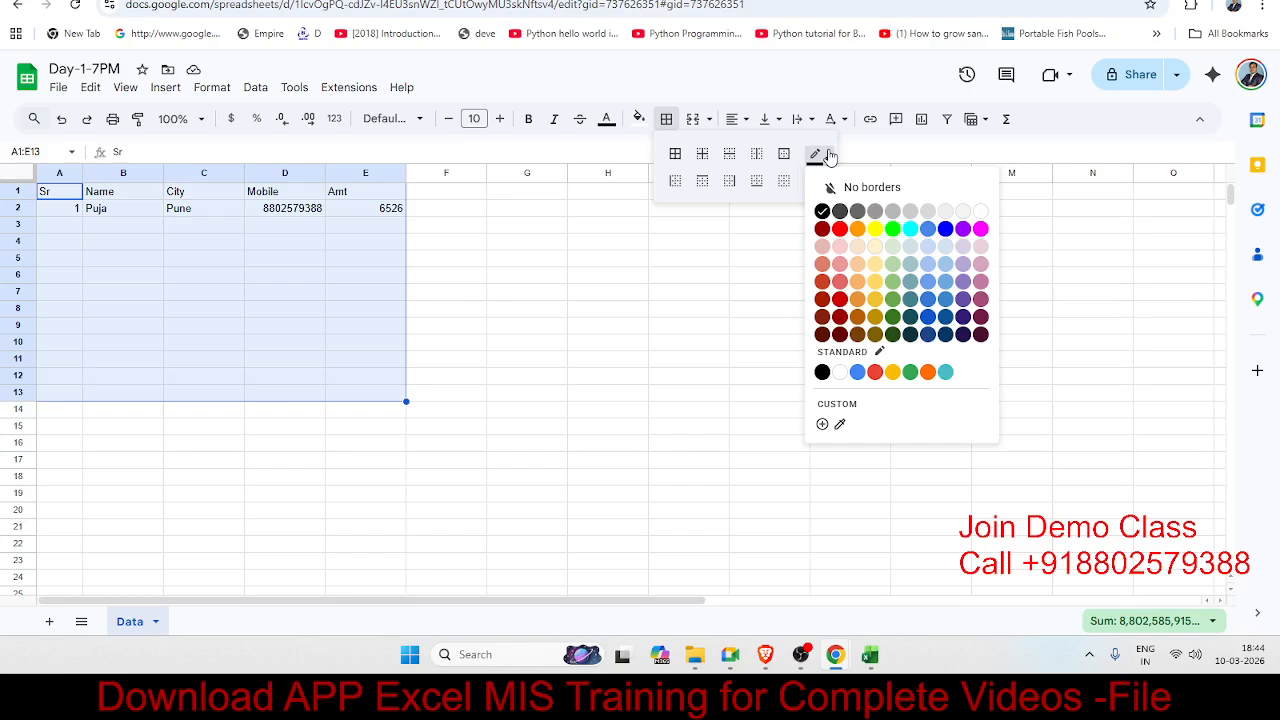
left_click(827, 157)
left_click(675, 154)
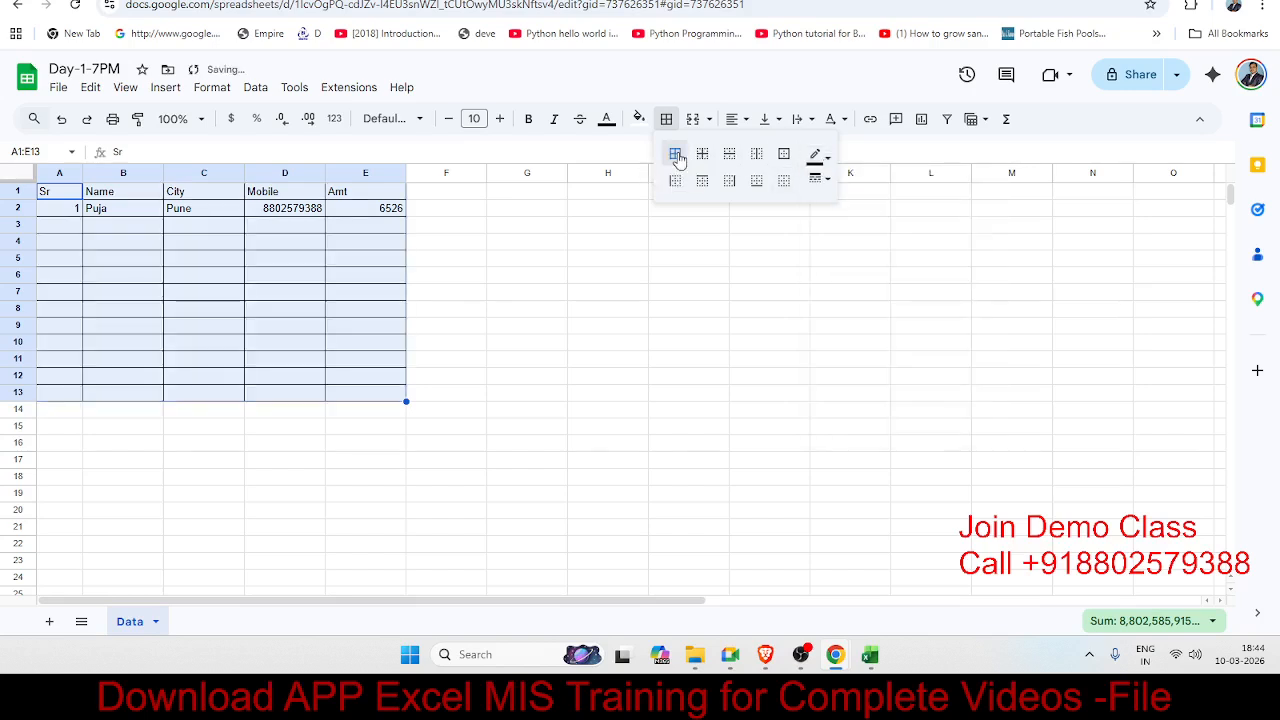
left_click(241, 229)
left_click(55, 396)
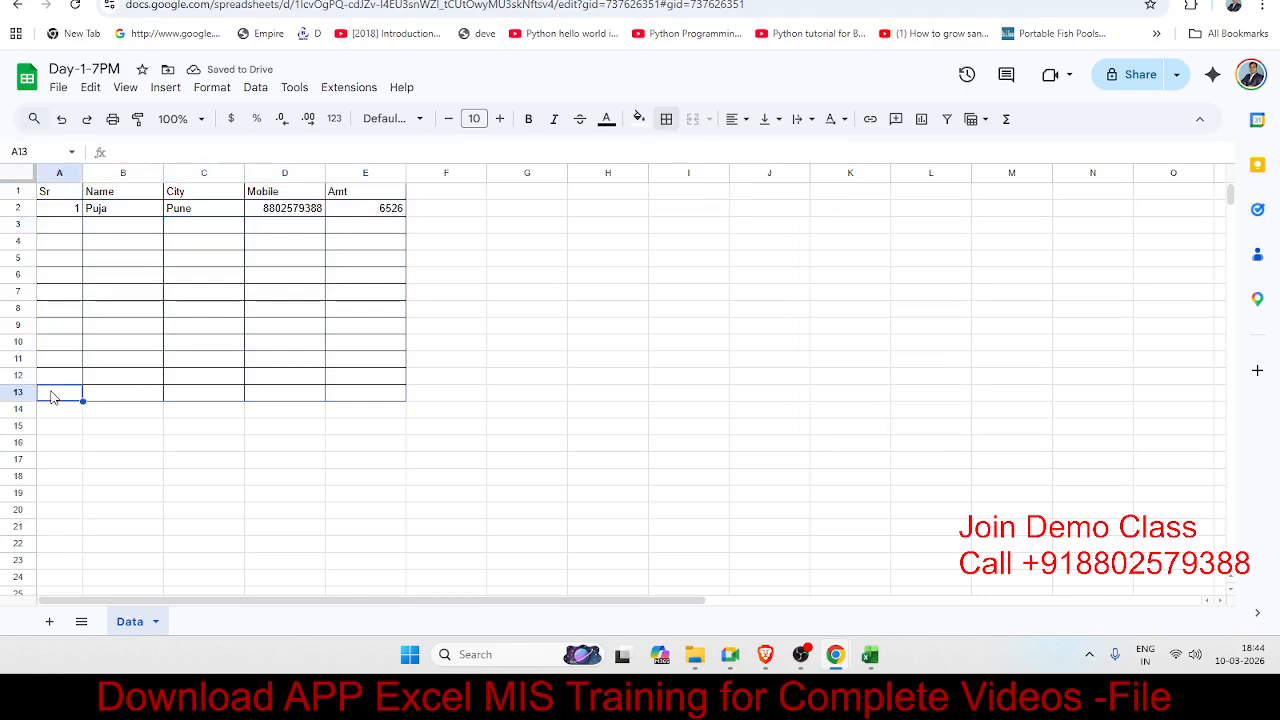
Step: Enter the label Total in cell B13
left_click(151, 398)
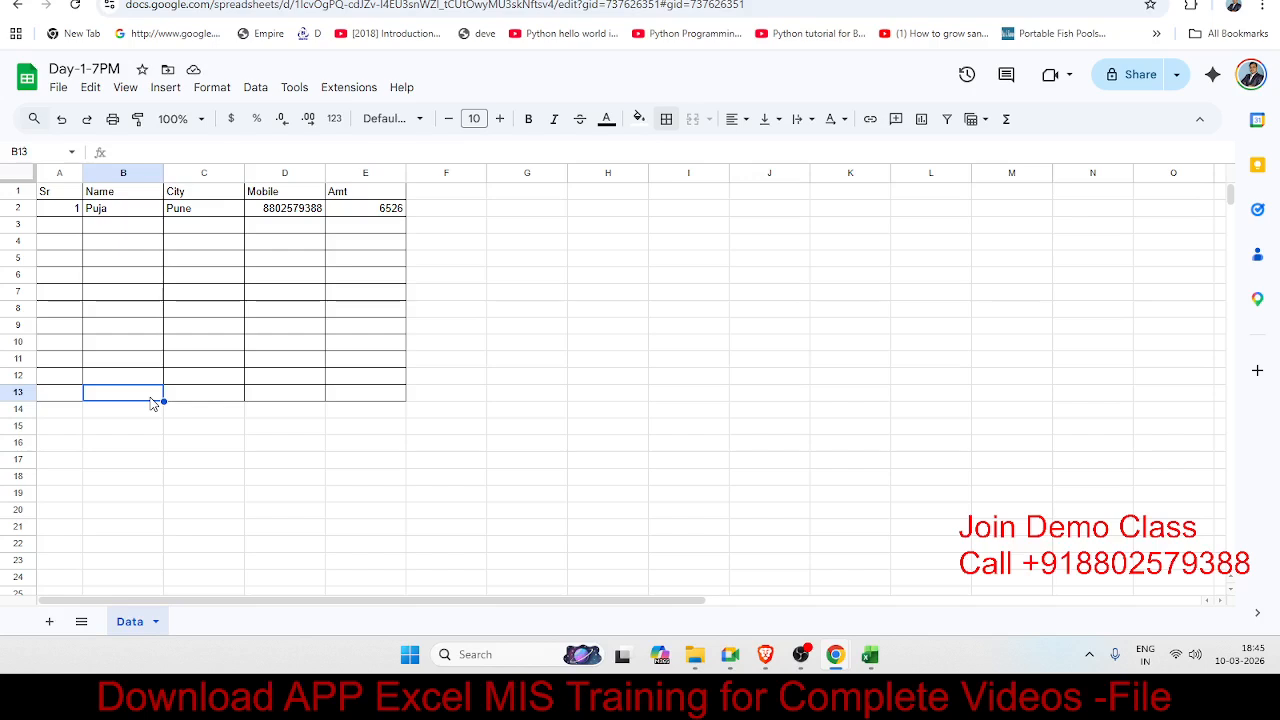
type("Total")
key("Tab")
key("Tab")
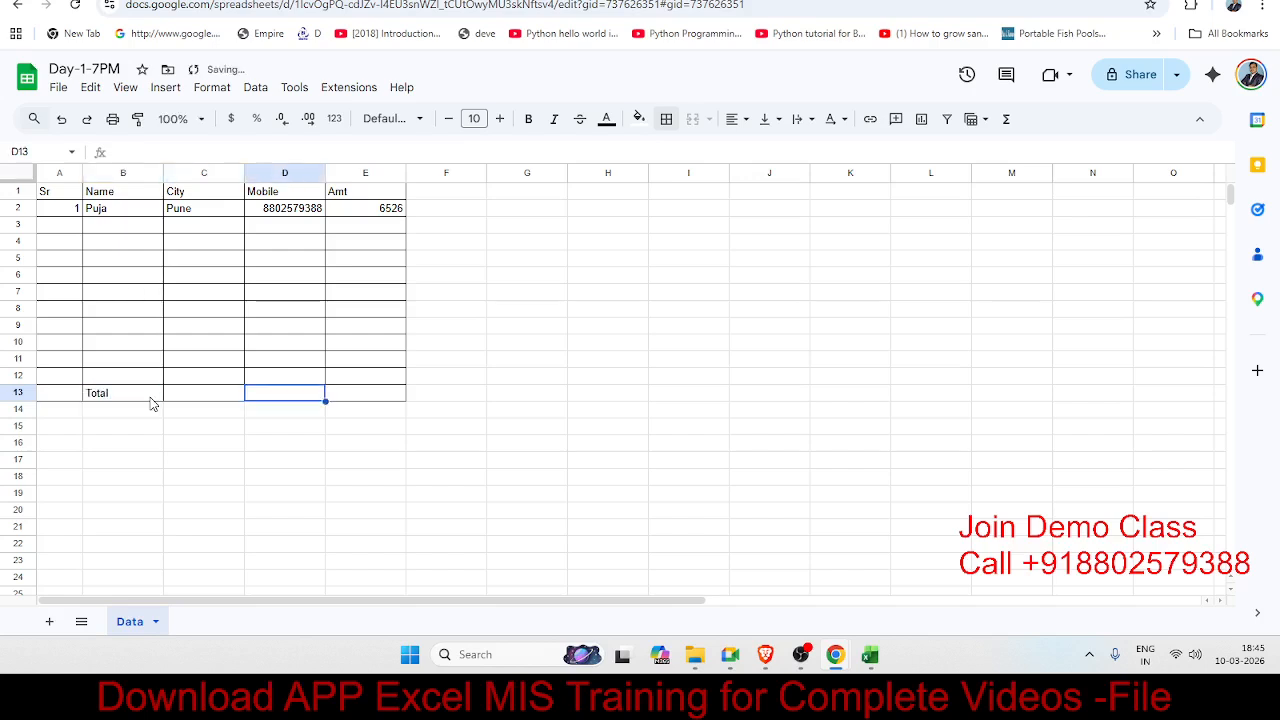
key("Tab")
Step: Enter =SUM(E2:E12) in E13 to total the Amt column, giving 6526
type("=sum(")
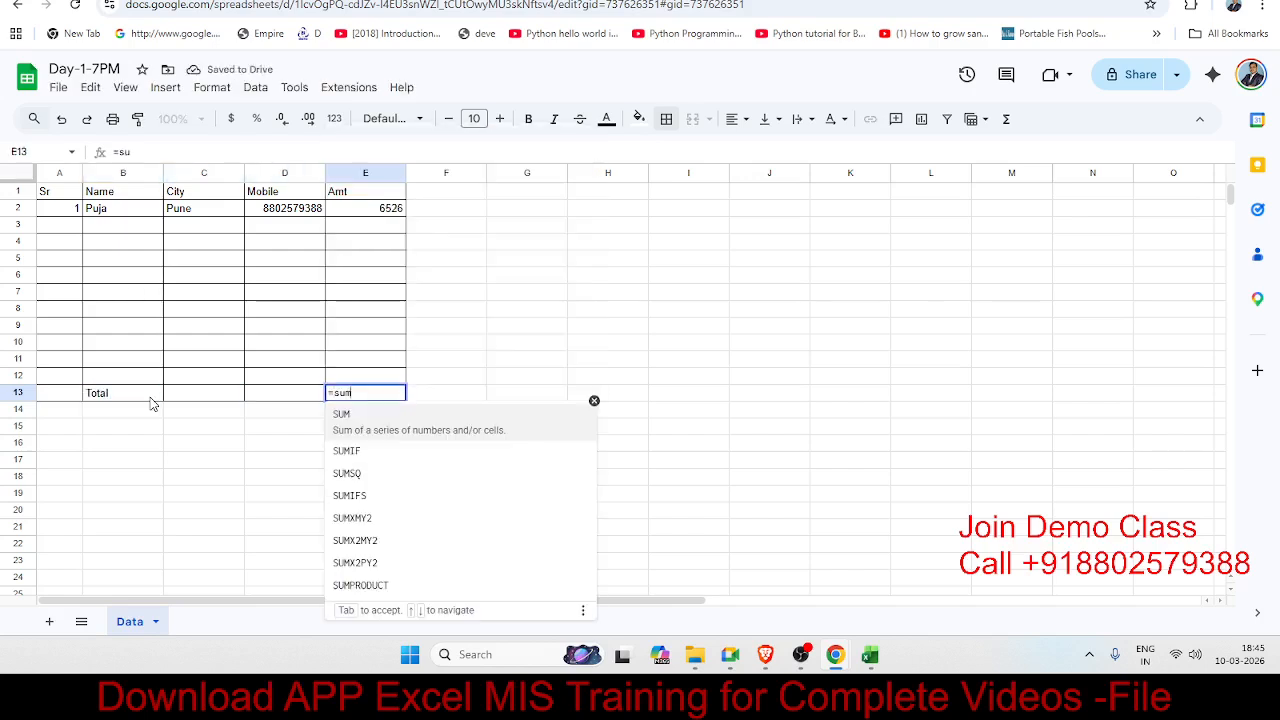
key("Up")
key("shift+Up")
key("shift+Up")
key("shift+Up")
key("shift+Up")
key("shift+Up")
key("shift+Up")
key("shift+Up")
key("shift+Up")
key("shift+Up")
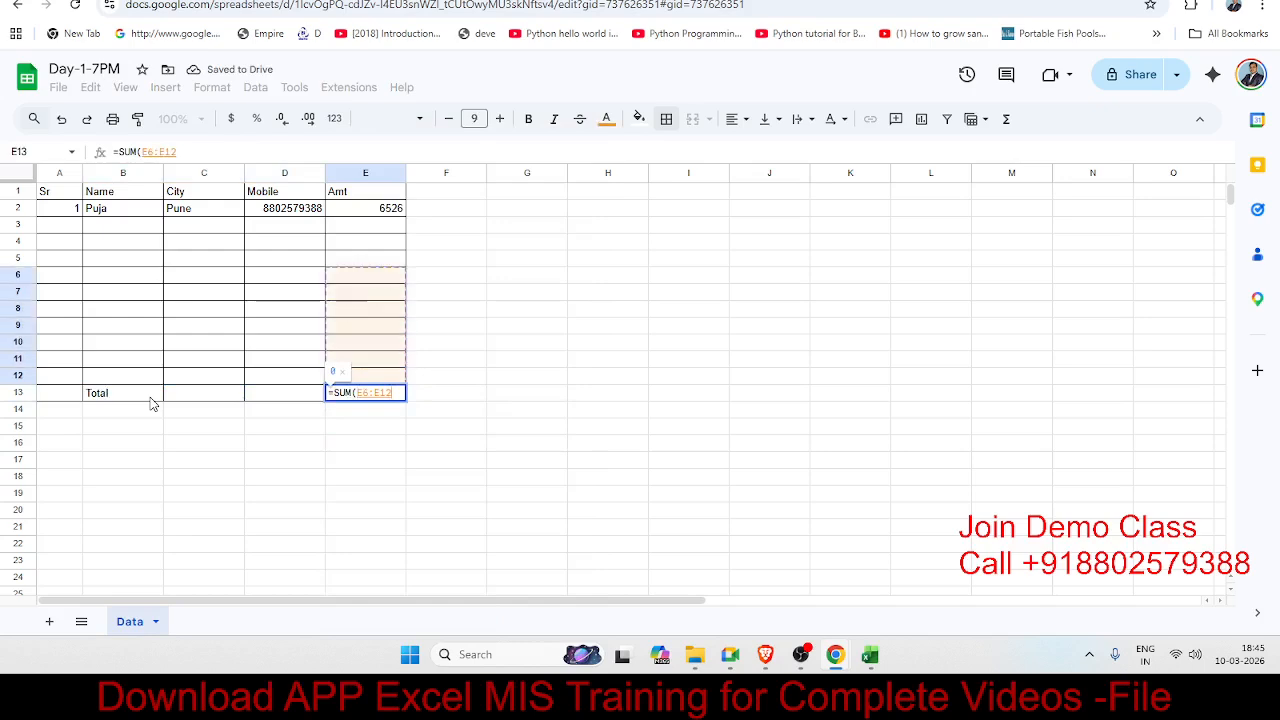
key("Escape")
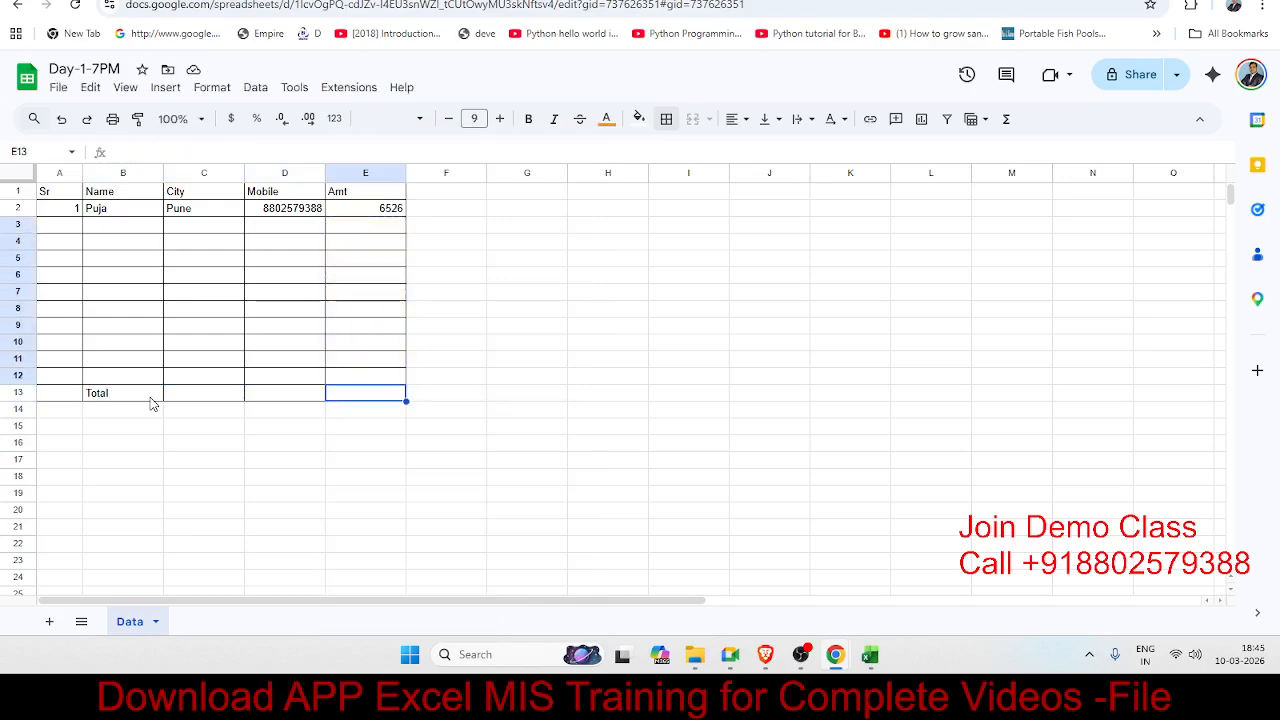
type("=")
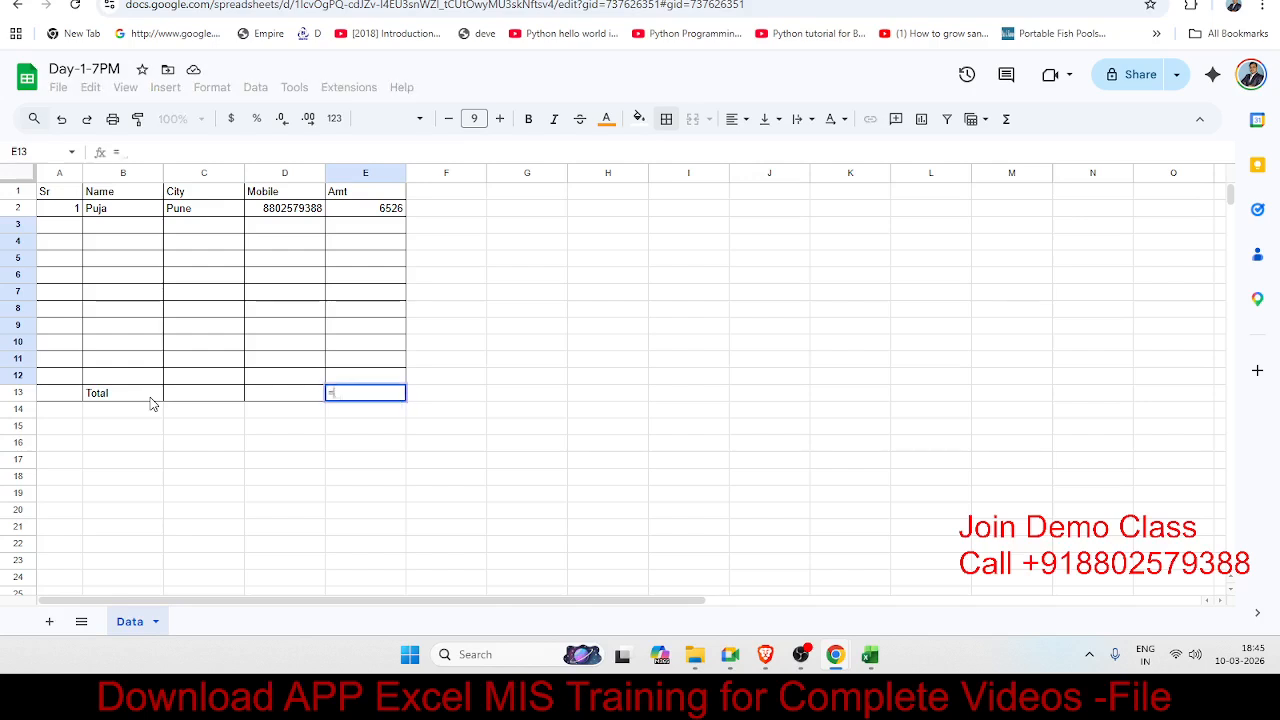
type("sum")
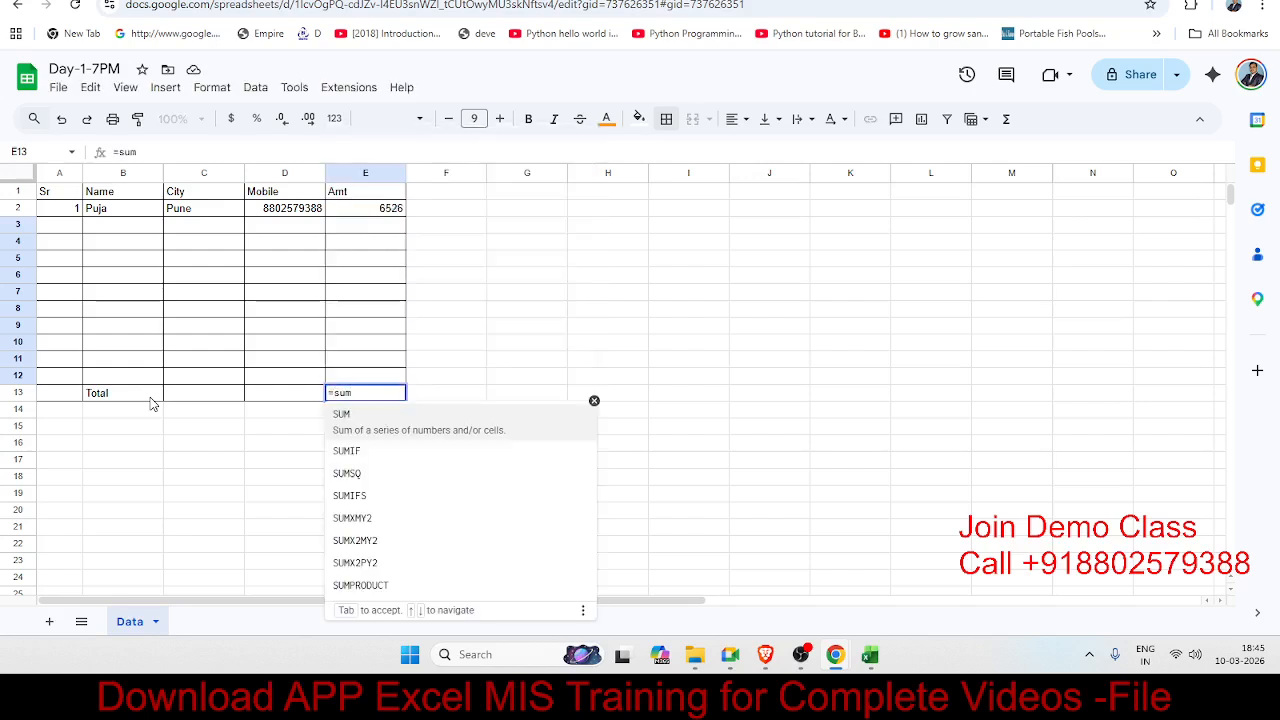
key("Tab")
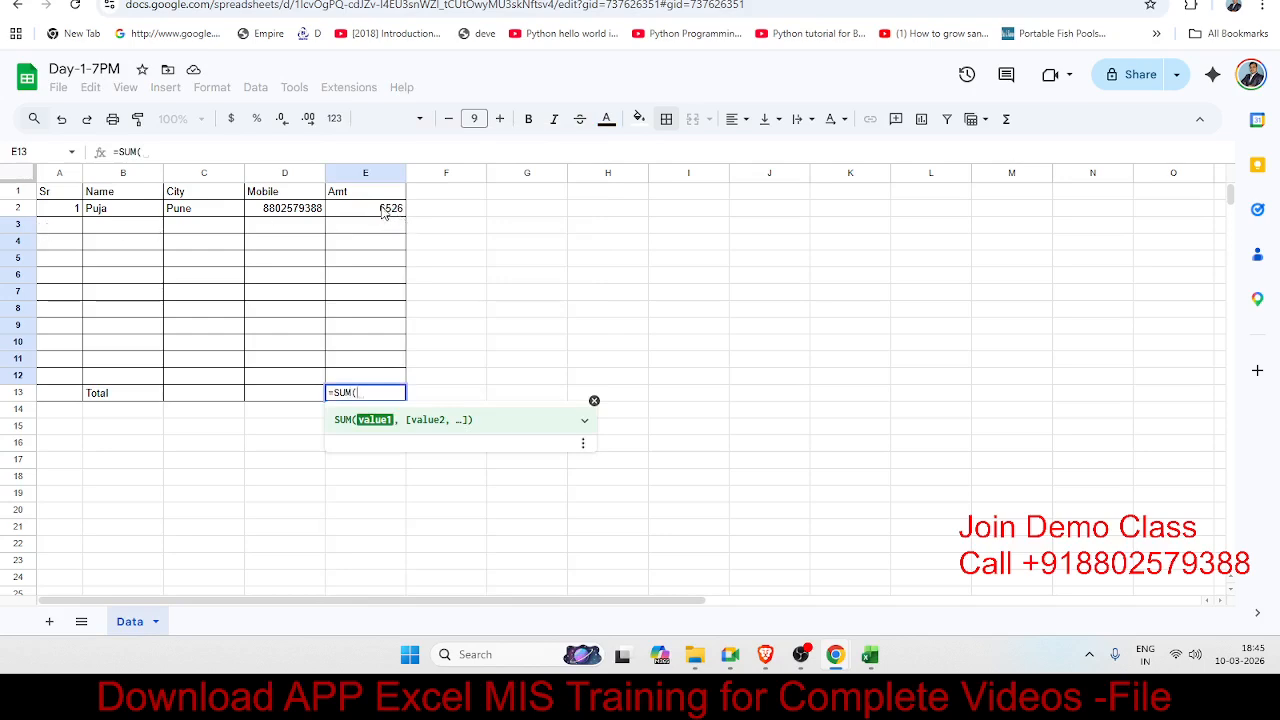
left_click_drag(383, 212, 387, 378)
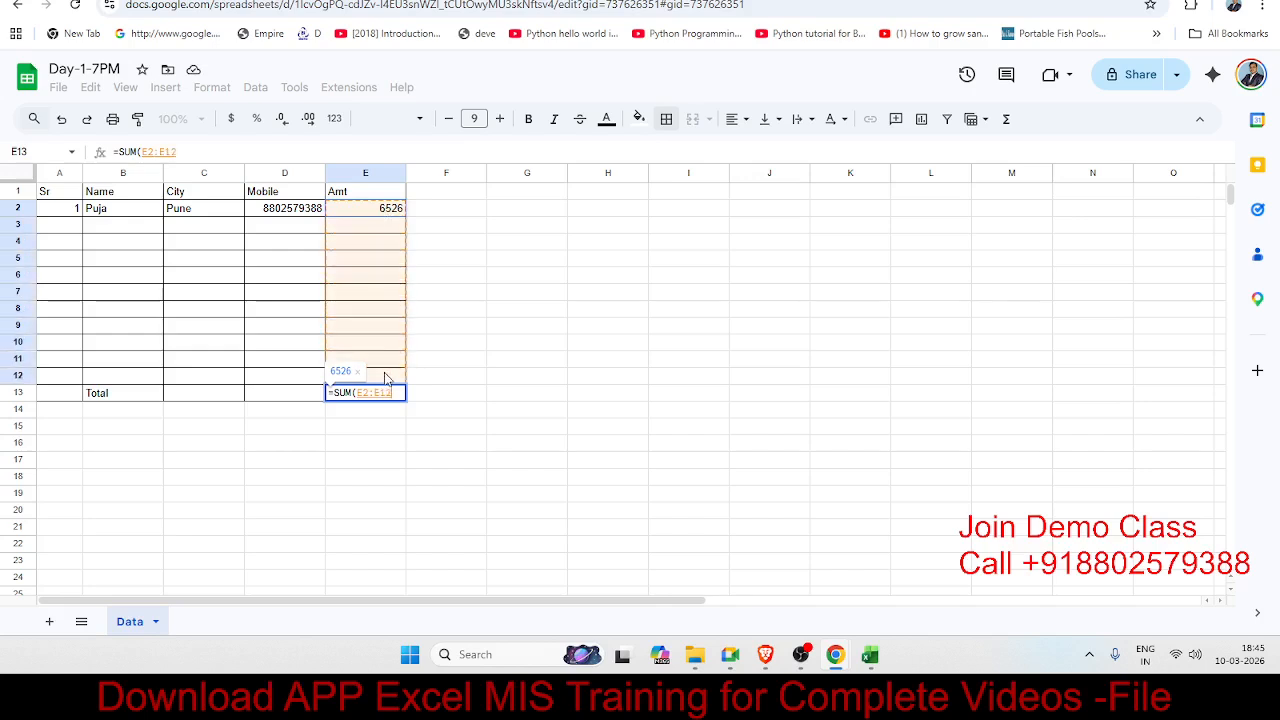
type(")")
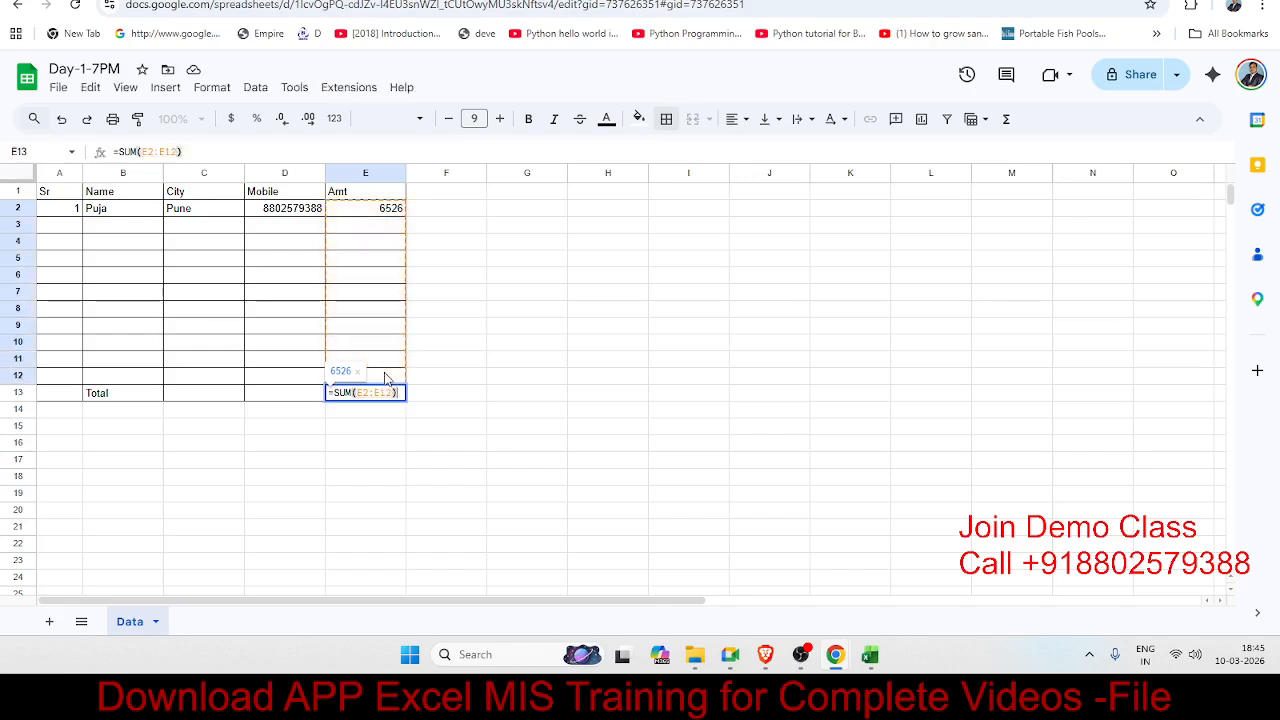
key("Return")
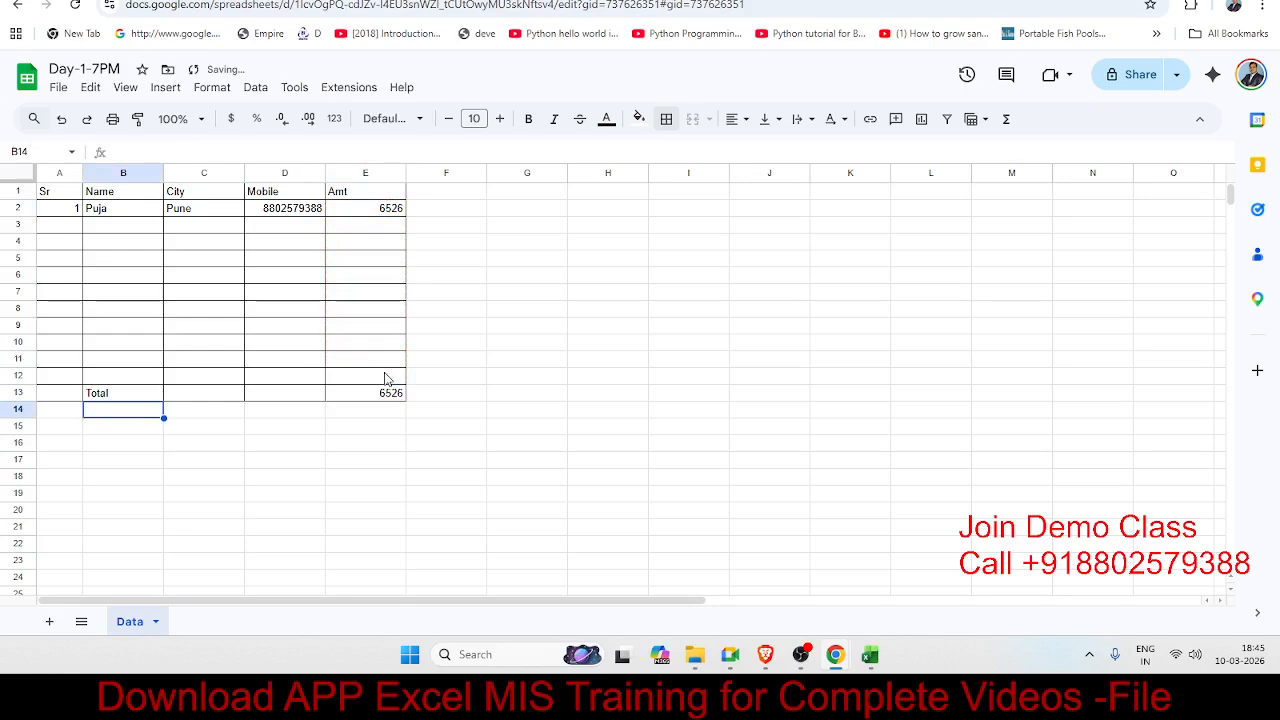
left_click(398, 396)
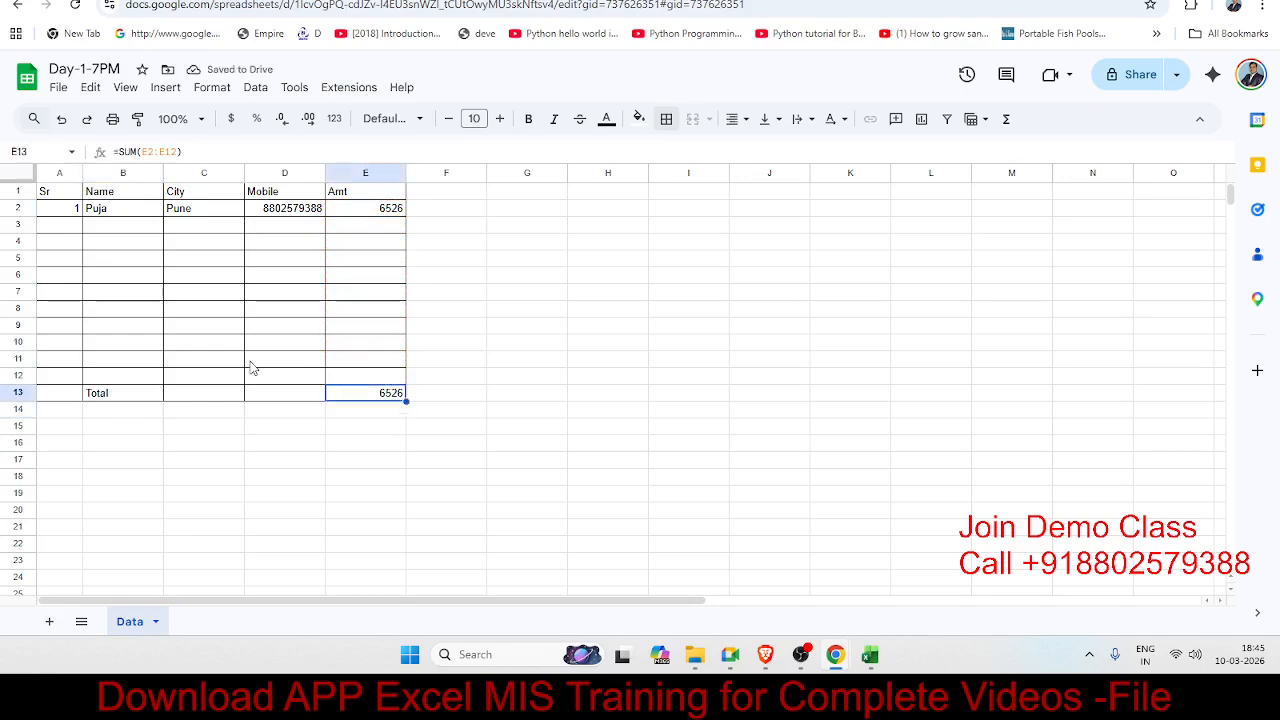
Step: Give the Total row A13:E13 a double-line bottom border
left_click(205, 292)
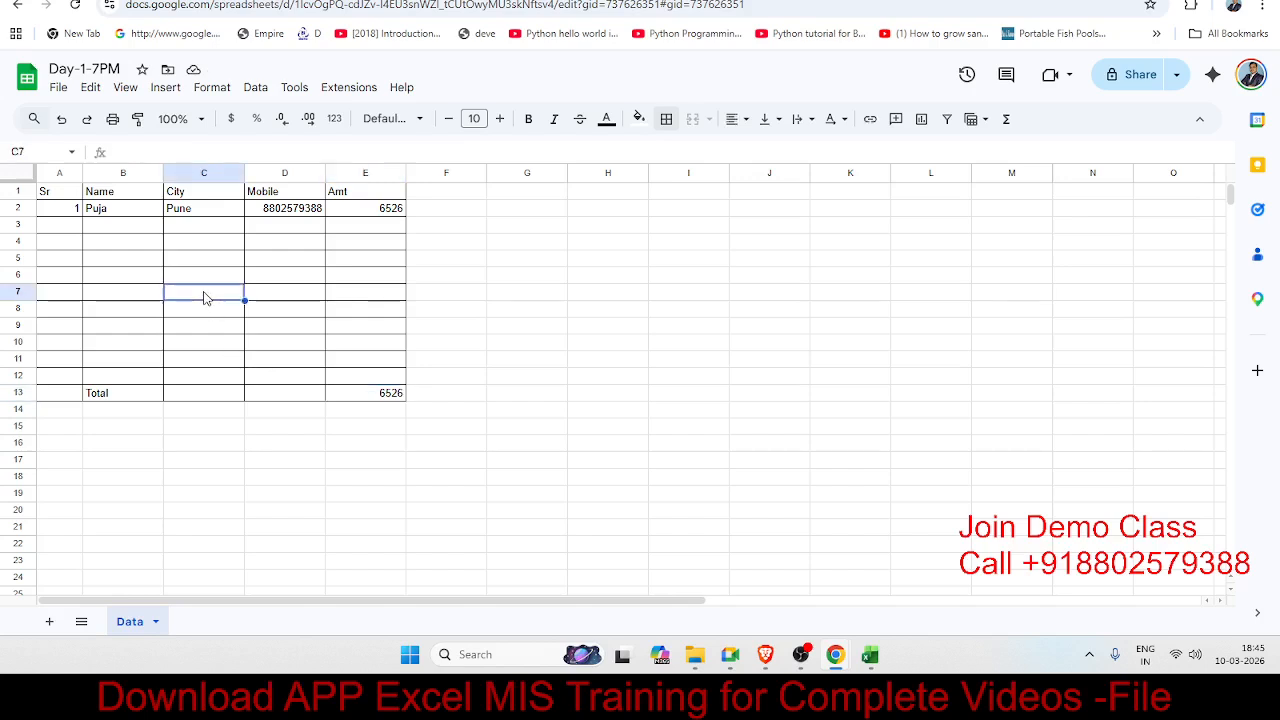
left_click_drag(75, 395, 392, 396)
left_click(668, 120)
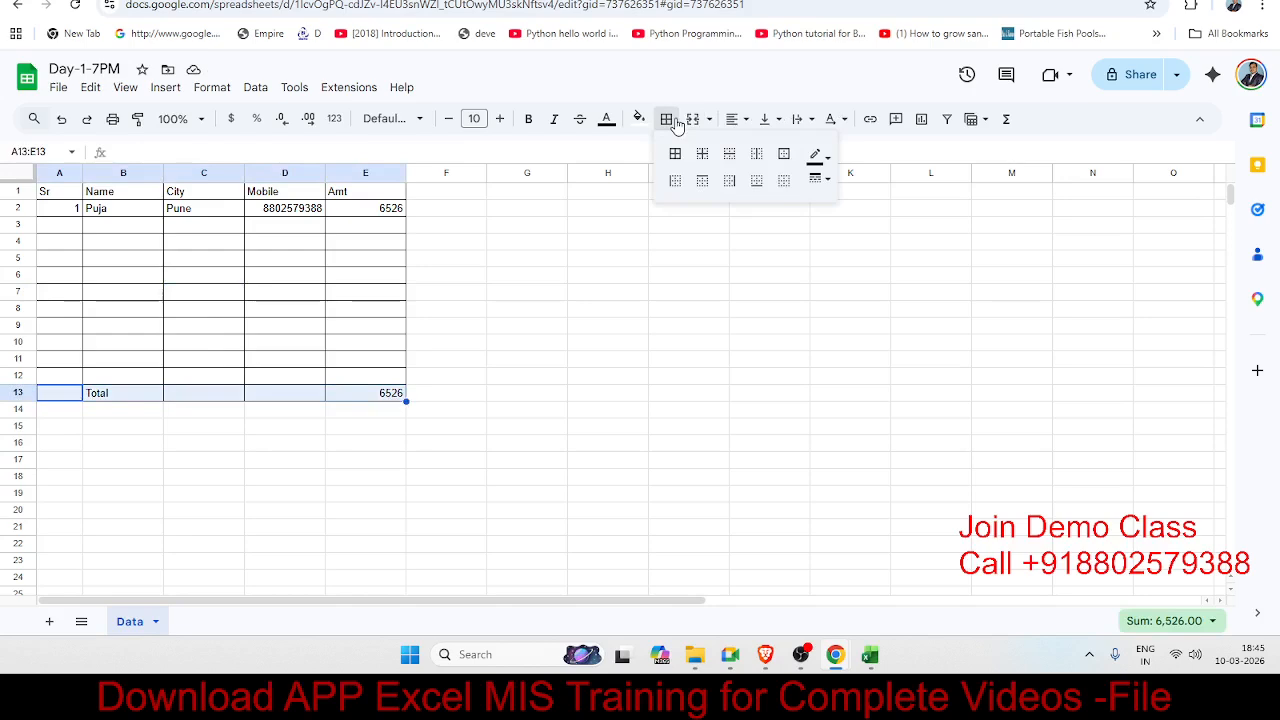
left_click(757, 190)
left_click(818, 179)
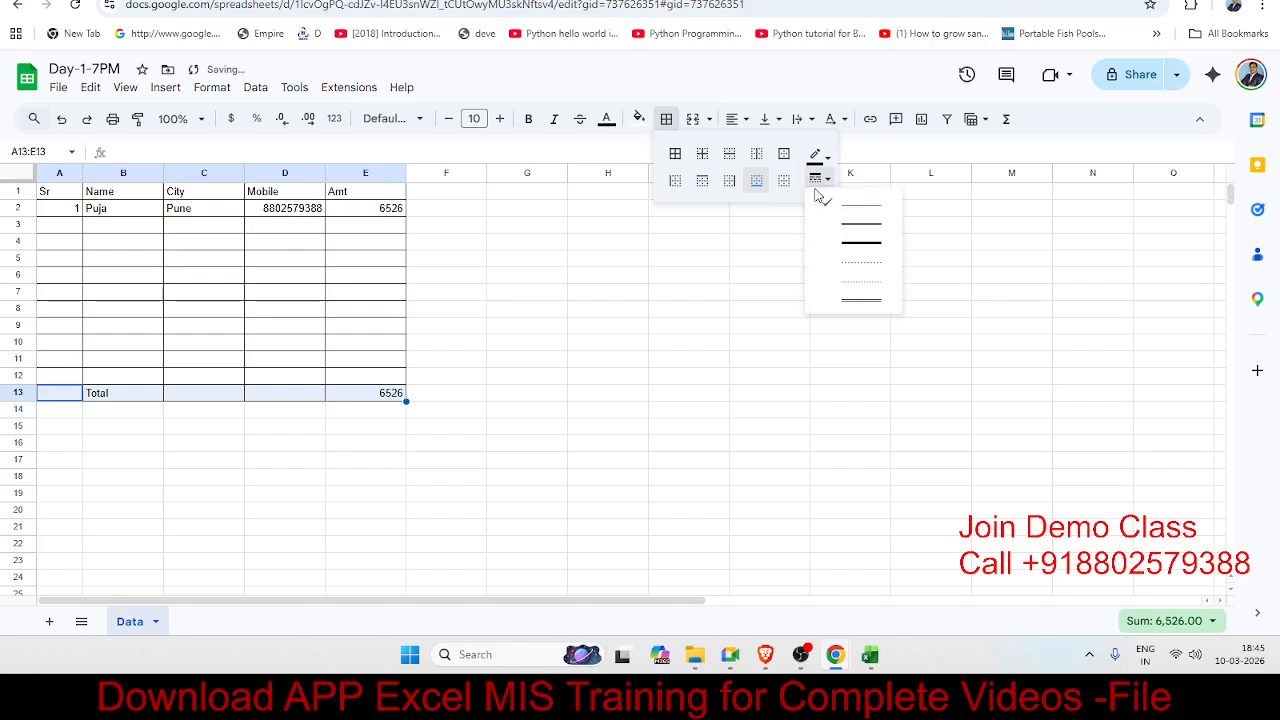
left_click(860, 299)
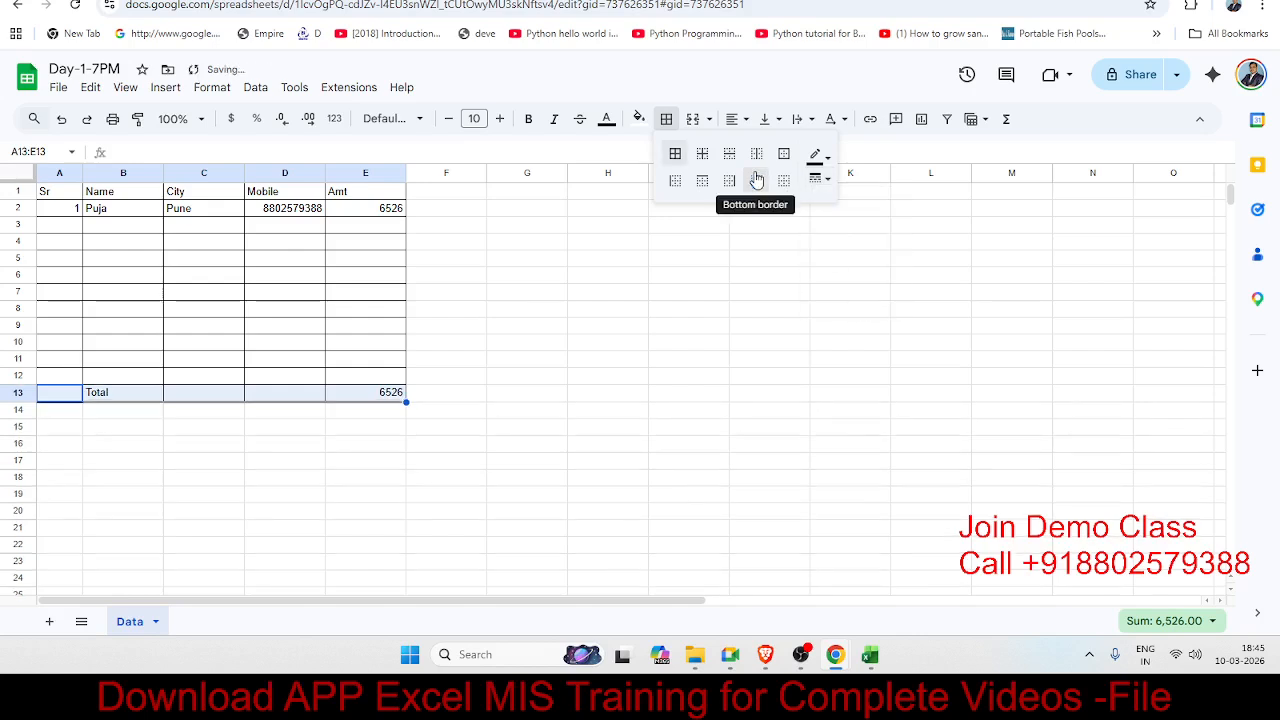
left_click(755, 180)
left_click(500, 330)
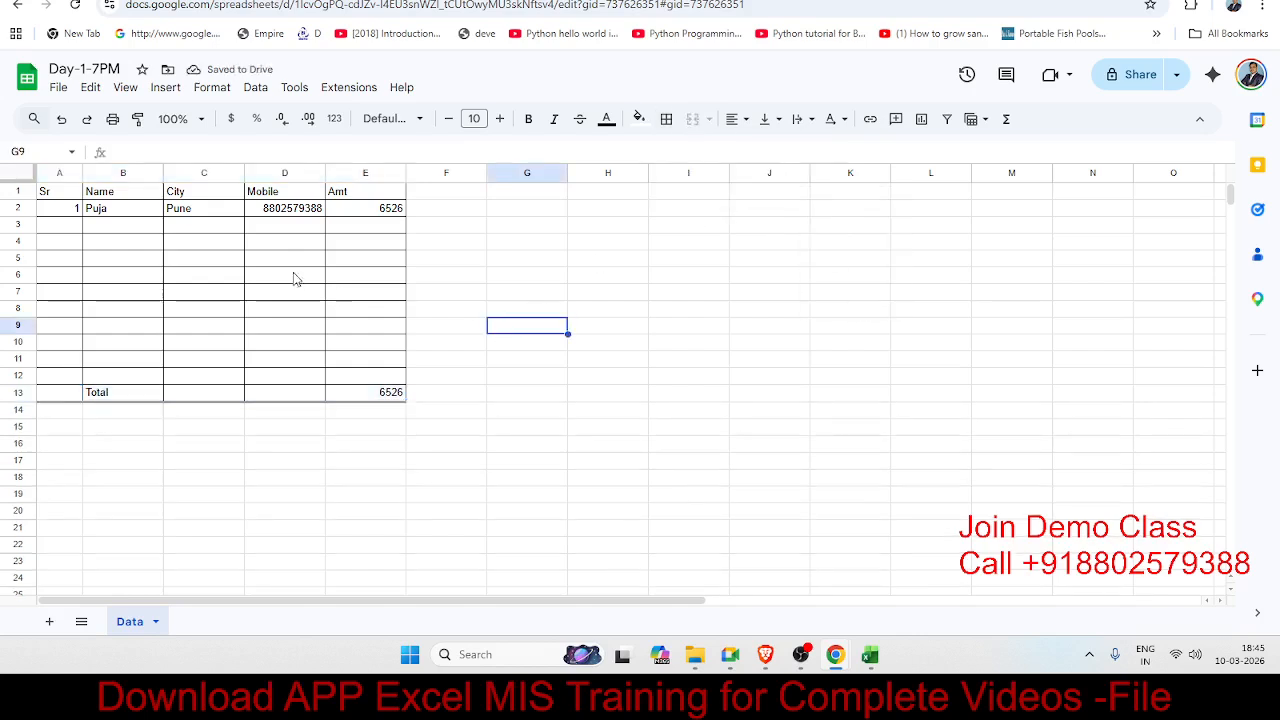
left_click_drag(55, 193, 365, 193)
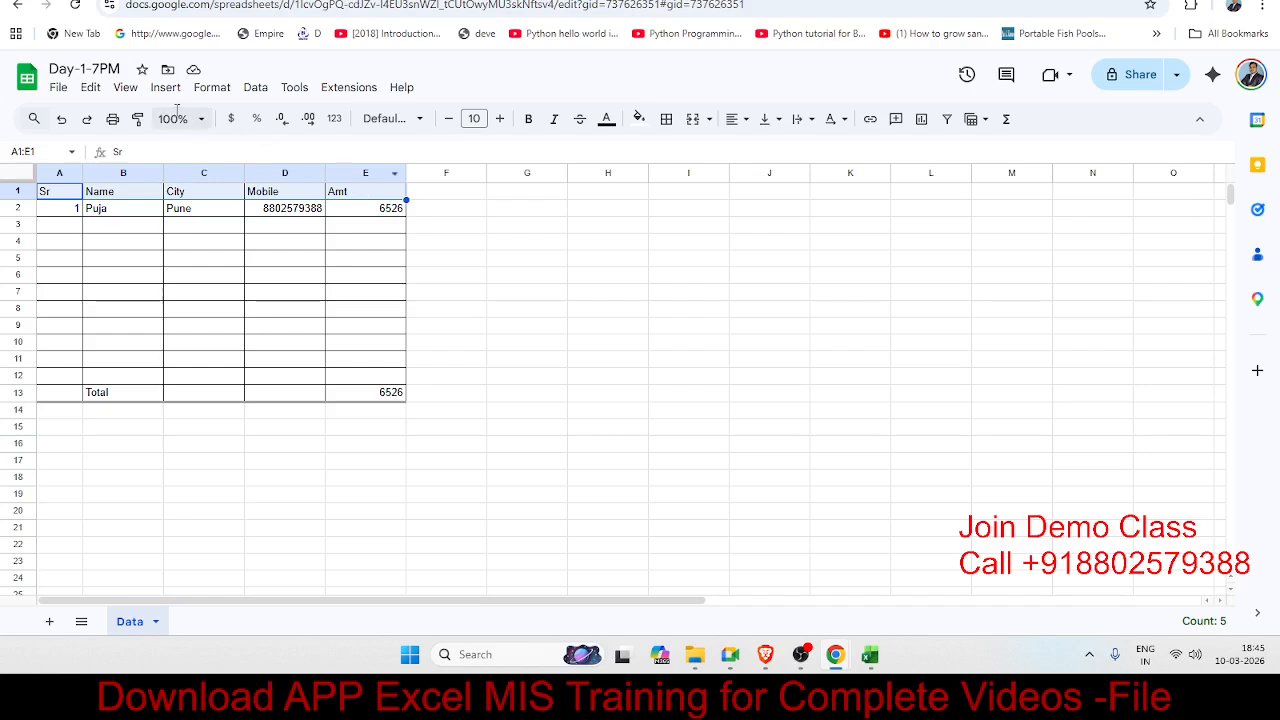
left_click(96, 91)
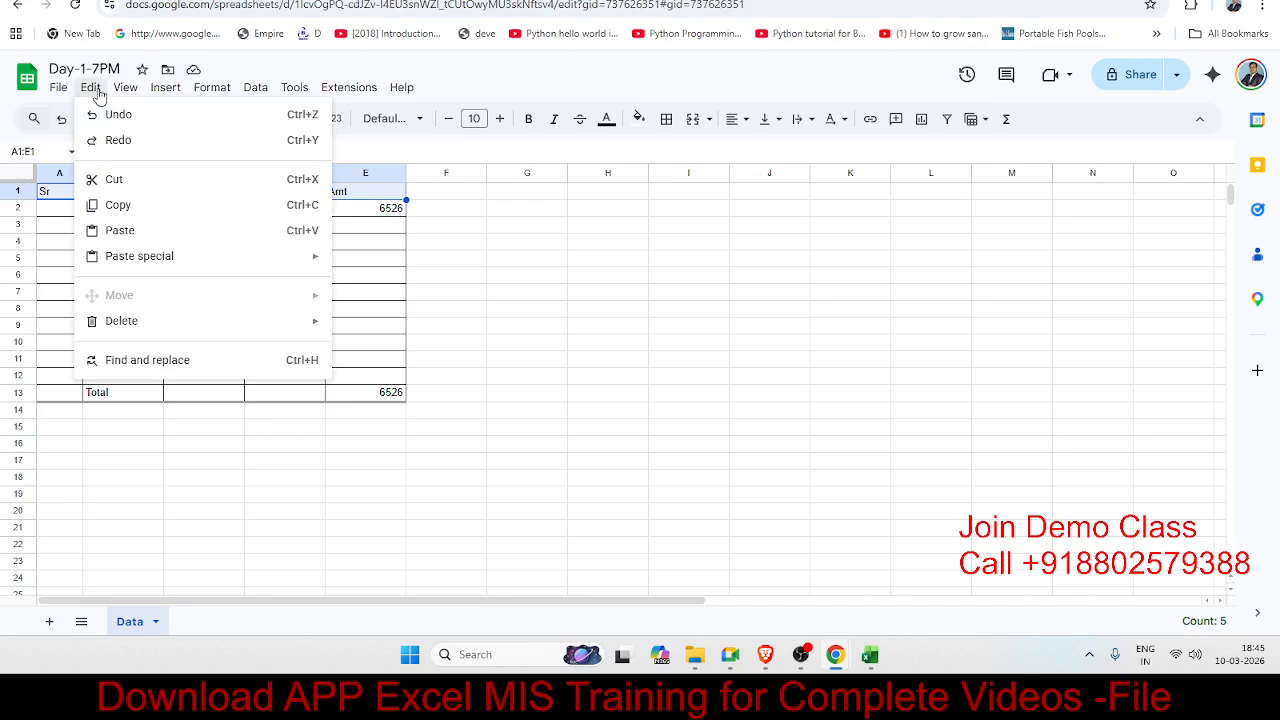
mouse_move(128, 92)
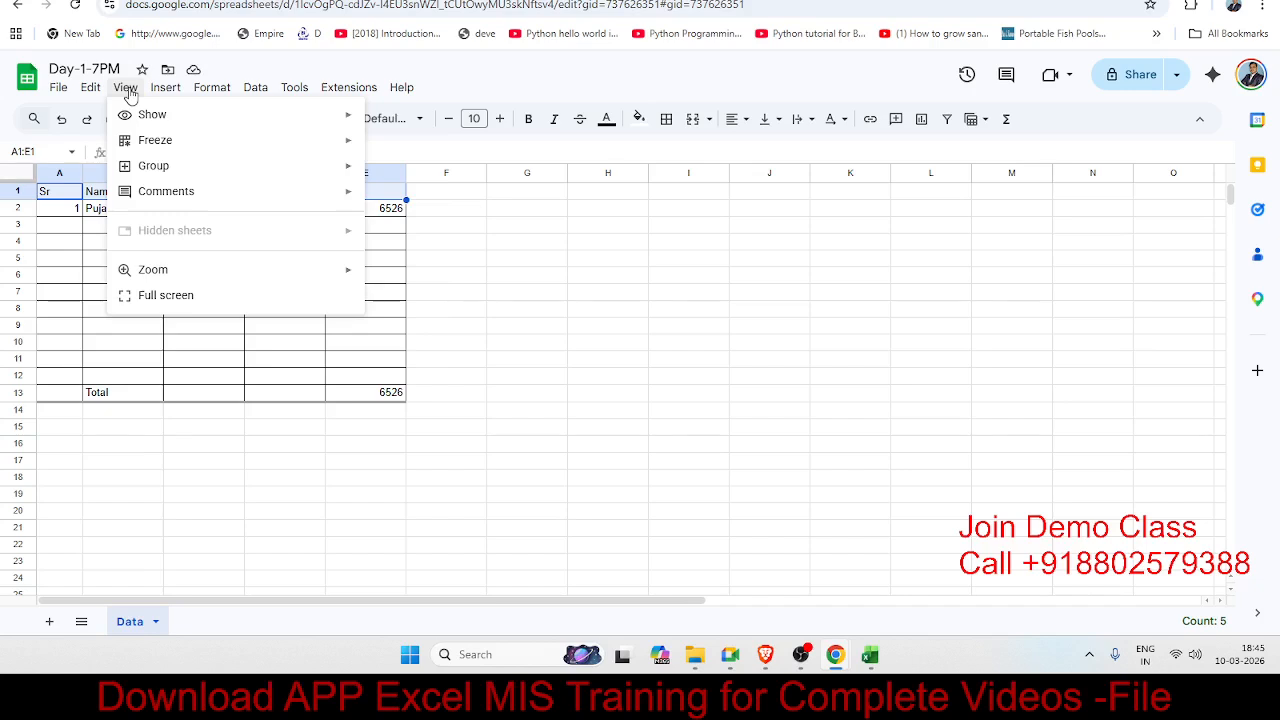
mouse_move(210, 93)
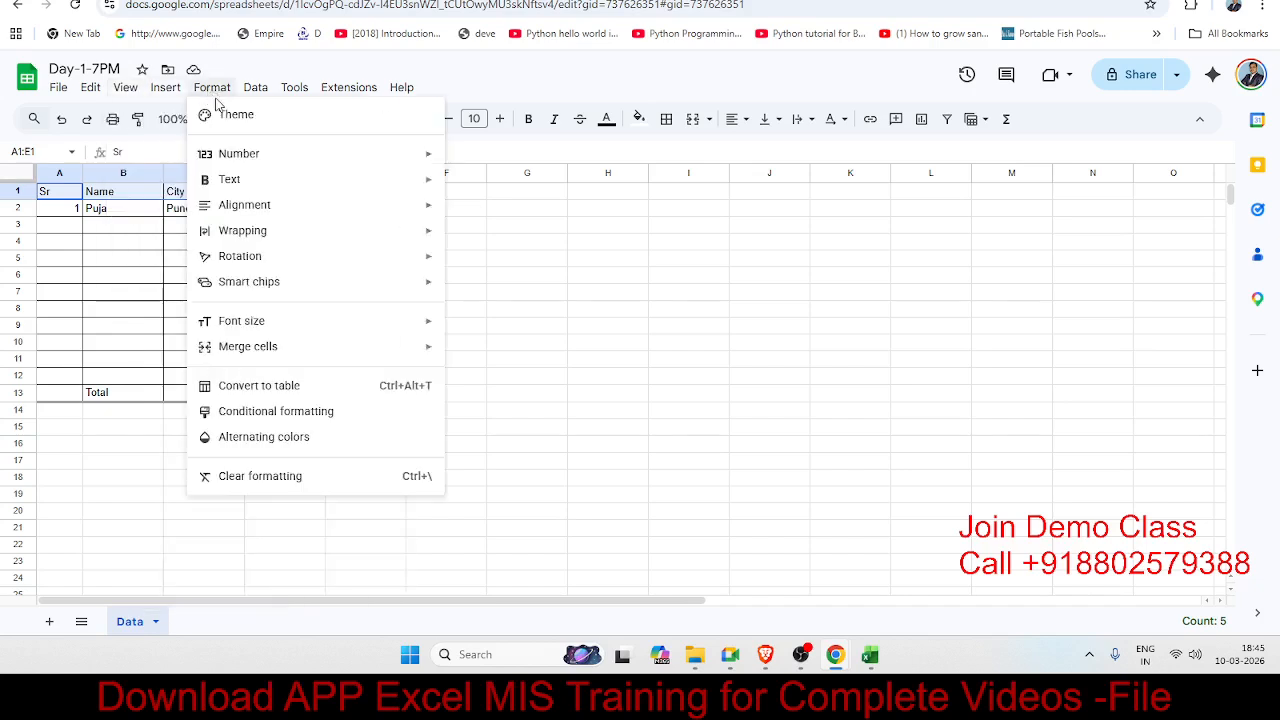
left_click(613, 209)
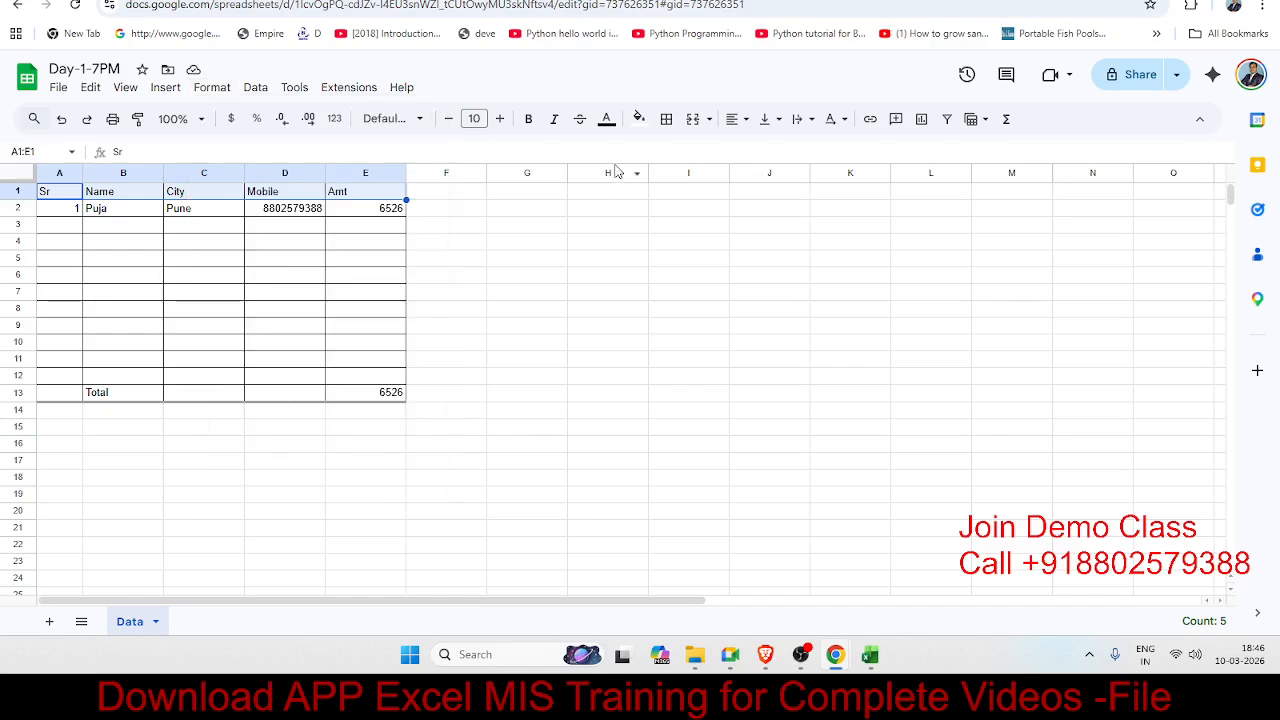
Step: Set the header row A1:E1 font to Spectral
left_click(427, 121)
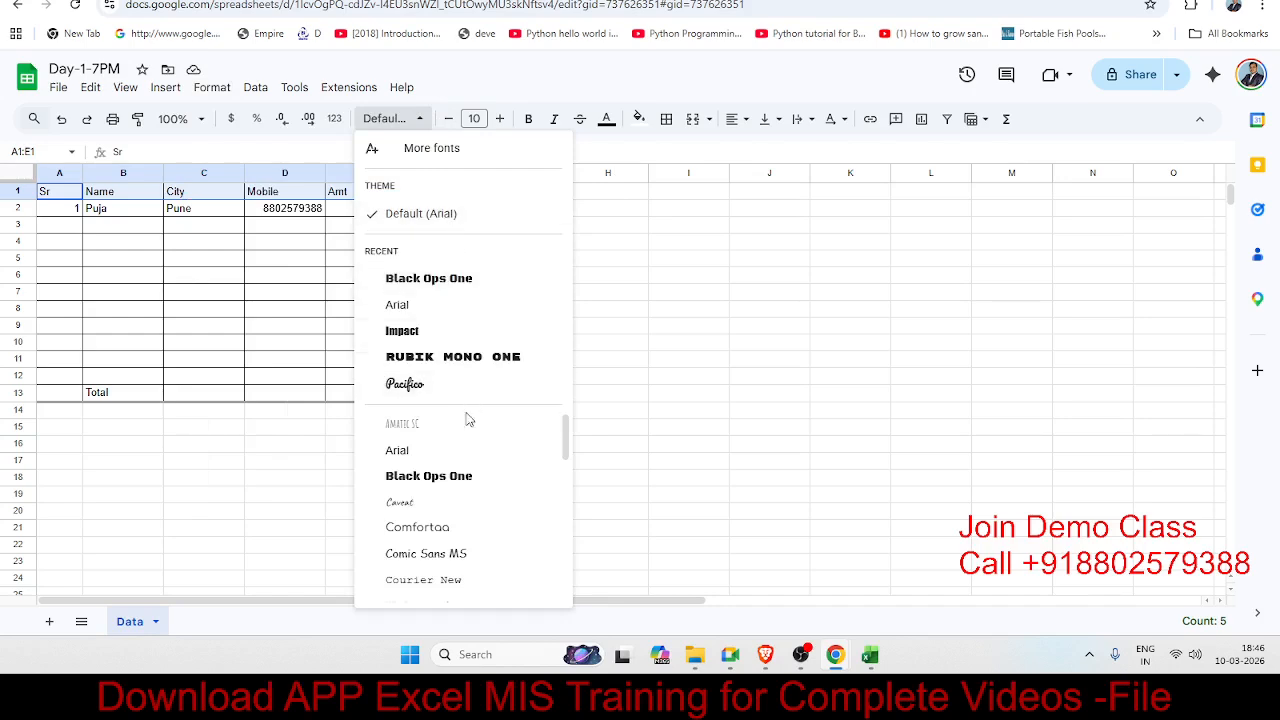
left_click(417, 212)
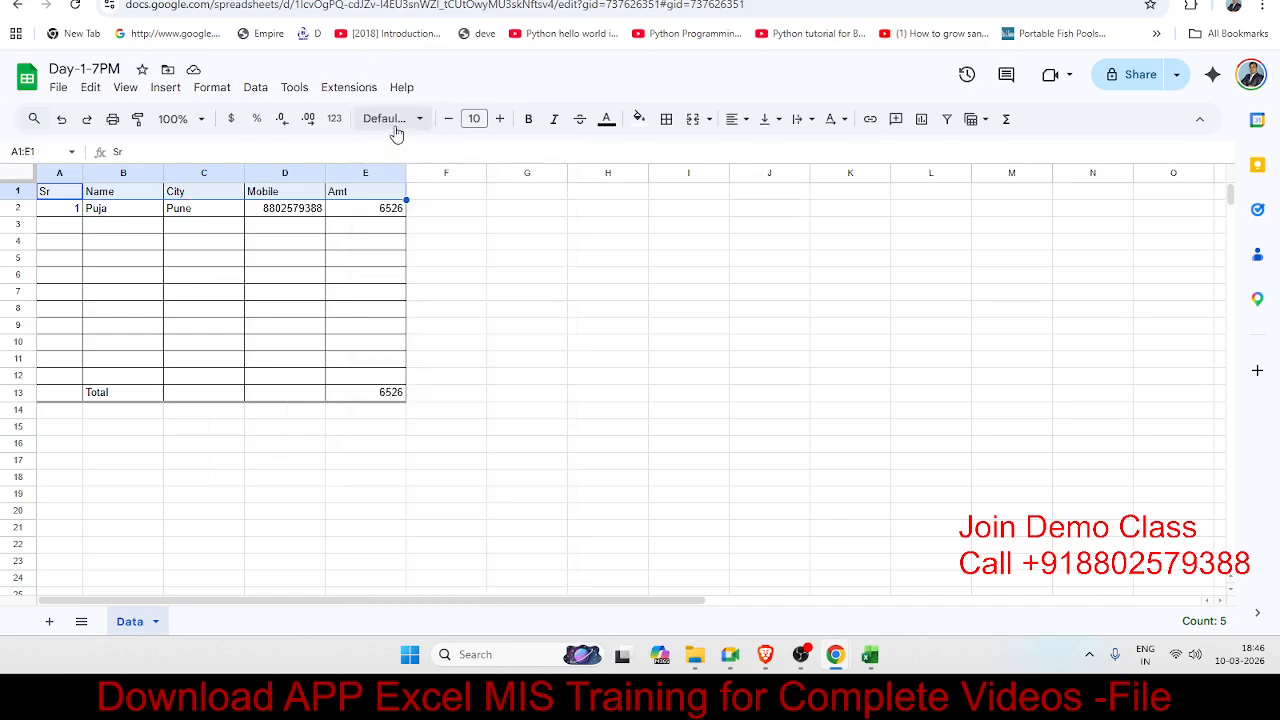
left_click(417, 121)
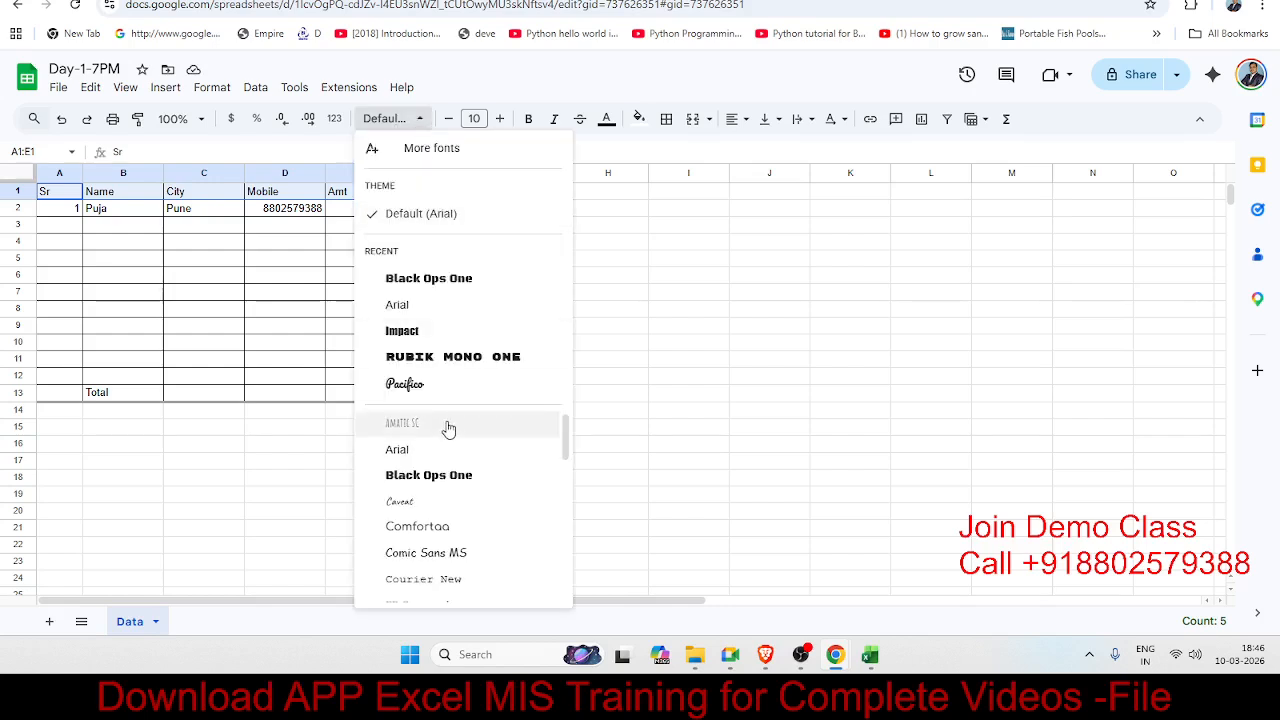
scroll(448, 440, "down", 1)
scroll(450, 531, "down", 3)
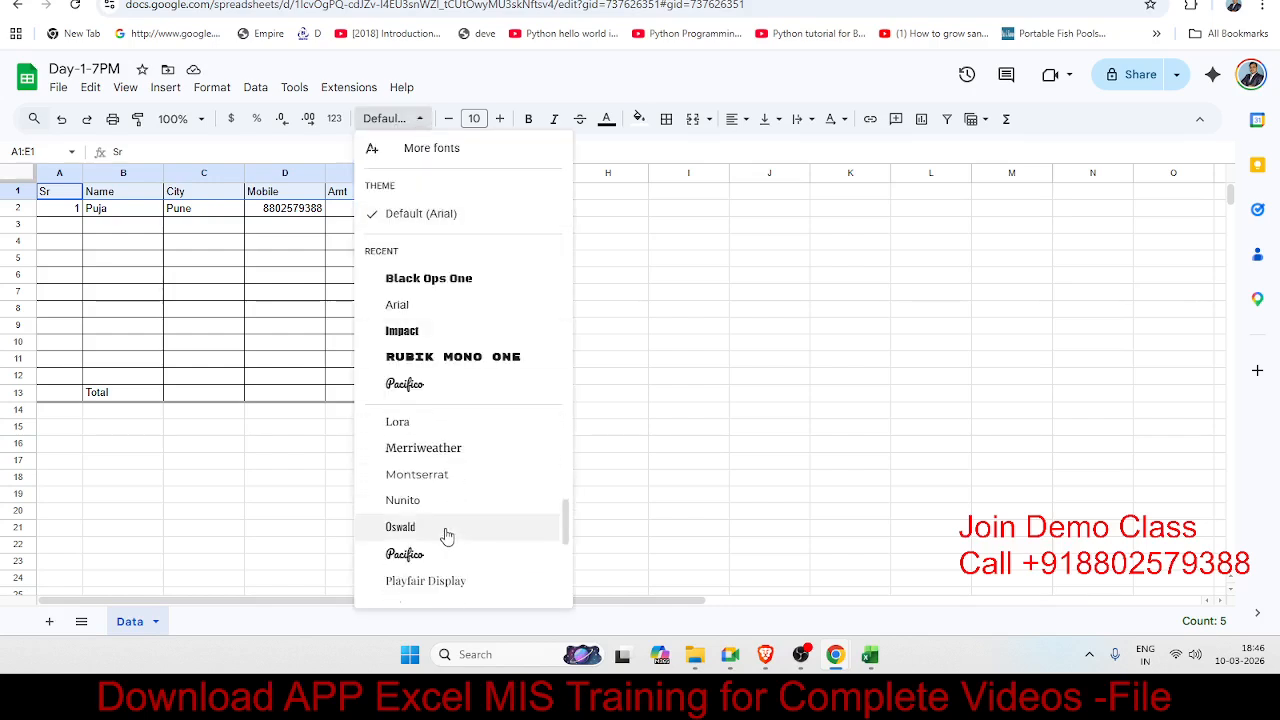
scroll(449, 532, "down", 3)
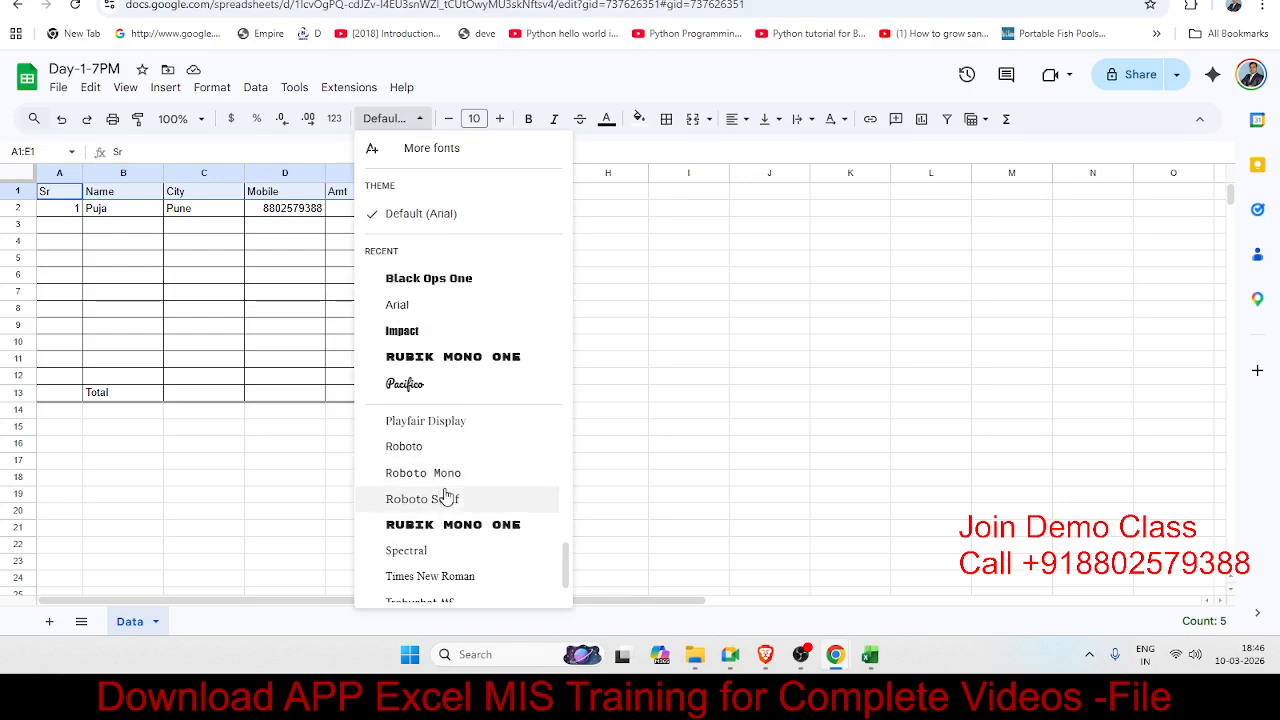
left_click(447, 550)
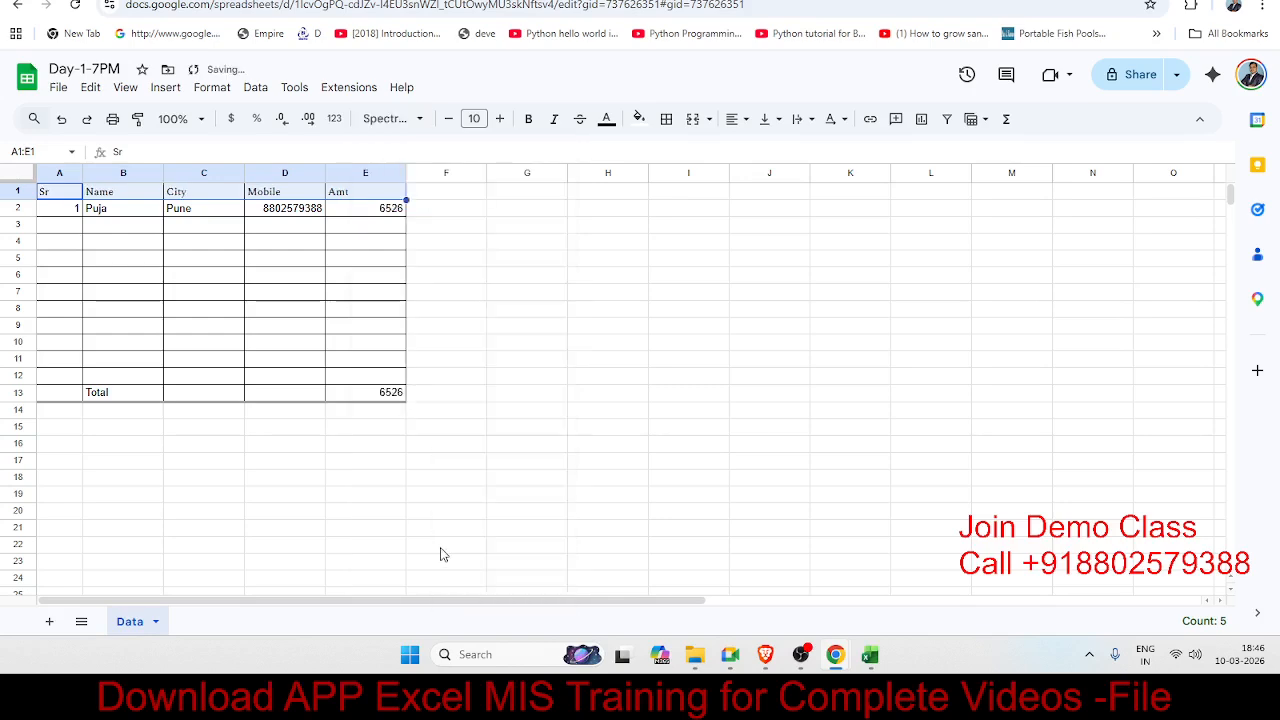
Step: Adjust the header text size to 11
left_click(499, 119)
left_click(499, 119)
left_click(499, 119)
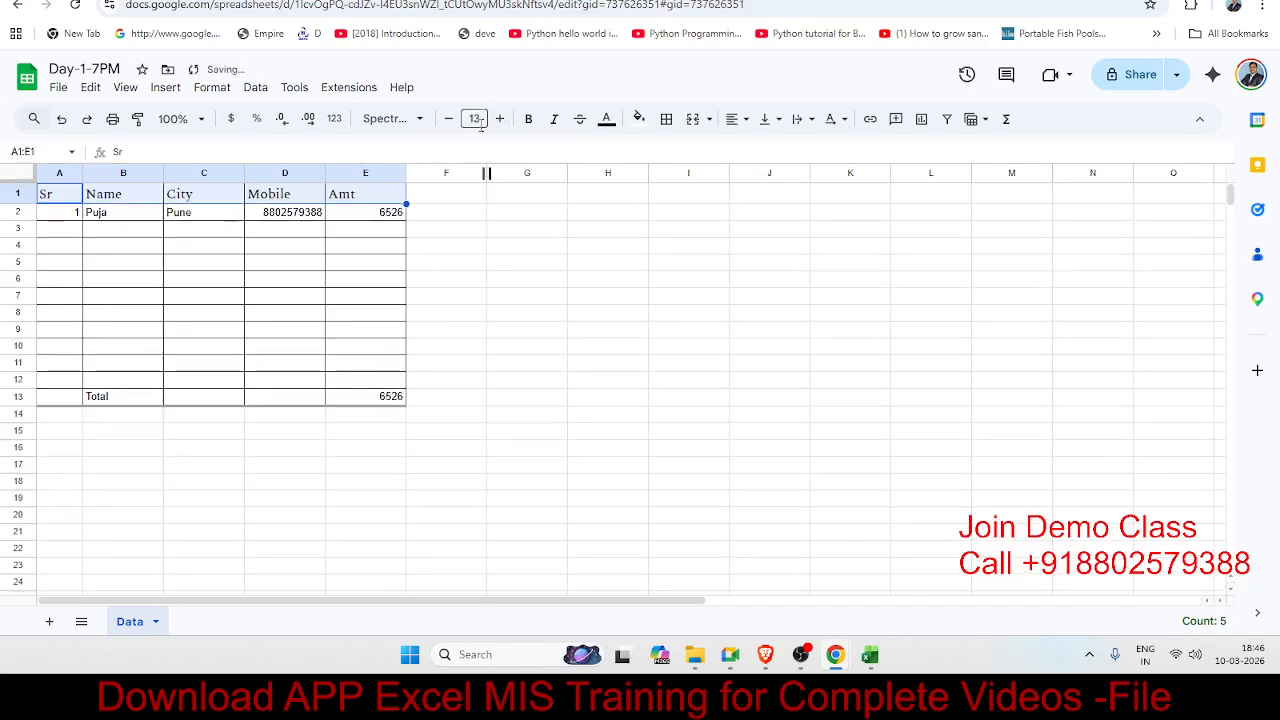
left_click(450, 121)
left_click(450, 121)
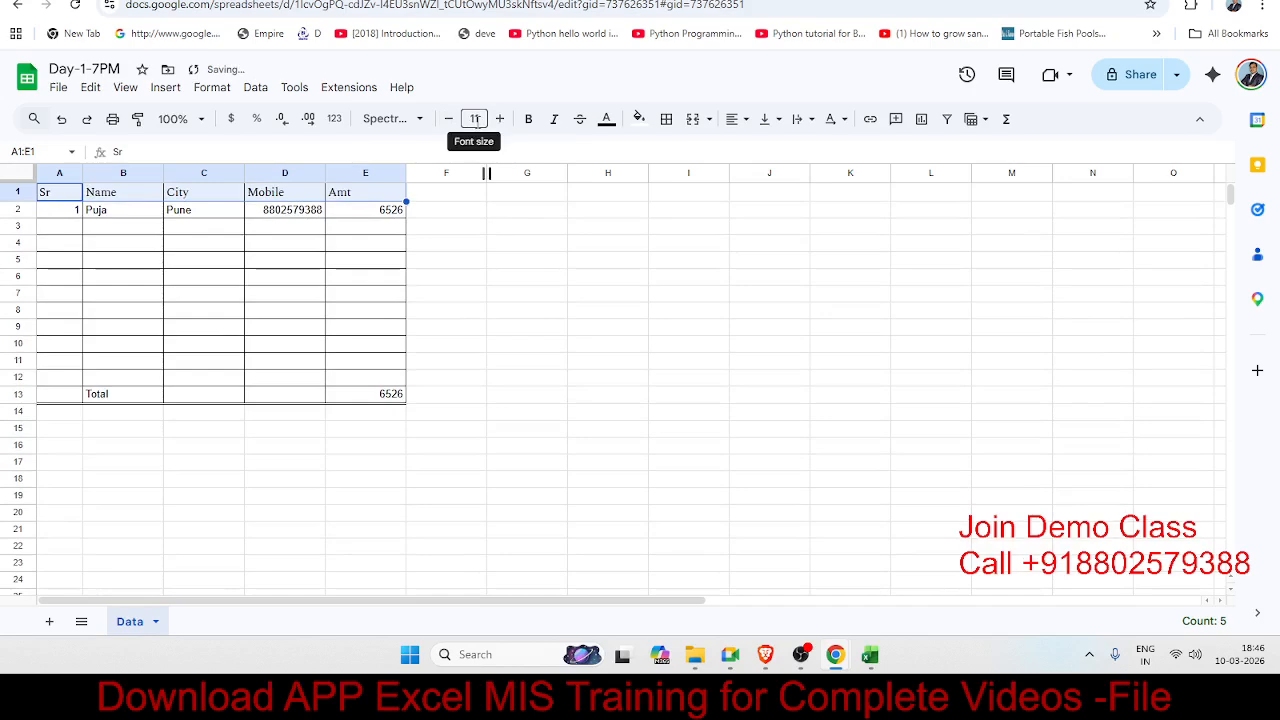
Step: Make the header row text bold, italic and magenta
left_click(529, 121)
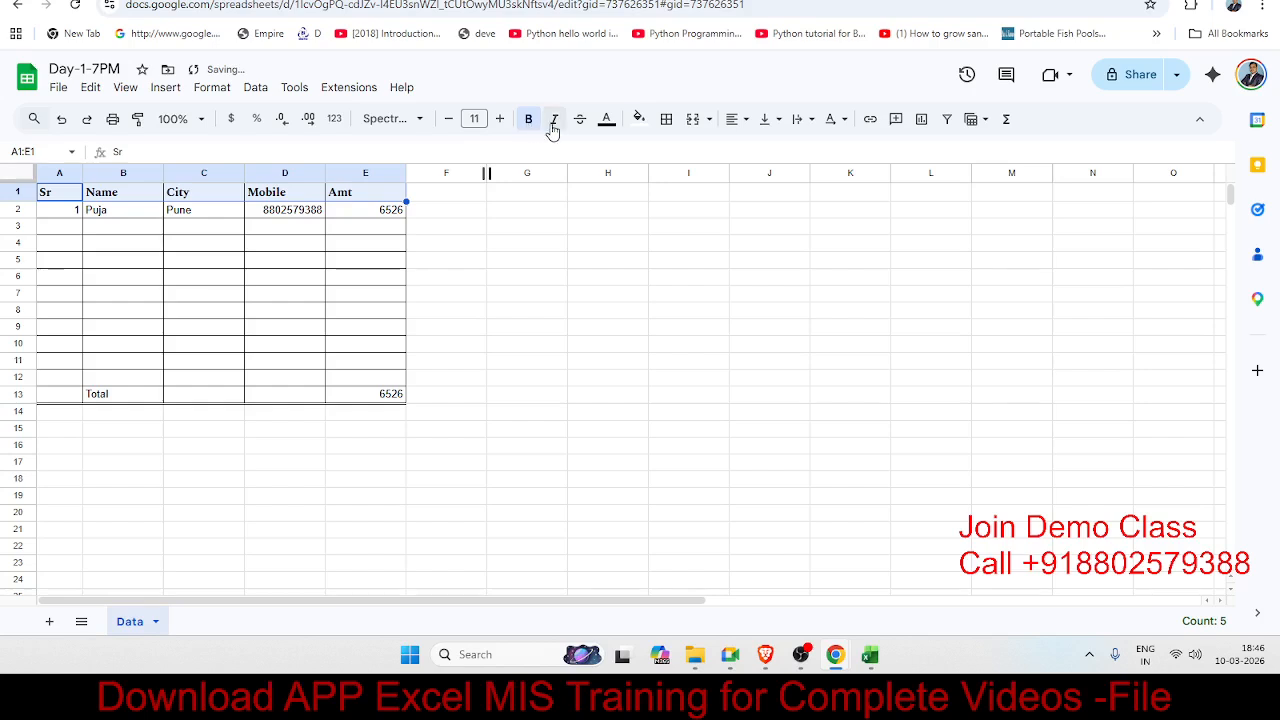
left_click(554, 122)
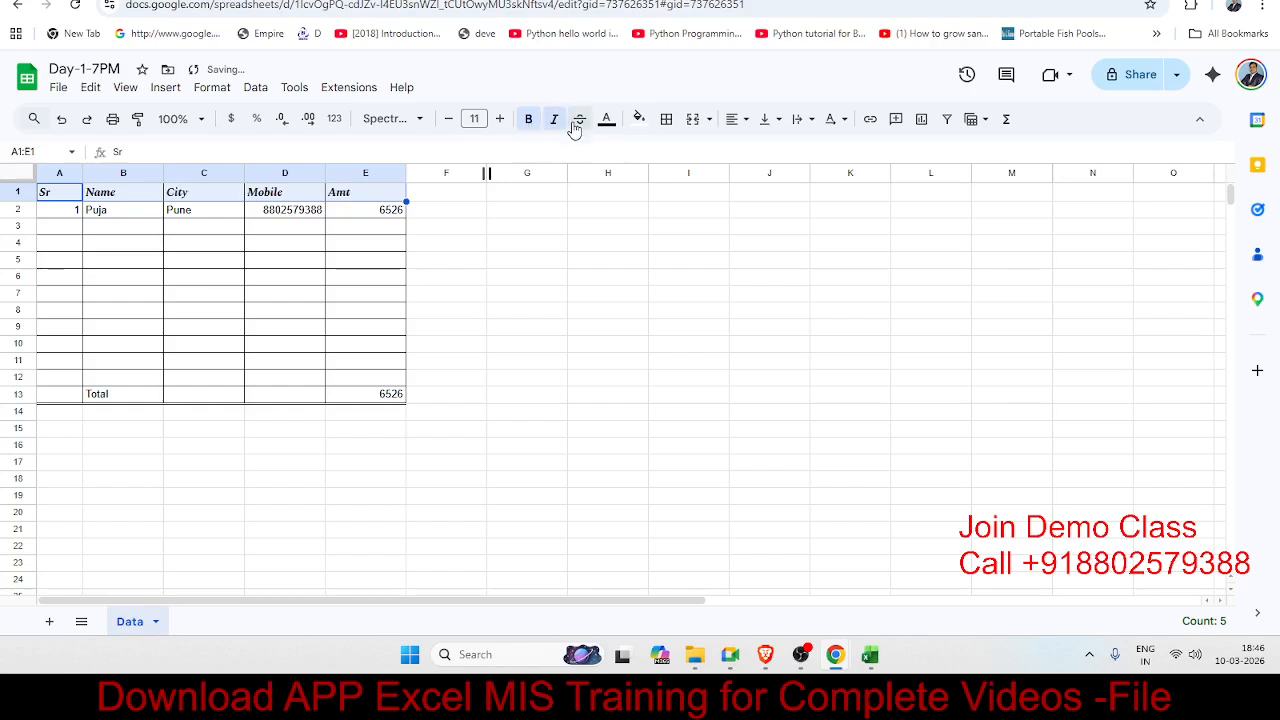
left_click(607, 120)
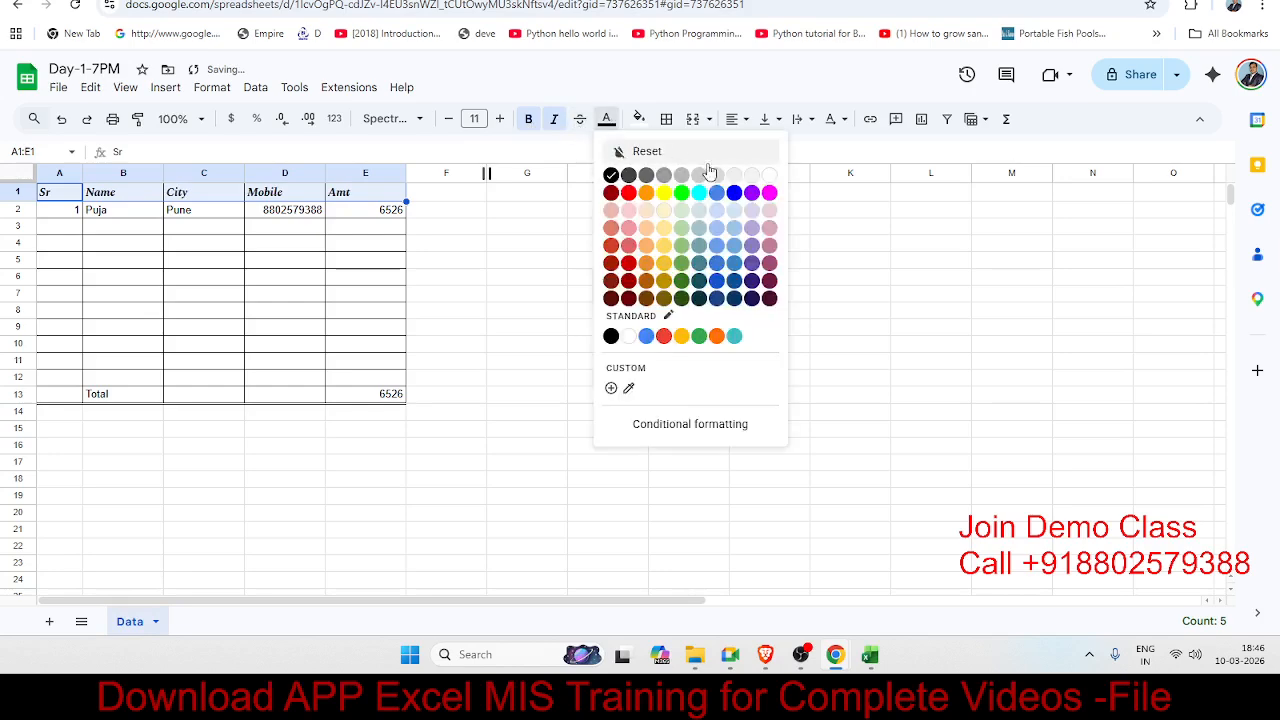
left_click(768, 194)
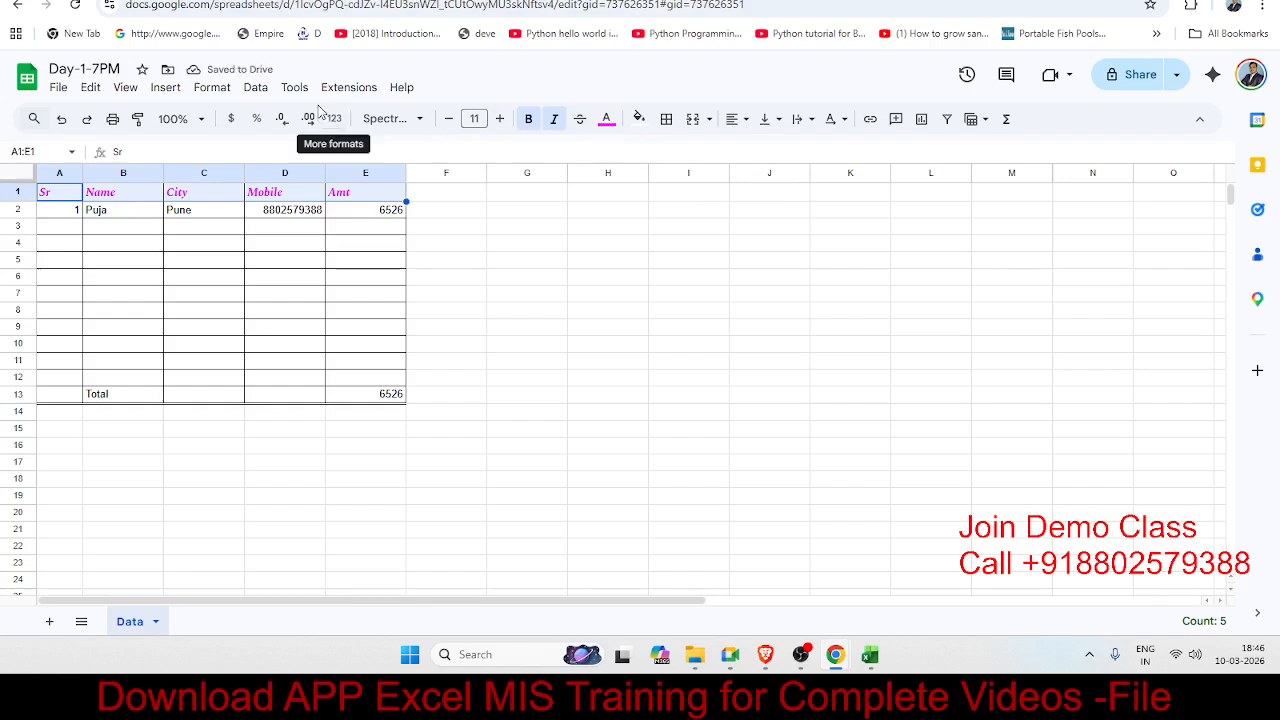
left_click(228, 90)
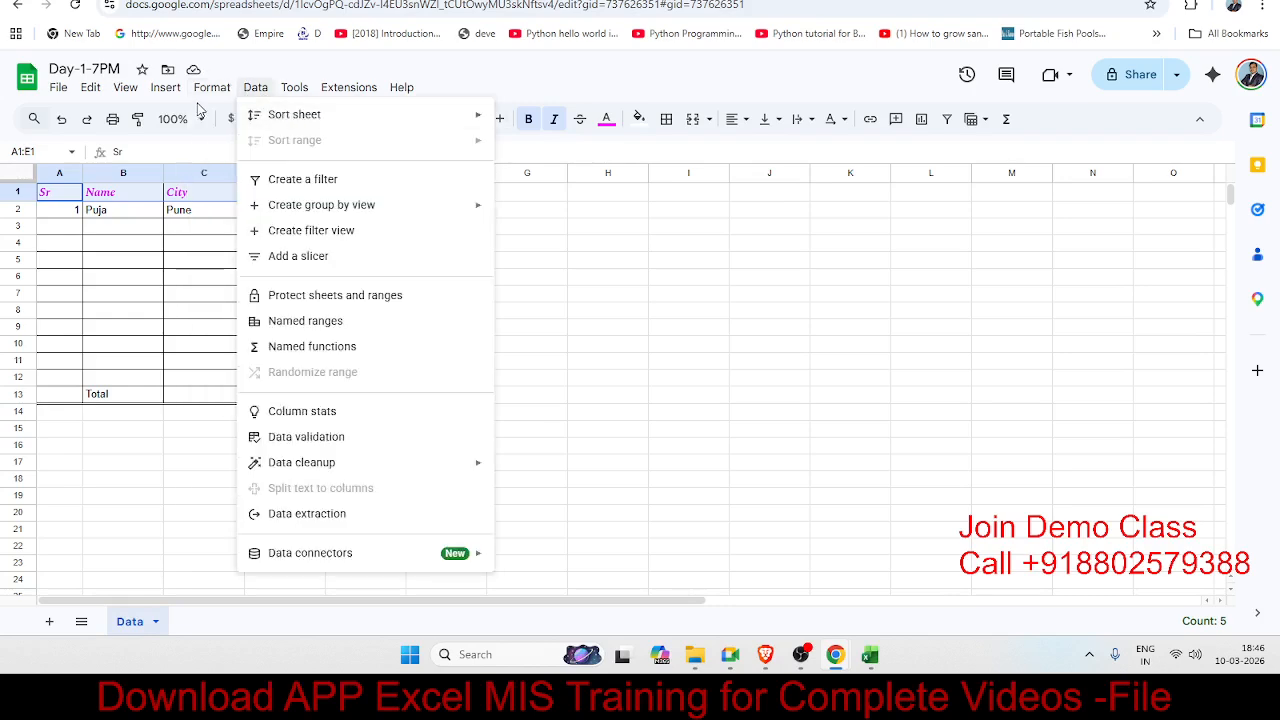
mouse_move(266, 325)
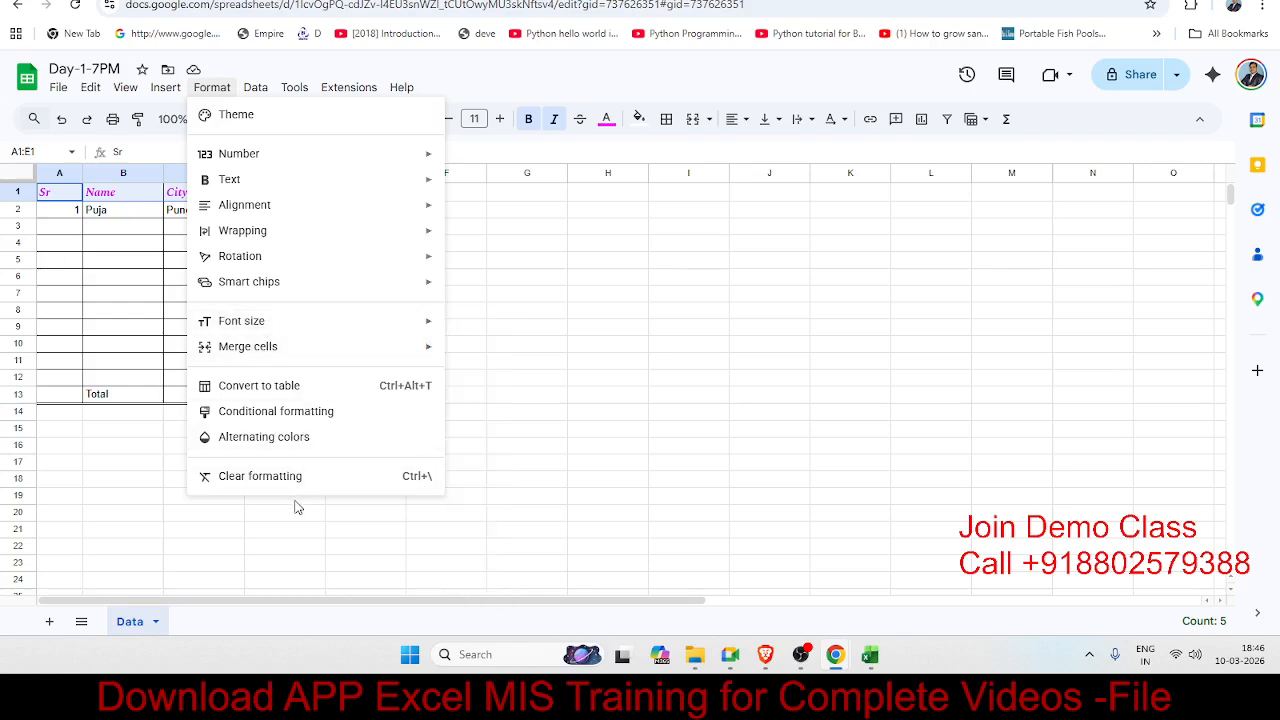
left_click(184, 476)
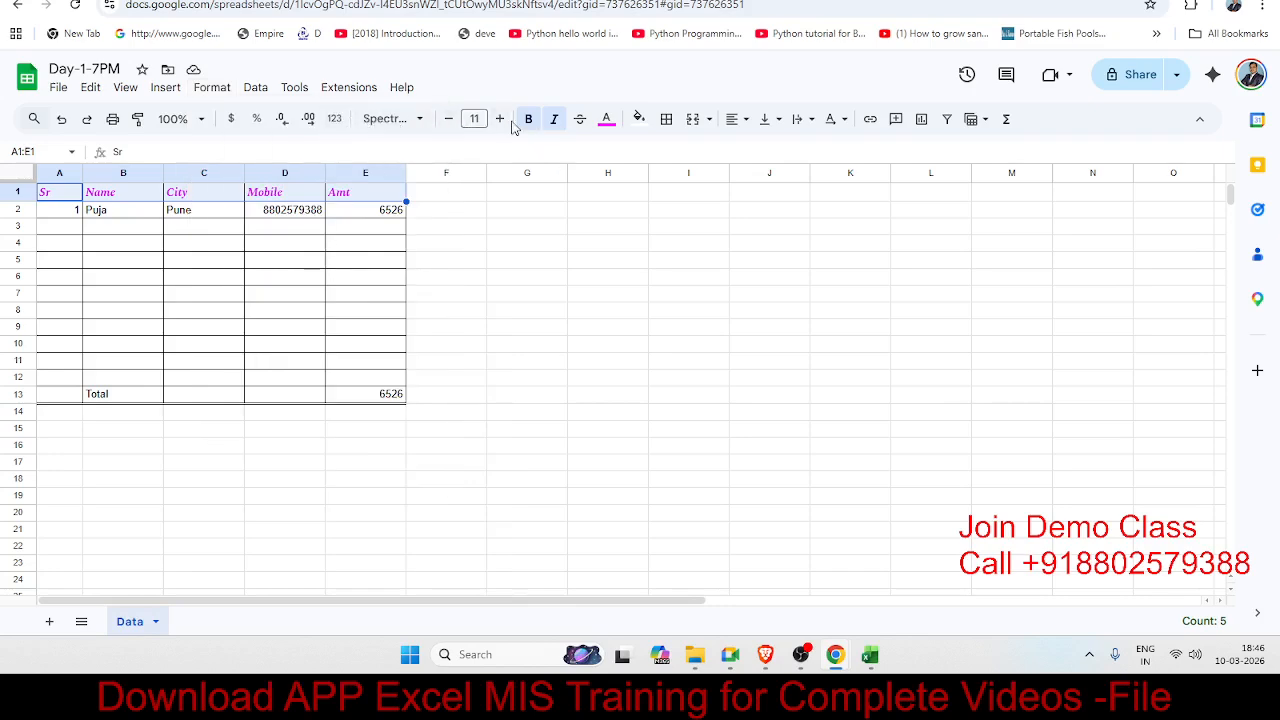
left_click(554, 120)
Step: Fill the header cells A1:E1 with a light purple background
left_click(640, 120)
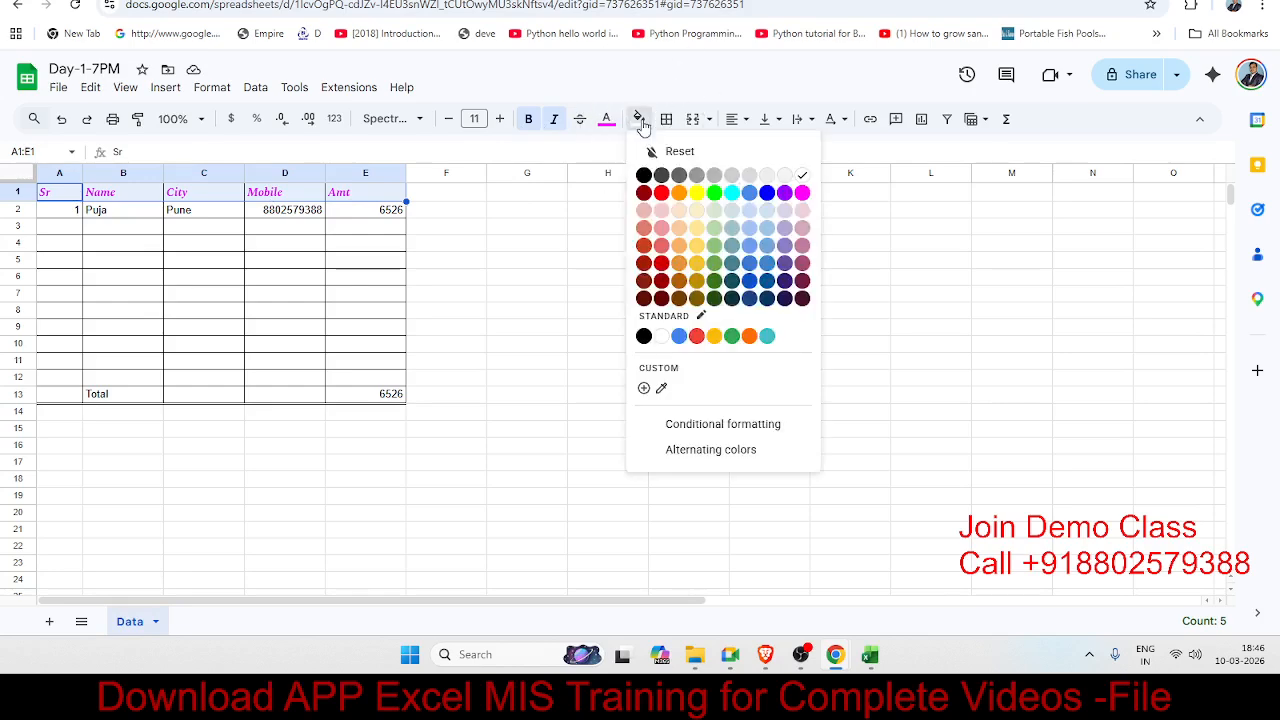
left_click(800, 220)
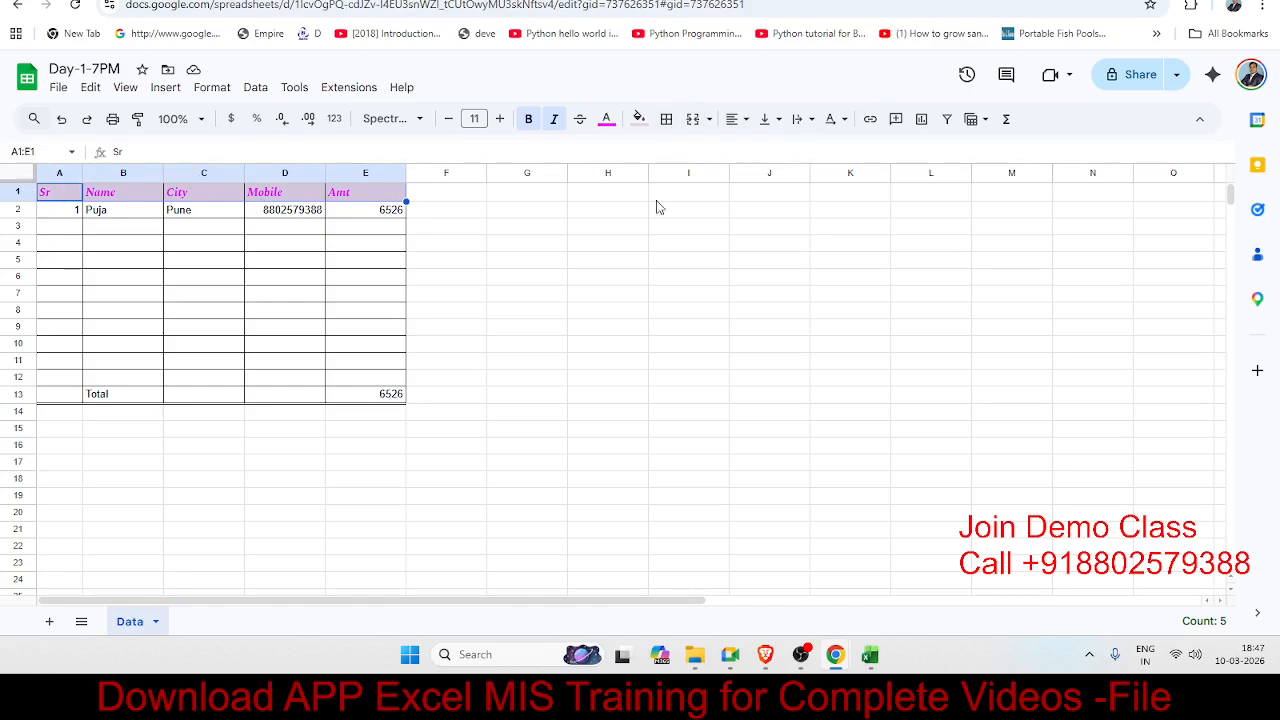
Step: Centre the headers horizontally, make row 1 taller, and centre them vertically
left_click(737, 121)
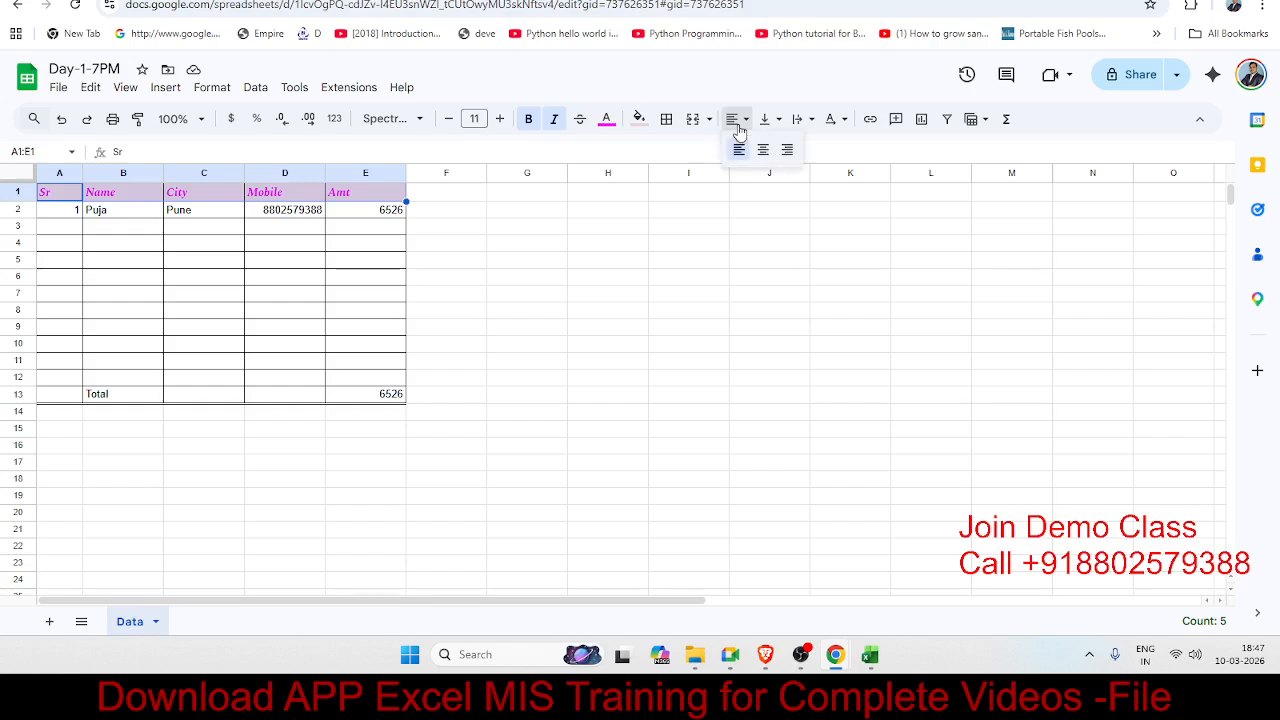
left_click(757, 149)
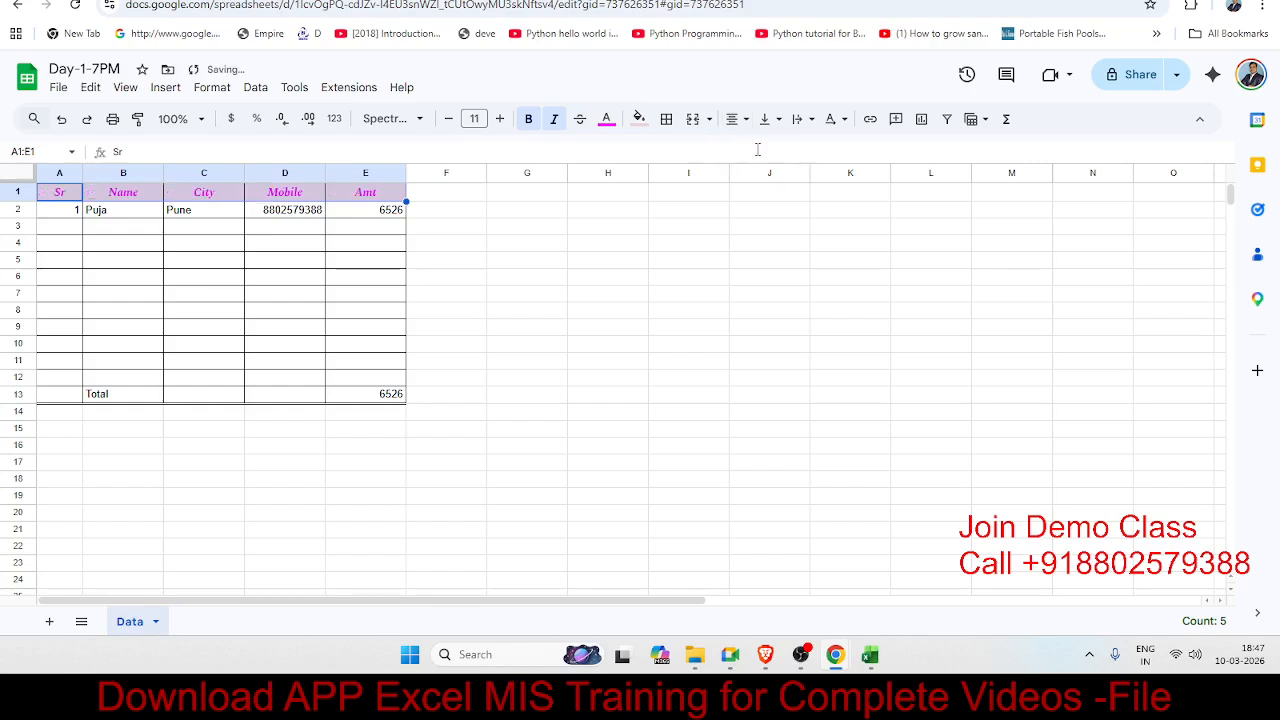
left_click_drag(20, 200, 20, 222)
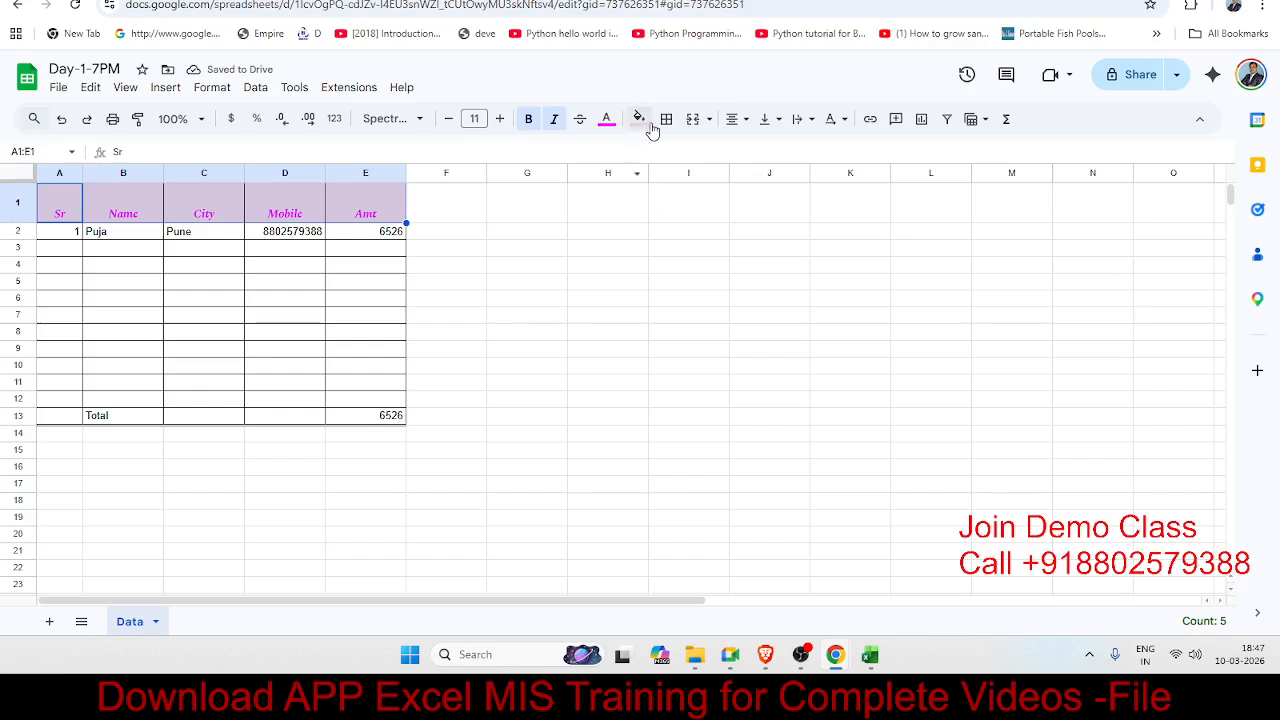
left_click(778, 124)
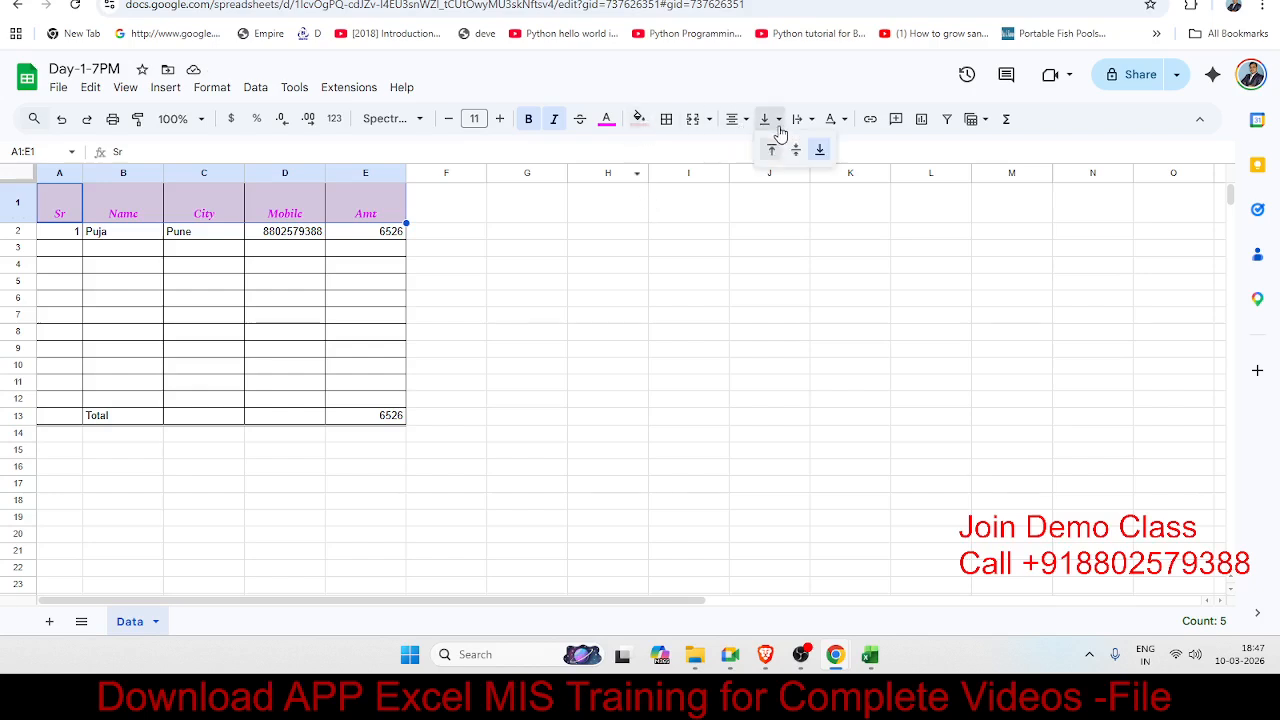
left_click(795, 149)
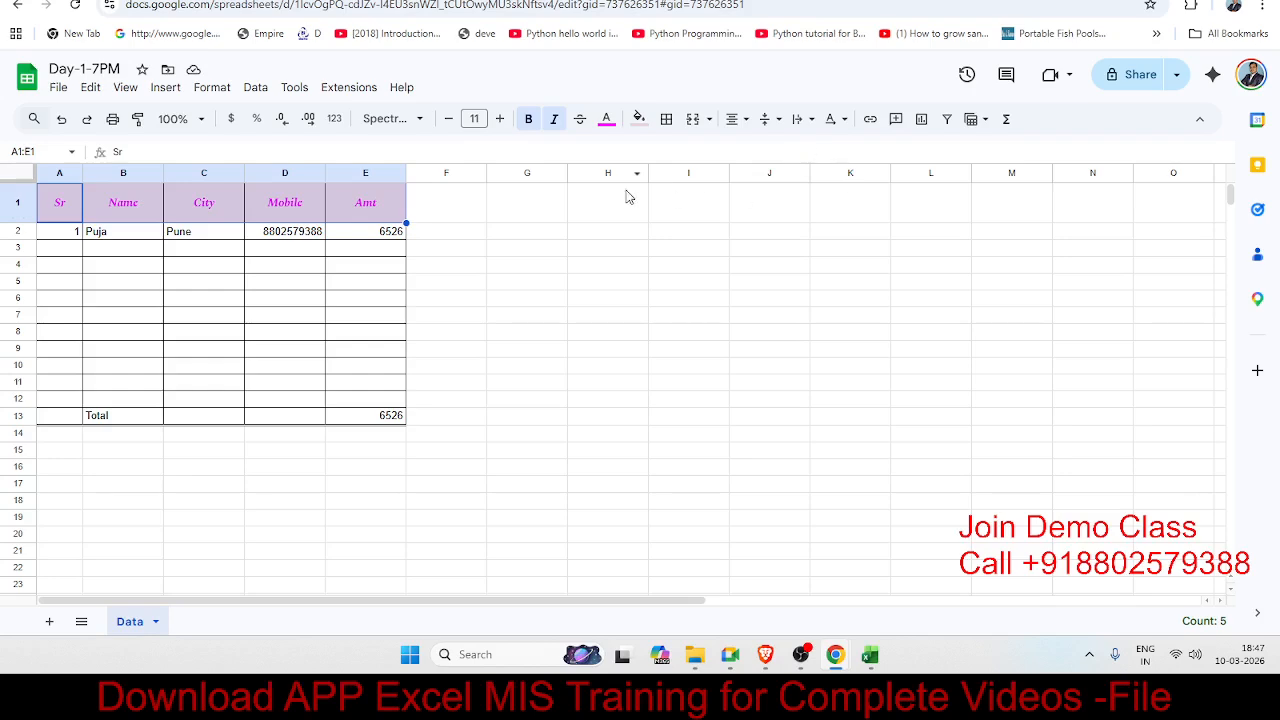
Step: Insert an empty row above row 2, just beneath the headers
left_click(235, 248)
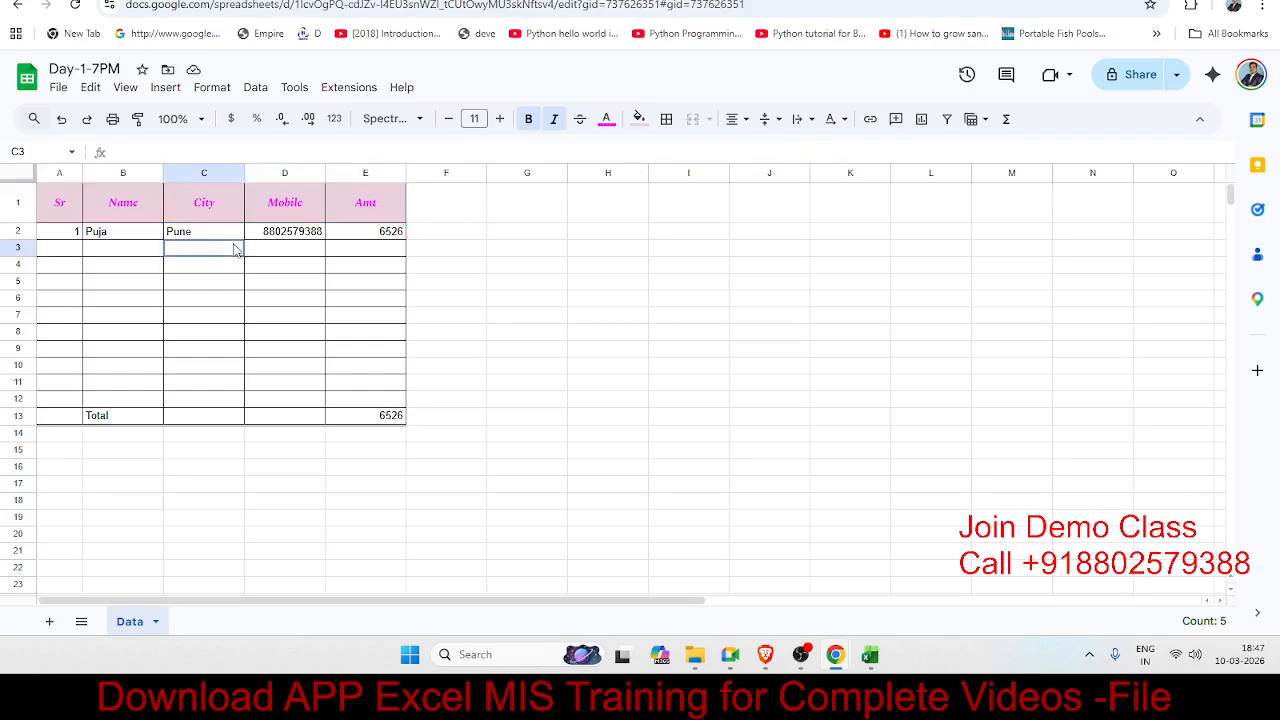
left_click(181, 266)
left_click_drag(74, 216, 368, 215)
left_click(351, 283)
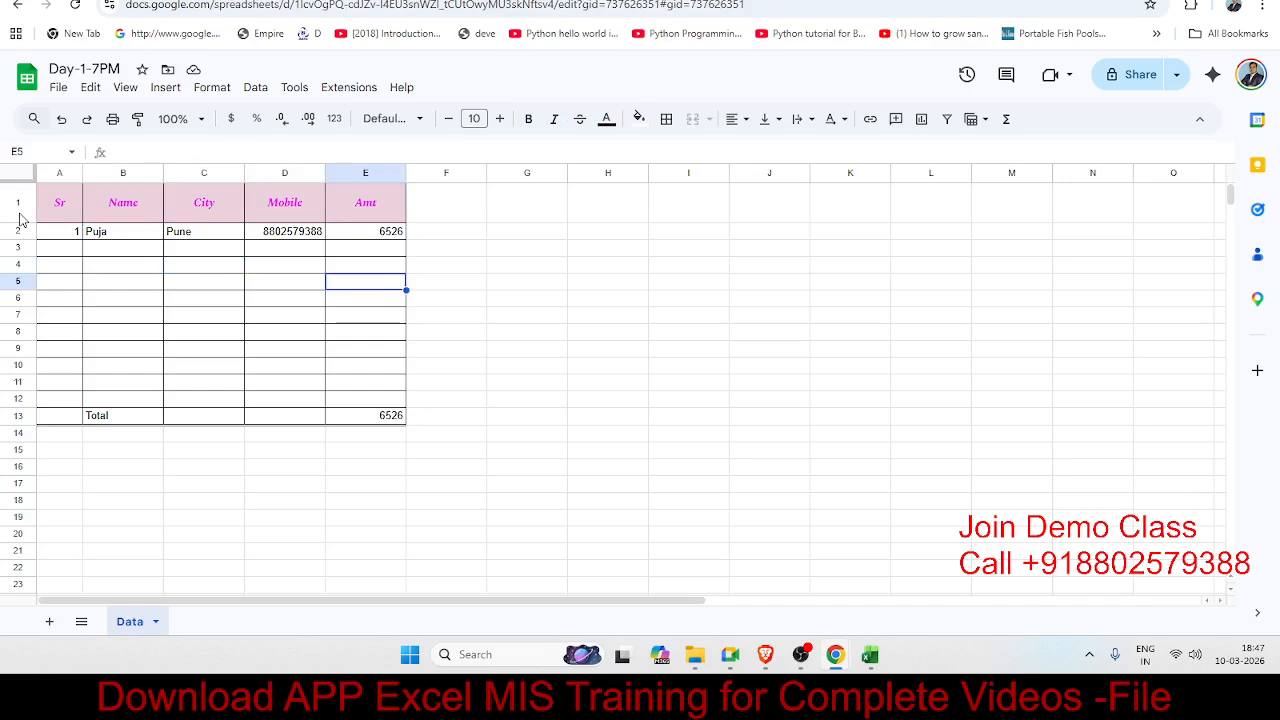
left_click(388, 176)
left_click(386, 207)
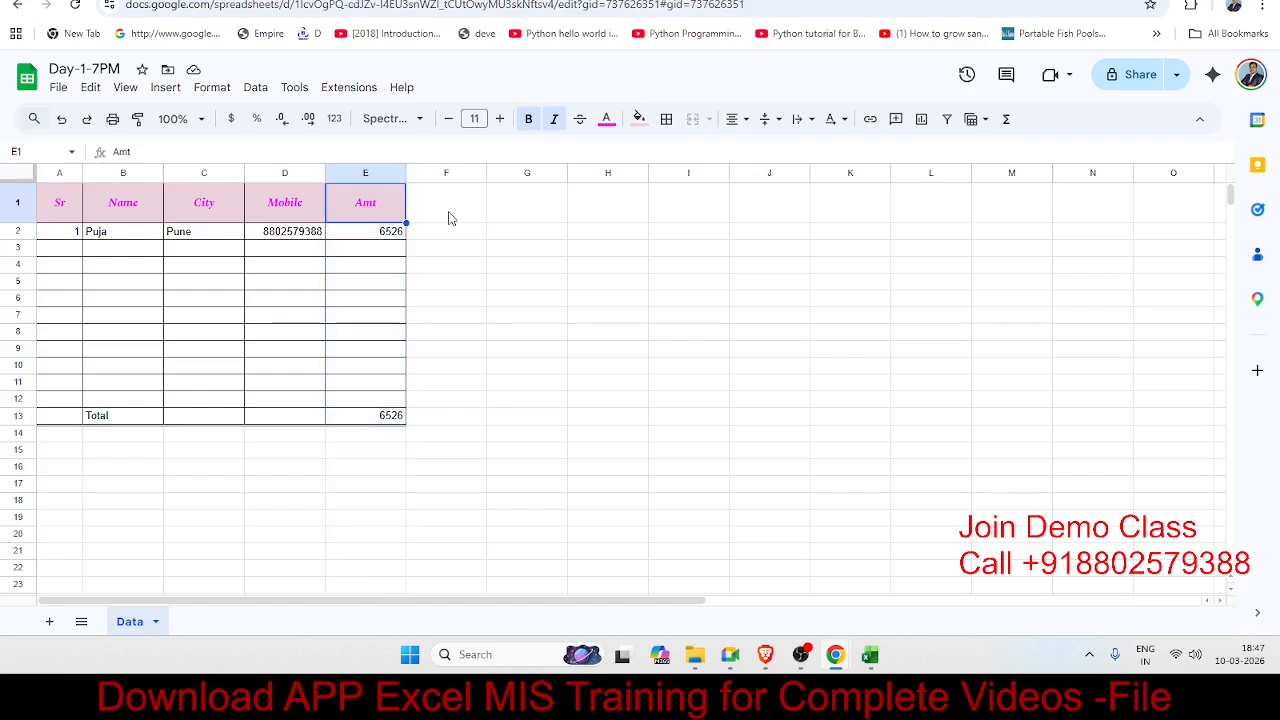
left_click(23, 231)
right_click(23, 231)
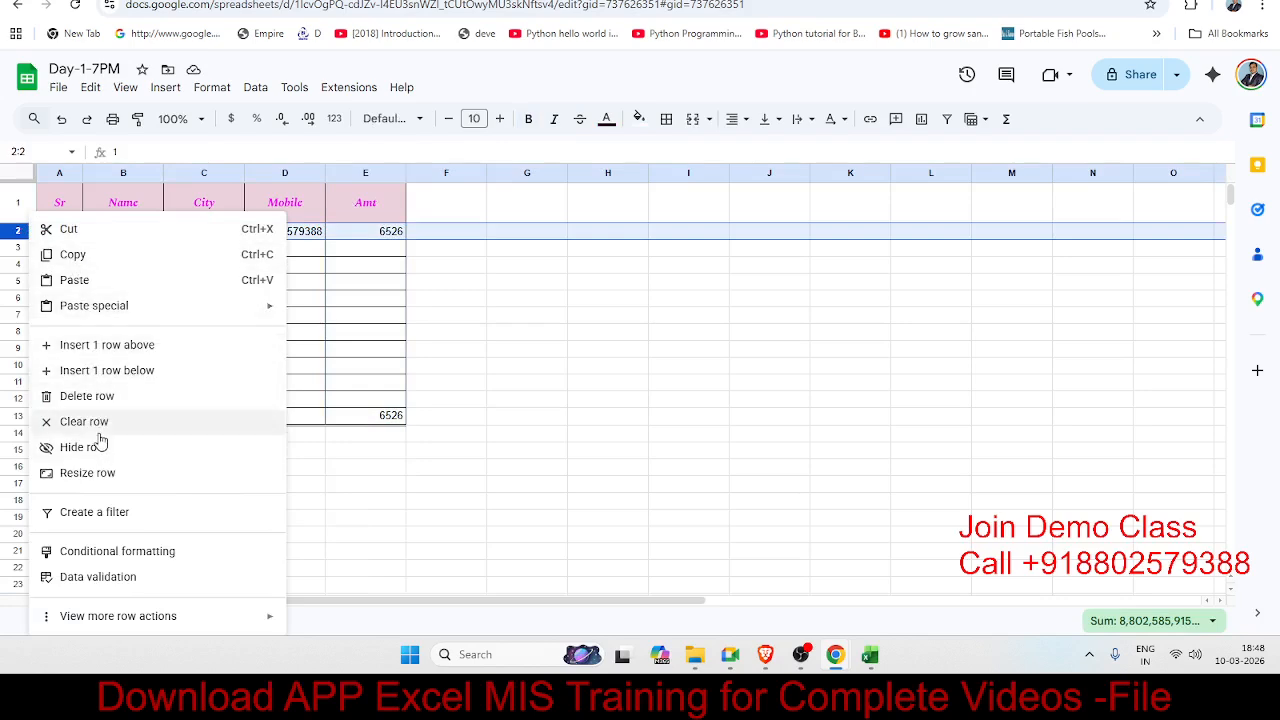
left_click(84, 345)
left_click(176, 334)
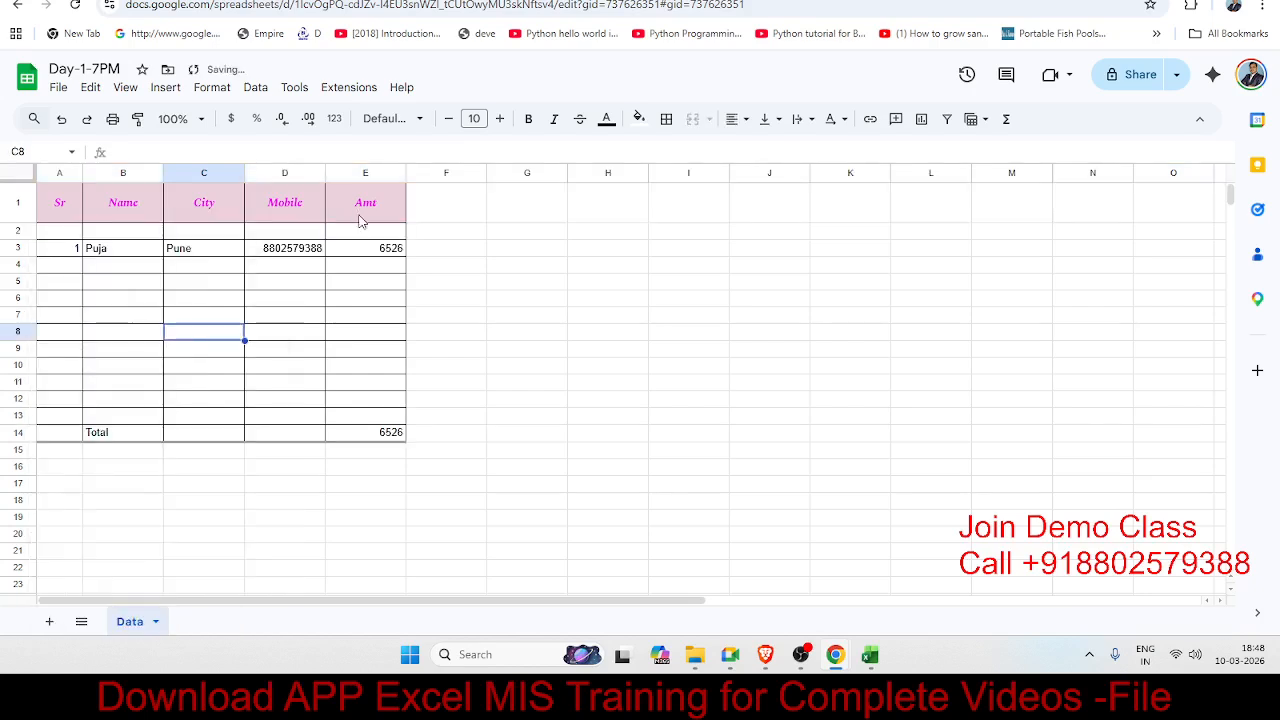
Step: Enter sub-headings RS in E2 and PS in F2
left_click(363, 229)
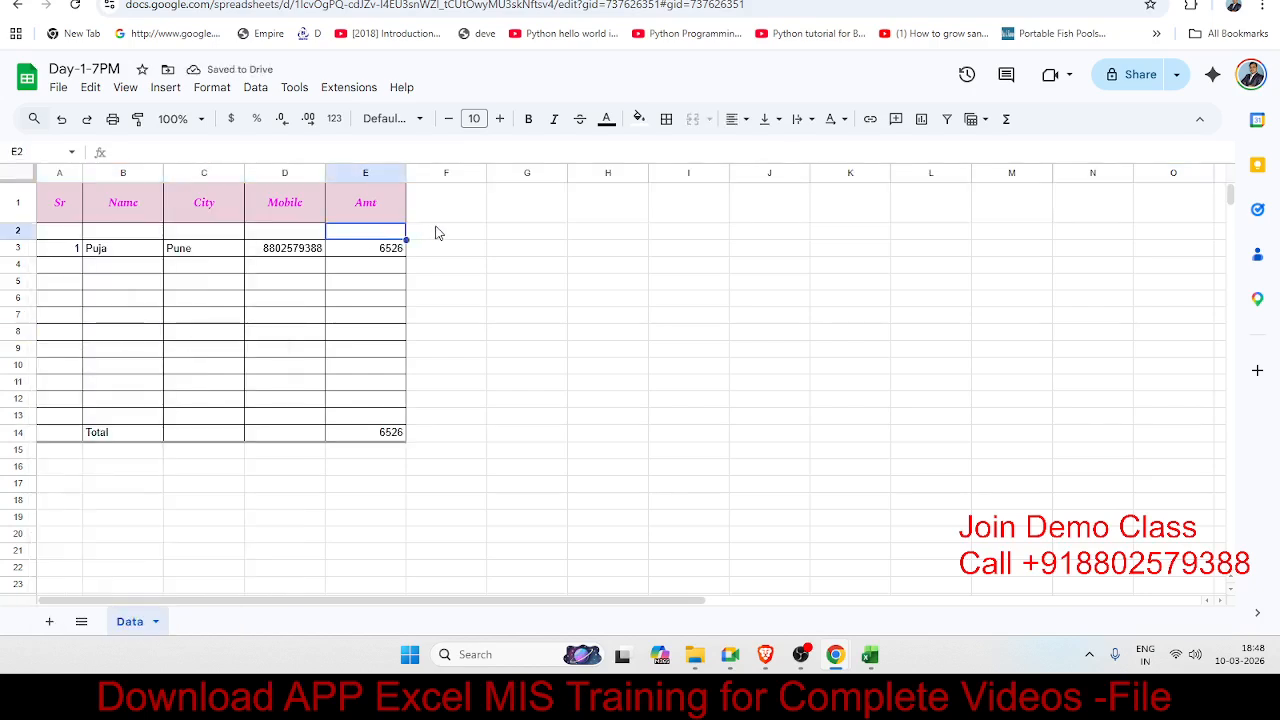
type("RS")
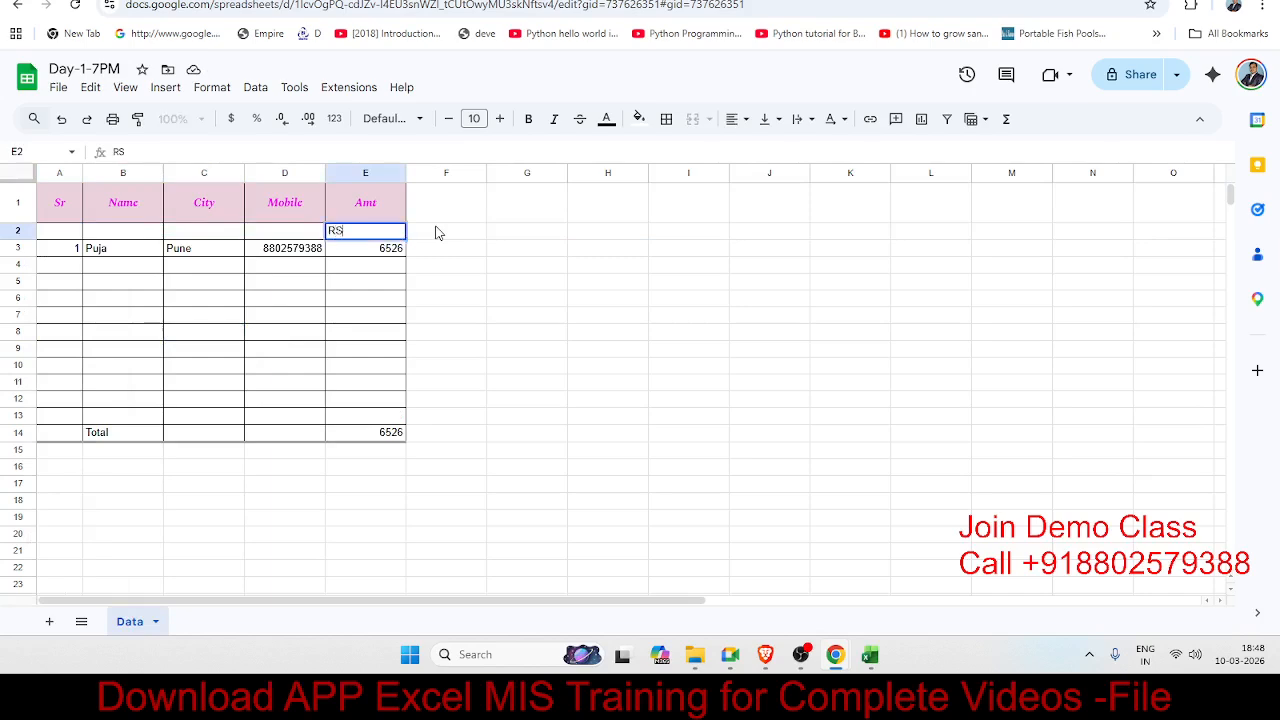
left_click(436, 232)
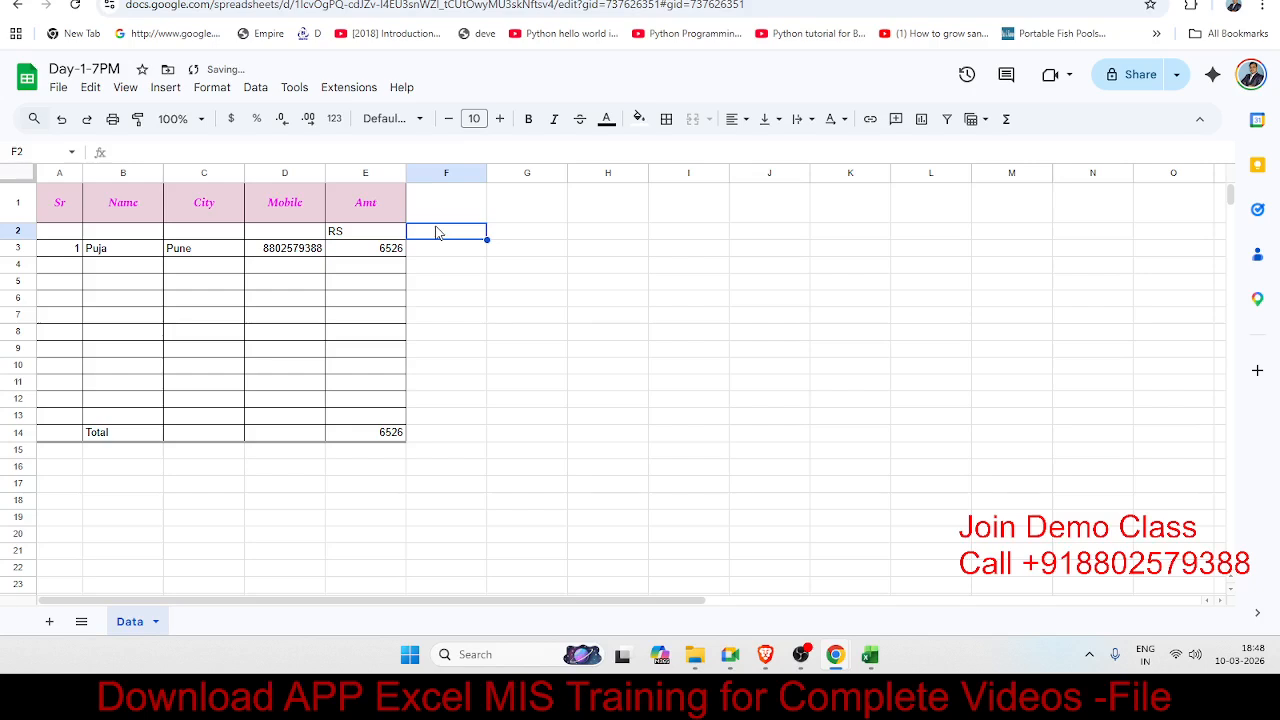
type("PS")
key("Return")
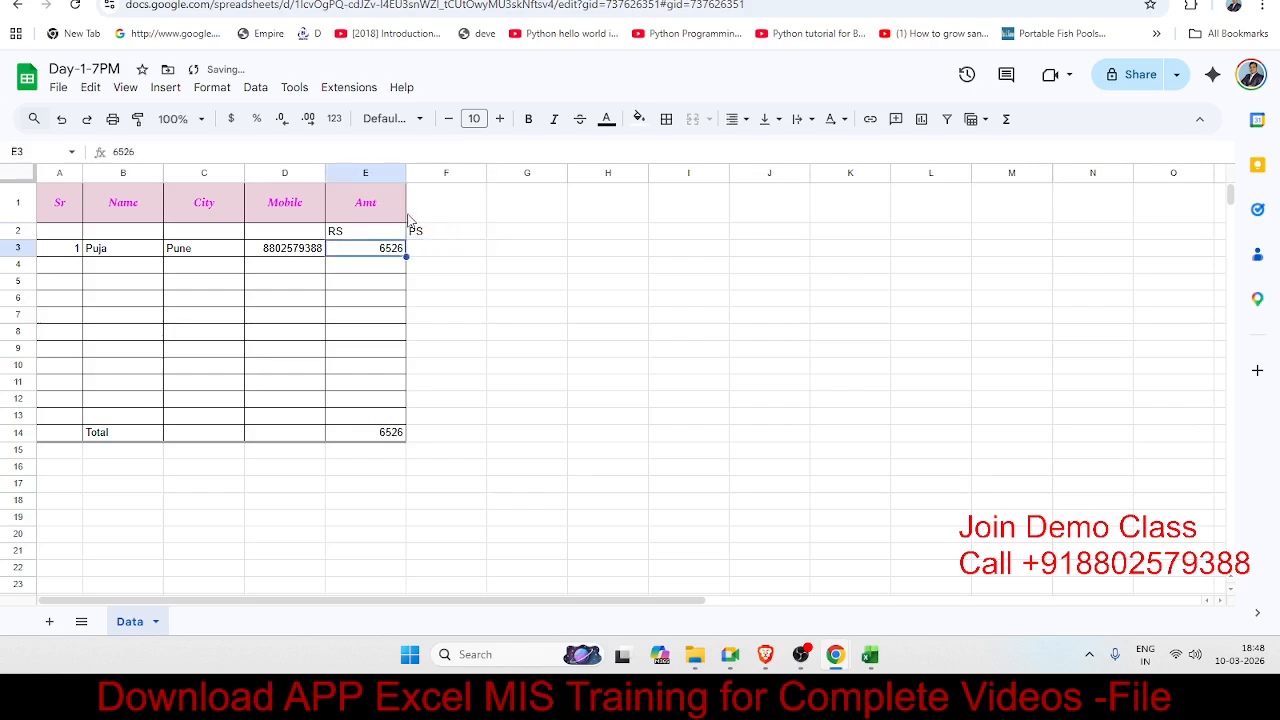
left_click_drag(400, 218, 428, 215)
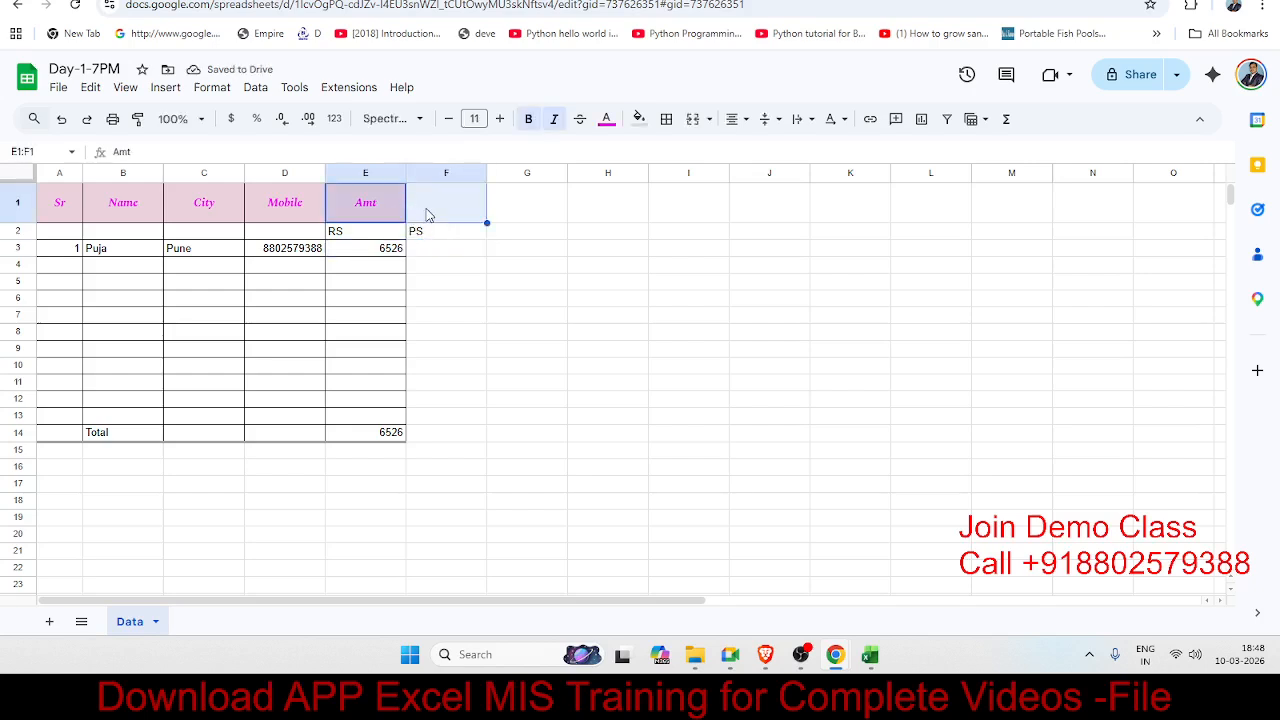
Step: Merge E1:F1 so the Amt heading spans both amount columns
left_click(693, 120)
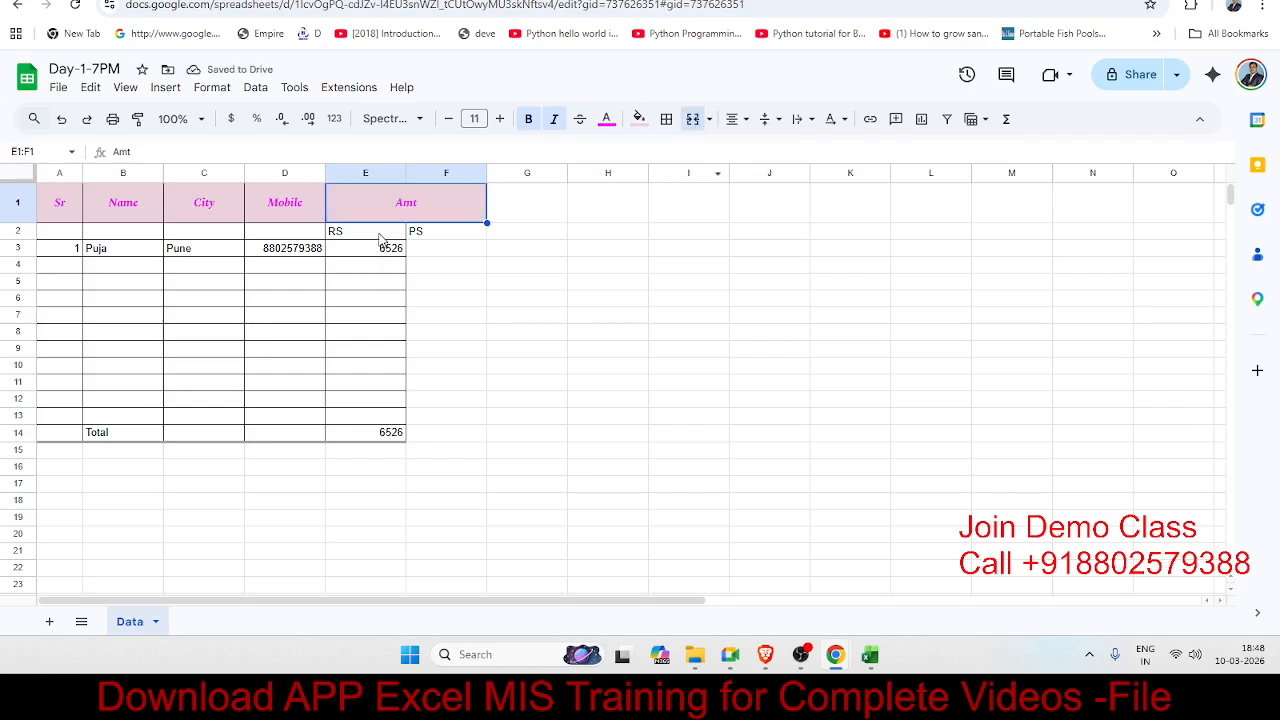
left_click_drag(368, 232, 446, 421)
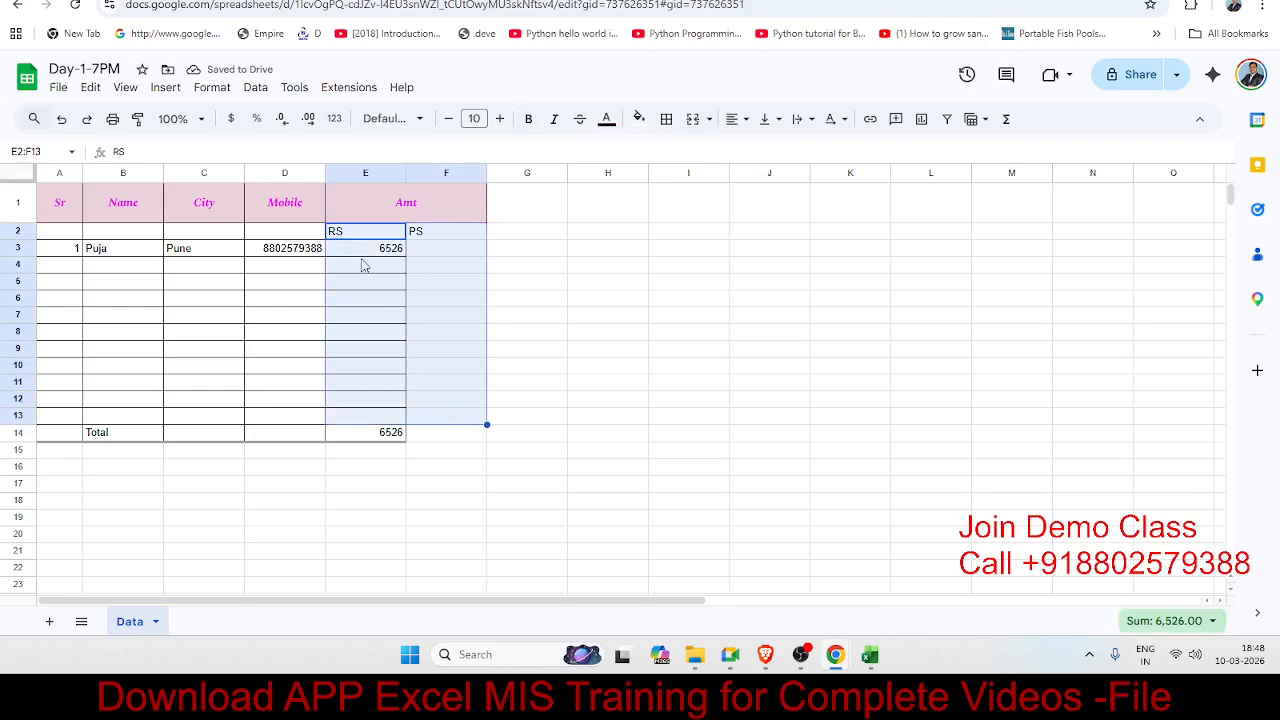
Step: Add thin all-round borders to the amount area E2:F13
left_click(666, 119)
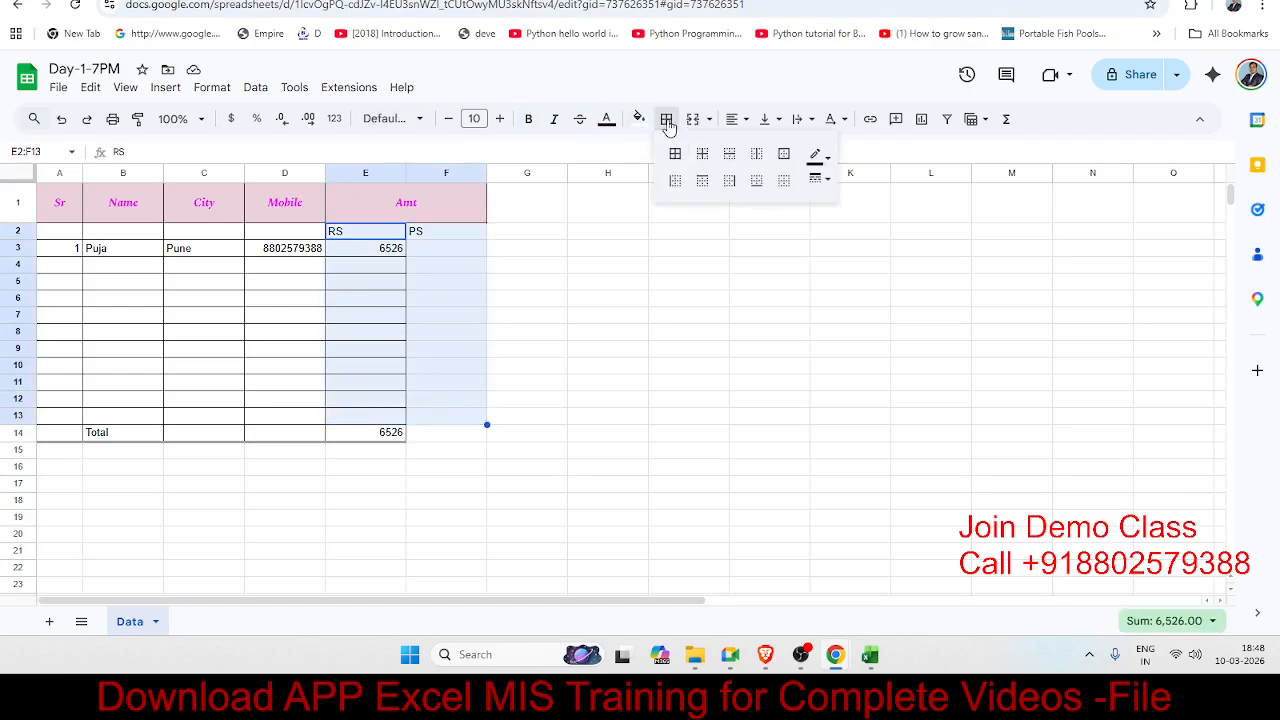
left_click(675, 153)
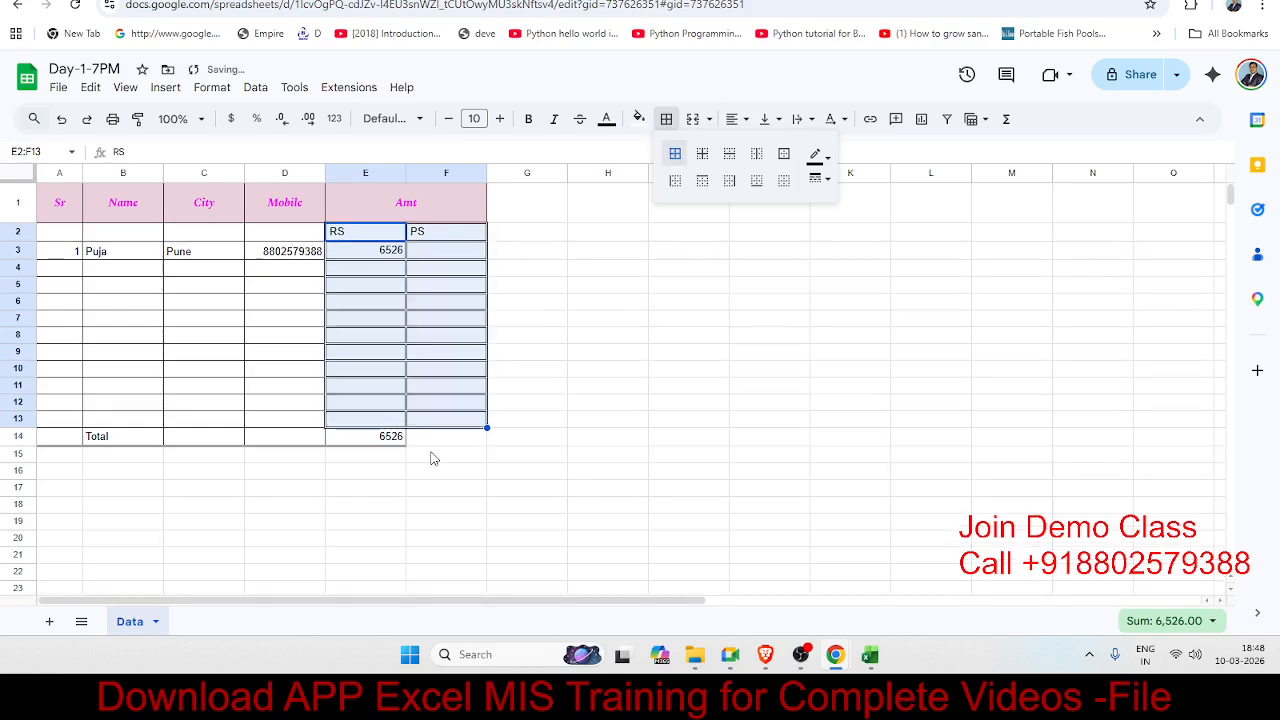
left_click(820, 178)
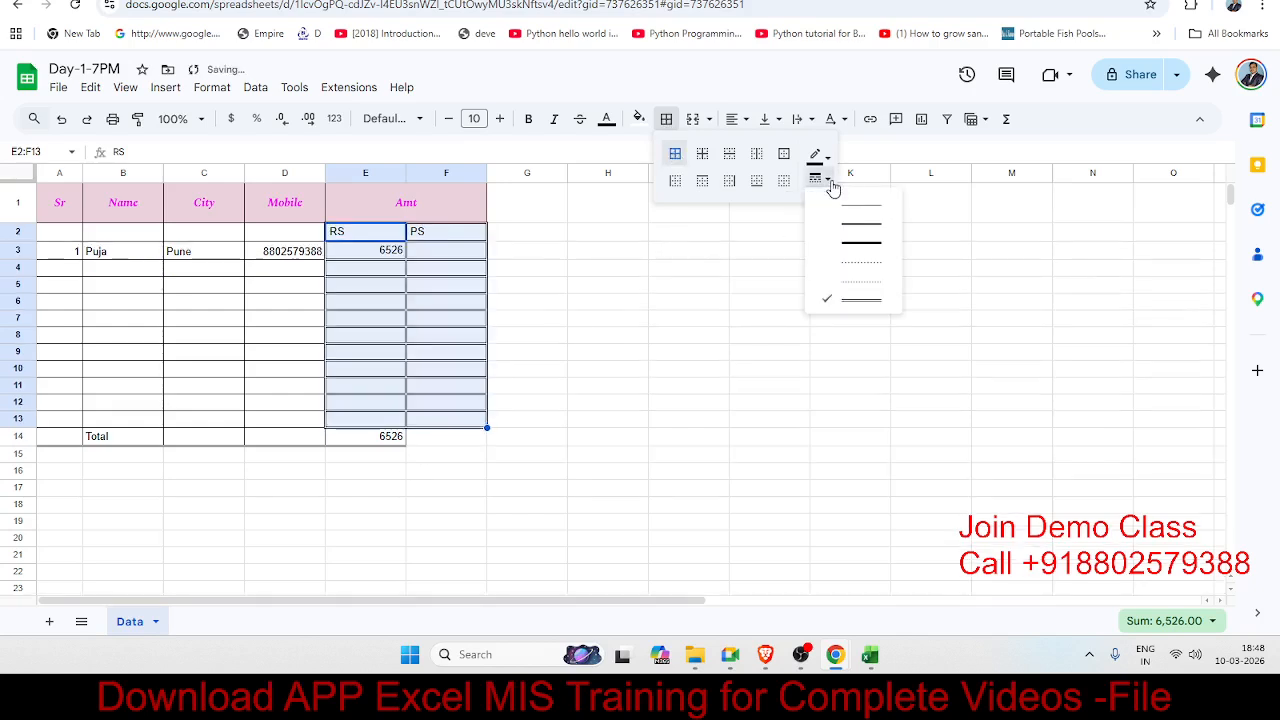
left_click(848, 214)
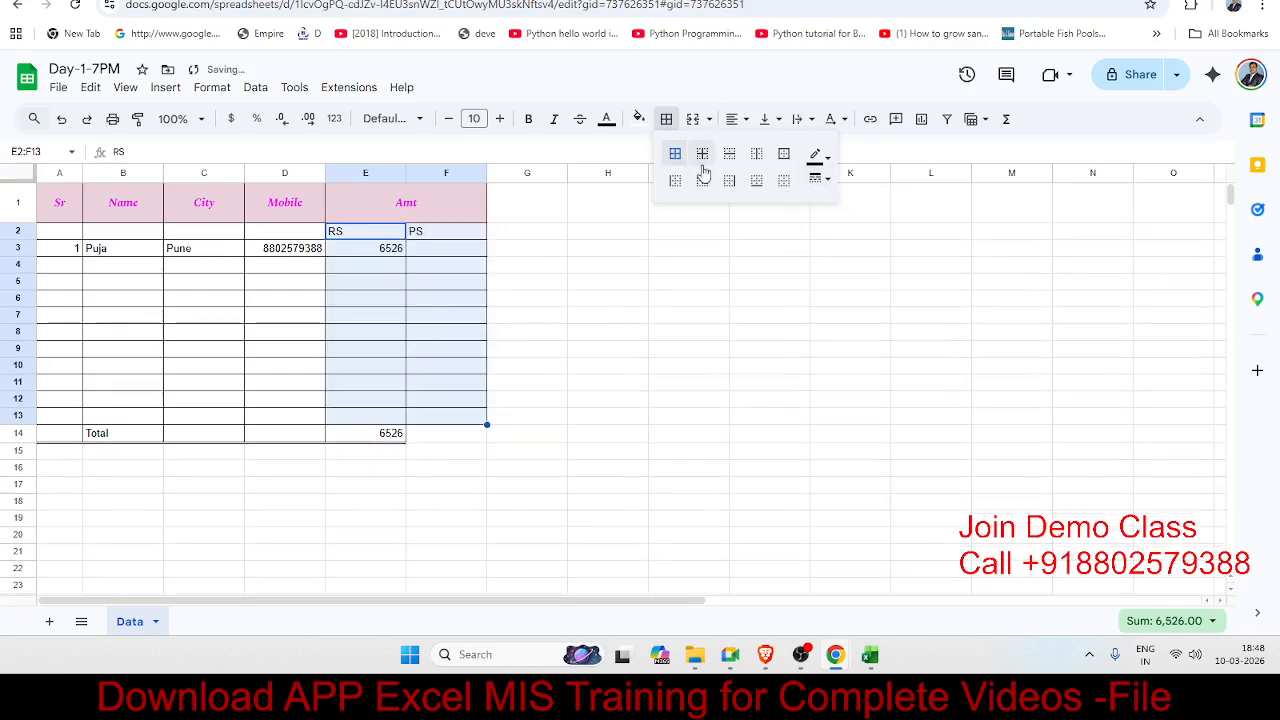
left_click(497, 455)
Step: Switch the border line style to double for the Total cells E14:F14
left_click_drag(392, 436, 455, 440)
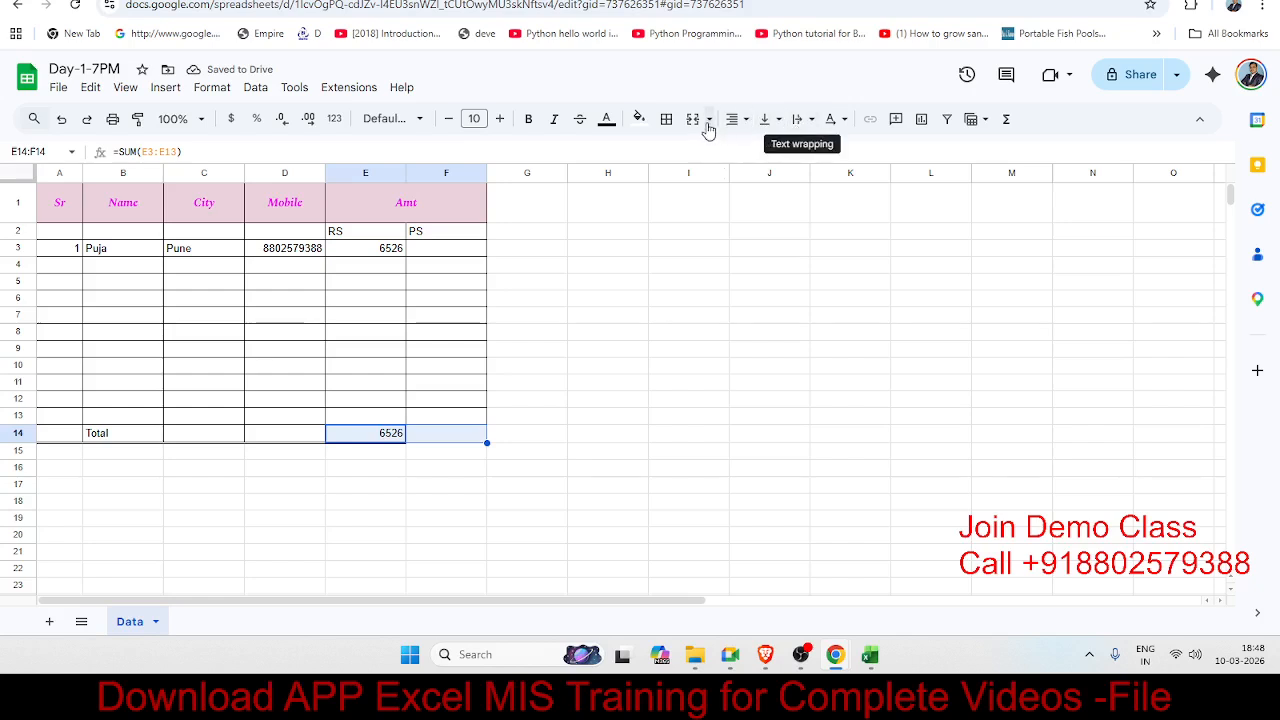
left_click(667, 120)
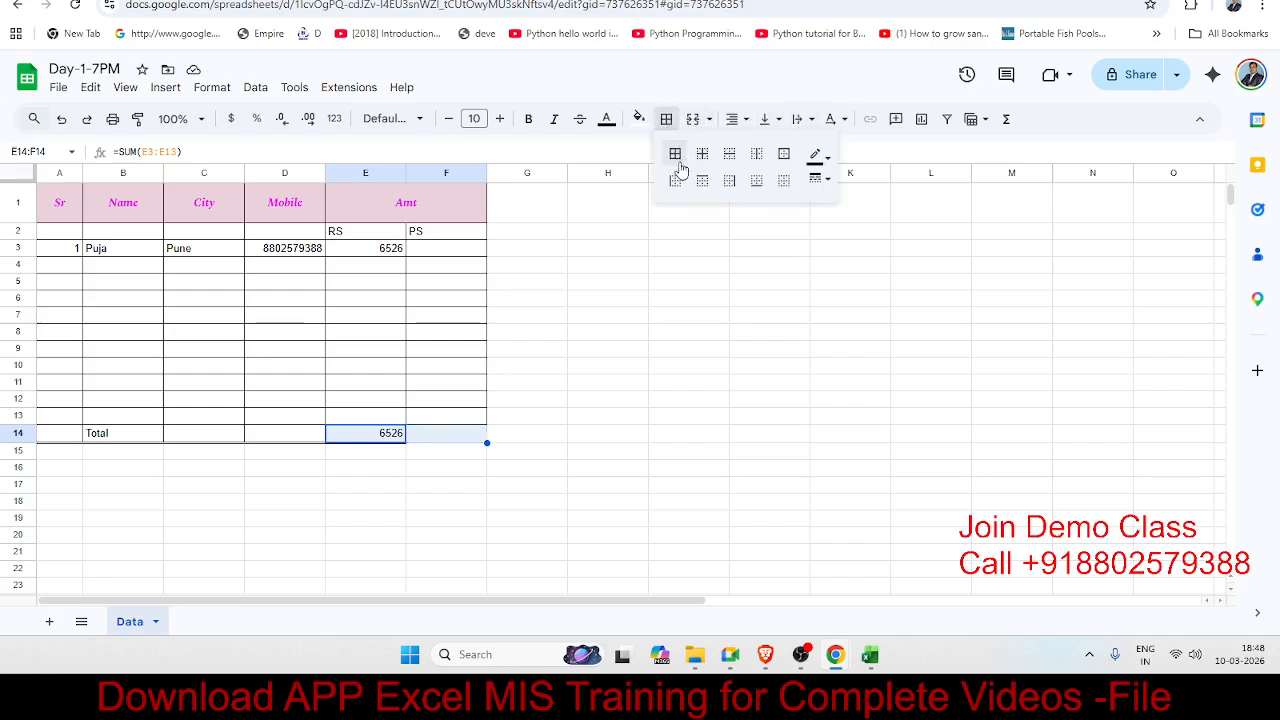
left_click(816, 179)
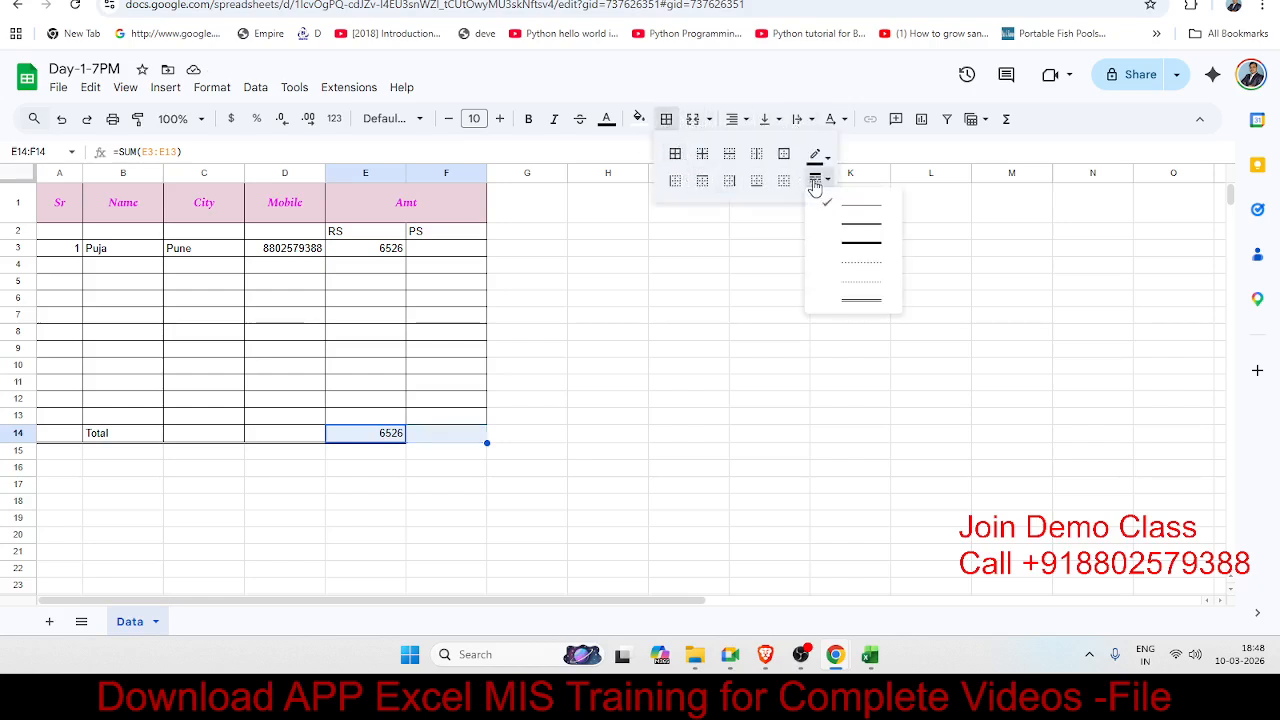
left_click(861, 304)
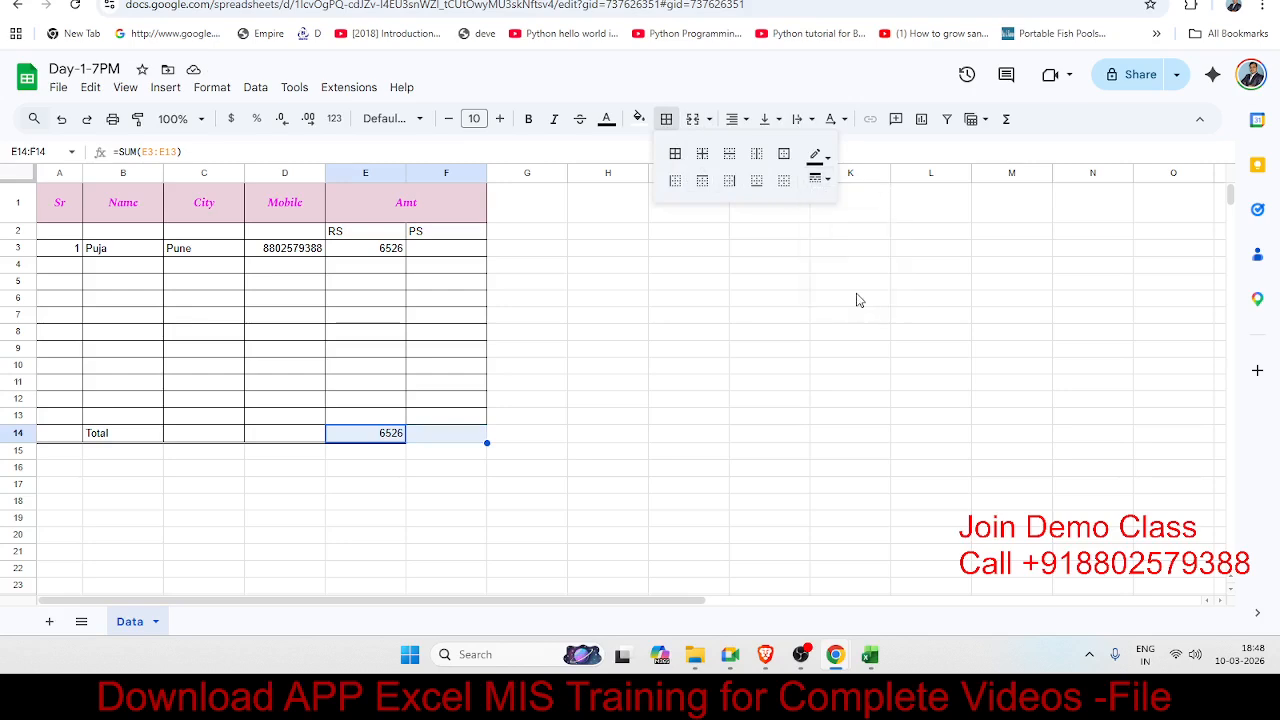
left_click(816, 180)
left_click(603, 300)
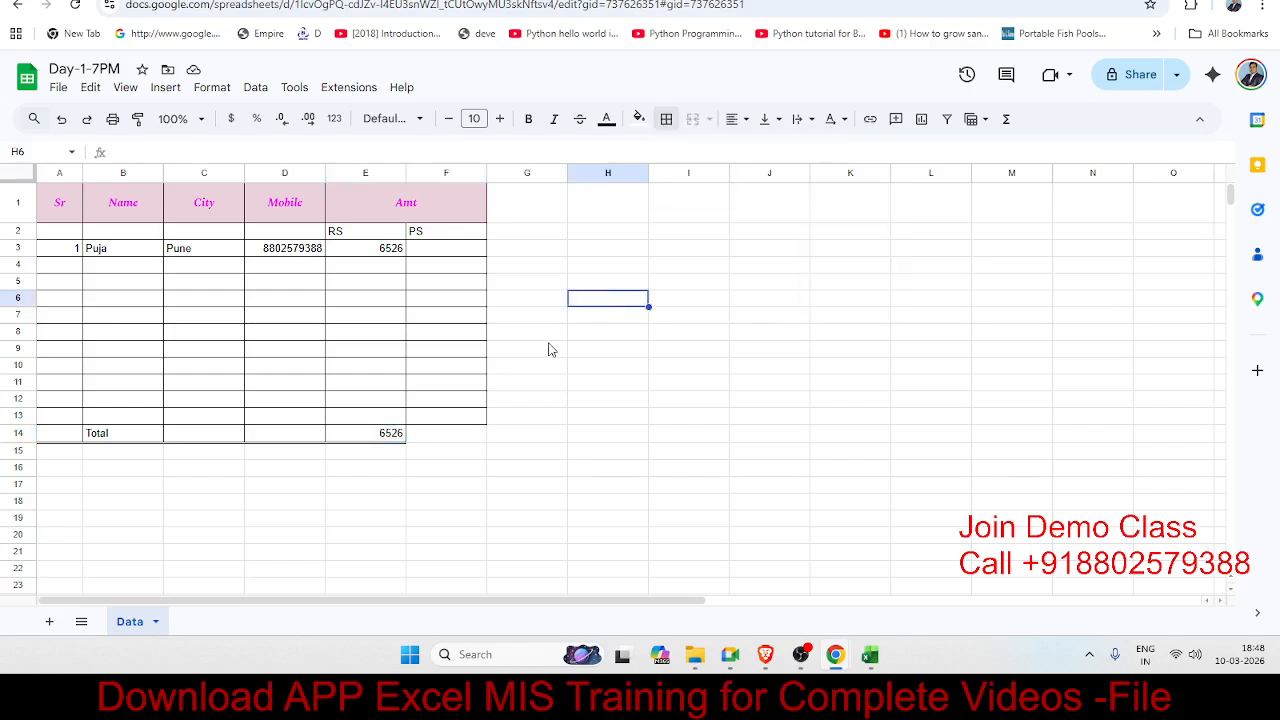
Step: Apply the border to F14 so the Total row is fully outlined
left_click(436, 437)
left_click(666, 119)
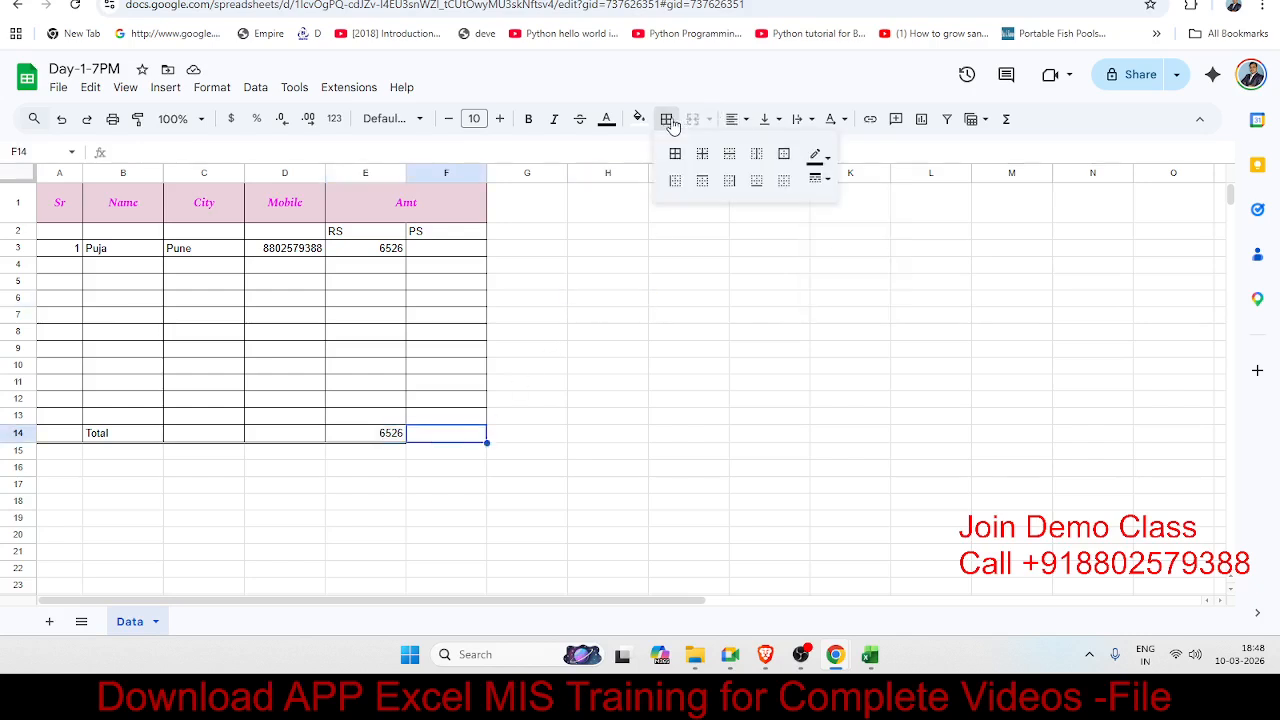
left_click(756, 185)
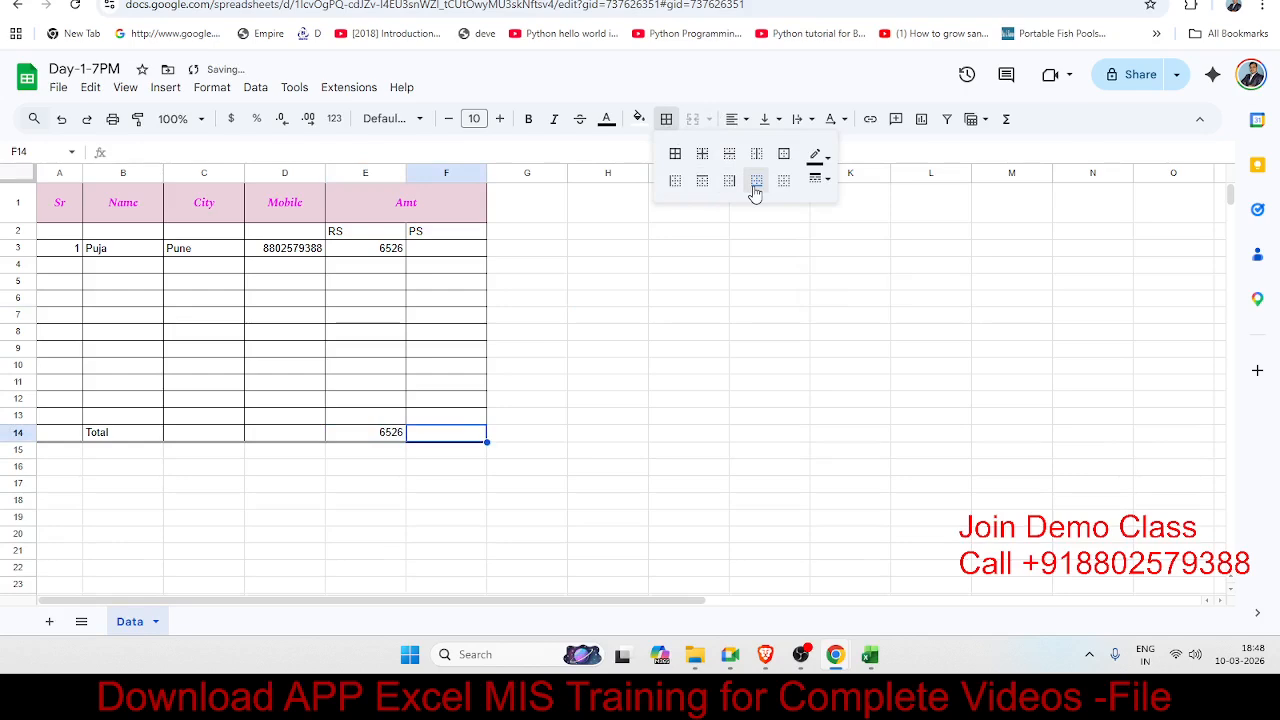
left_click(708, 318)
left_click(343, 268)
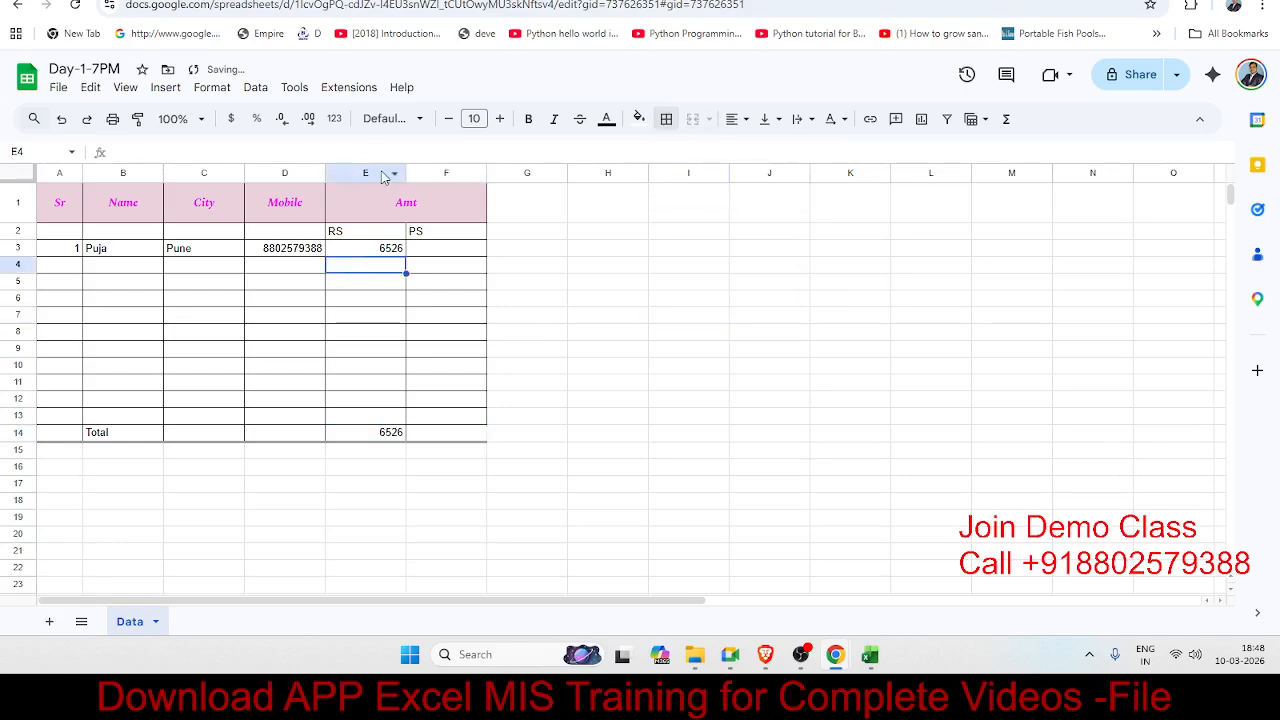
left_click(381, 172)
left_click(380, 197)
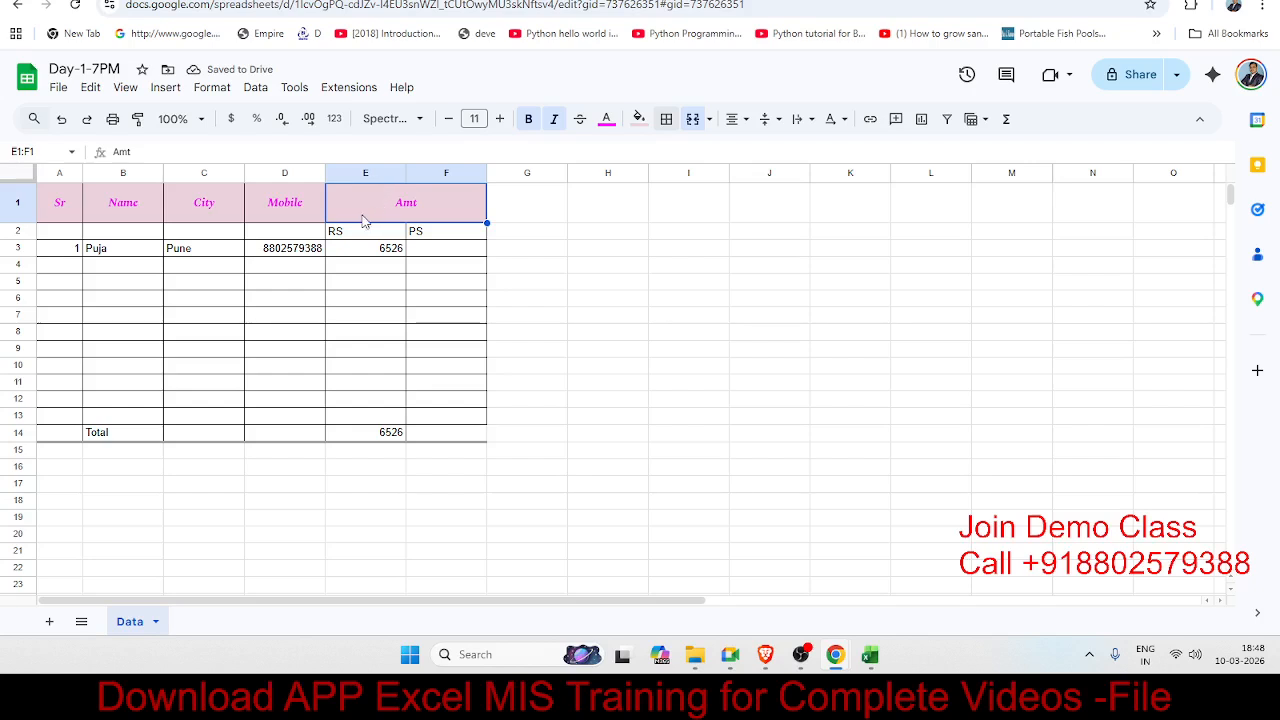
Step: Merge D1:D2, C1:C2, B1:B2 and A1:A2 so the Mobile, City, Name and Sr headers span both rows
left_click(344, 233)
left_click(268, 214)
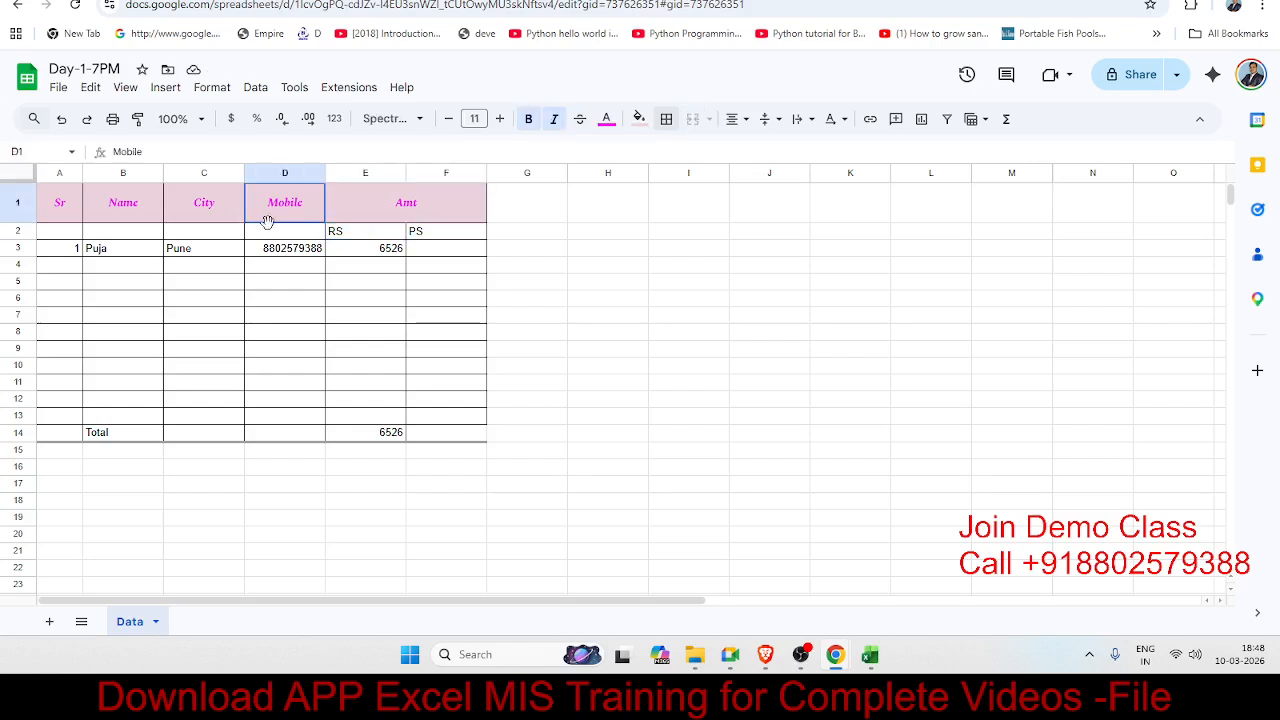
left_click_drag(268, 221, 270, 238)
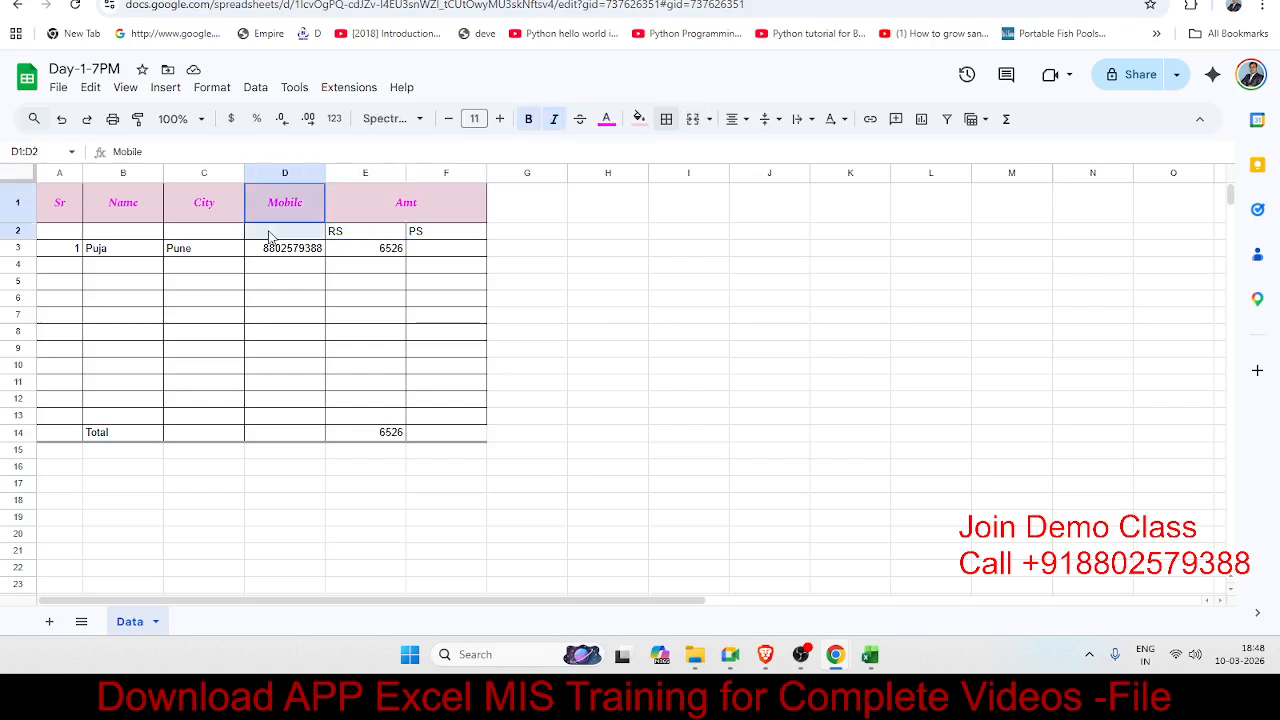
left_click(691, 119)
left_click_drag(203, 205, 206, 230)
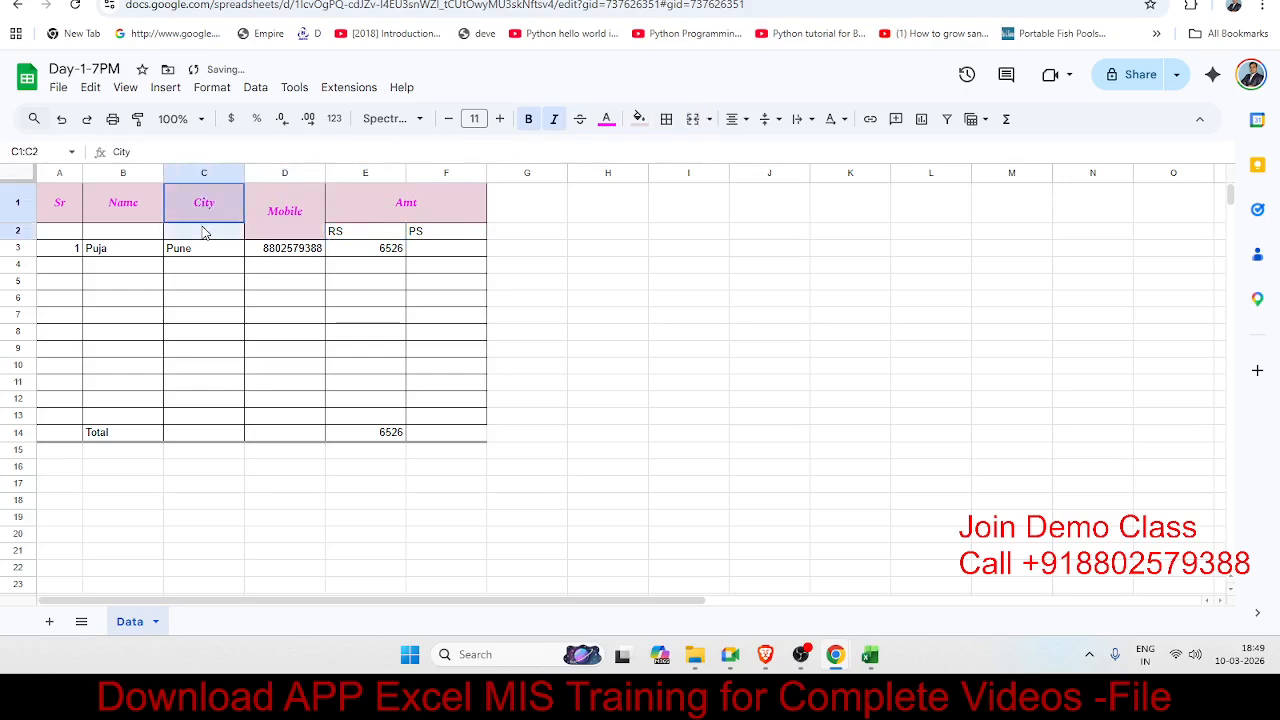
left_click(691, 119)
left_click_drag(149, 210, 149, 229)
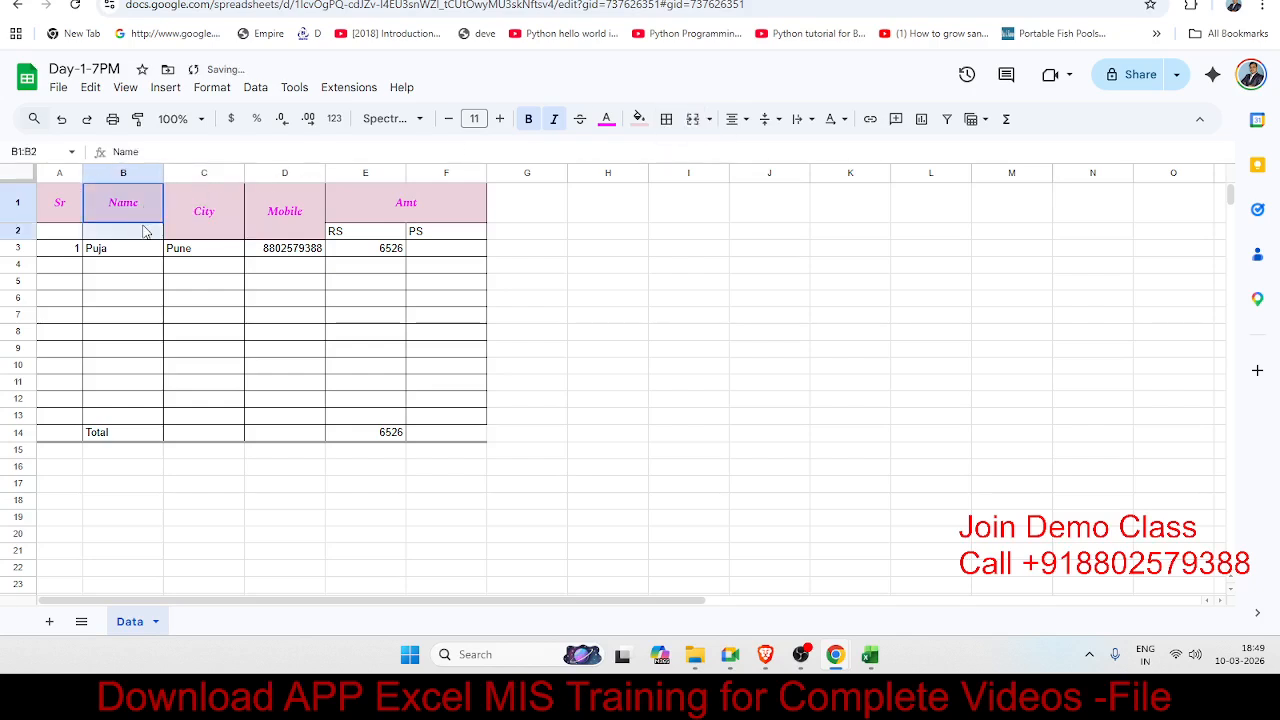
left_click(693, 119)
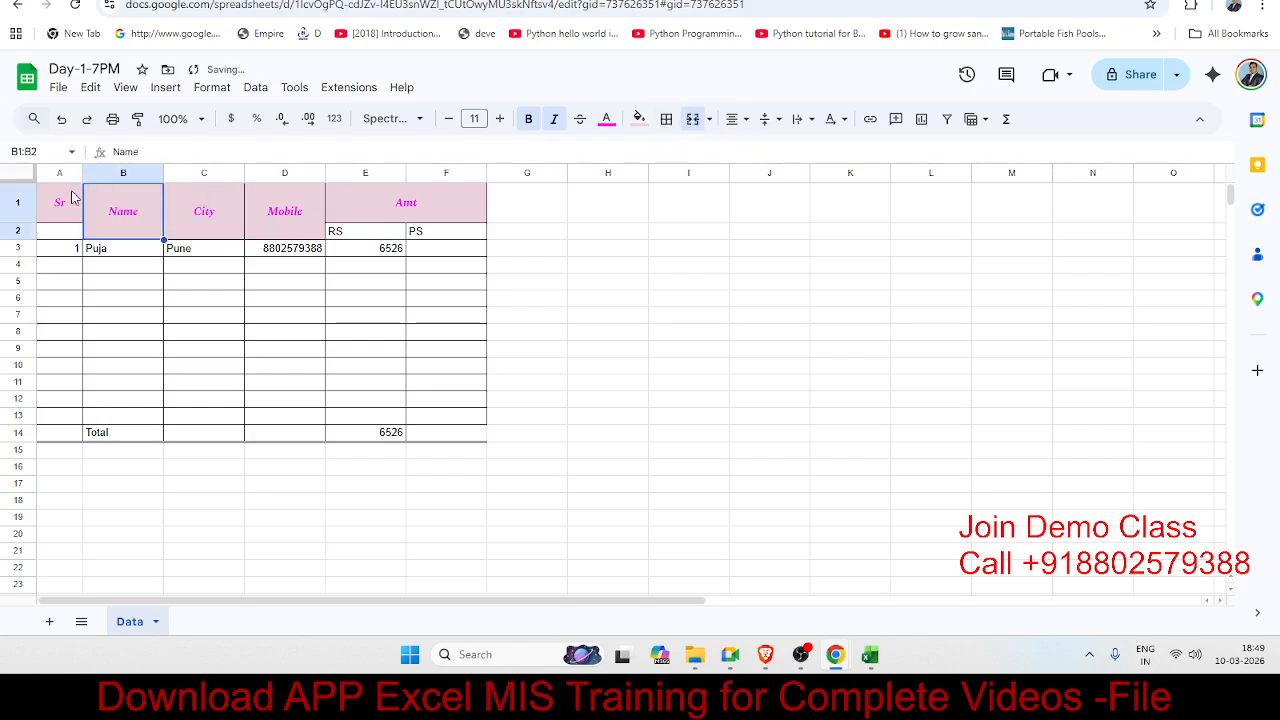
left_click_drag(70, 200, 66, 240)
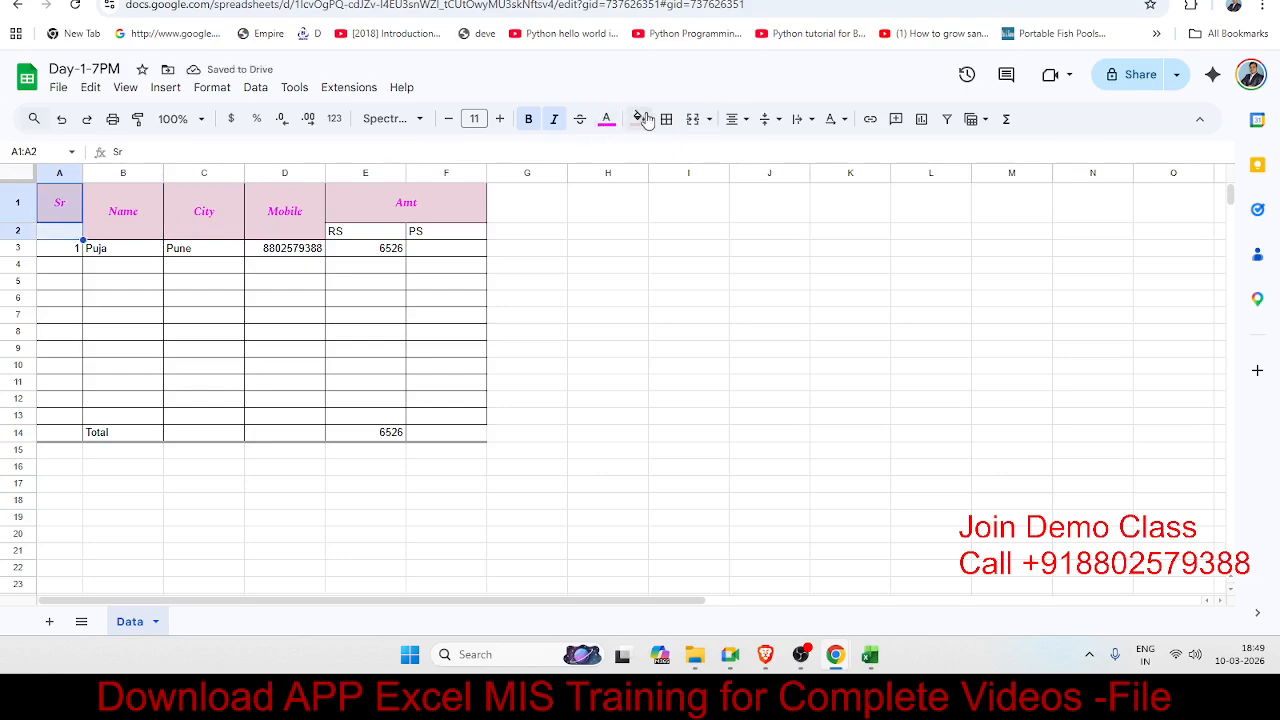
left_click(693, 119)
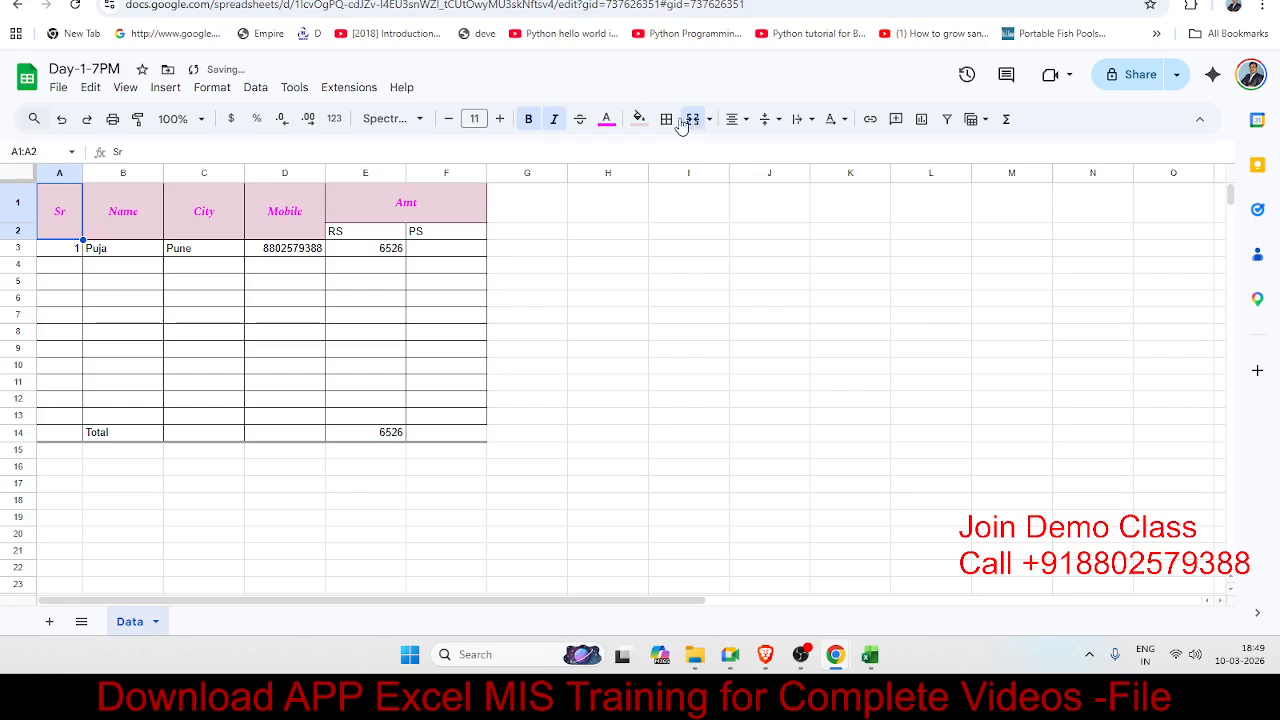
left_click(376, 283)
left_click_drag(357, 236, 436, 236)
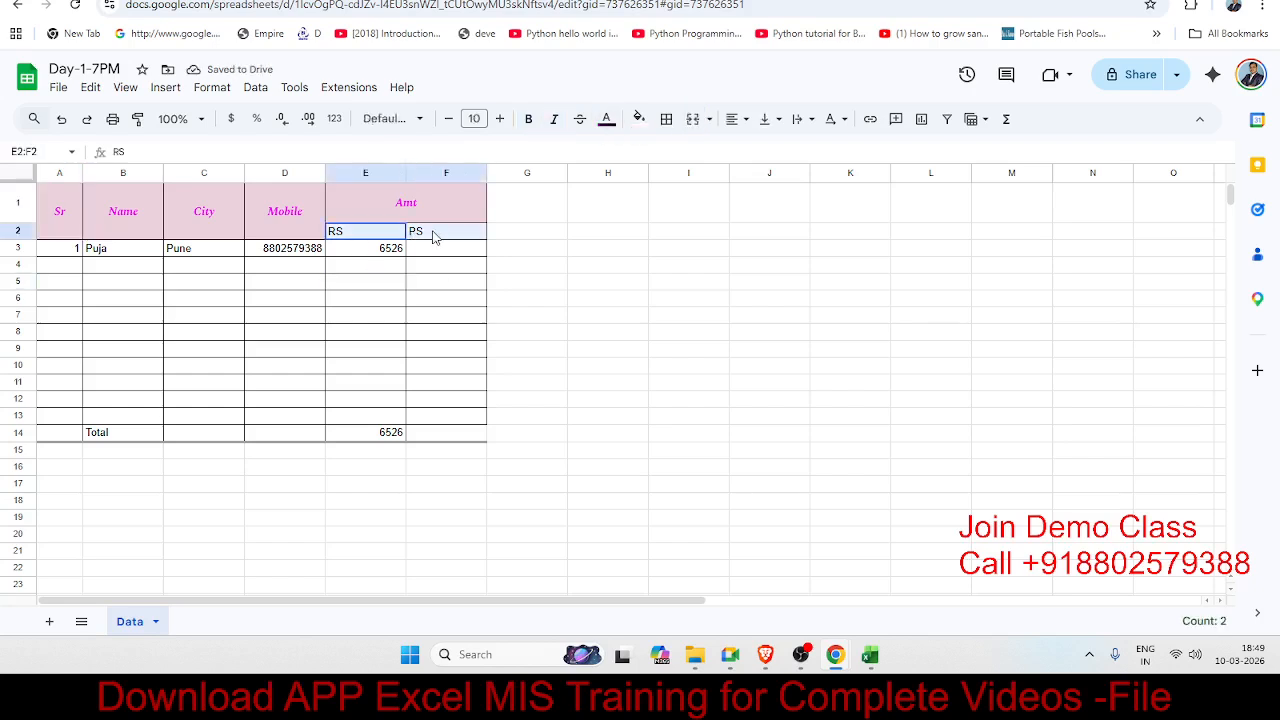
Step: Give the RS and PS cells E2:F2 a light purple fill, magenta text and centre alignment
left_click(638, 120)
left_click(802, 229)
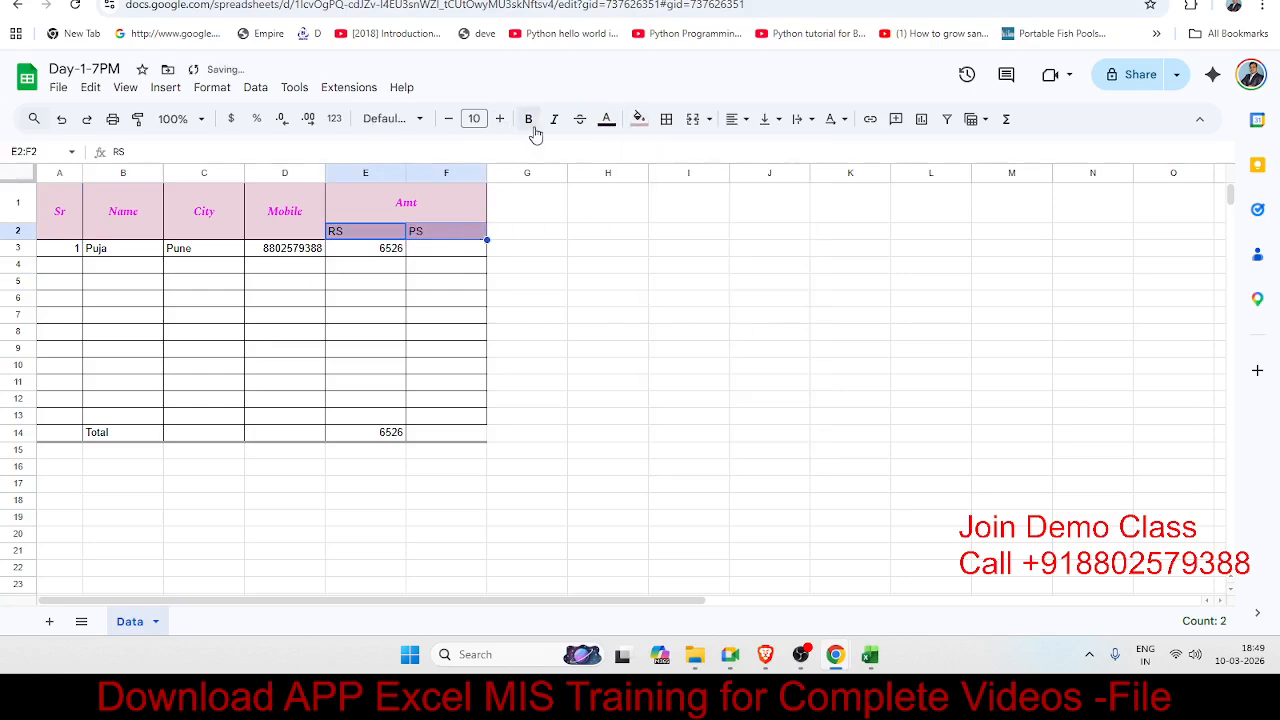
left_click(607, 120)
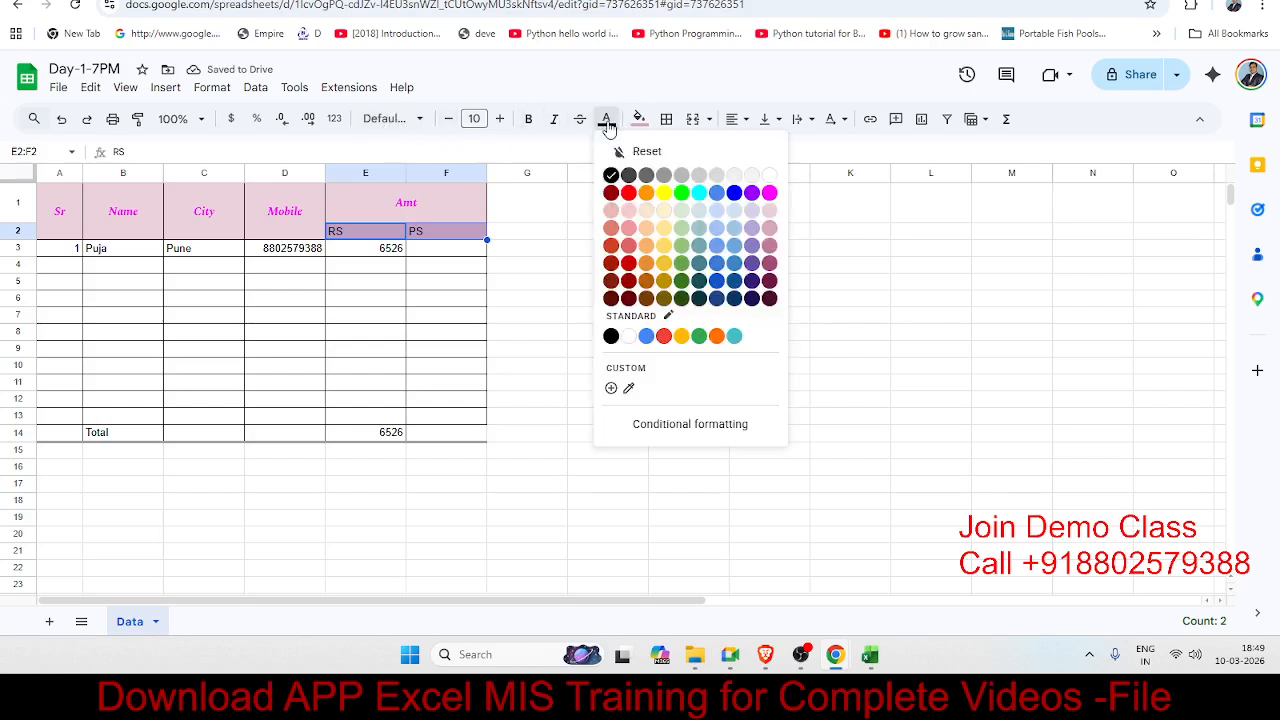
left_click(765, 197)
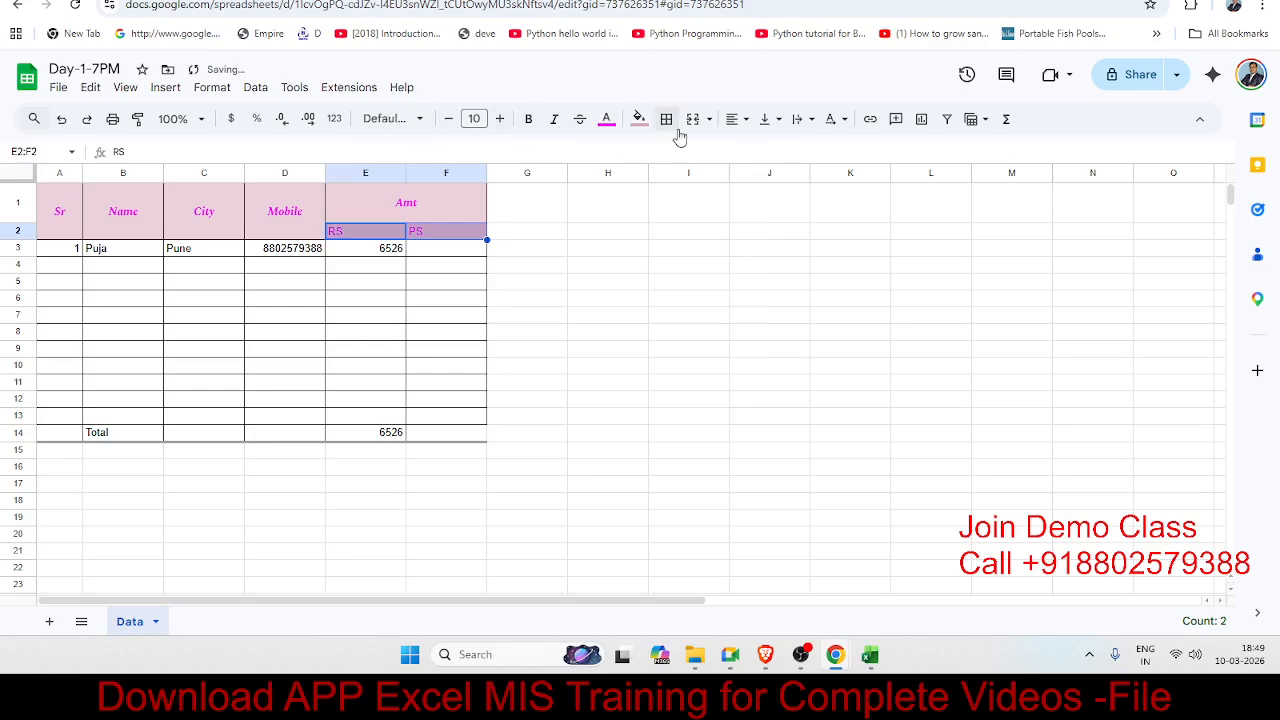
left_click(732, 122)
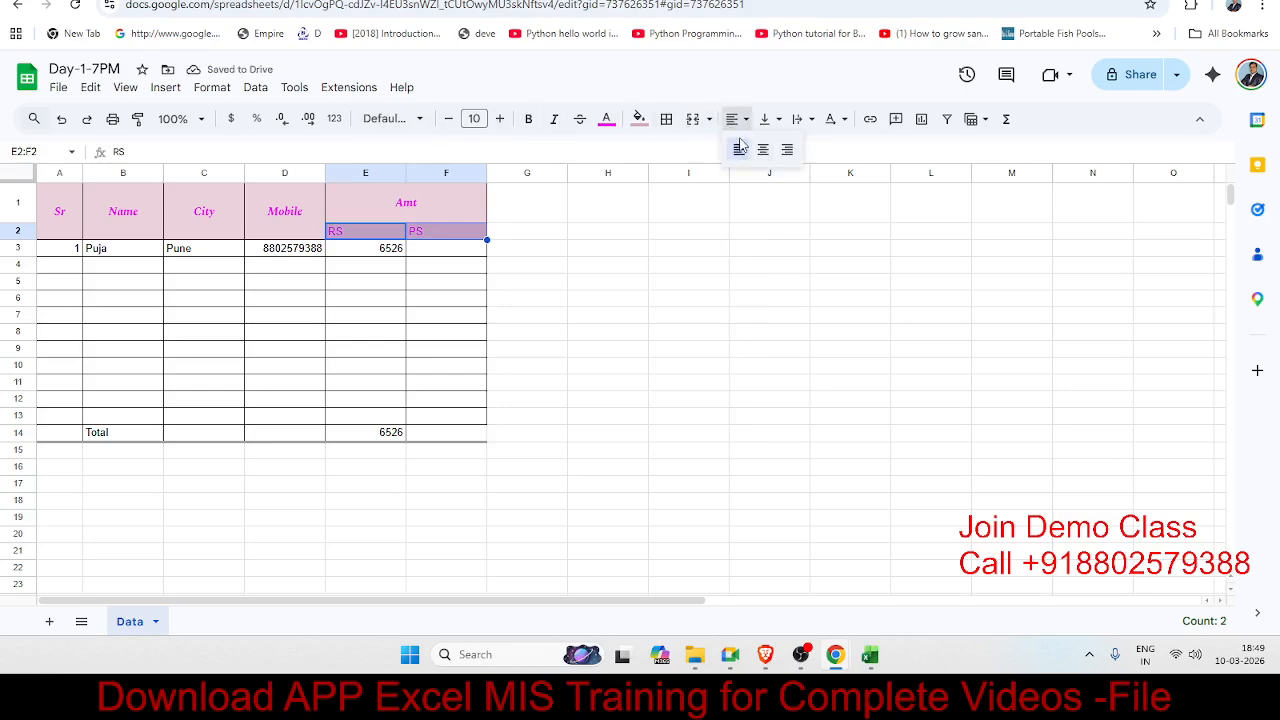
left_click(762, 150)
Step: Narrow column F, leaving the header rows' fill unchanged
left_click(451, 317)
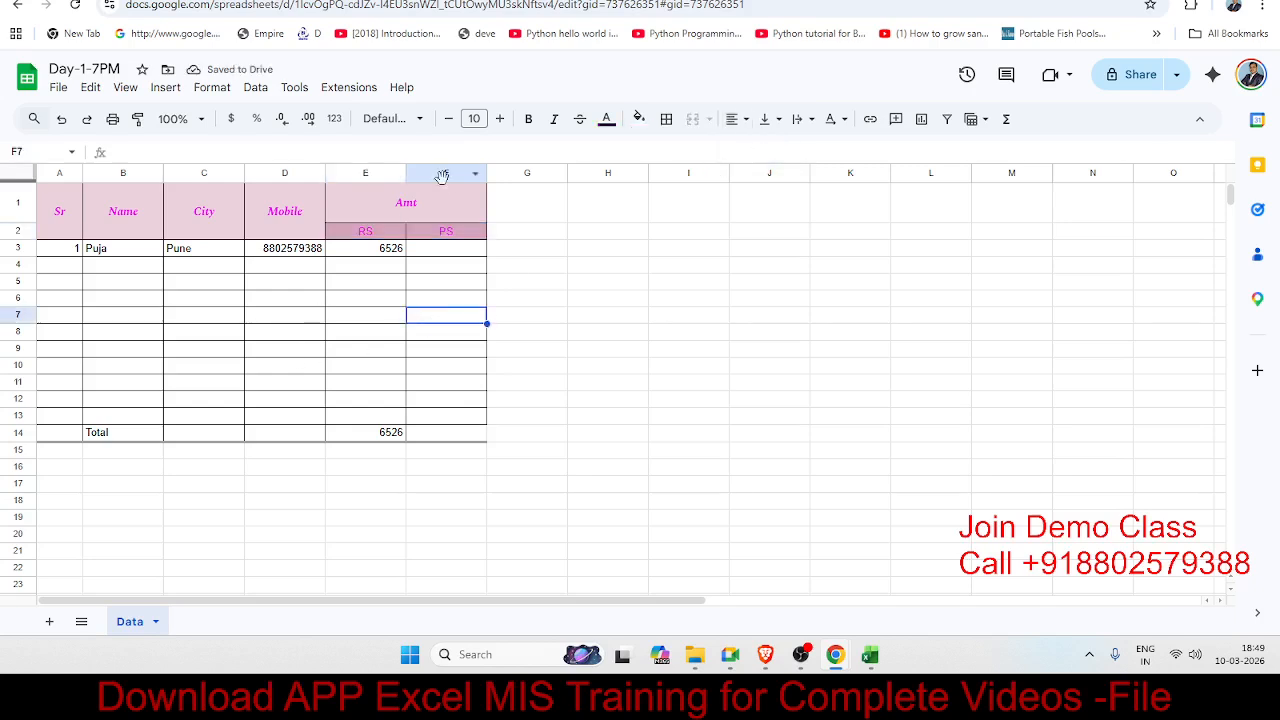
left_click_drag(487, 173, 393, 173)
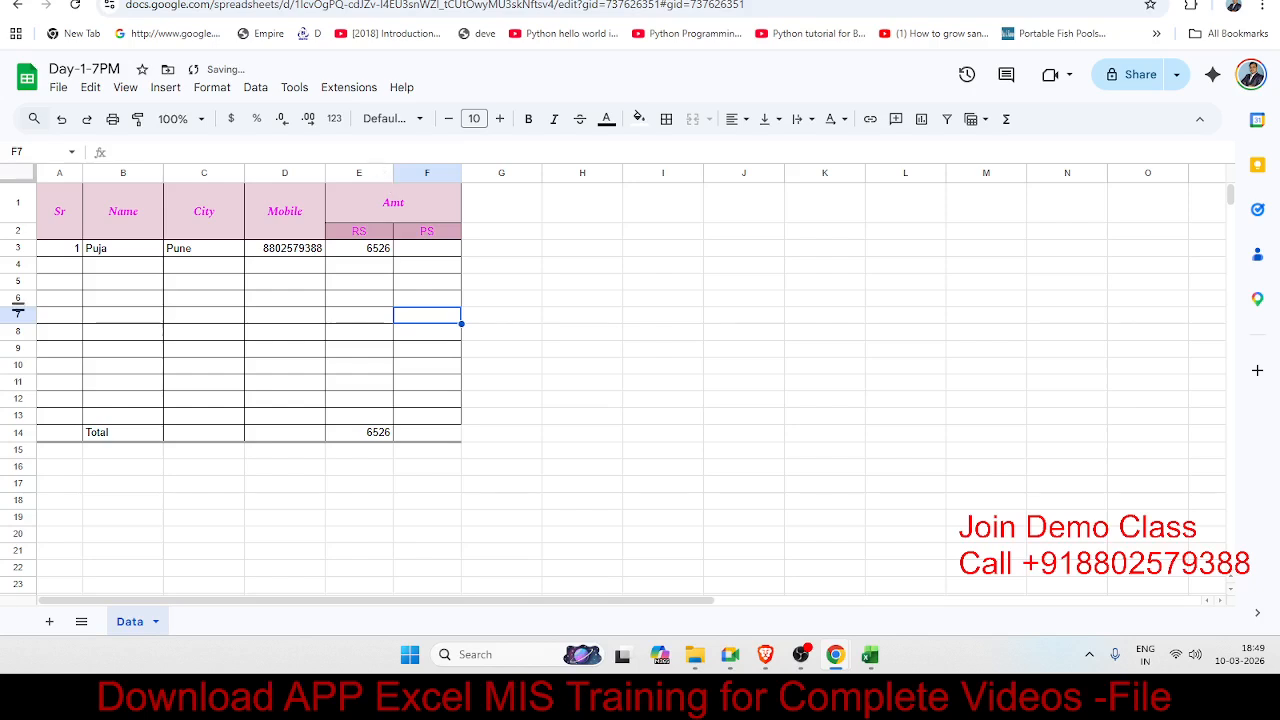
left_click_drag(65, 210, 372, 211)
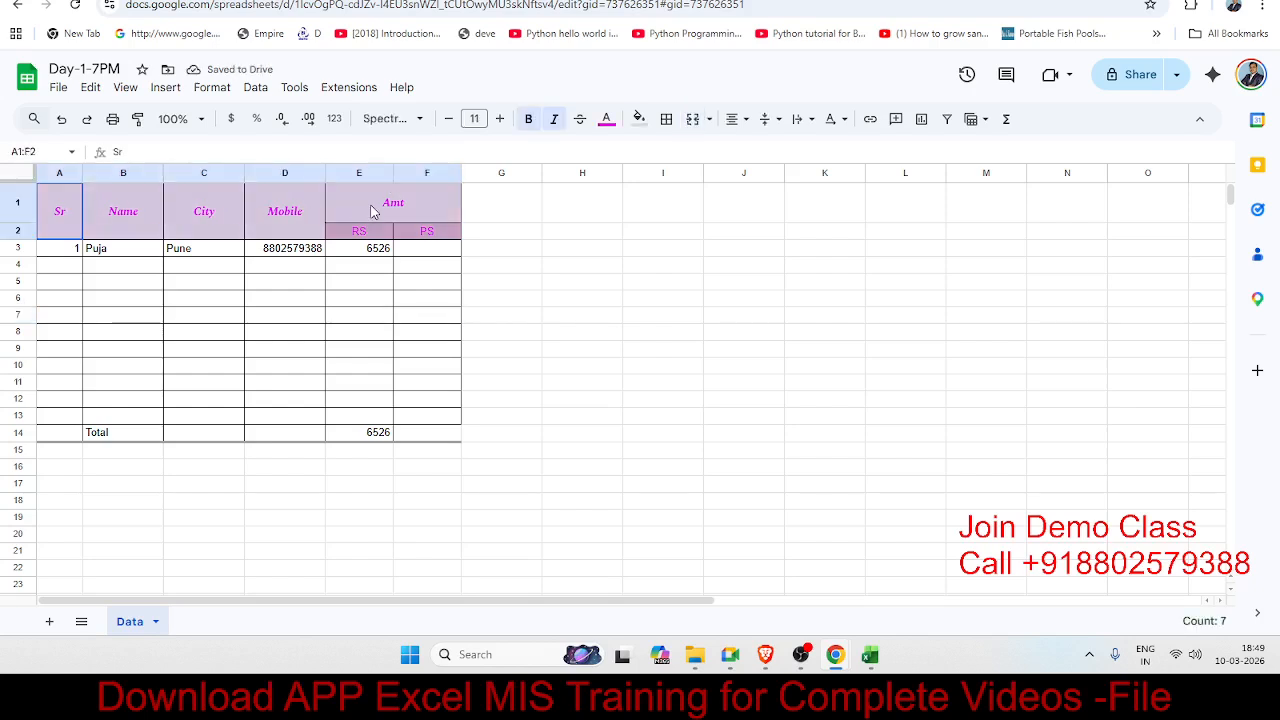
left_click(639, 118)
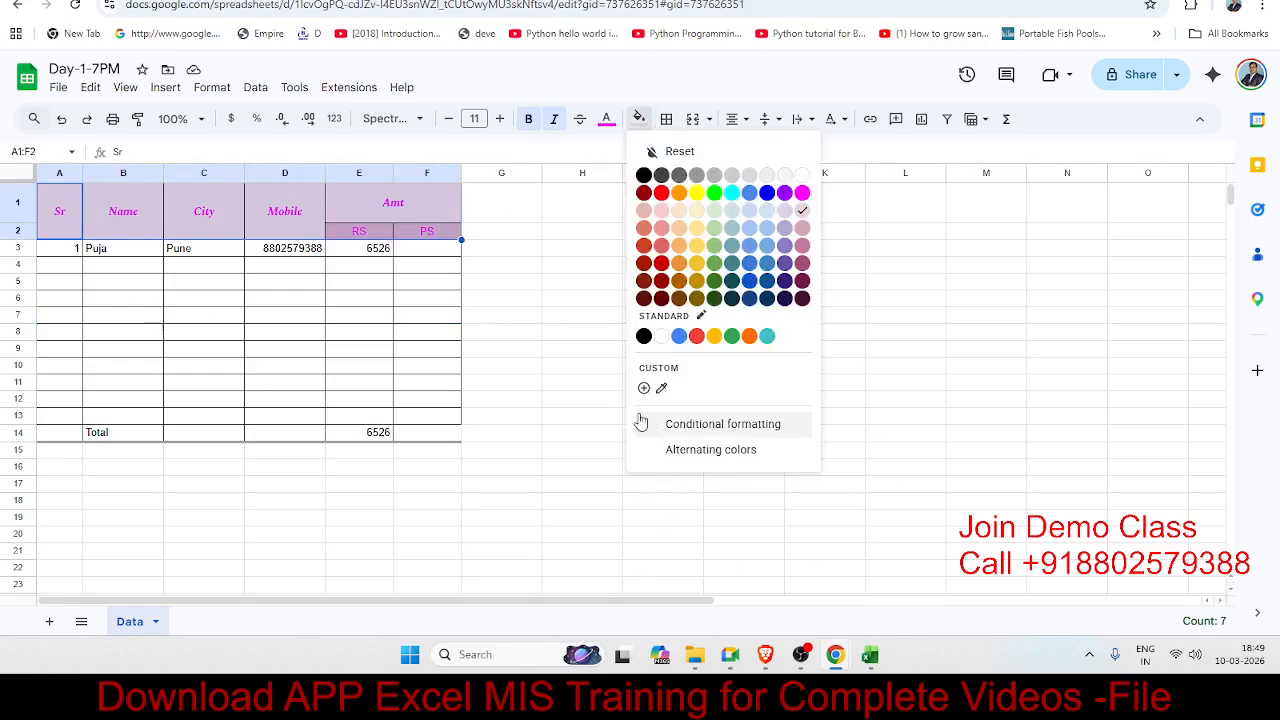
left_click(212, 331)
left_click(120, 211)
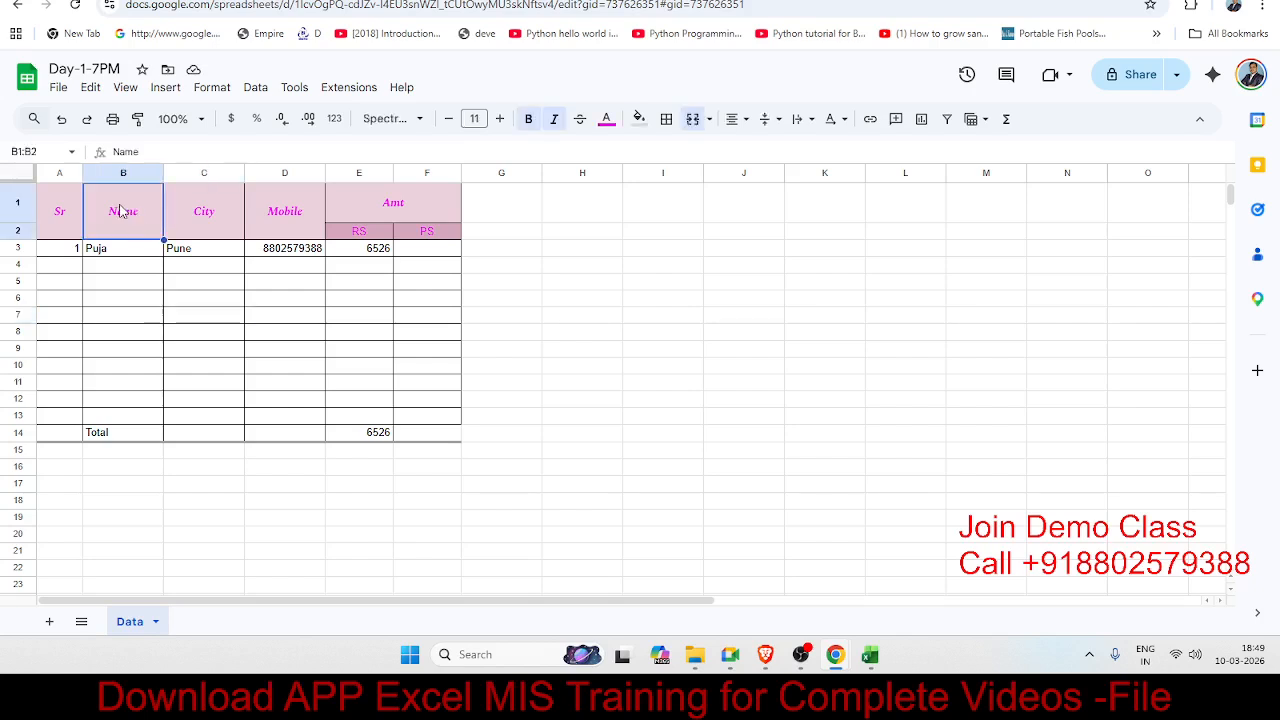
left_click_drag(100, 250, 386, 377)
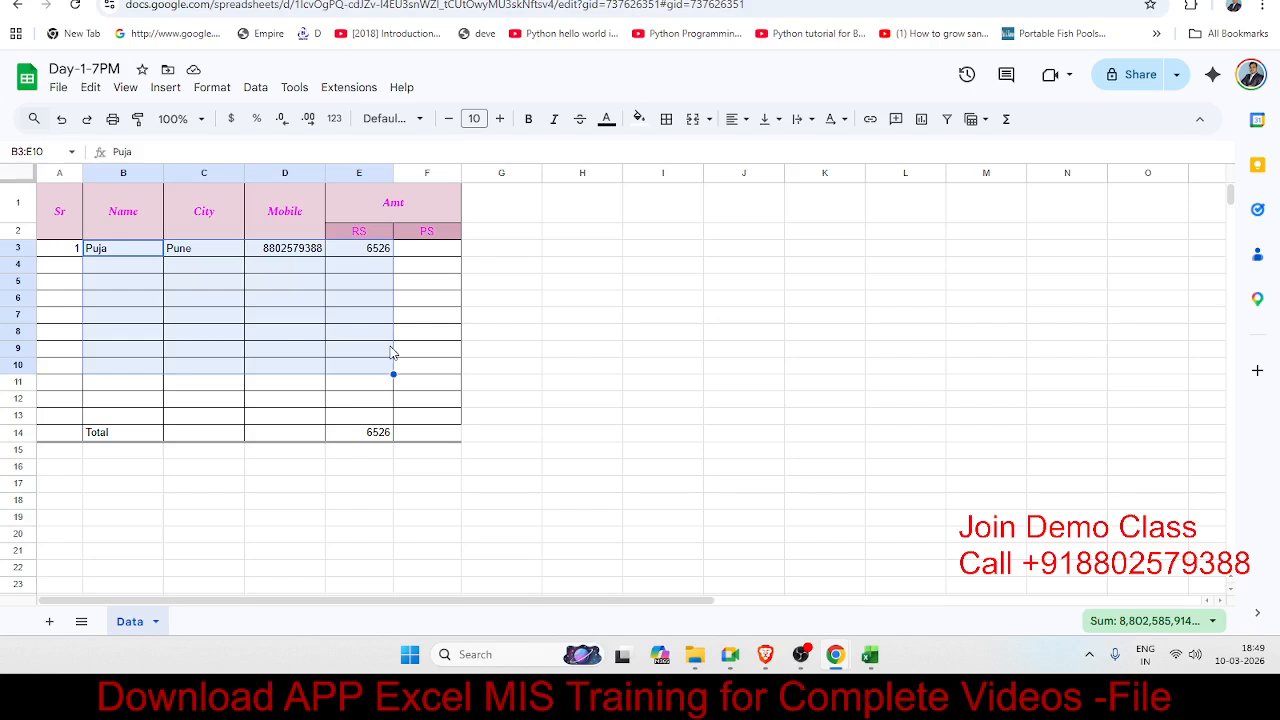
Step: Format the E3:E14 amounts as dollar currency so 6526 reads $6,526.00
left_click(344, 320)
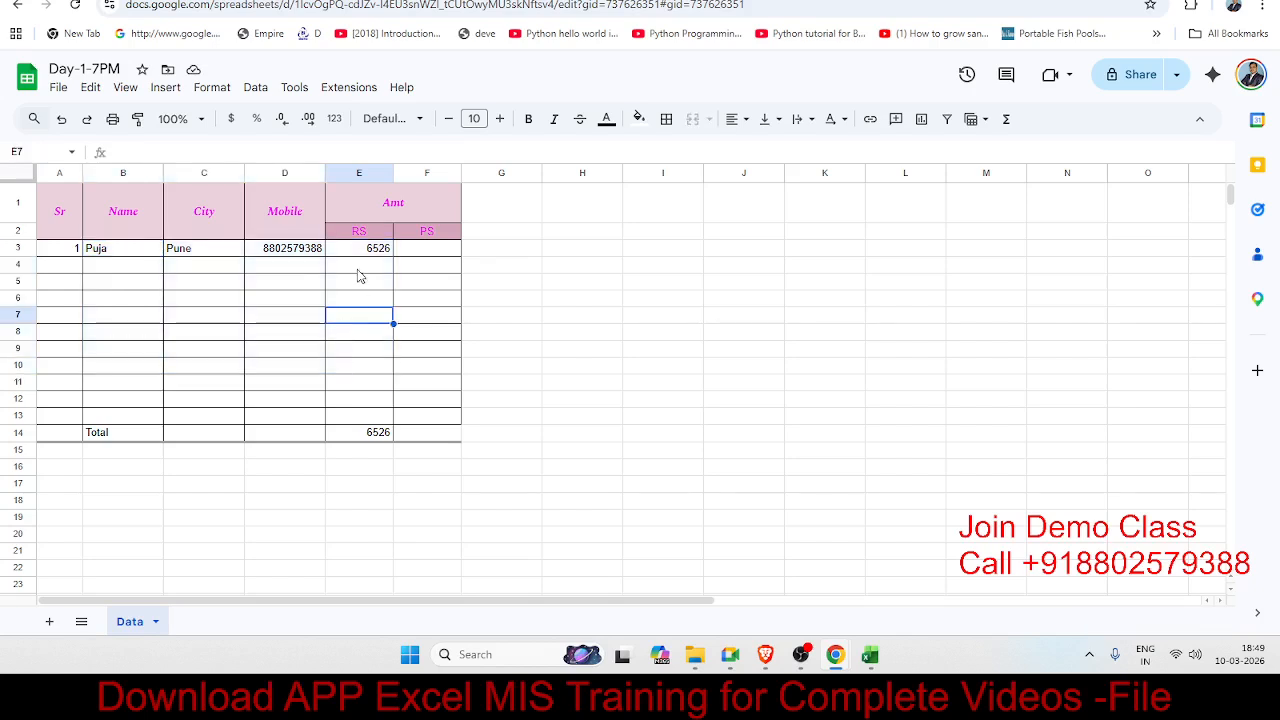
left_click_drag(358, 252, 340, 432)
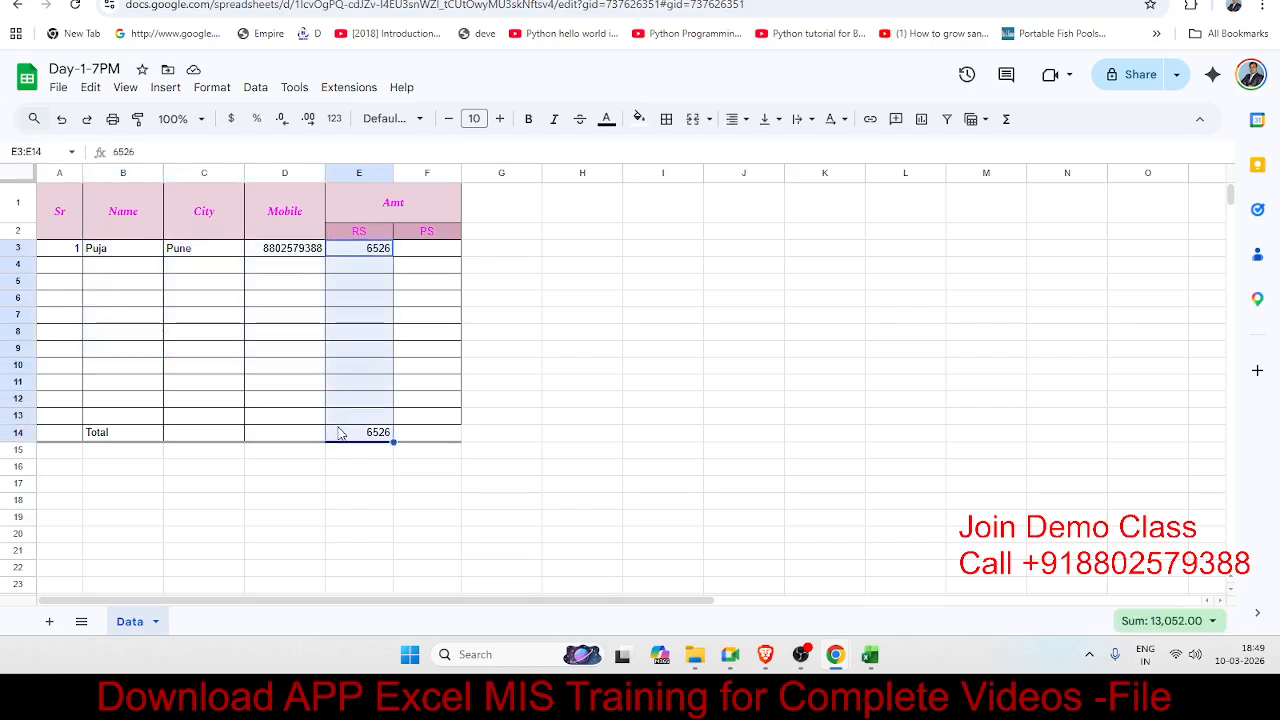
left_click(233, 119)
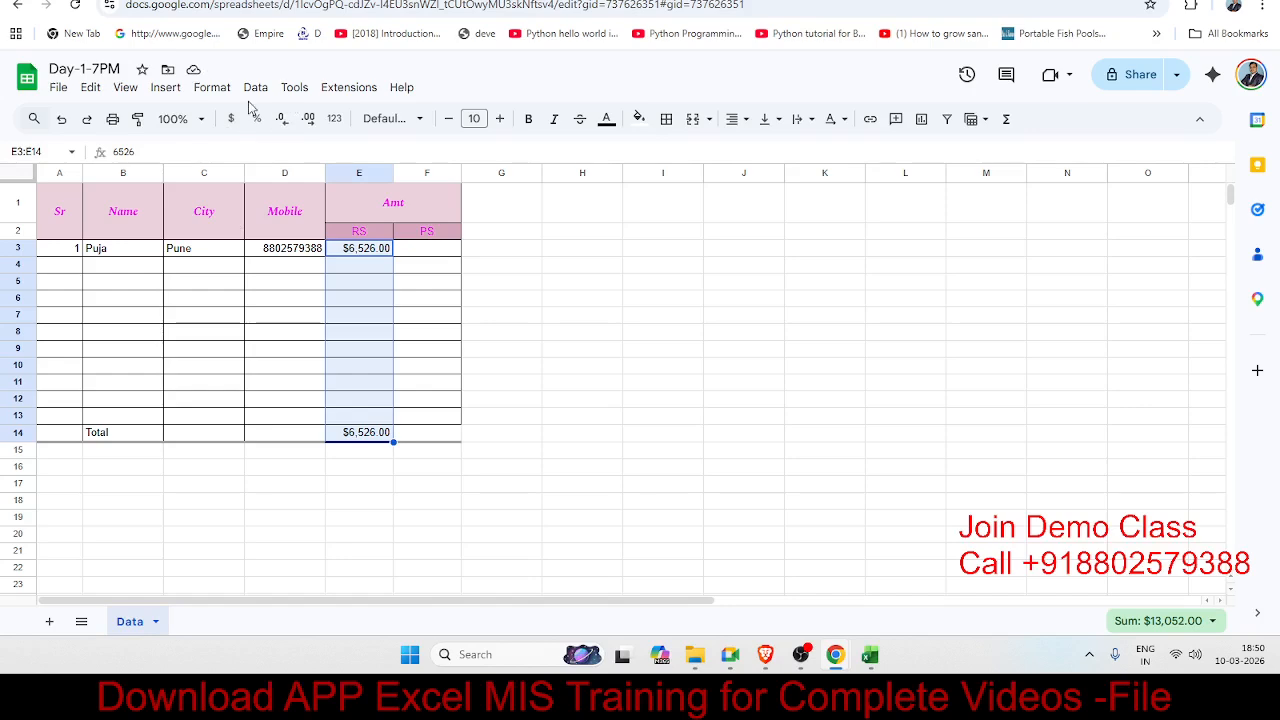
left_click(216, 88)
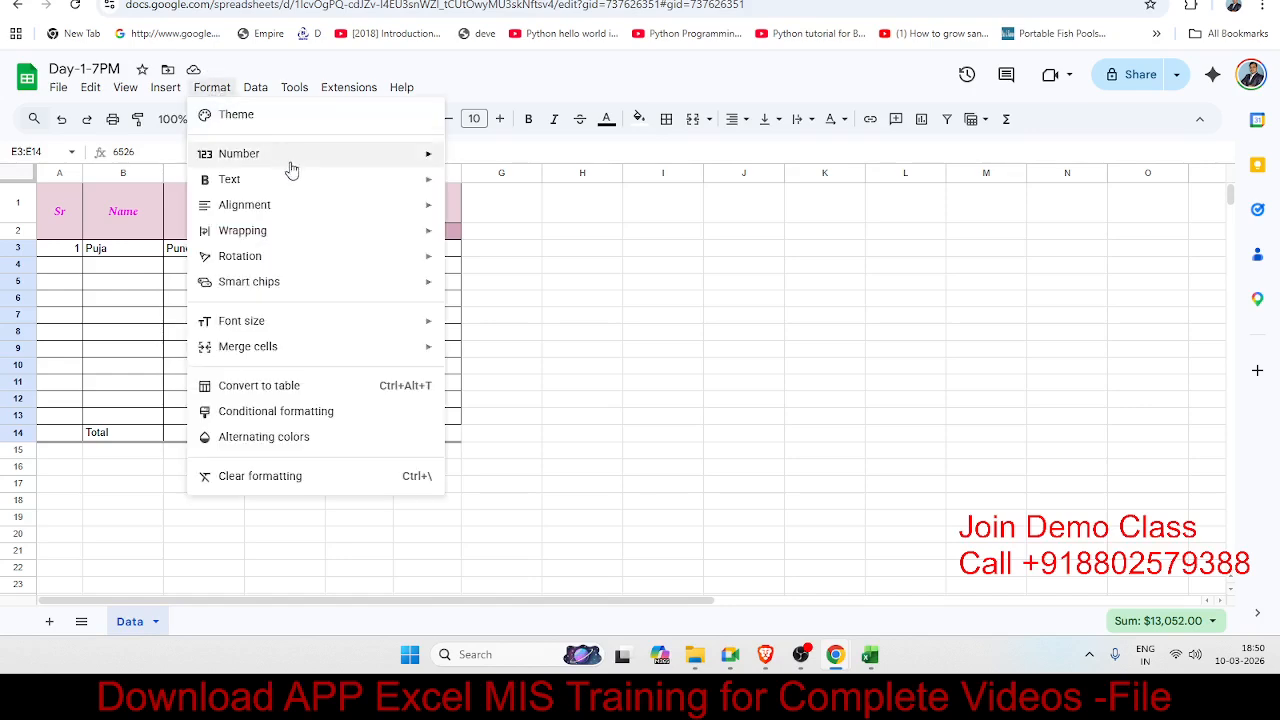
mouse_move(291, 162)
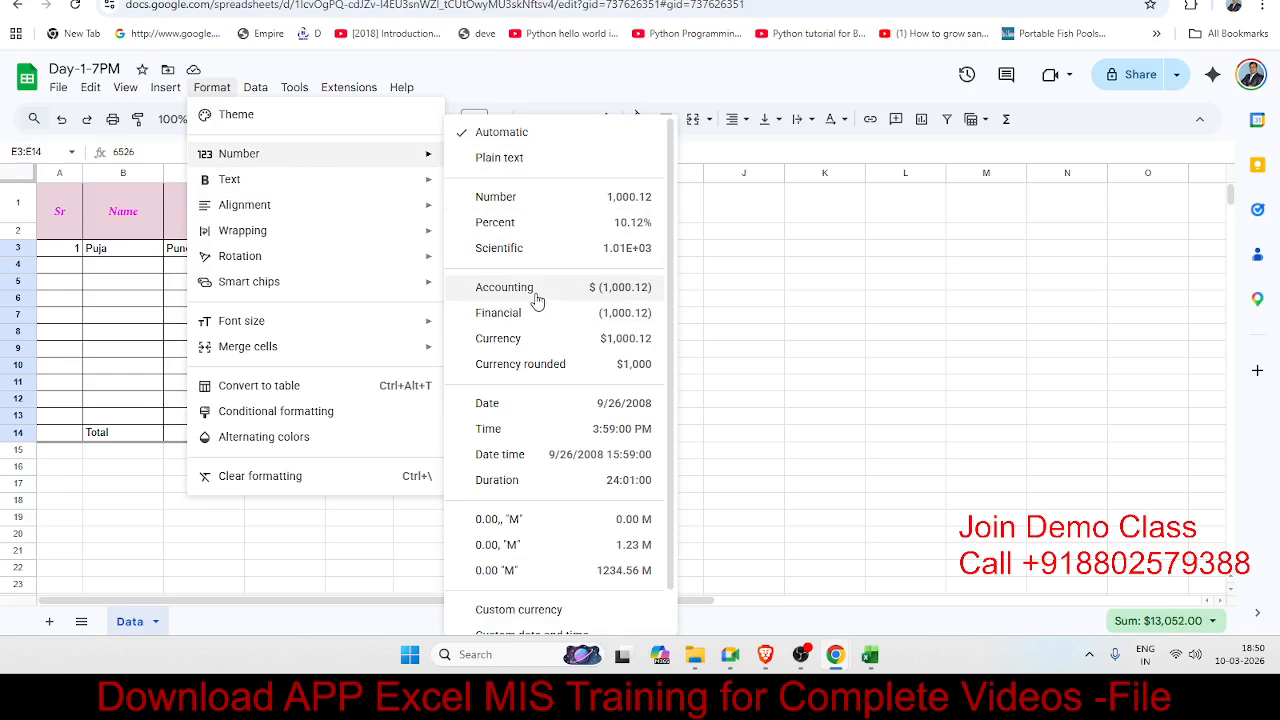
left_click(537, 342)
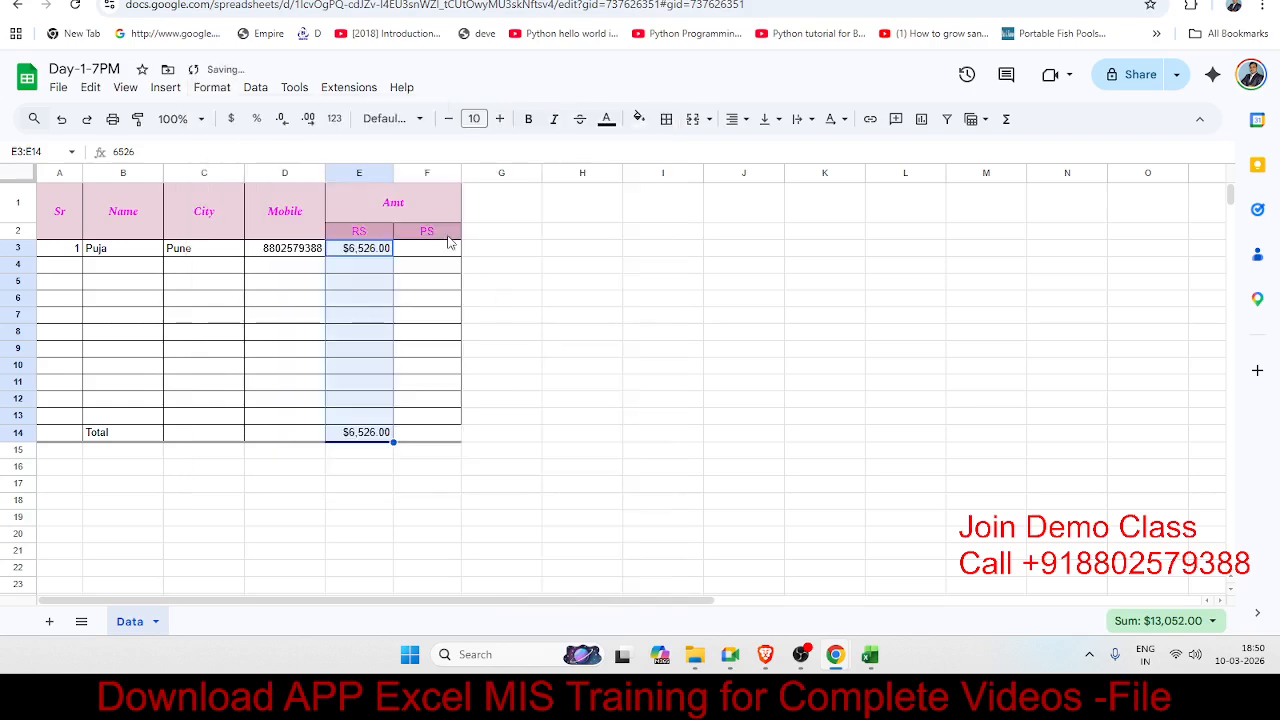
left_click(254, 119)
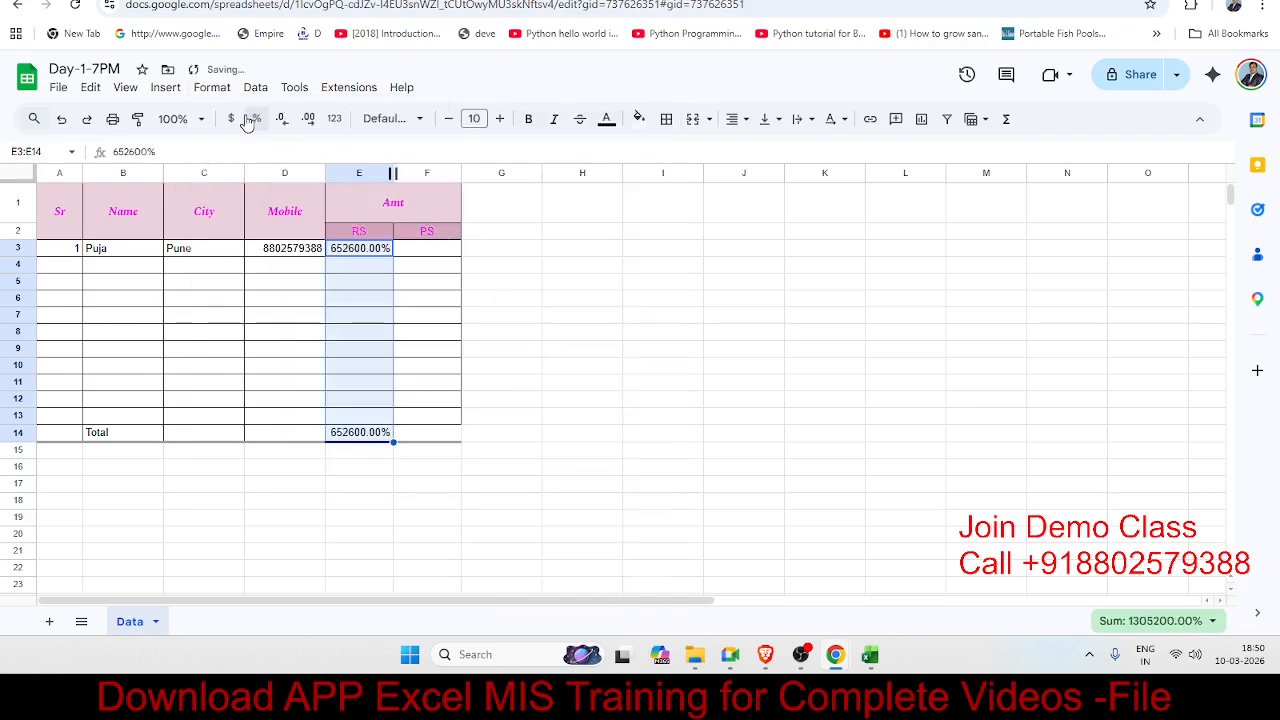
left_click(238, 122)
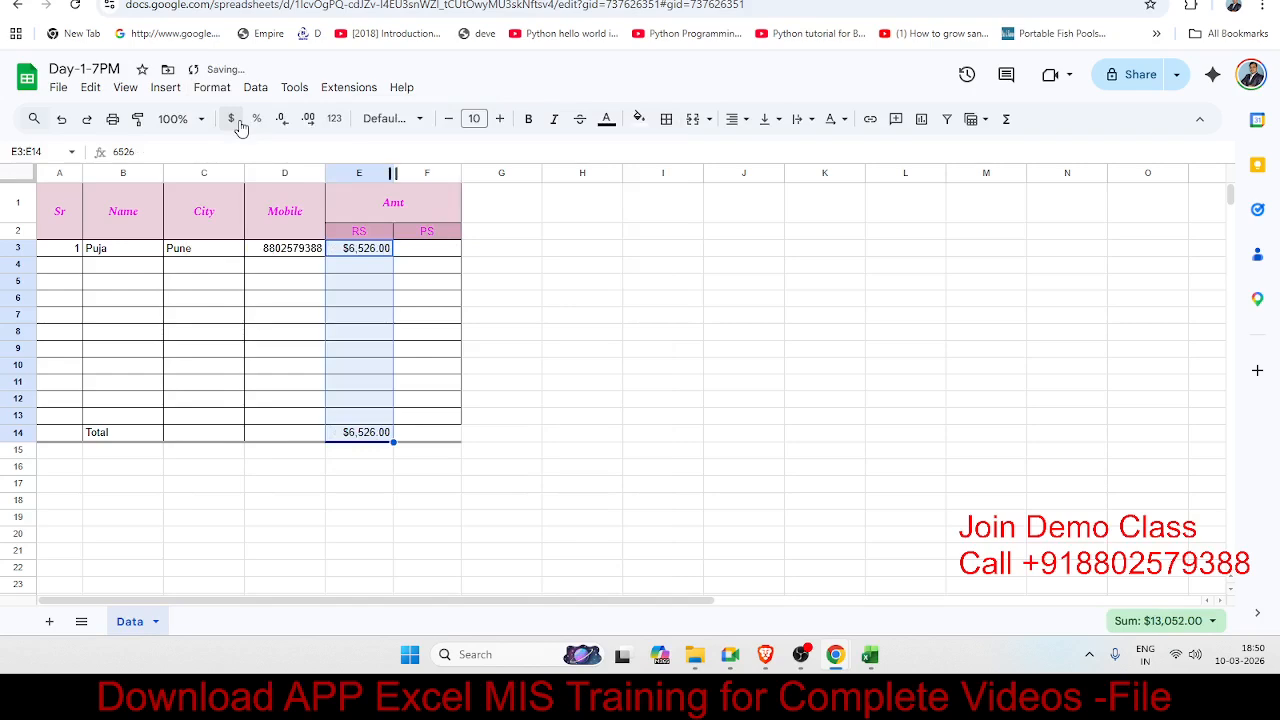
left_click(212, 88)
mouse_move(255, 88)
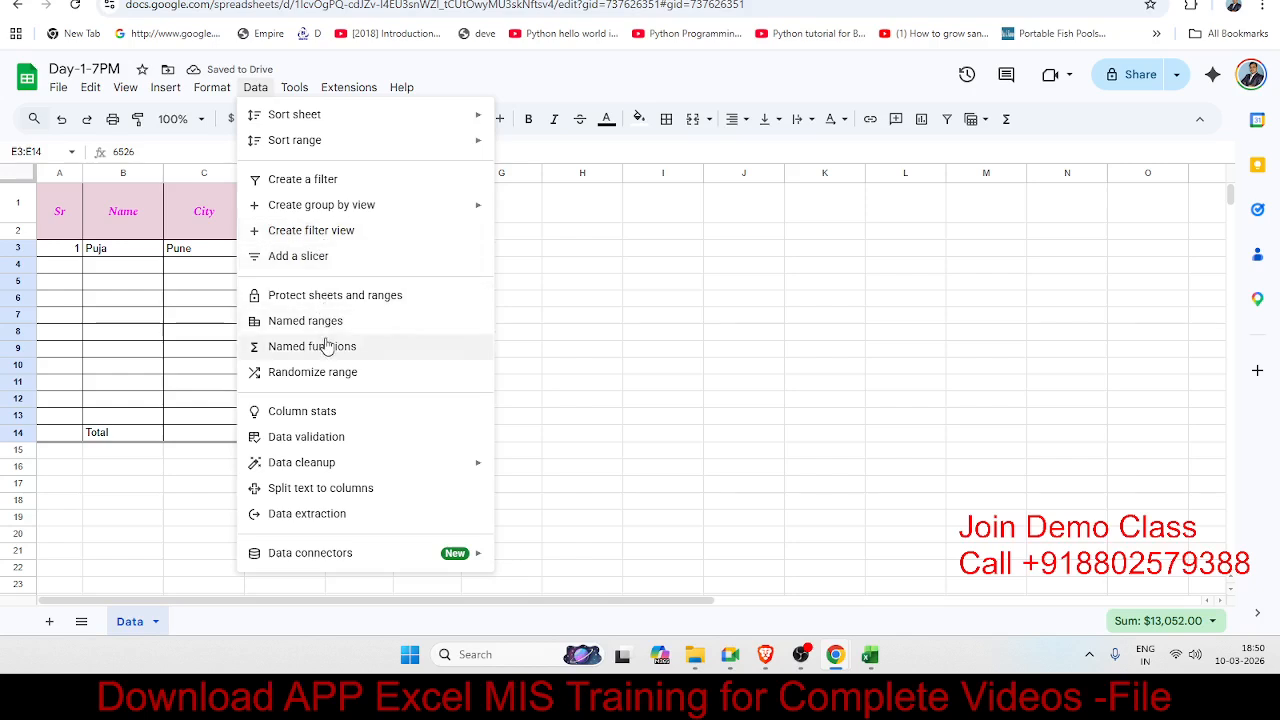
mouse_move(214, 87)
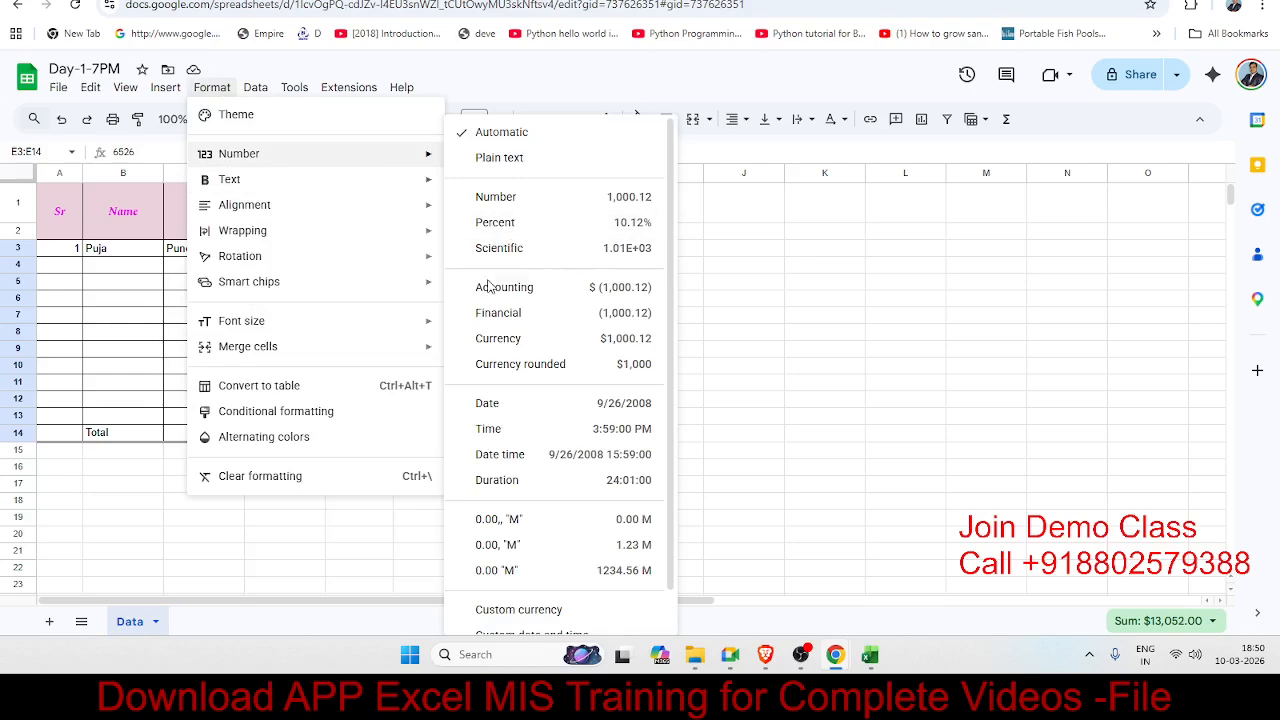
Step: Switch the E3:E14 amounts to Indian Rupee custom currency, showing ₹6,526.00
left_click(536, 612)
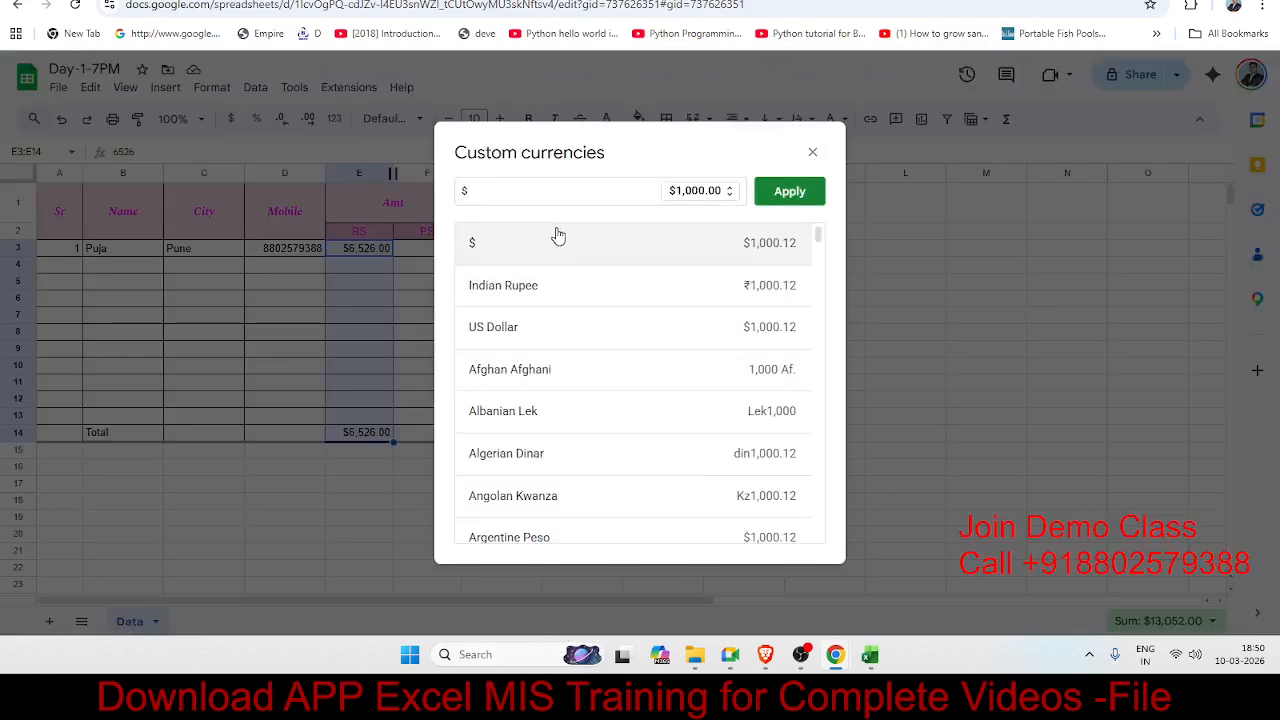
scroll(527, 316, "down", 5)
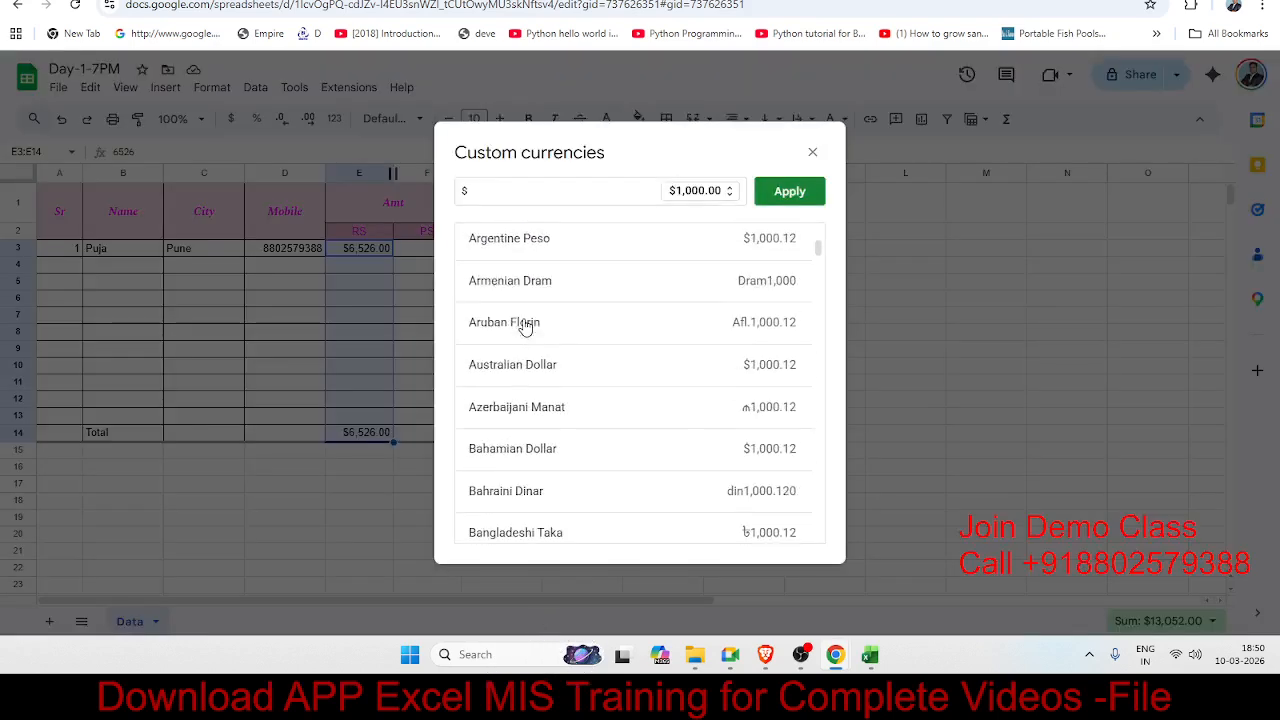
scroll(525, 321, "down", 1)
left_click(500, 188)
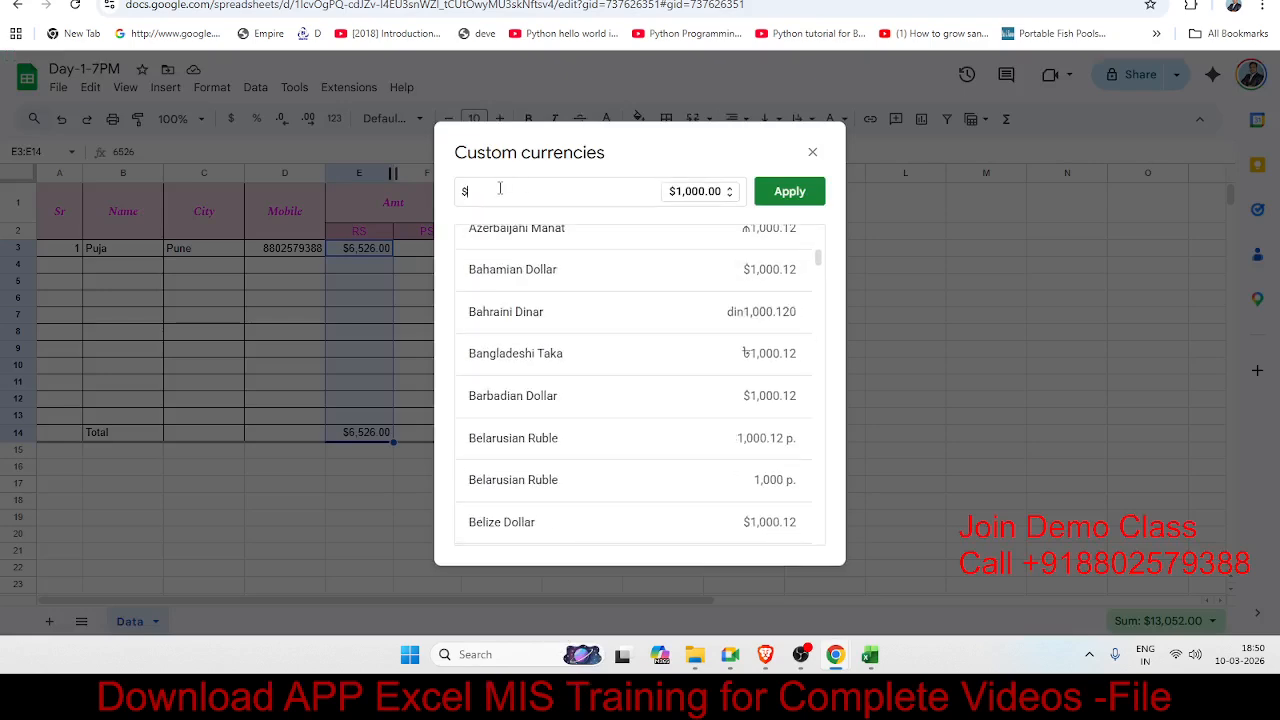
key("BackSpace")
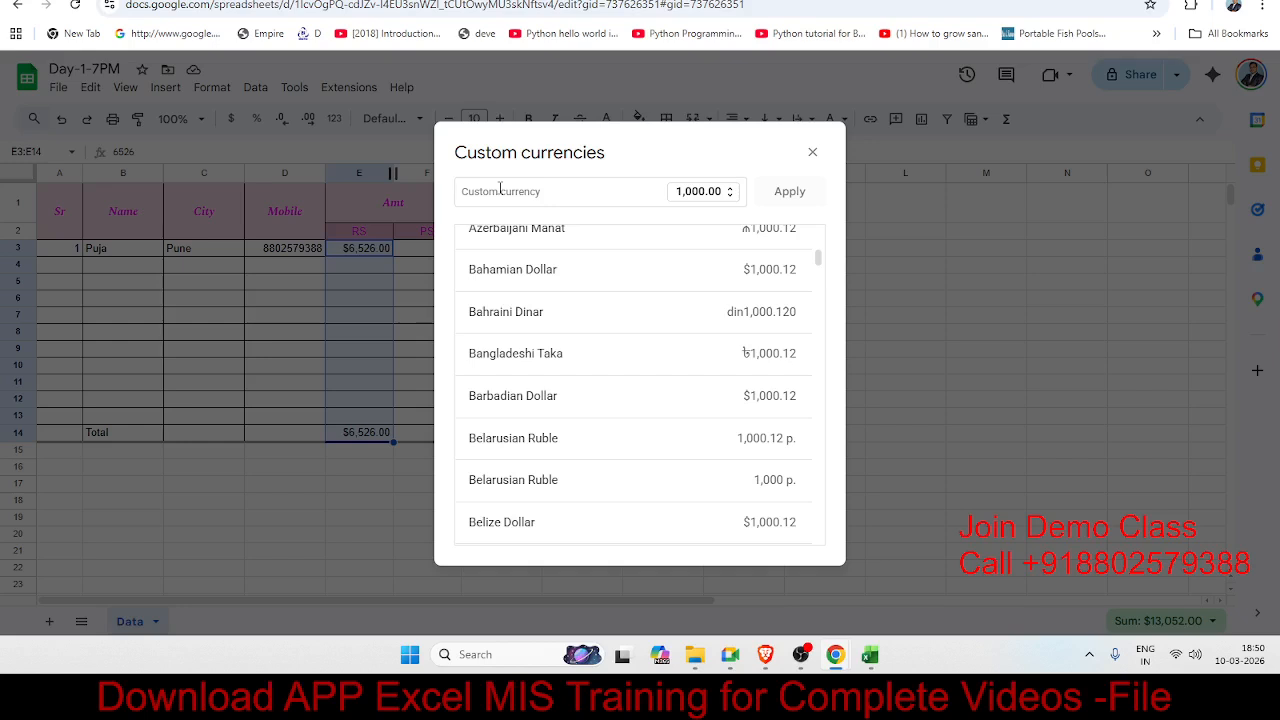
type("r")
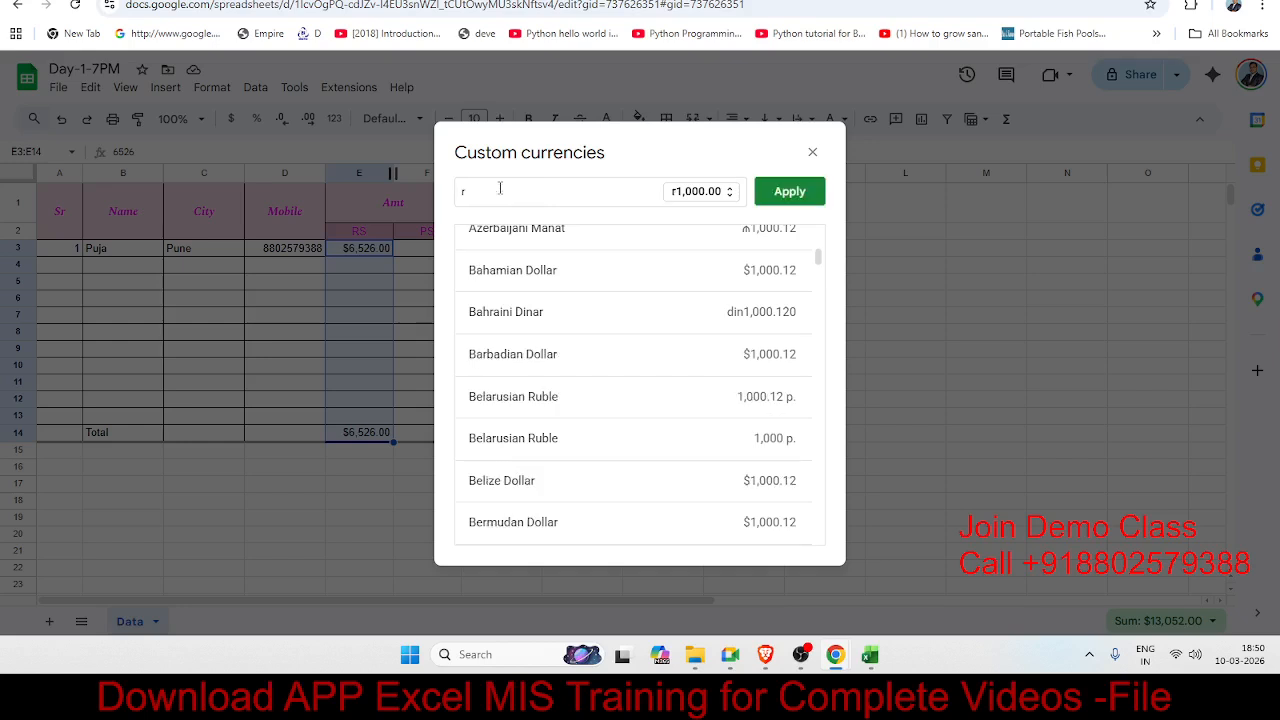
type("u")
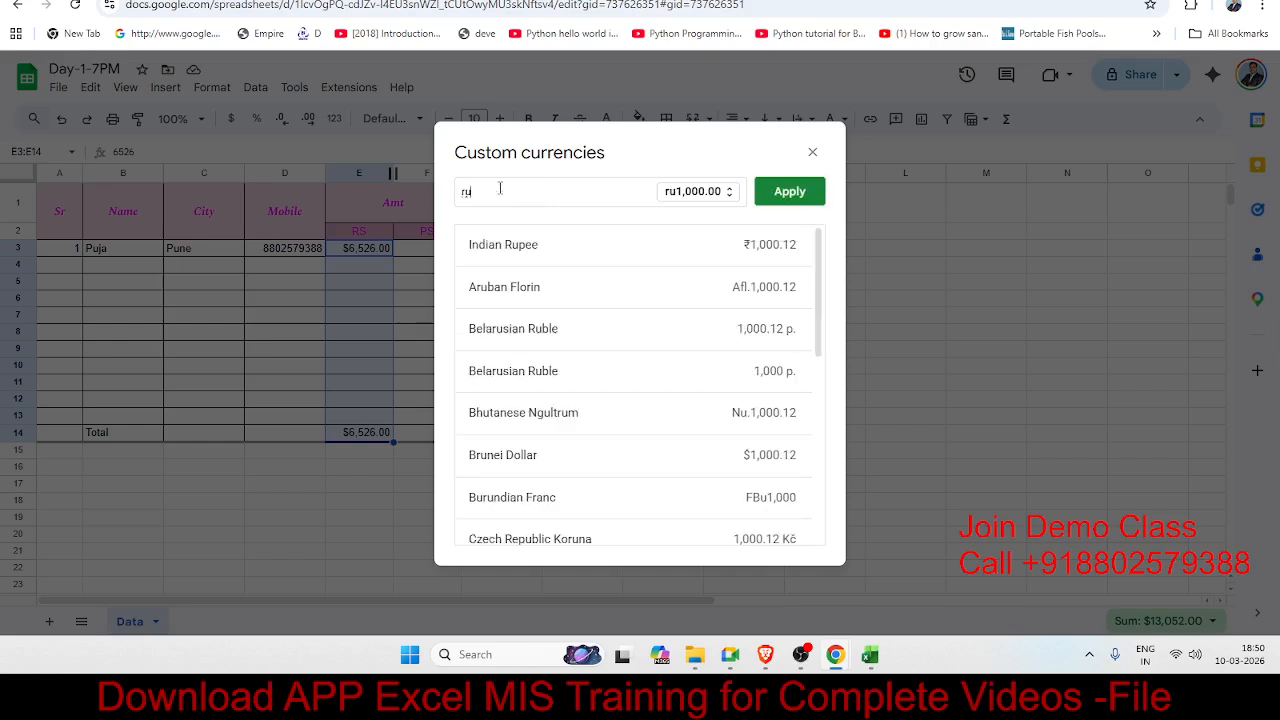
left_click(532, 258)
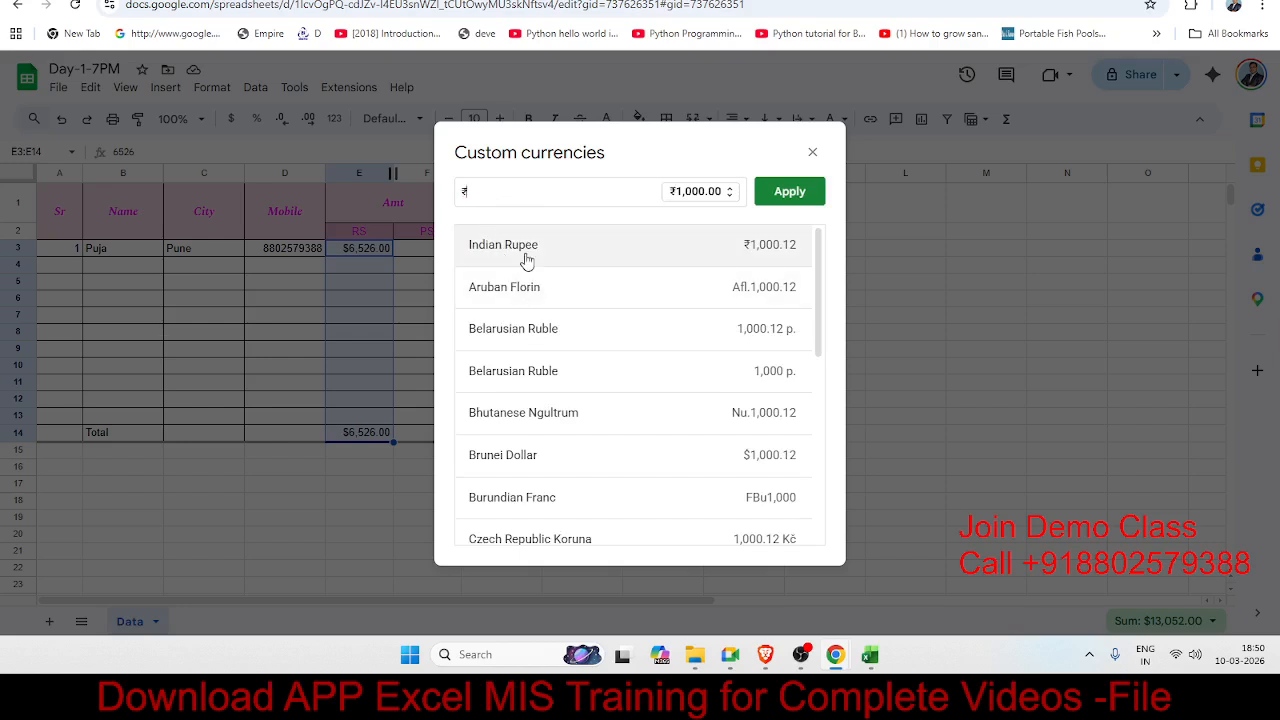
left_click(770, 200)
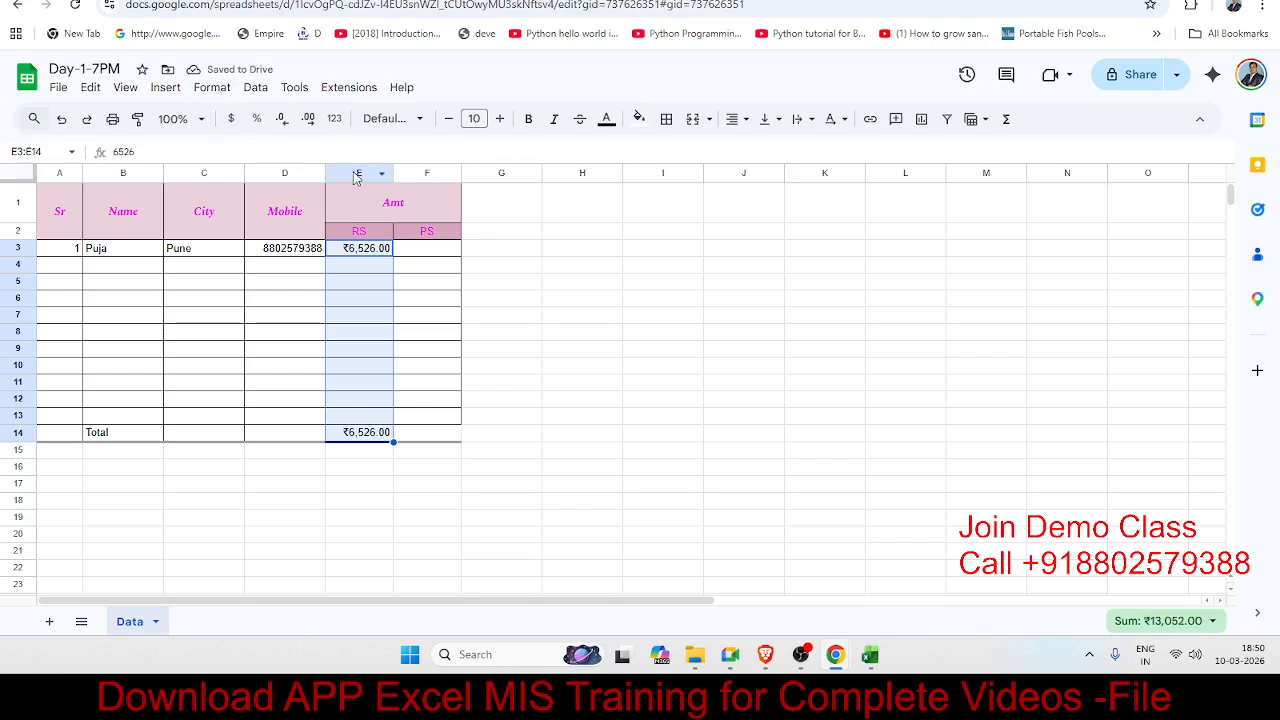
Step: Enter 10% in H5 and 10 in I5 as percentage test values
left_click(372, 298)
left_click(590, 285)
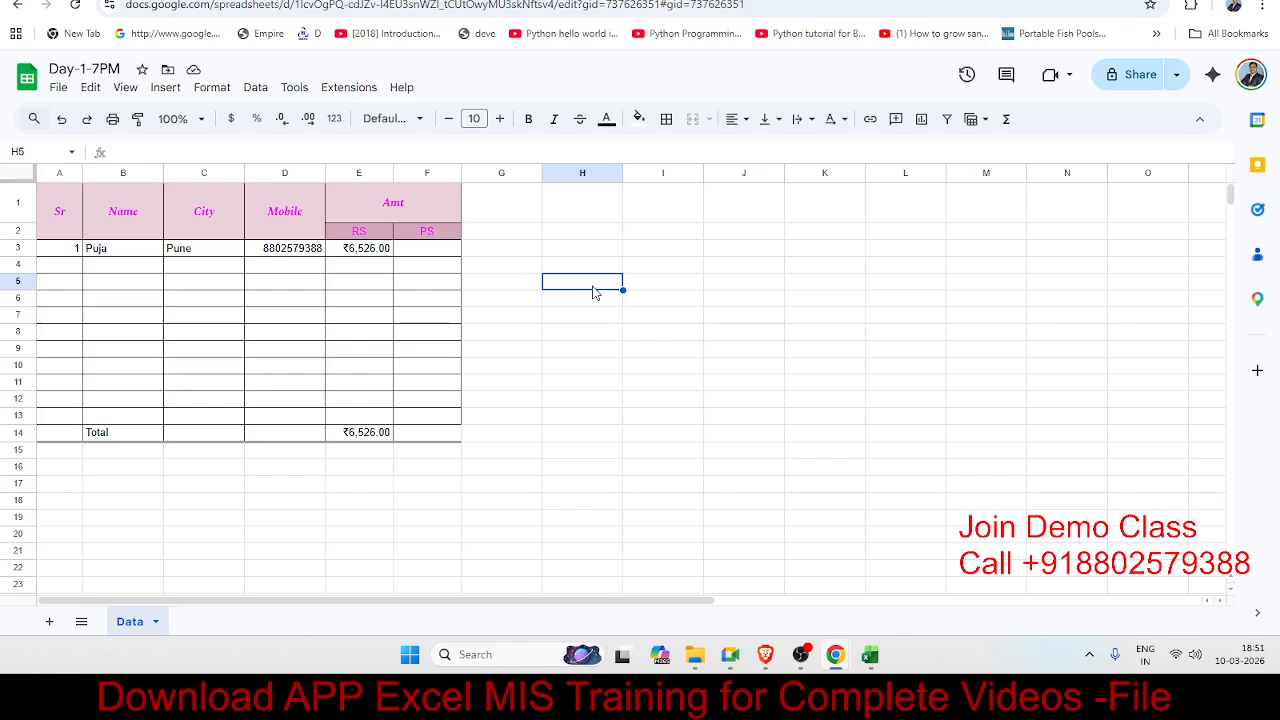
type("10")
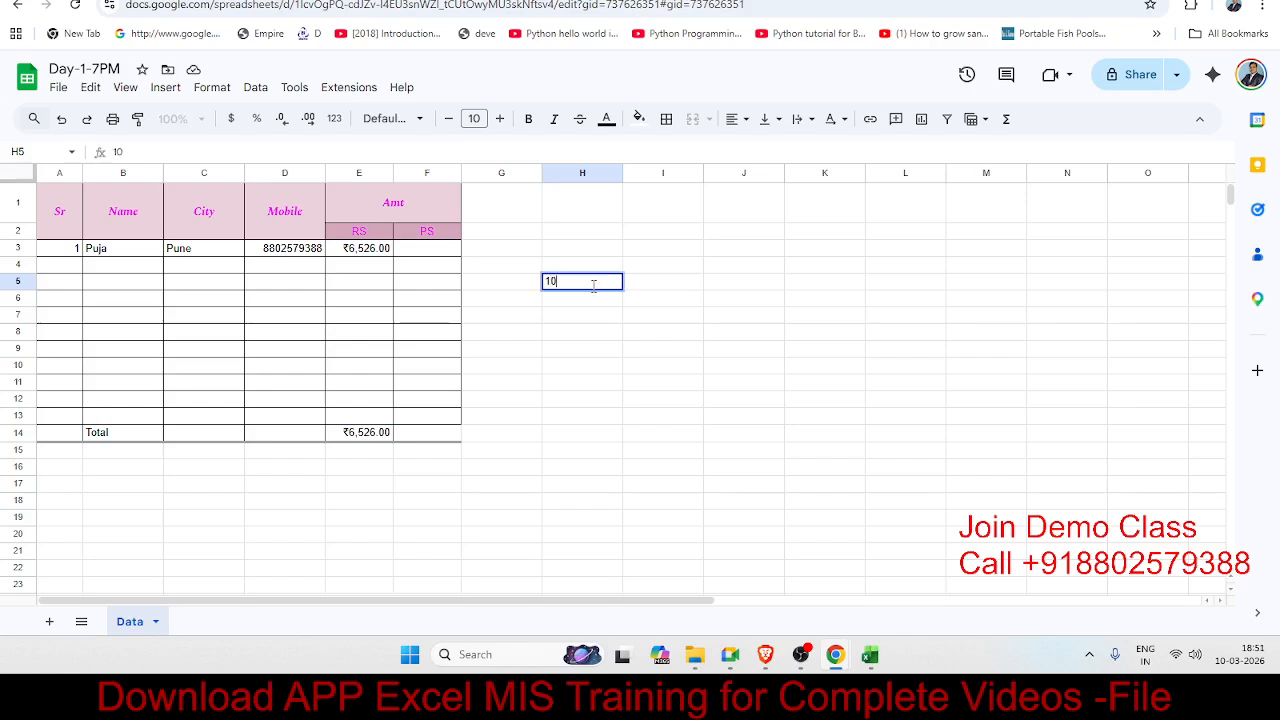
type("%")
key("Tab")
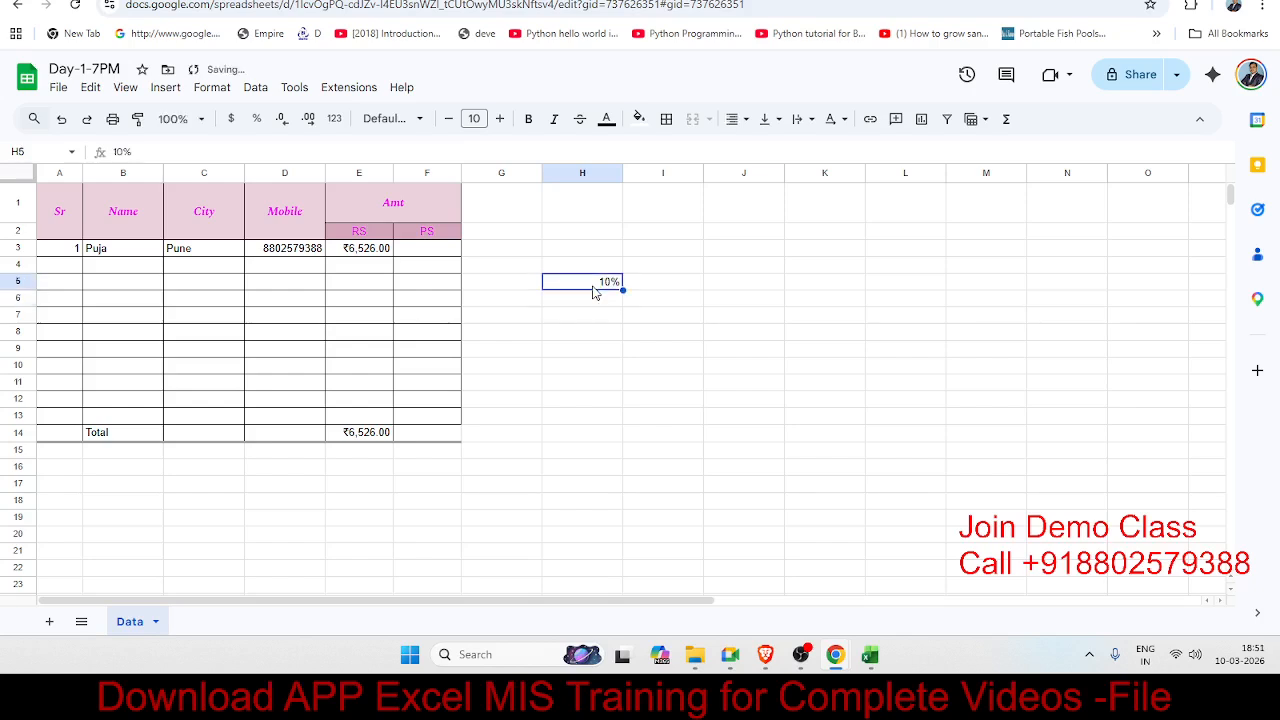
type("10")
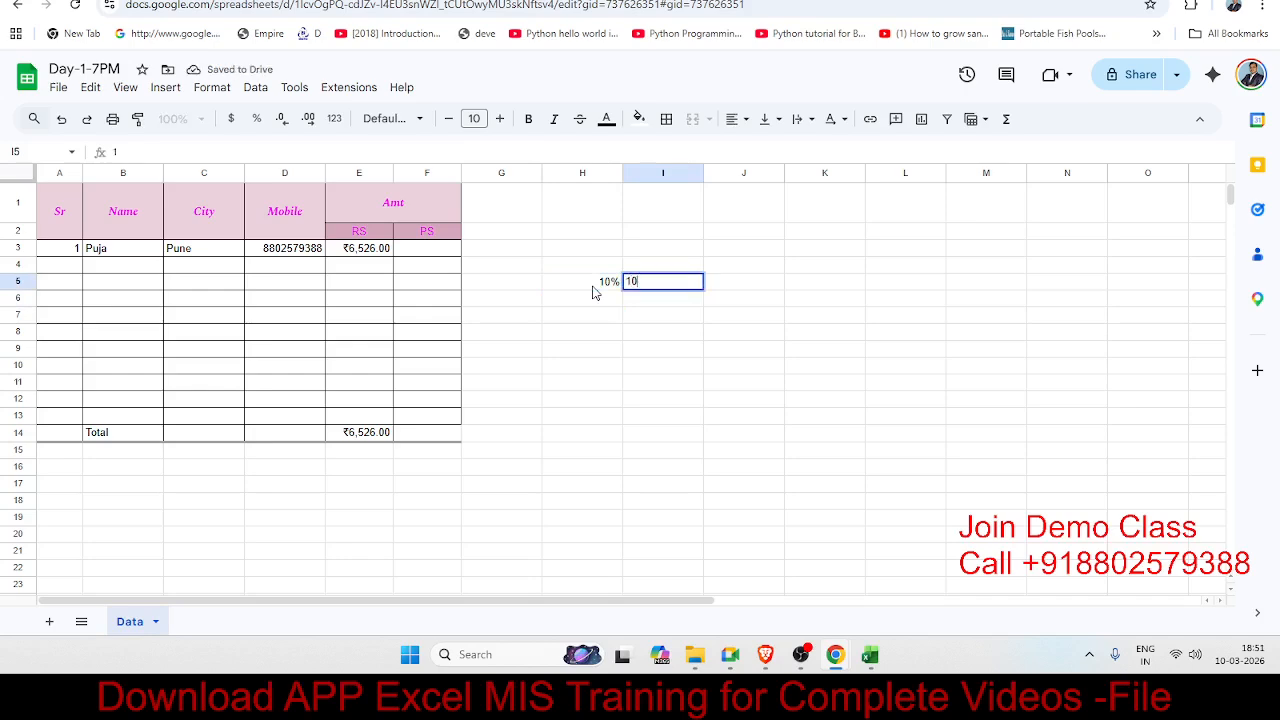
key("Return")
Step: Replace I5 with 0.1 and format it as a percentage, showing 10.00%
key("Up")
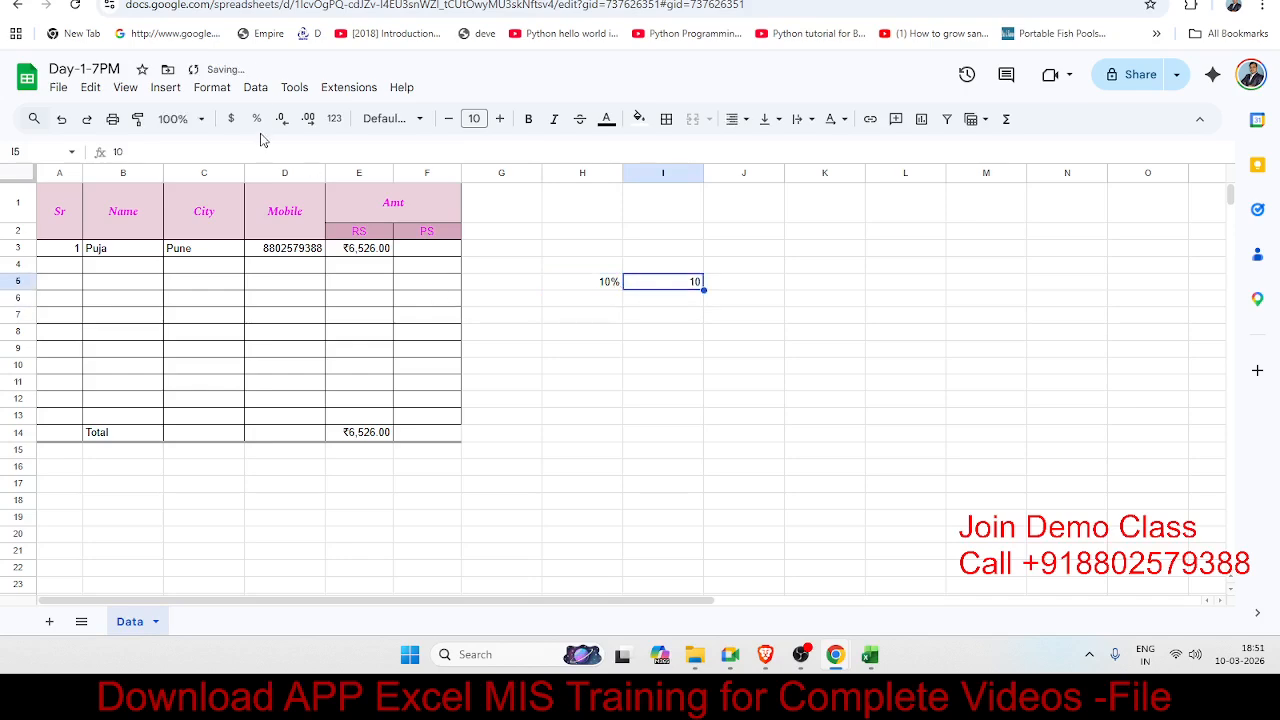
left_click(256, 118)
key("ctrl+z")
type("0.1")
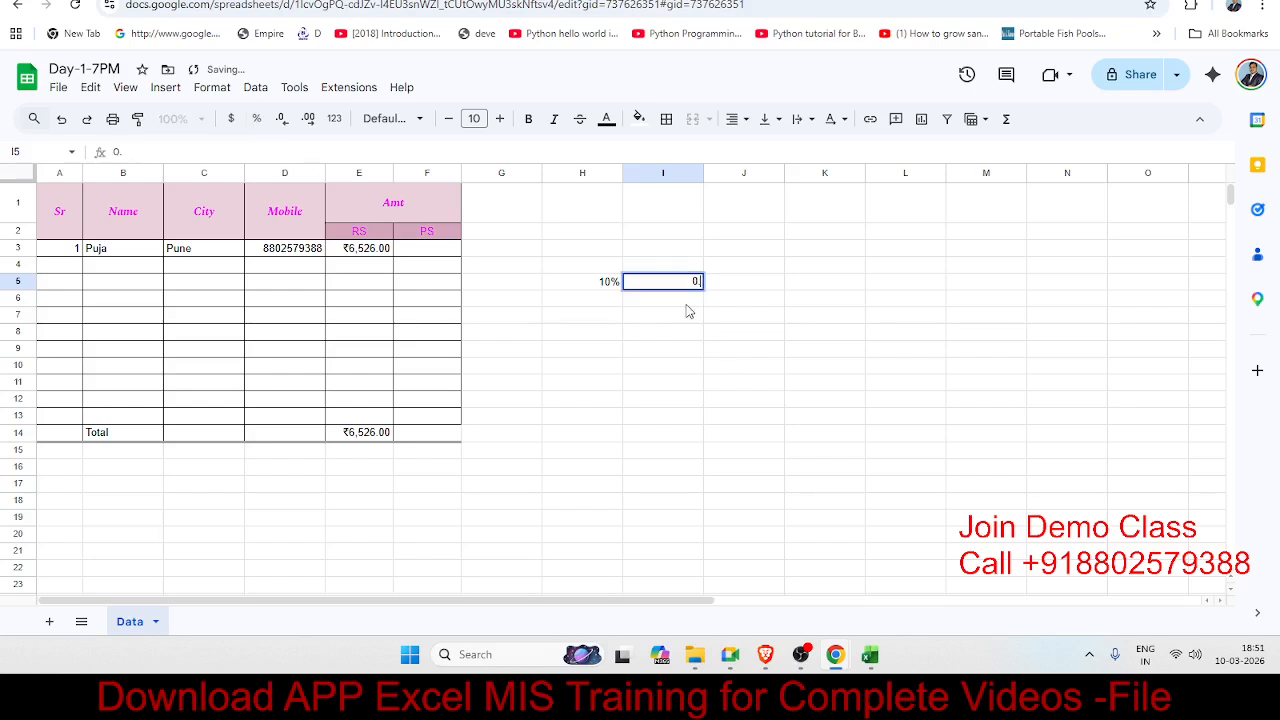
key("Return")
left_click(685, 282)
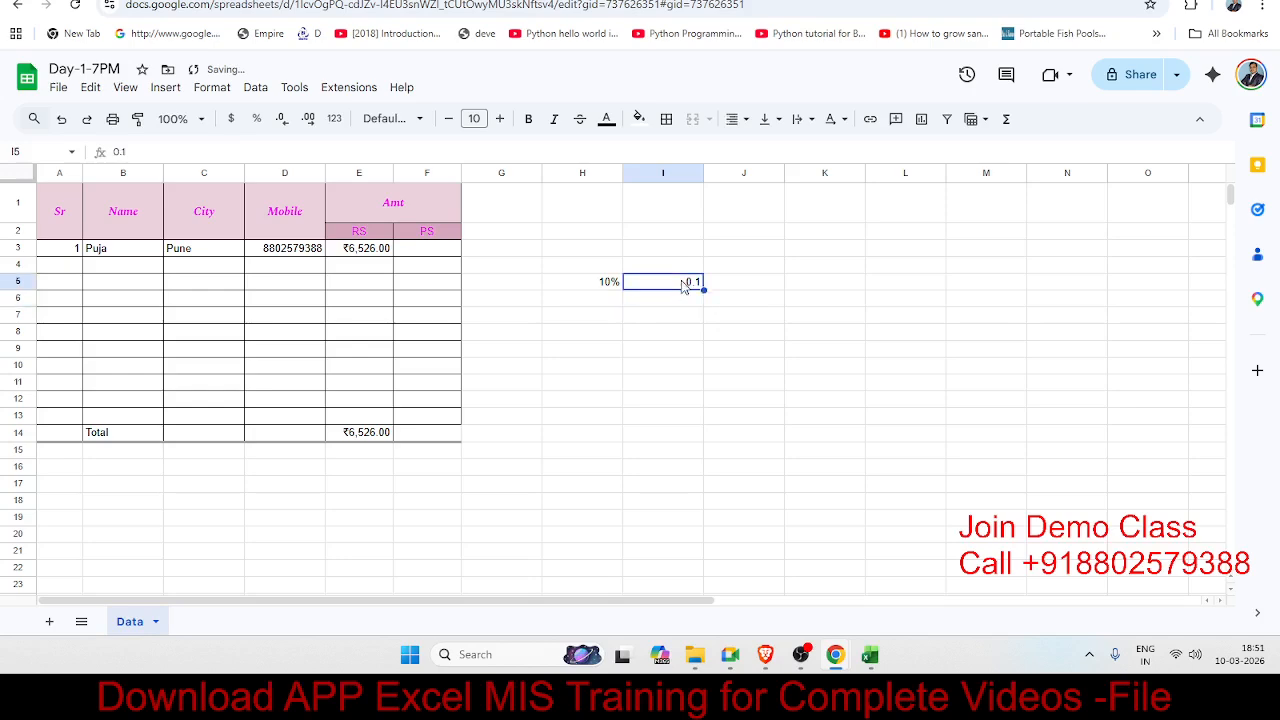
left_click(256, 118)
Step: Remove and restore a decimal place on the E3:E14 Rupee amounts, keeping two decimals
left_click_drag(383, 250, 390, 434)
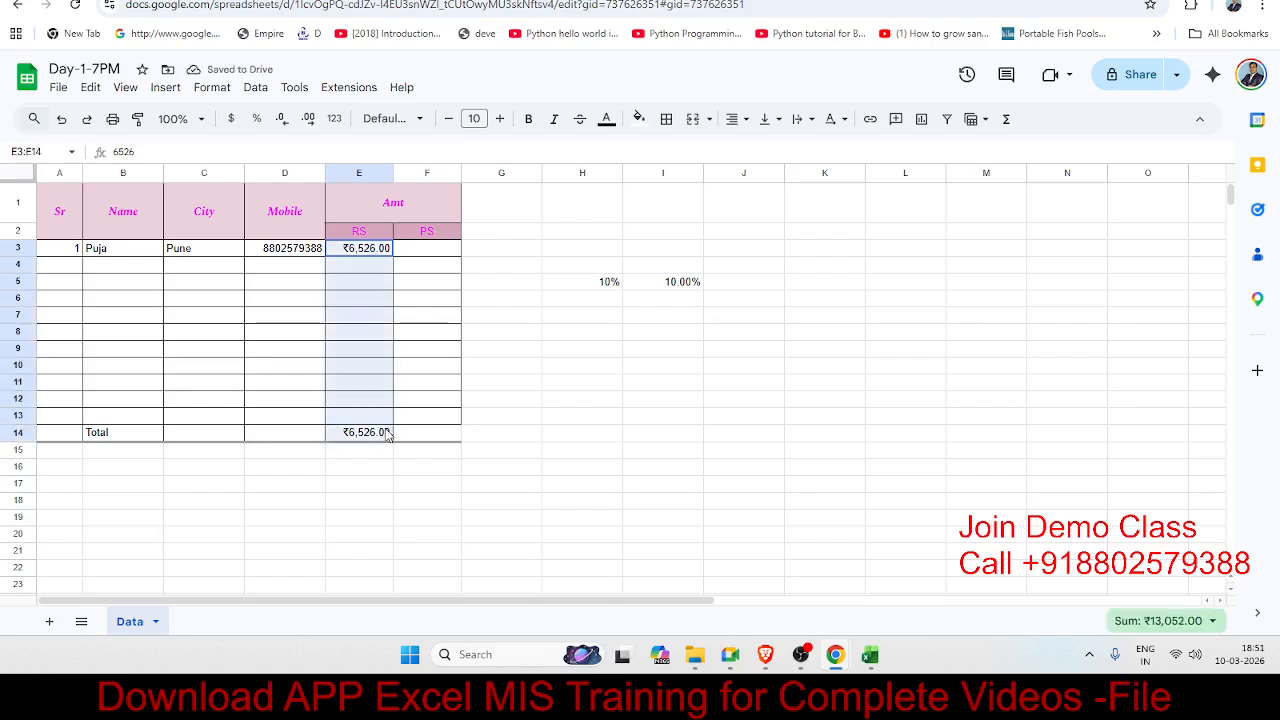
left_click(281, 126)
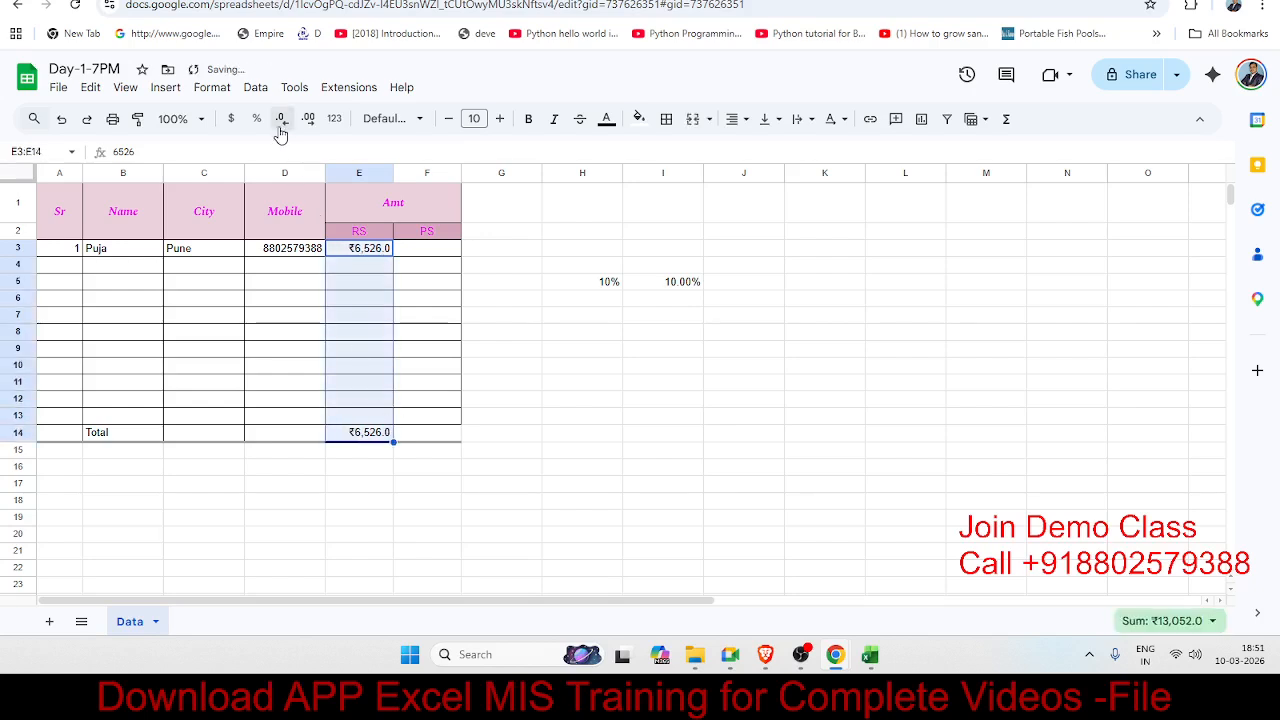
left_click(307, 120)
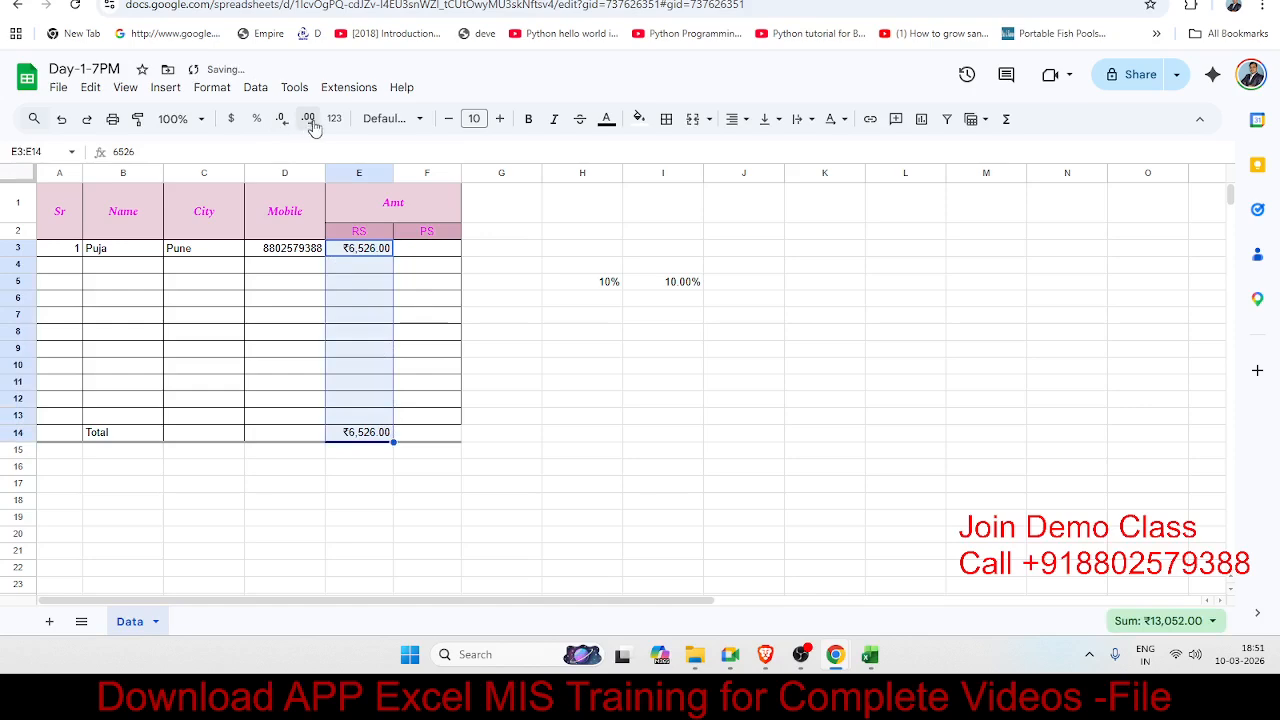
left_click(334, 120)
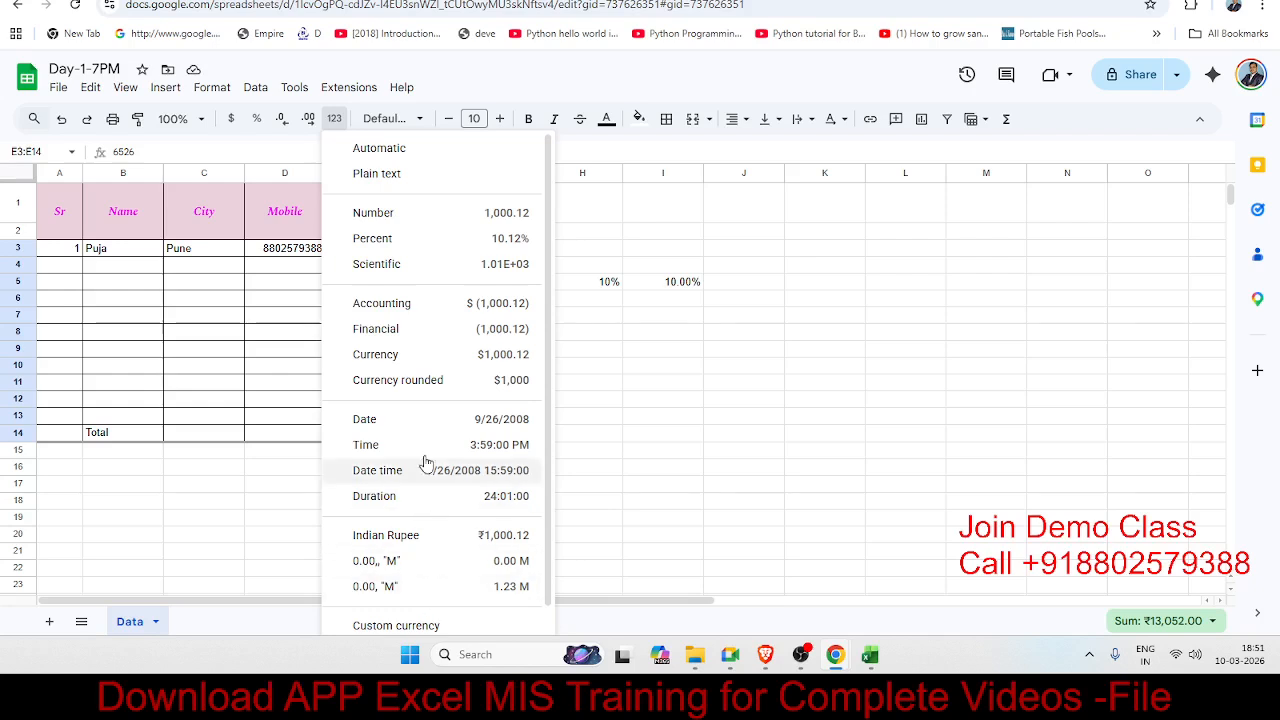
Step: Browse the number formats list and close it without changing any format
scroll(420, 390, "down", 1)
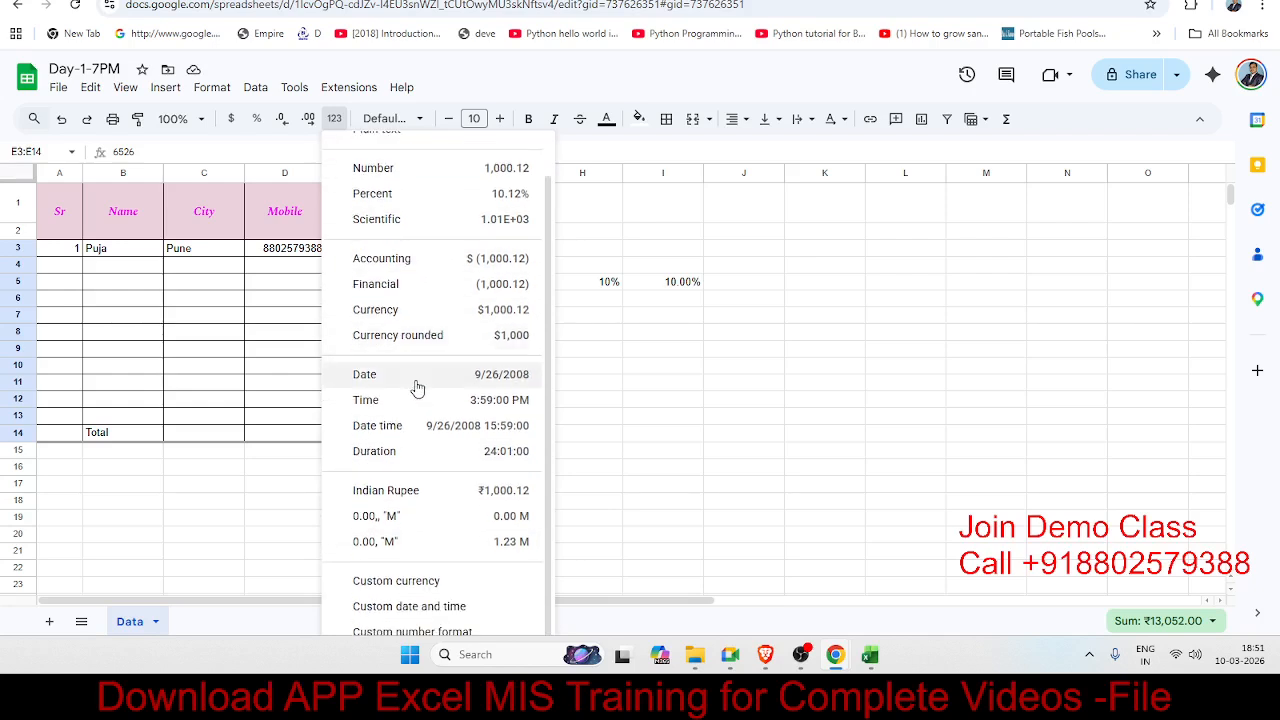
scroll(417, 388, "up", 1)
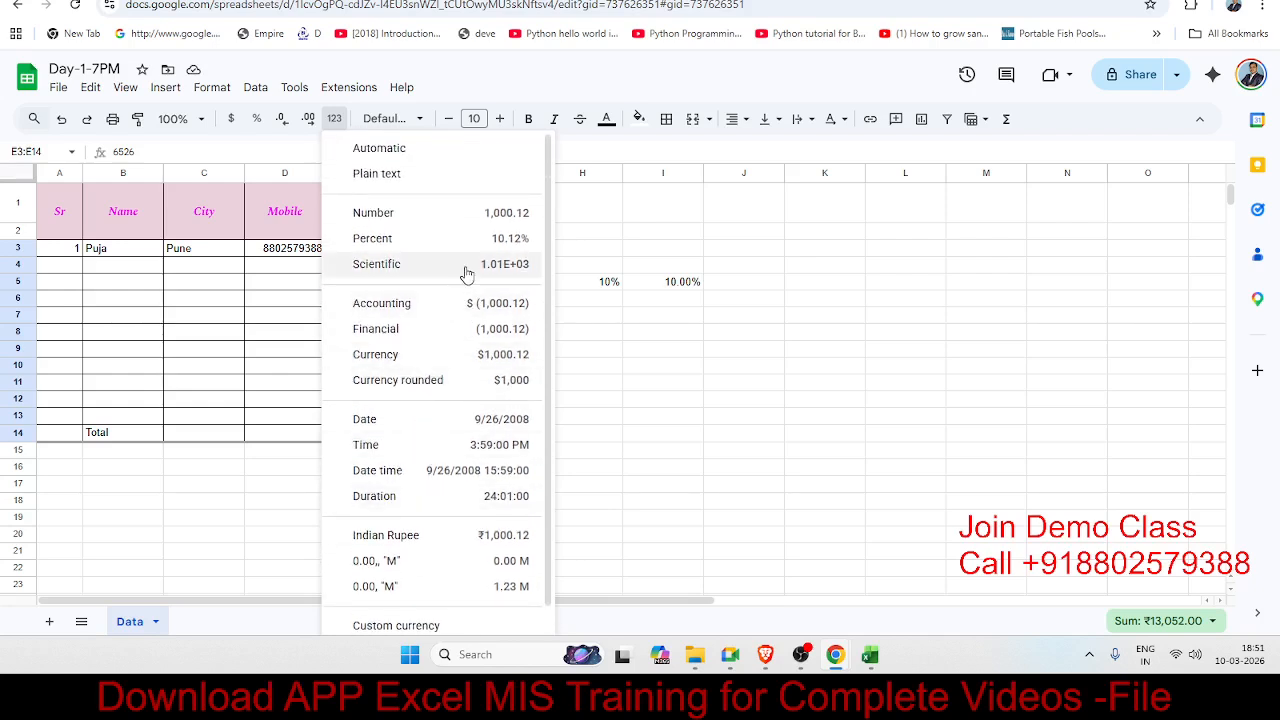
left_click(280, 323)
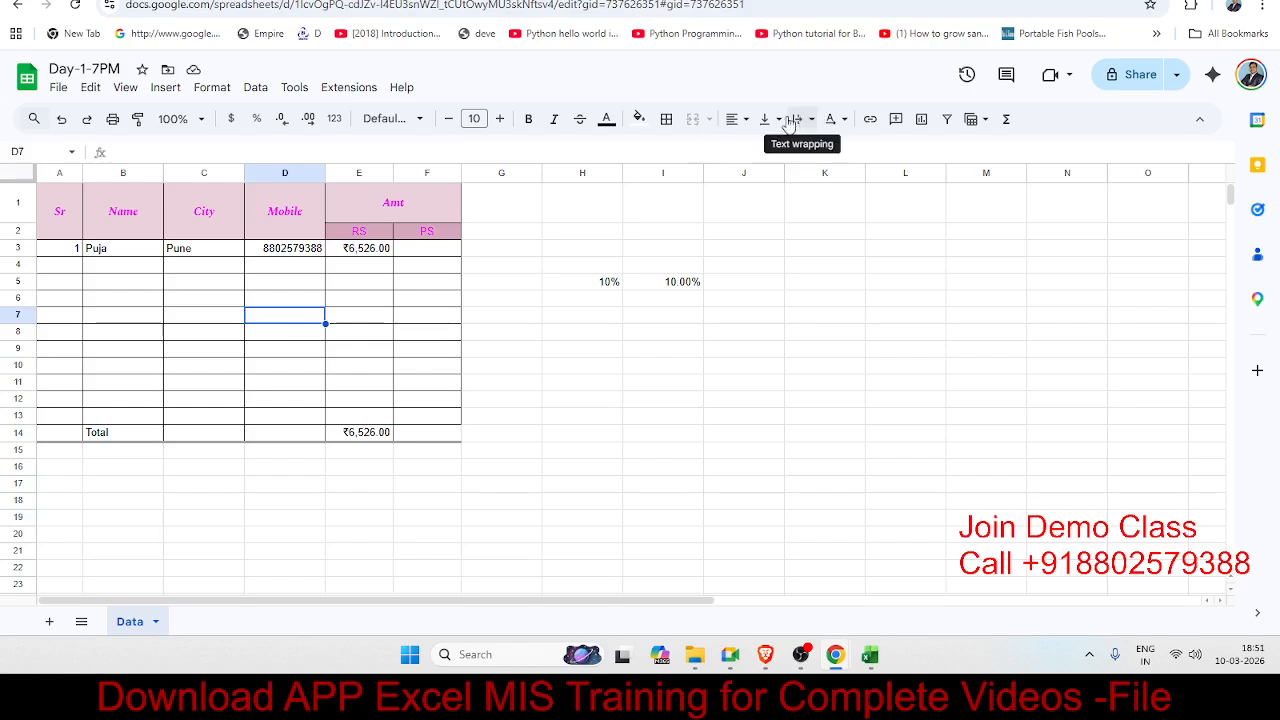
left_click(625, 451)
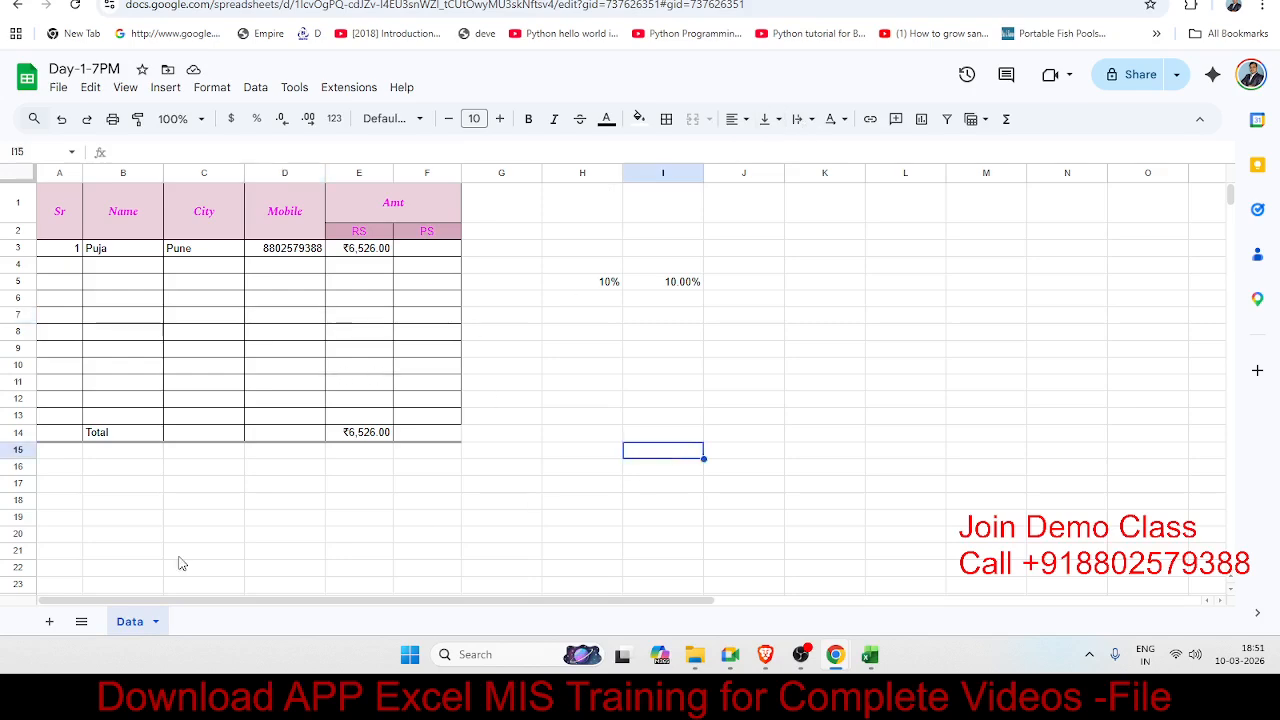
left_click_drag(577, 249, 716, 334)
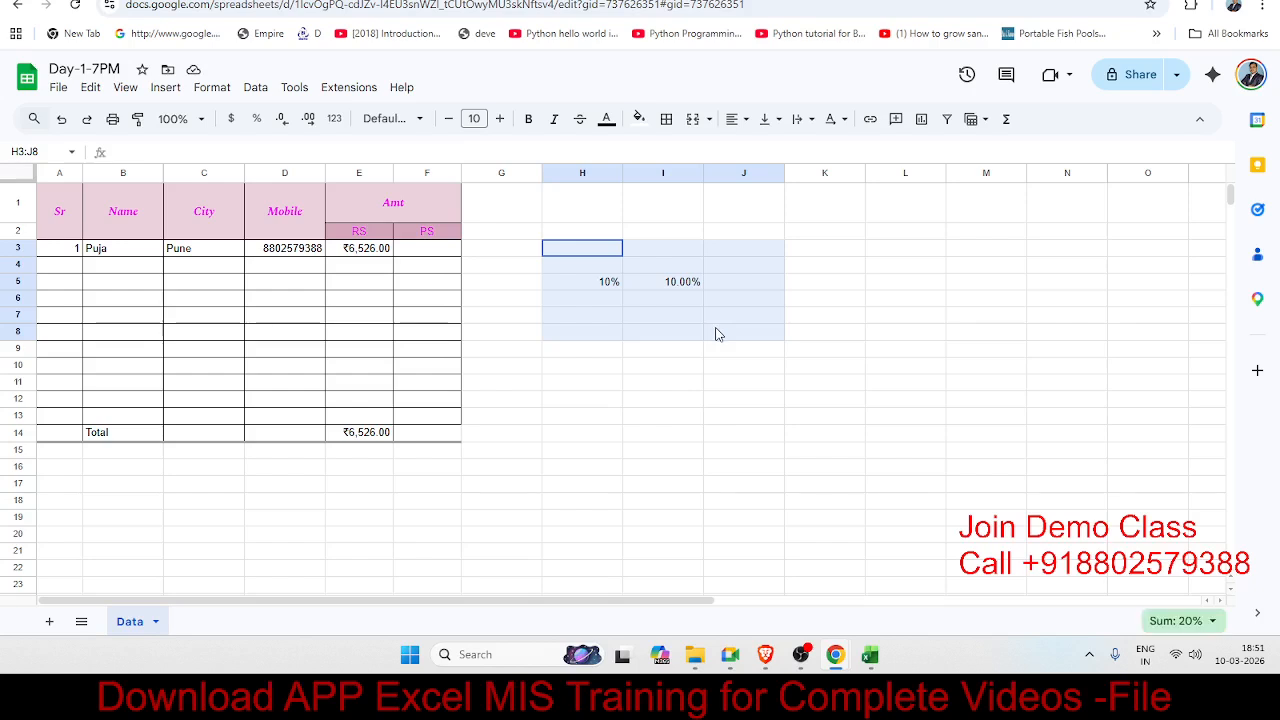
key("Delete")
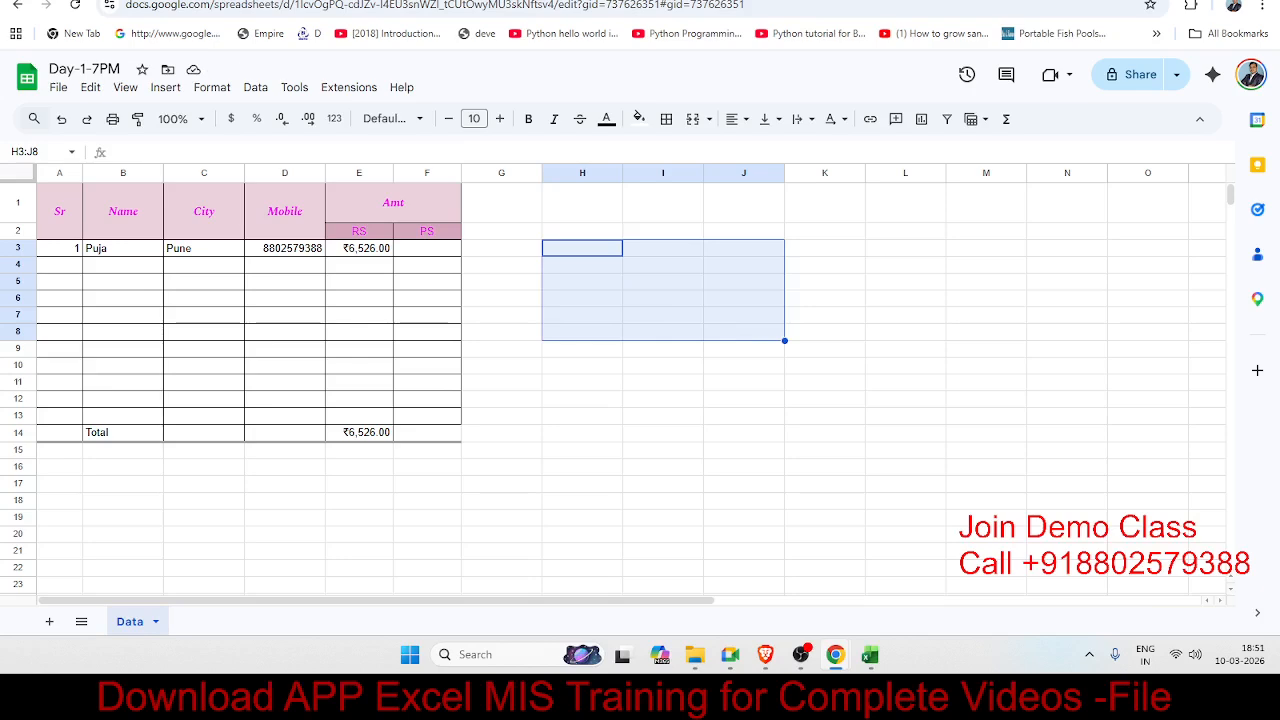
left_click(744, 435)
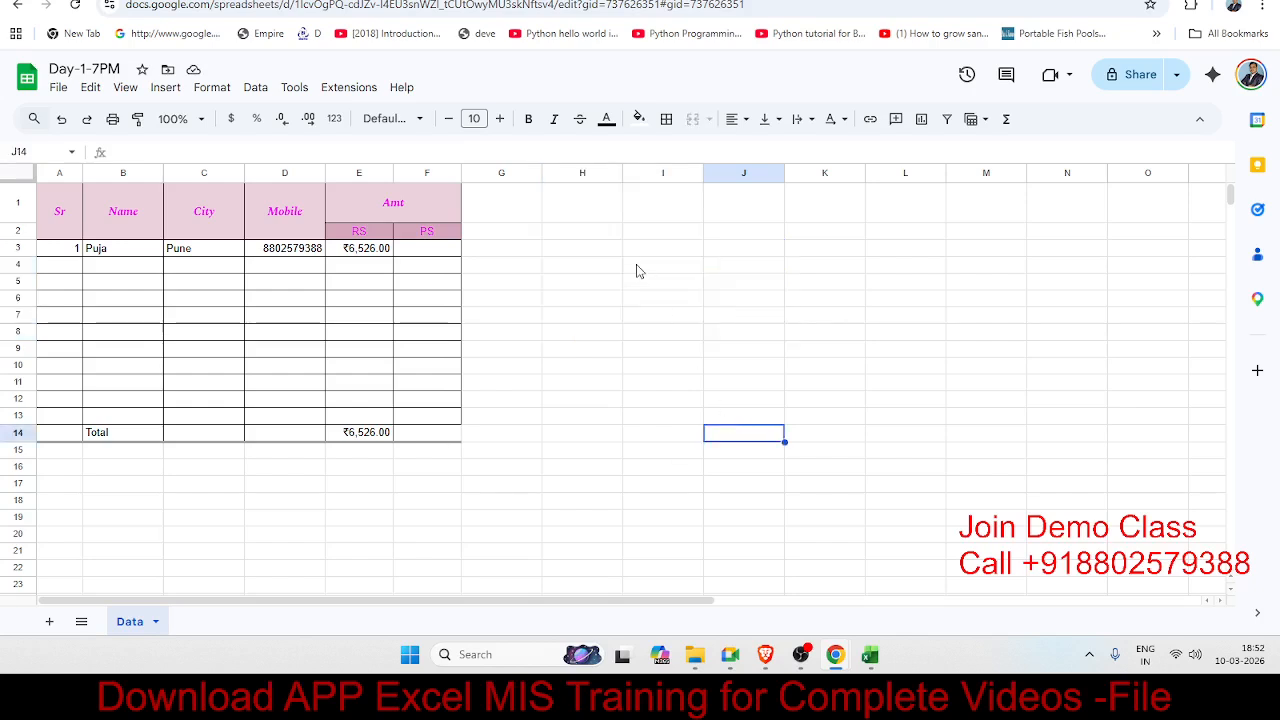
left_click(602, 255)
type("10 differences between Excel and Google Sheets (good for teaching your students).")
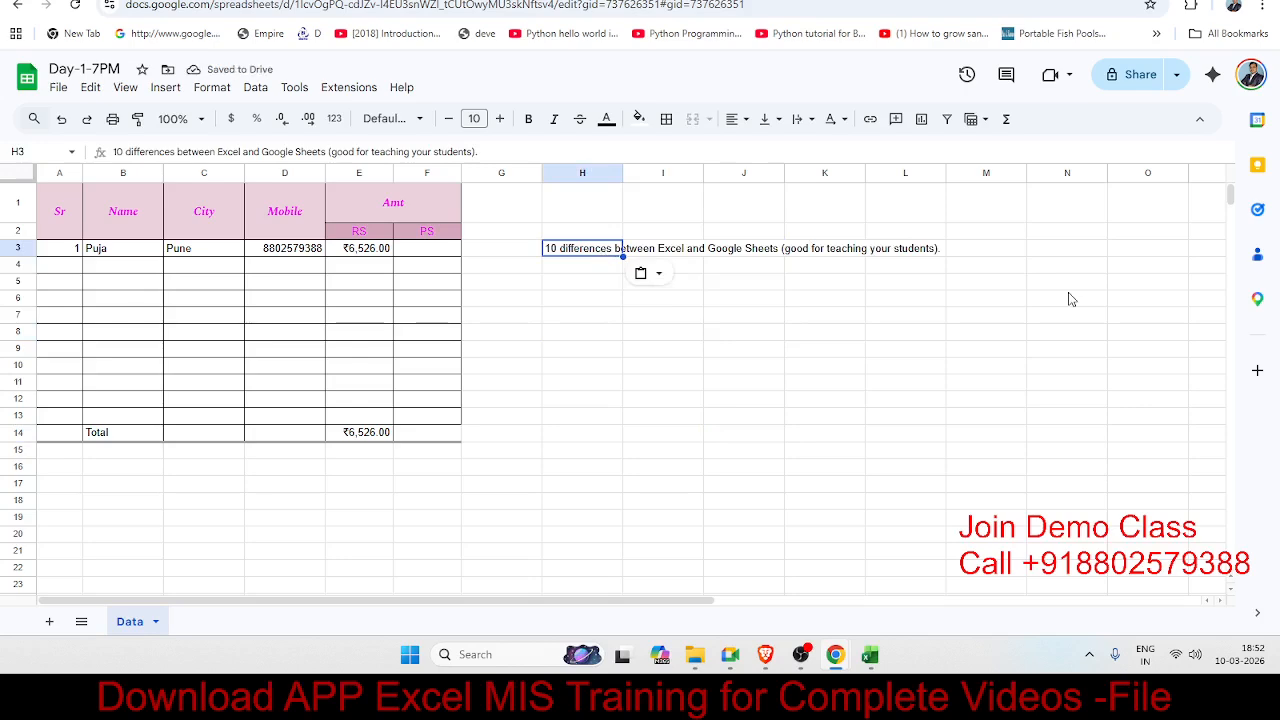
key("Delete")
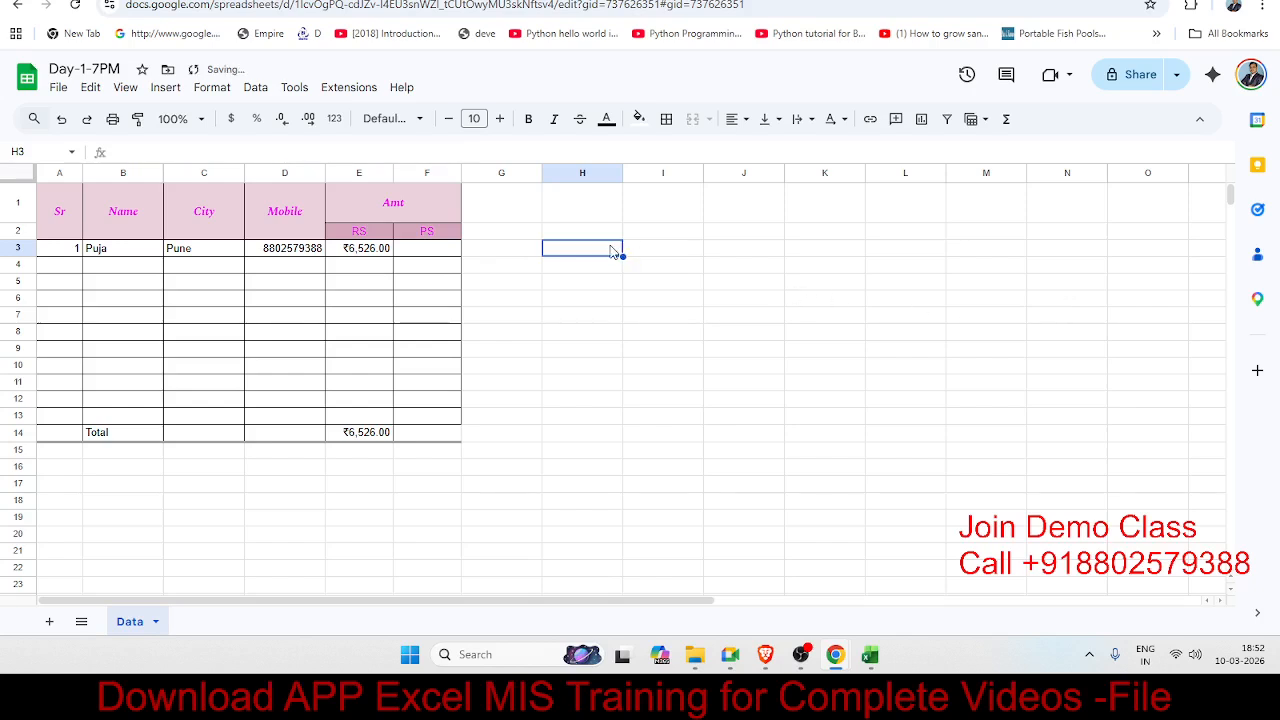
mouse_move(614, 252)
left_mouse_down()
mouse_move(691, 274)
mouse_move(720, 308)
left_mouse_up()
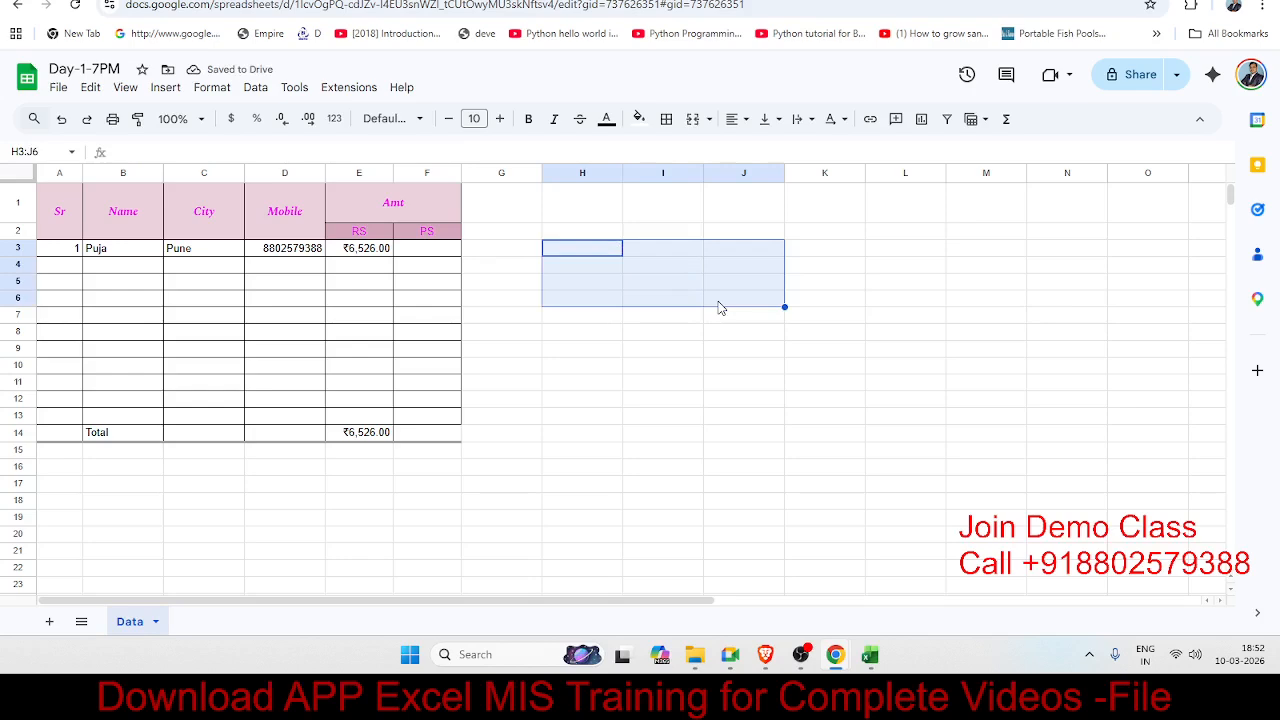
Step: Merge H3:J6 and paste in the note '10 differences between Excel and Google Sheets (good for teaching your students).'
left_click(691, 119)
left_click(645, 438)
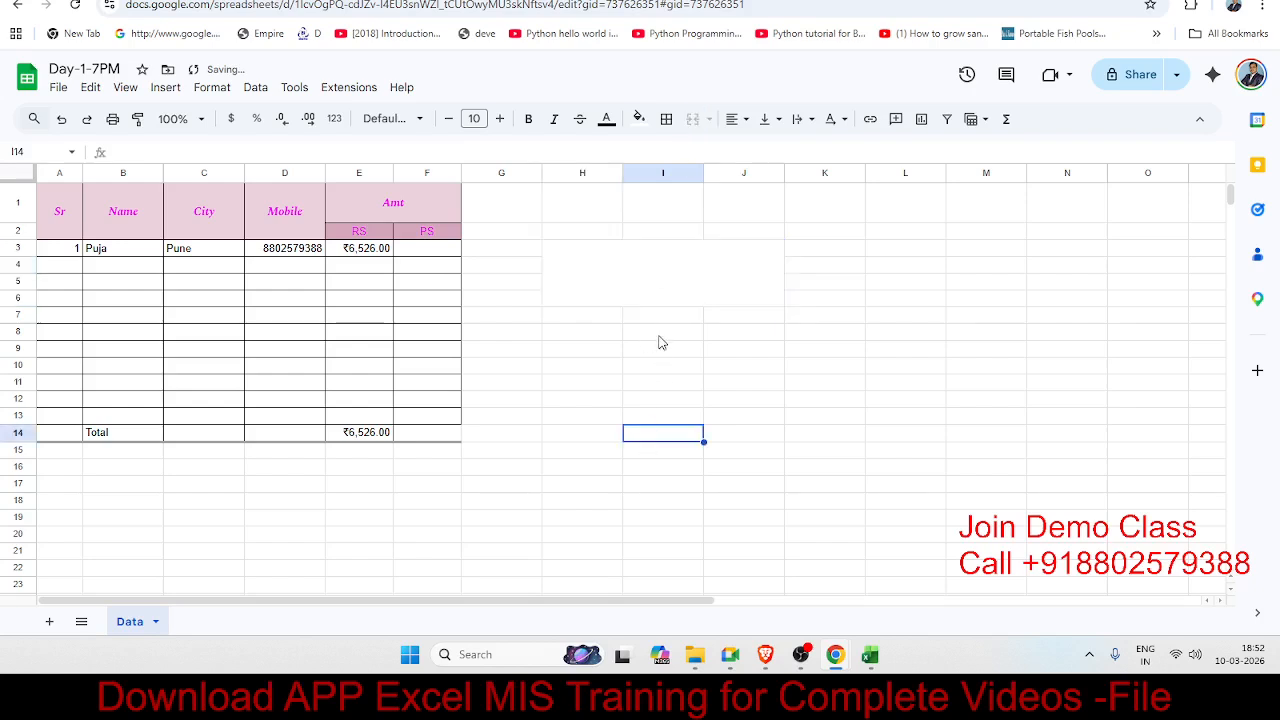
left_click(659, 288)
type("10 differences between Excel and Google Sheets (good for teaching your students).")
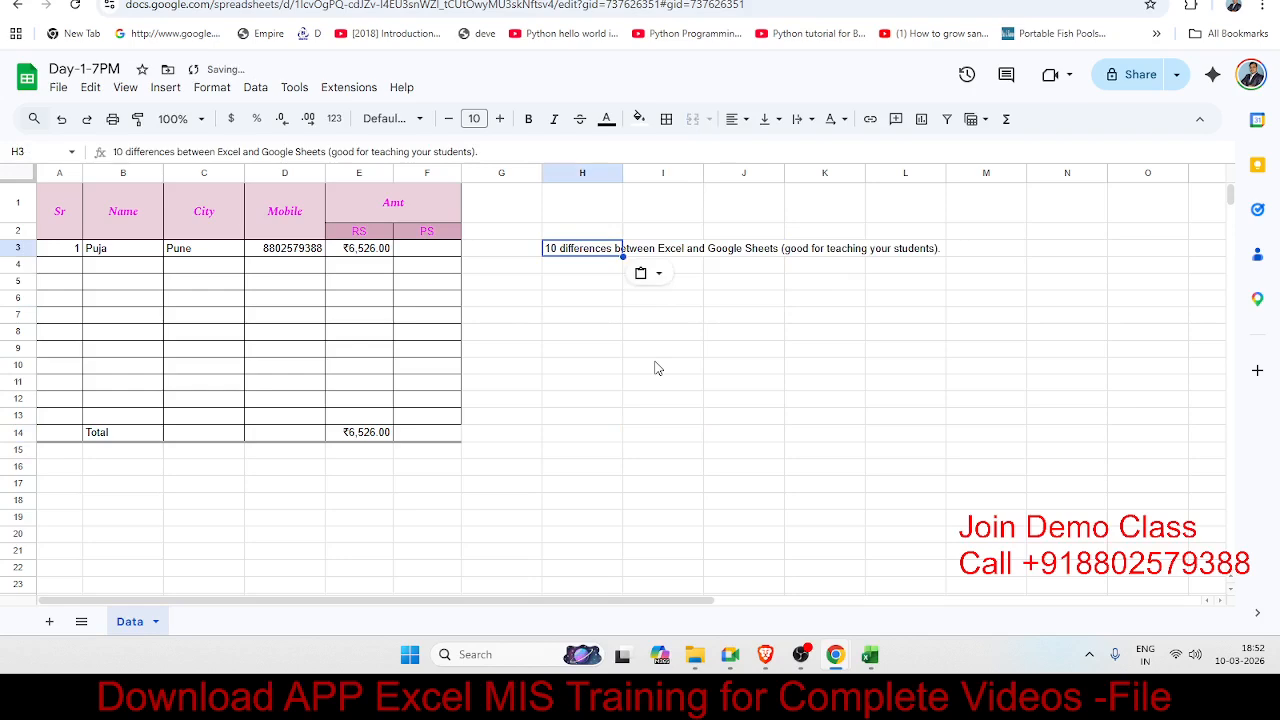
key("ctrl+z")
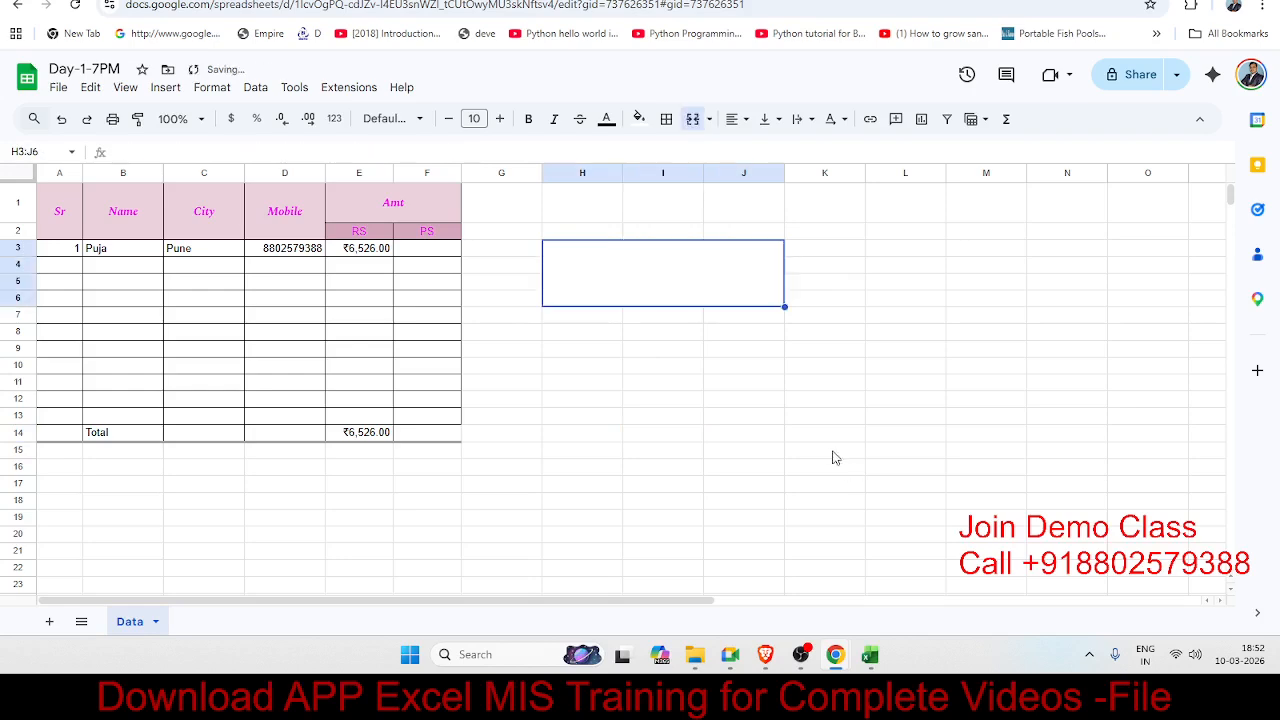
left_click(726, 341)
left_click(683, 279)
double_click(680, 278)
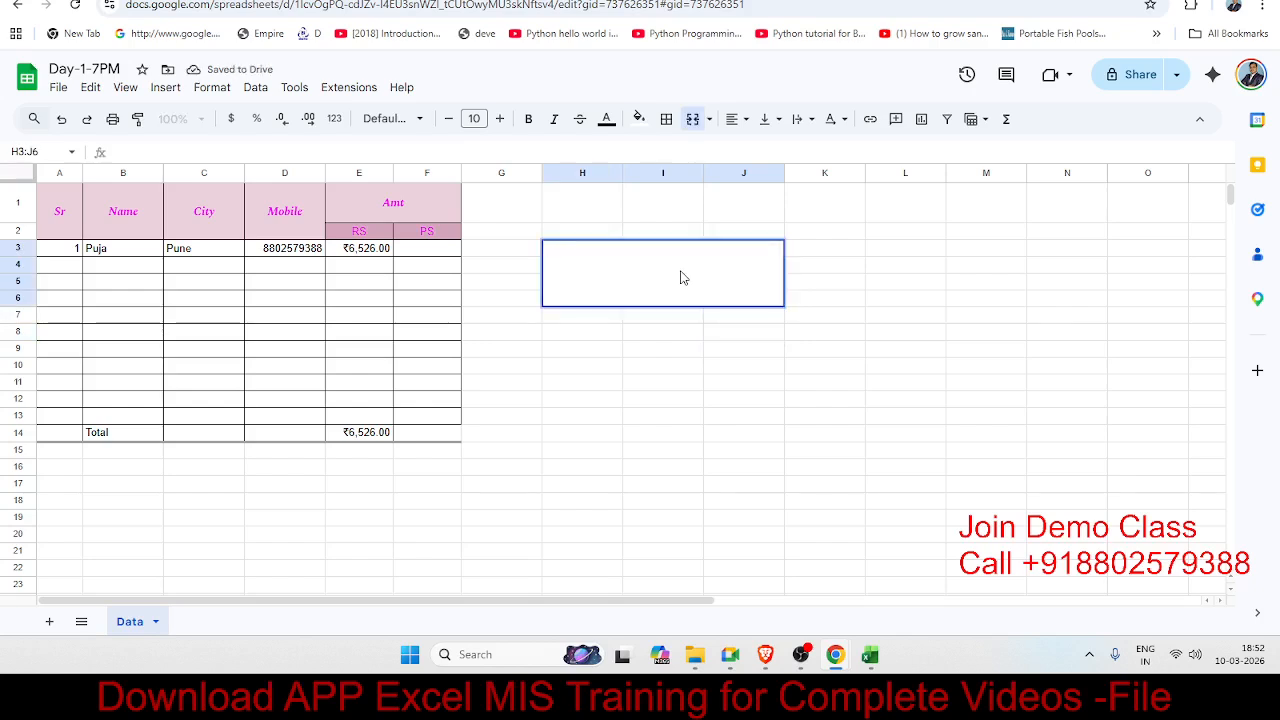
type("10 differences between Excel and Google Sheets (good for teaching your students).")
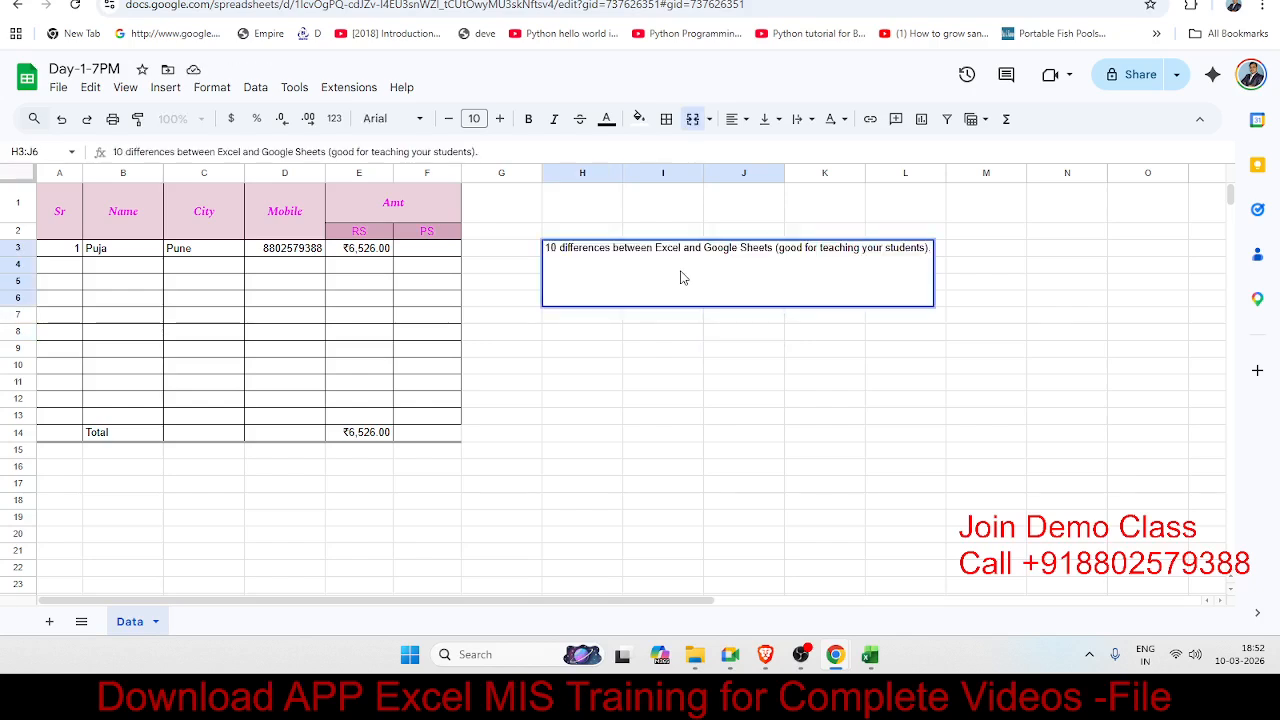
key("Return")
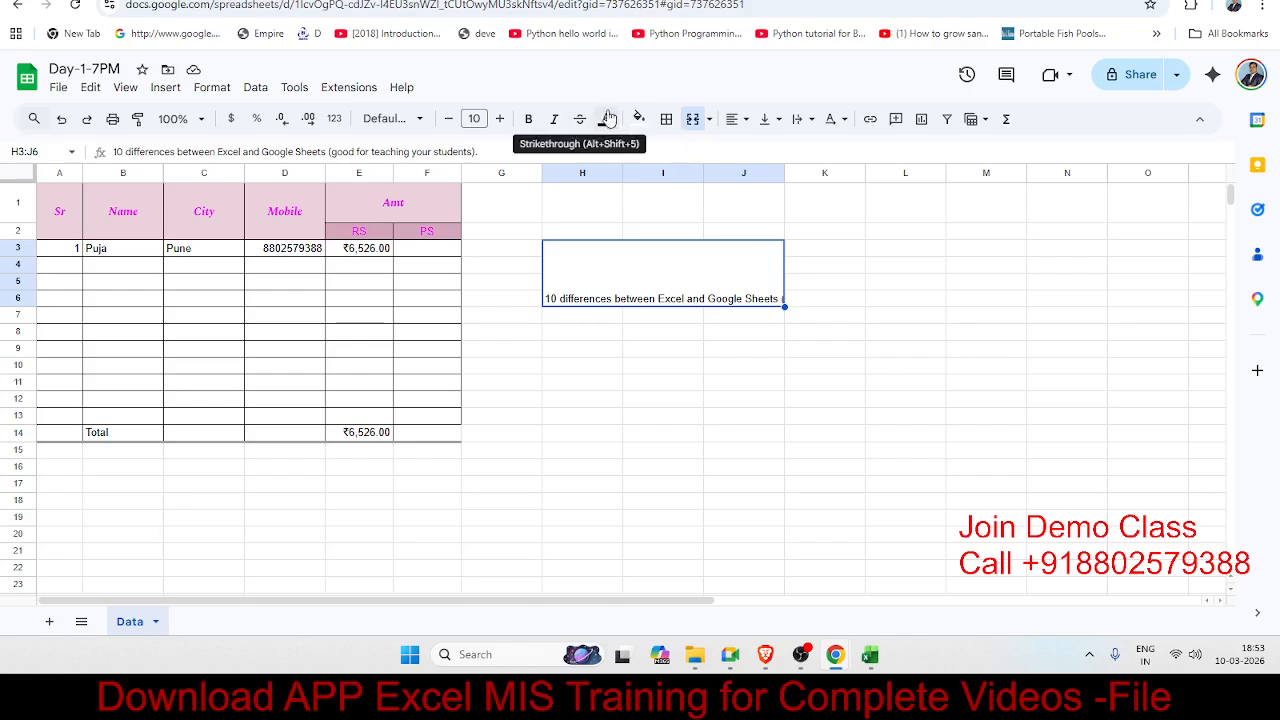
Step: Set the H3:J6 note's text wrapping to Wrap so it shows on two lines
left_click(799, 121)
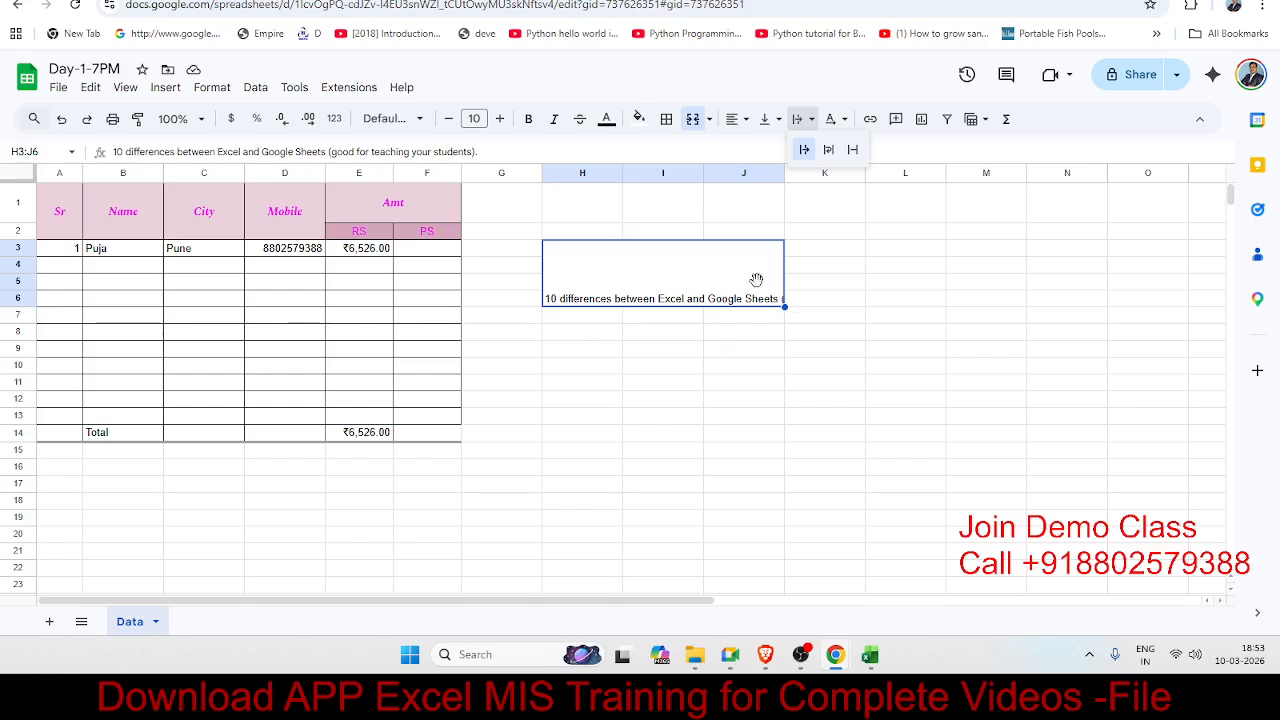
left_click(828, 150)
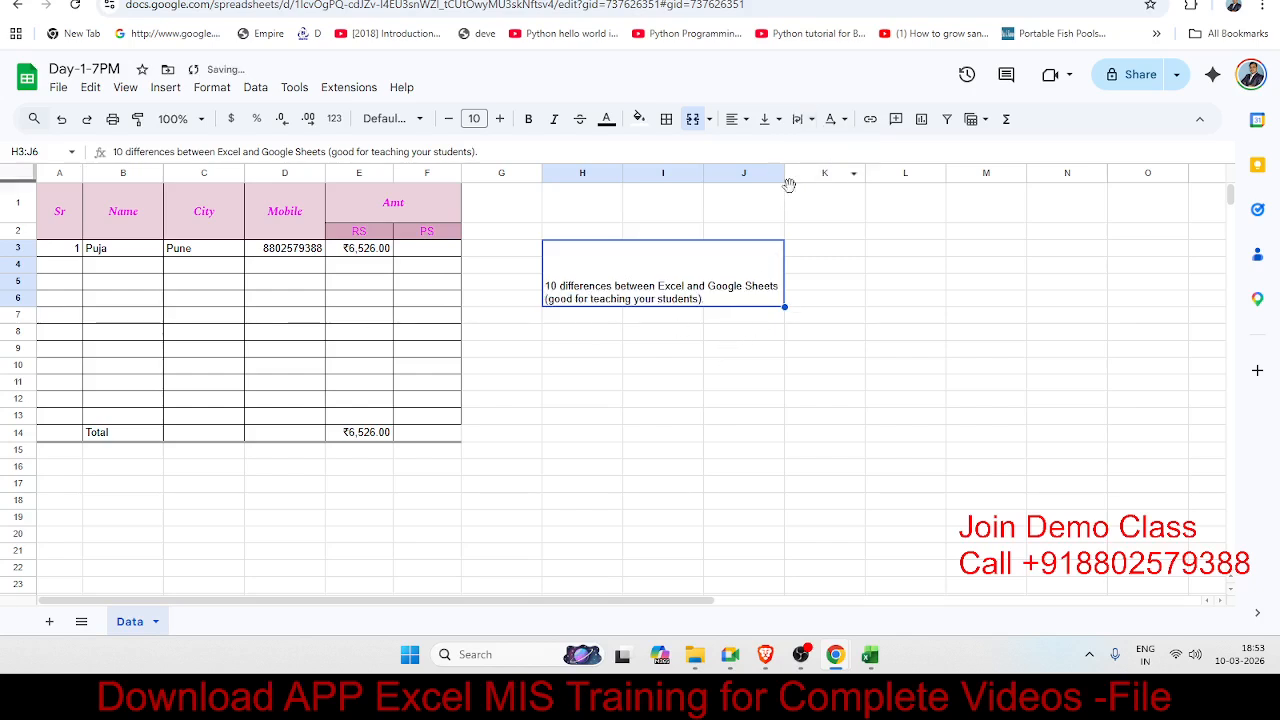
left_click(808, 124)
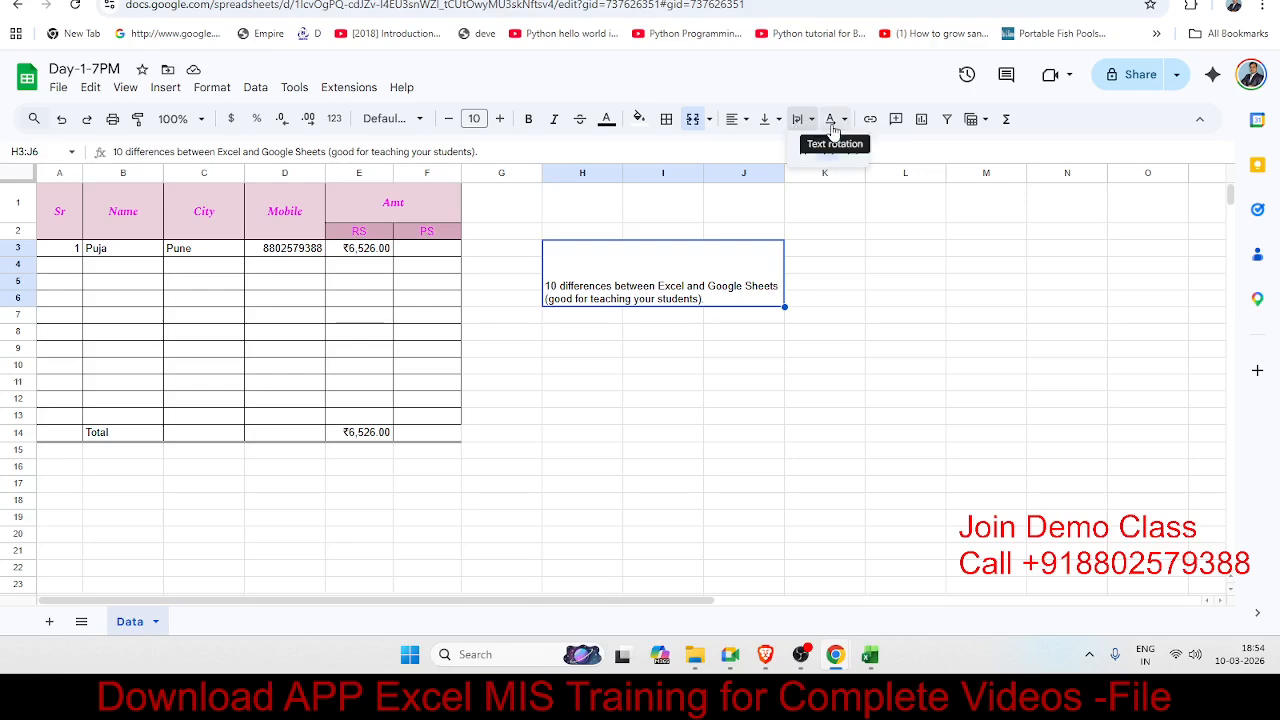
left_click(607, 416)
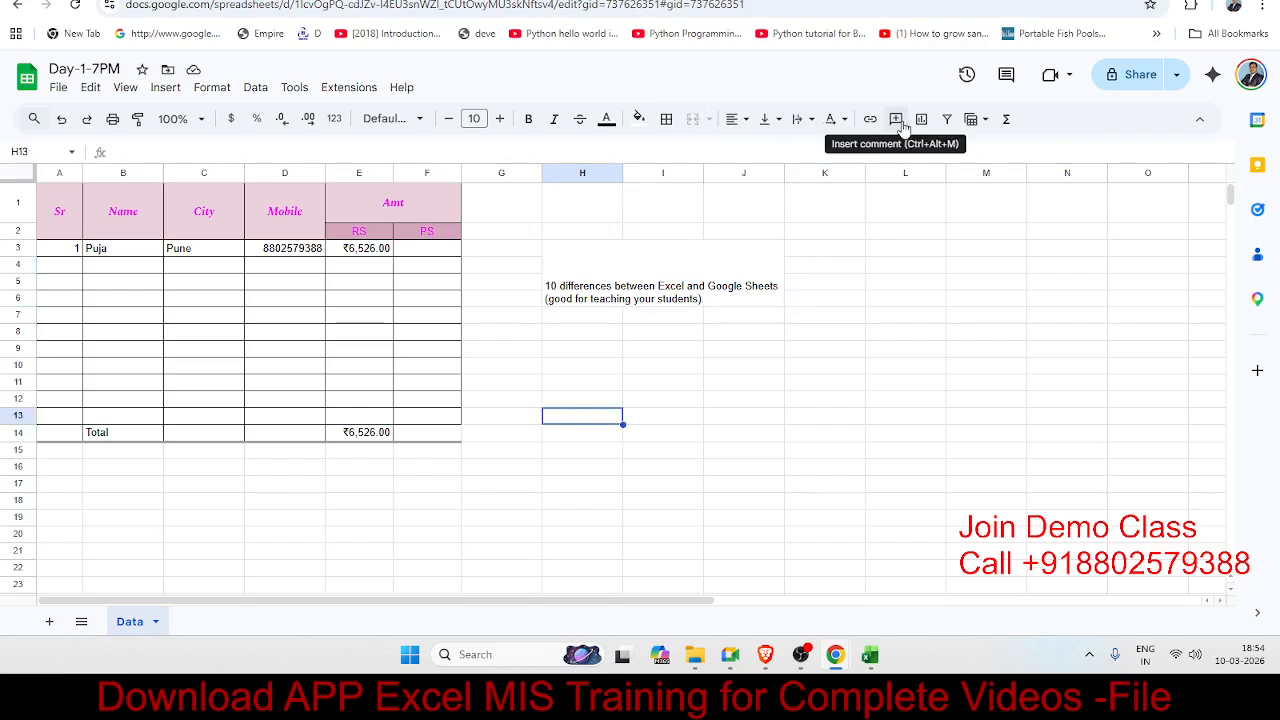
Step: Add a new blank sheet, Sheet3, beside the Data sheet
left_click(405, 250)
left_click(318, 284)
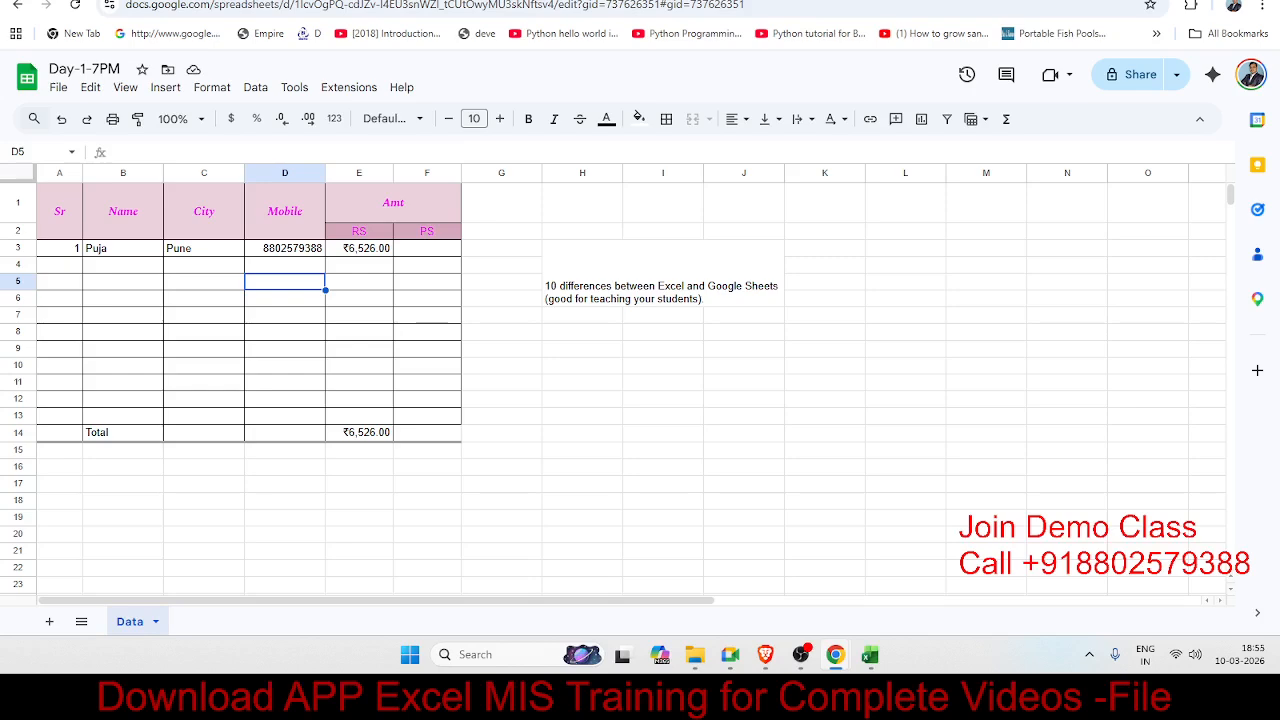
left_click(152, 538)
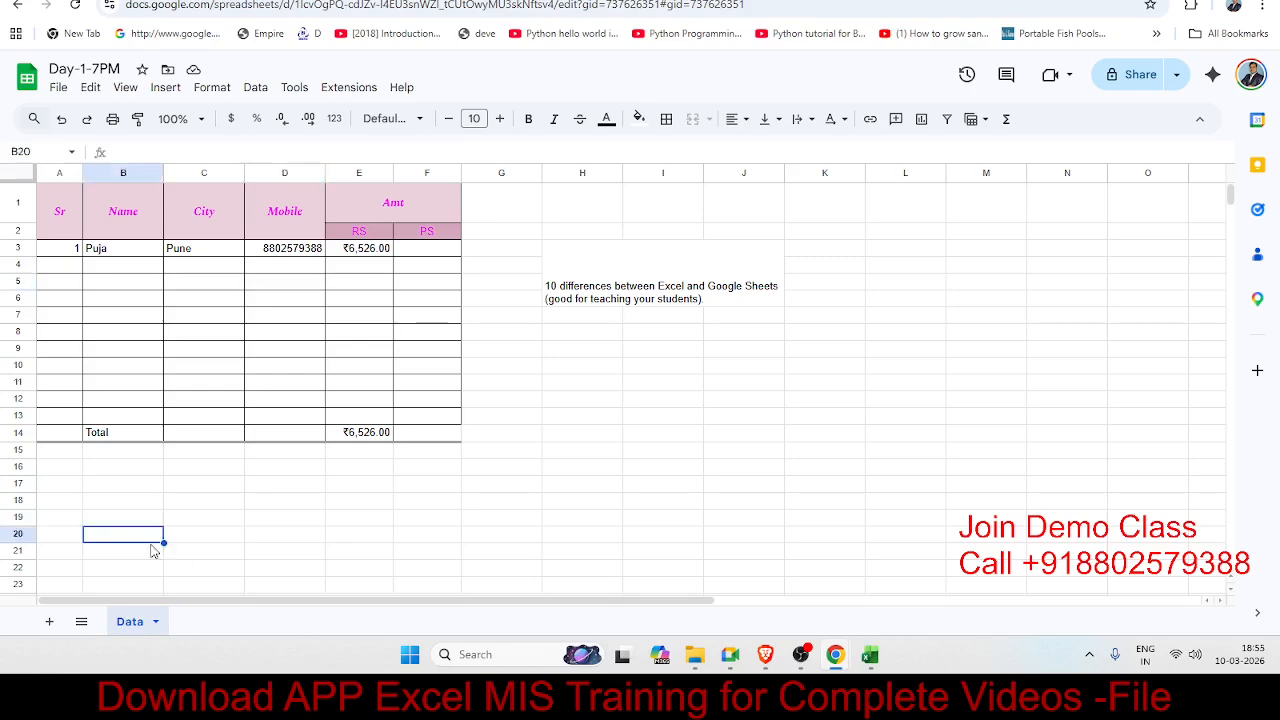
left_click(50, 622)
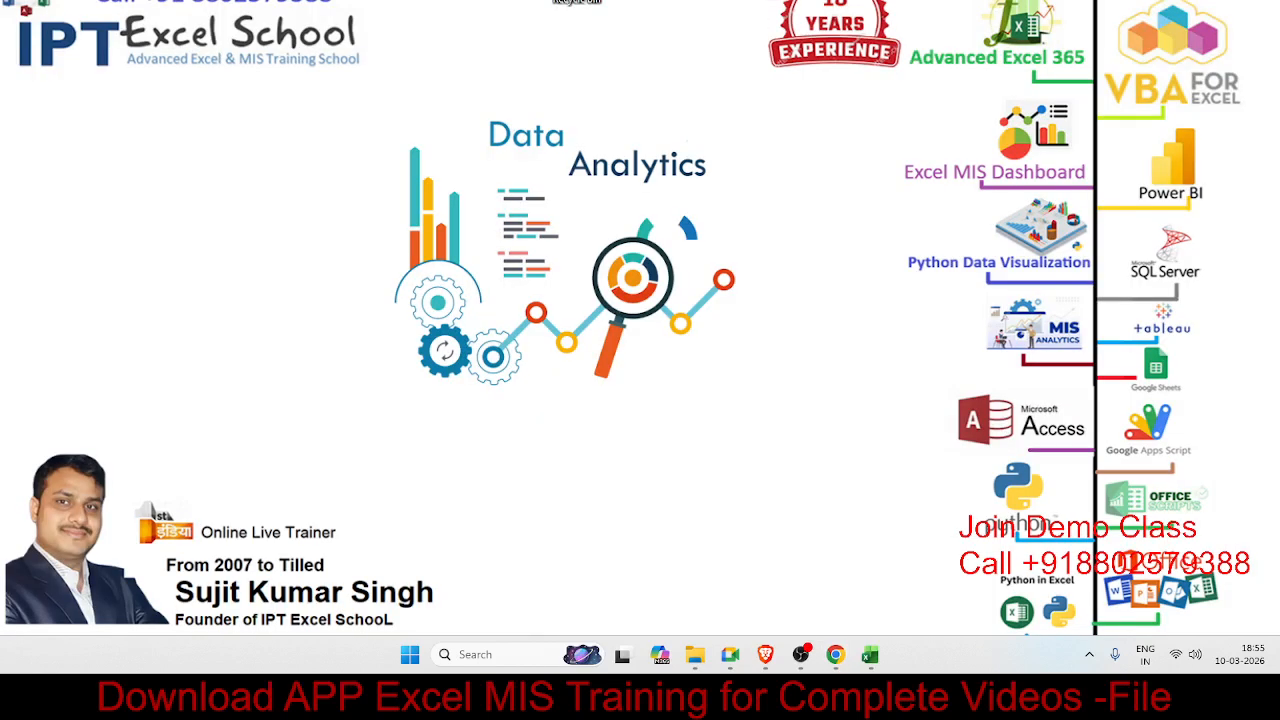
Step: Paste the copied CASH MEMO image into Sheet3 at cell I2
left_click(836, 655)
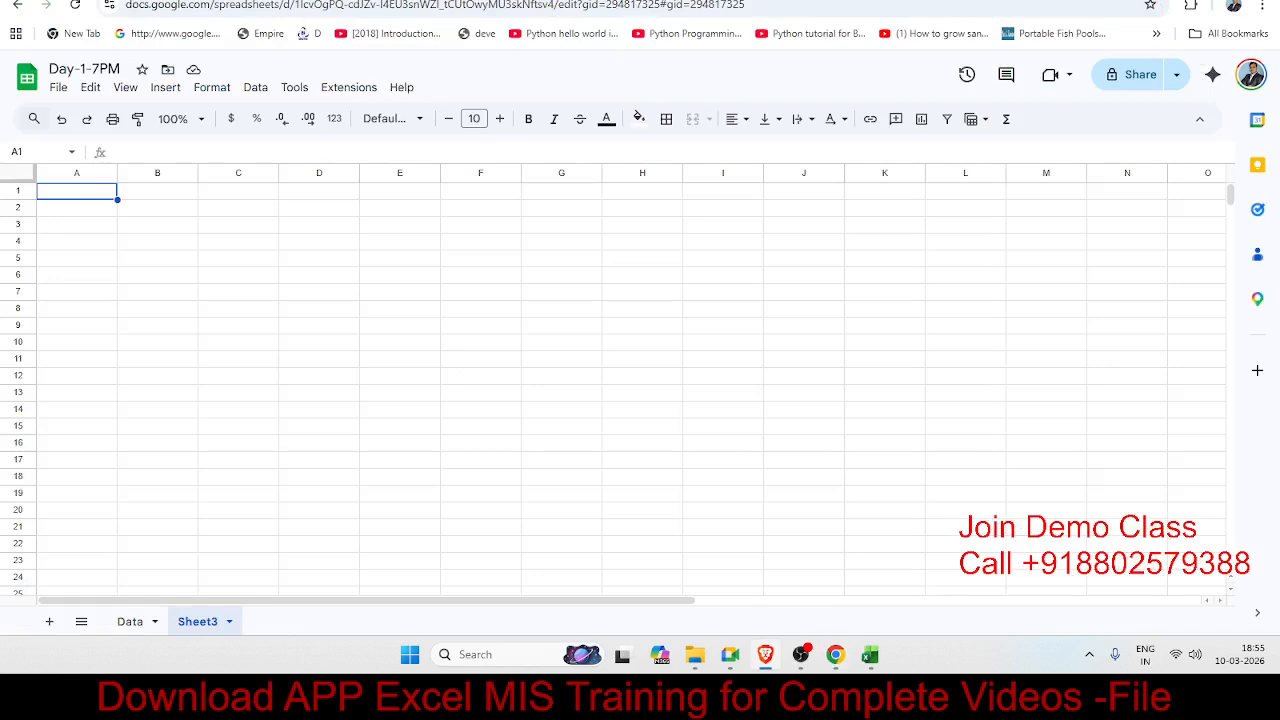
left_click(408, 212)
left_click(698, 210)
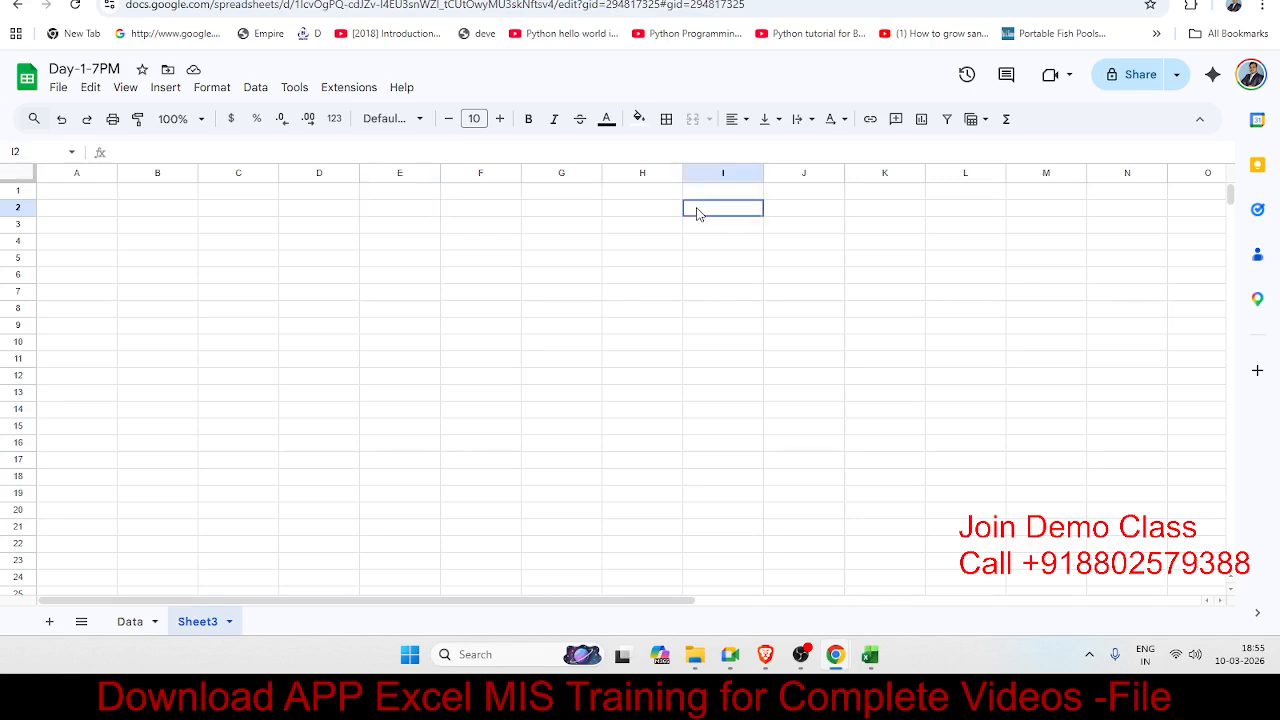
key("ctrl+v")
mouse_move(766, 271)
left_mouse_down()
mouse_move(742, 260)
mouse_move(761, 253)
left_mouse_up()
left_click(433, 333)
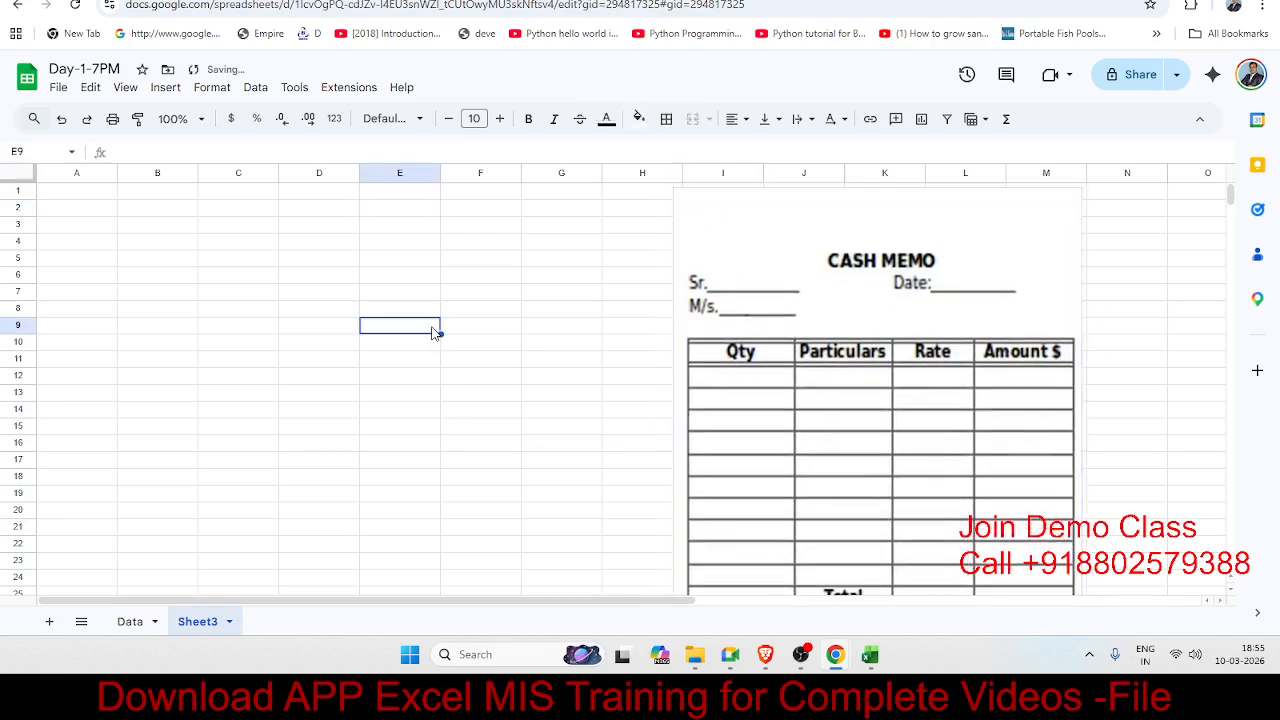
Step: Shrink the cash memo image and position it over columns J–N near the top
left_click(745, 428)
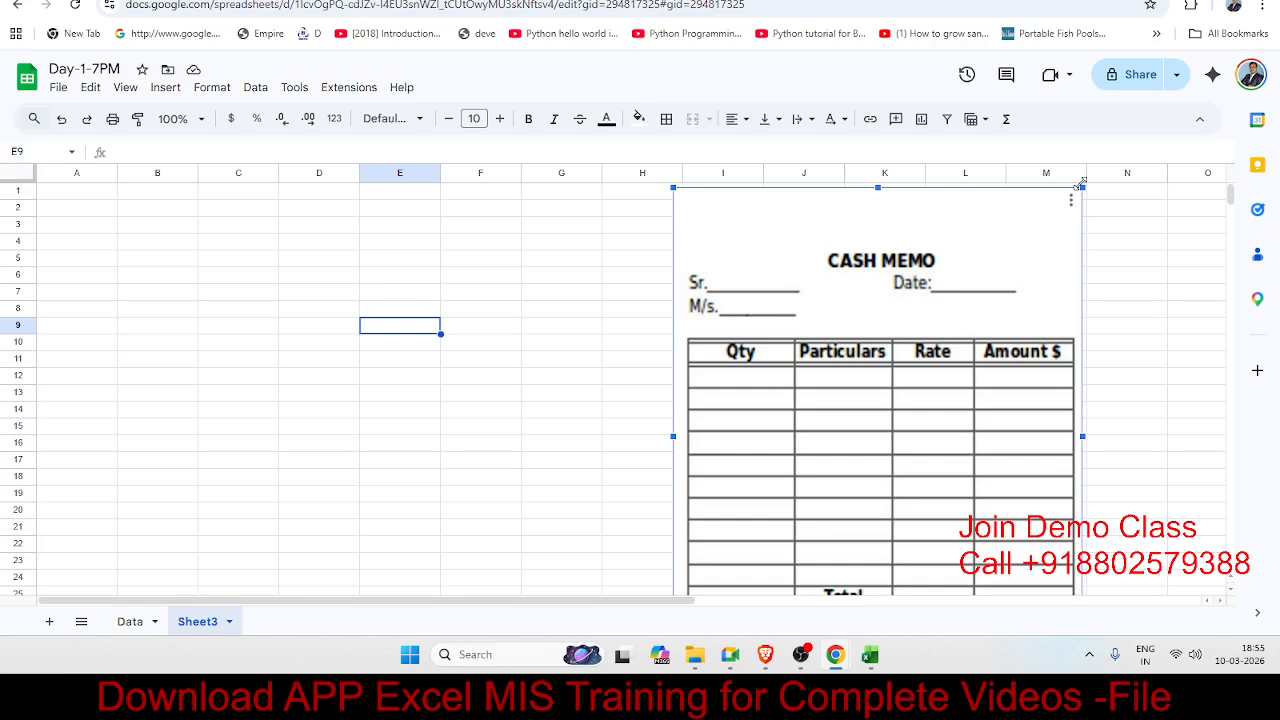
left_click_drag(1080, 184, 989, 297)
left_click_drag(971, 351, 1086, 249)
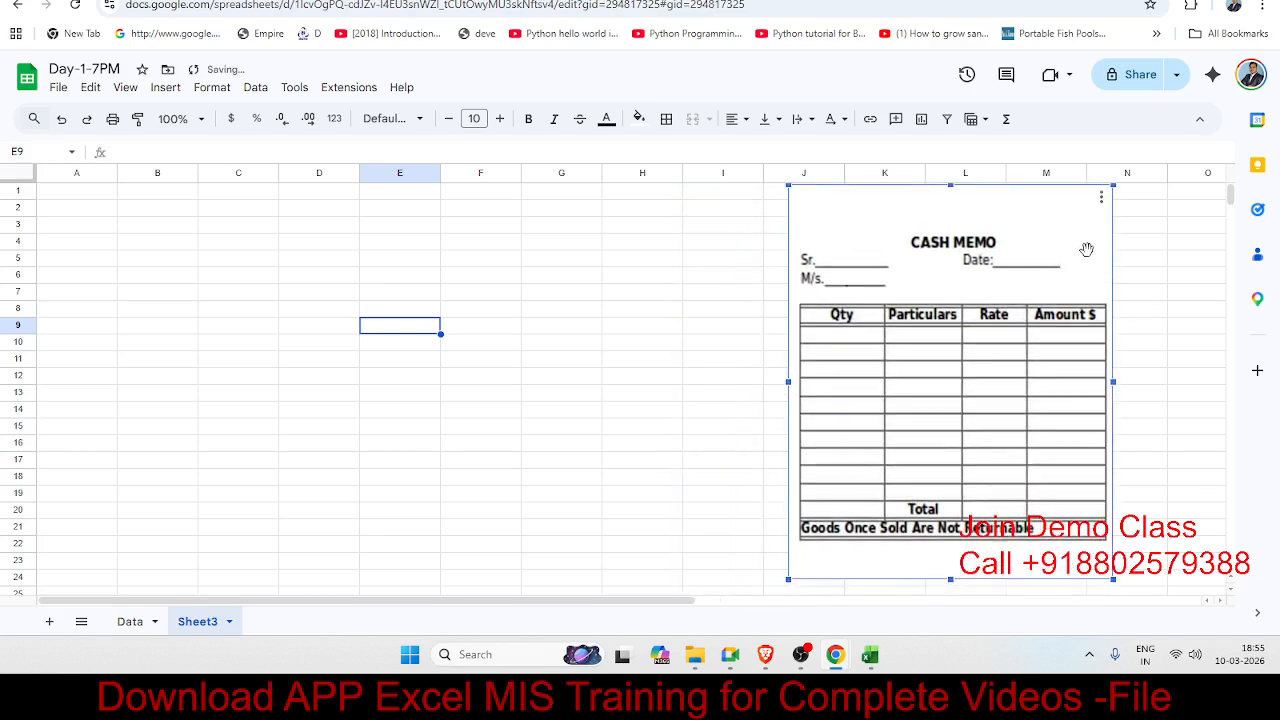
left_click_drag(1112, 185, 1094, 208)
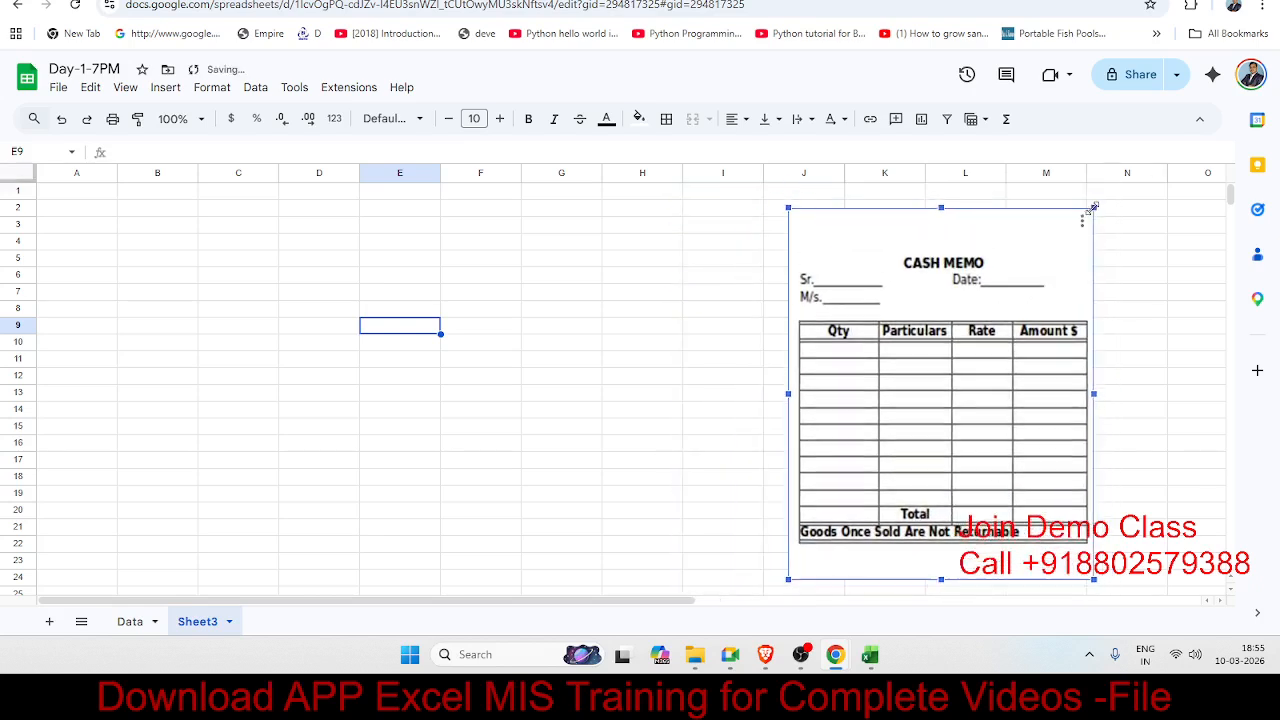
left_click(205, 238)
left_click_drag(185, 208, 480, 413)
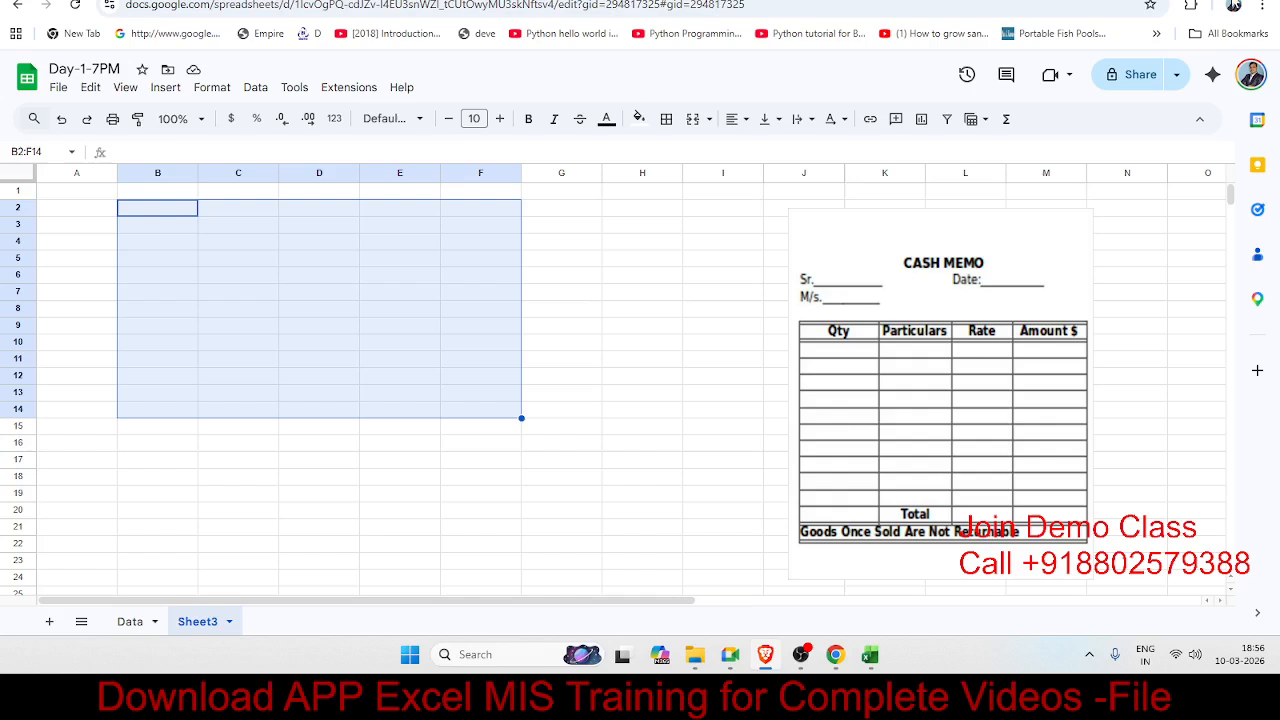
Step: Hide the gridlines on Sheet3 via View > Show
left_click(188, 196)
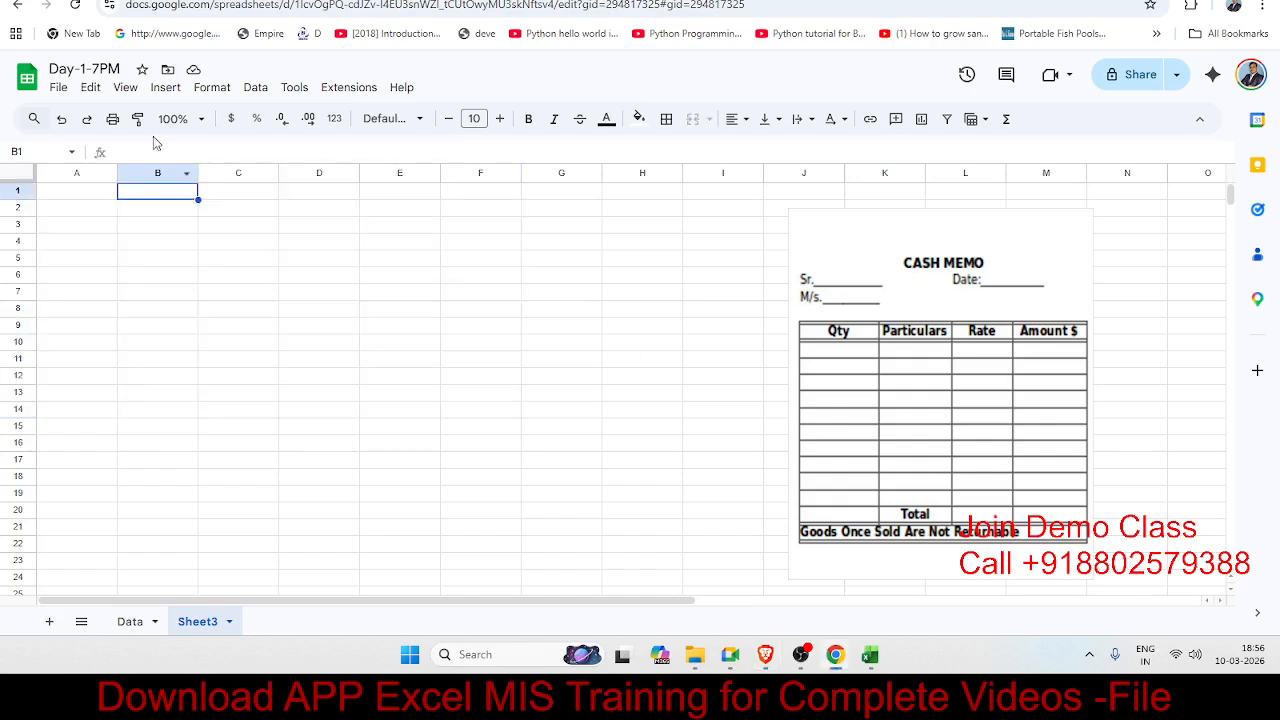
left_click(126, 88)
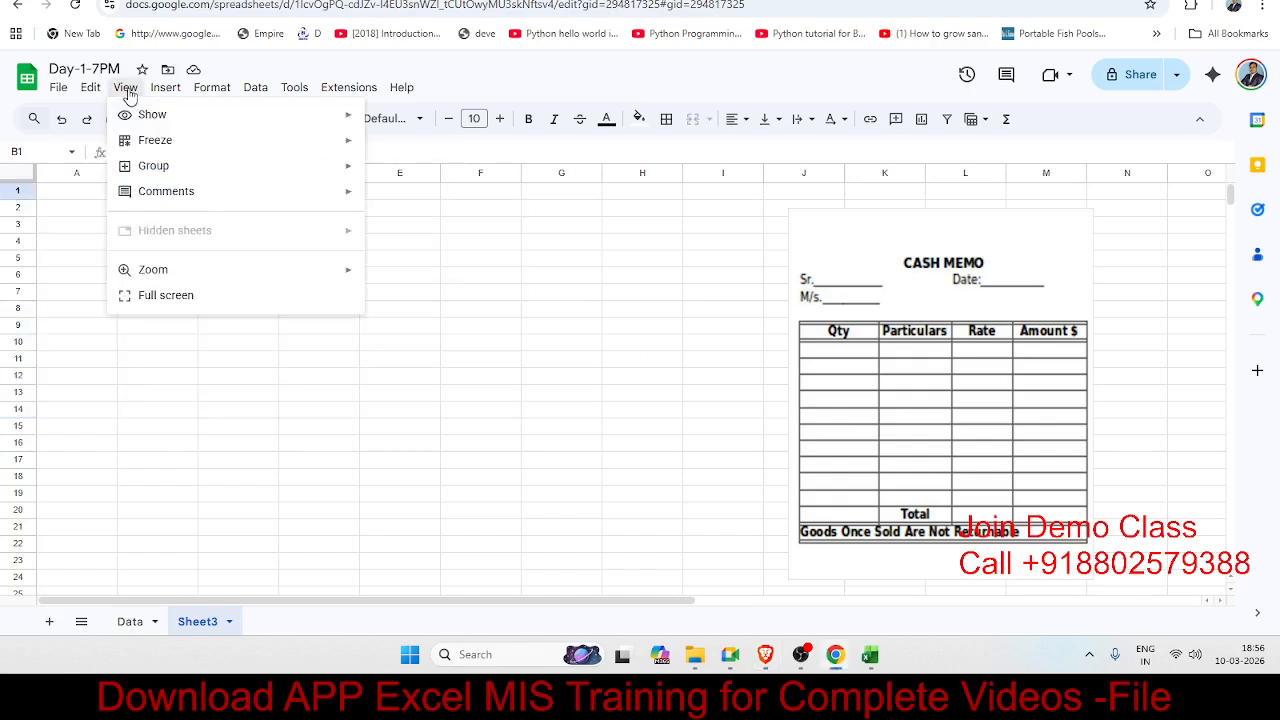
mouse_move(160, 118)
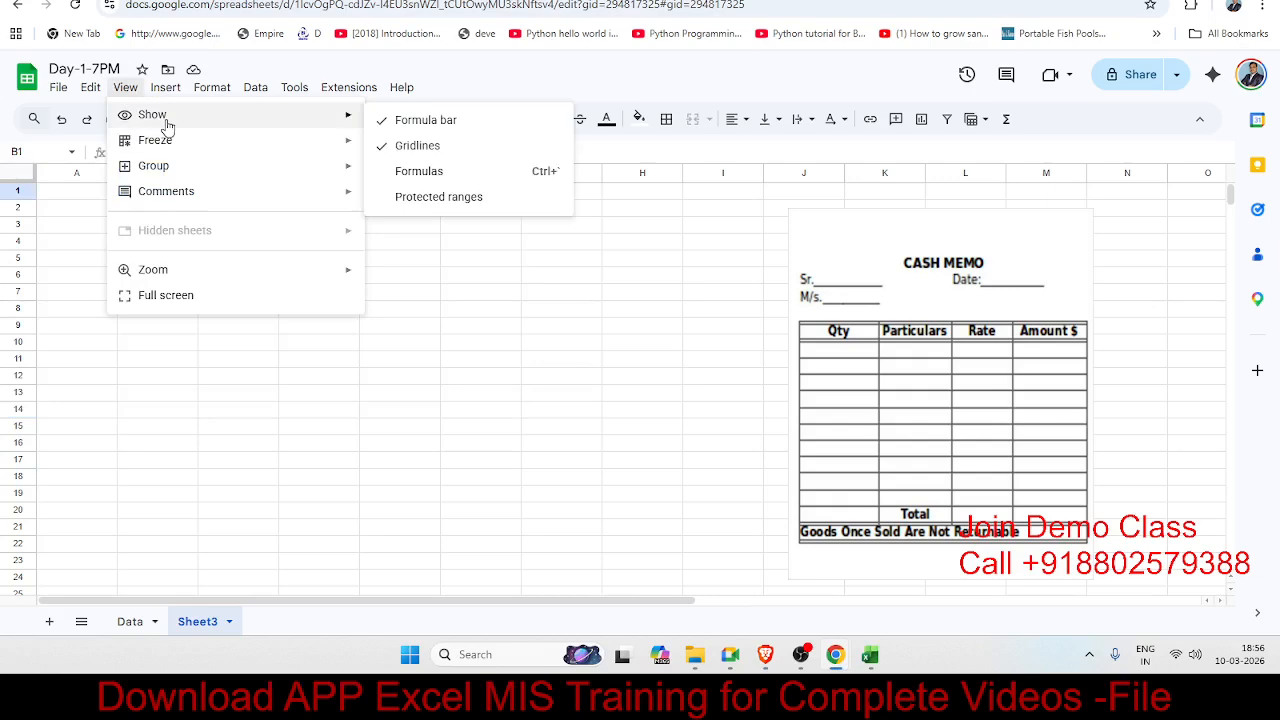
left_click(378, 150)
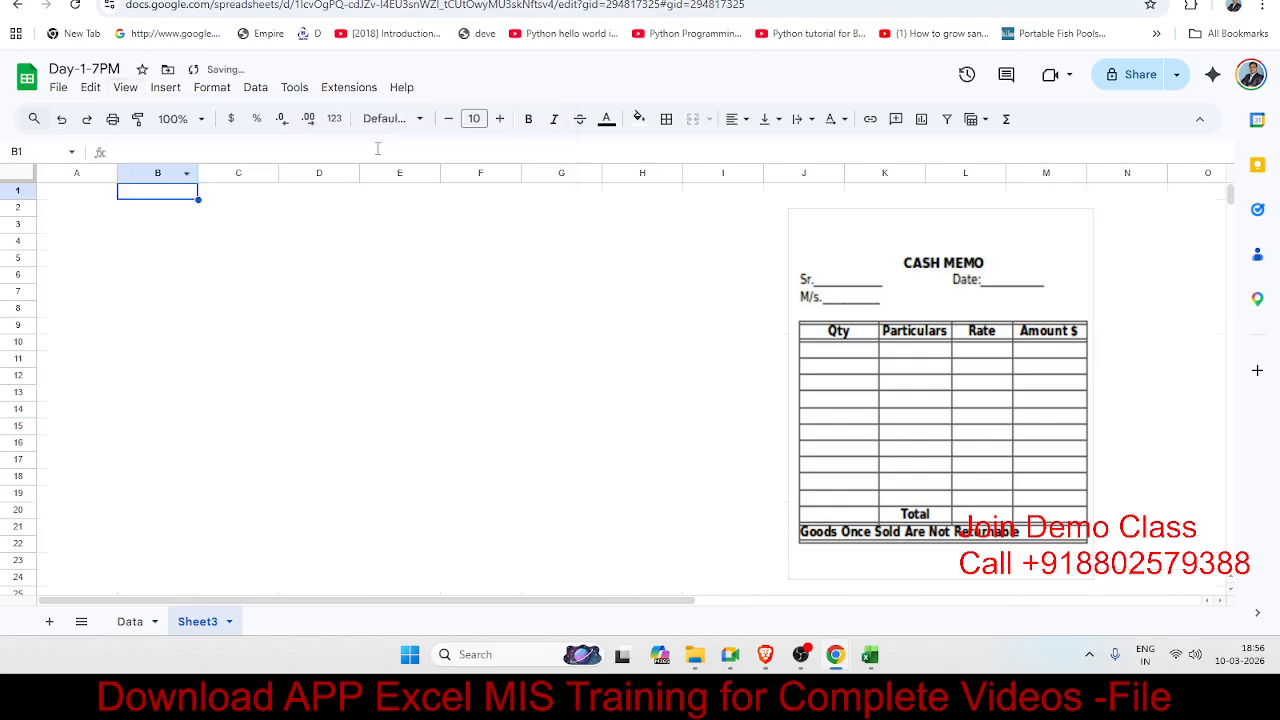
left_click(318, 378)
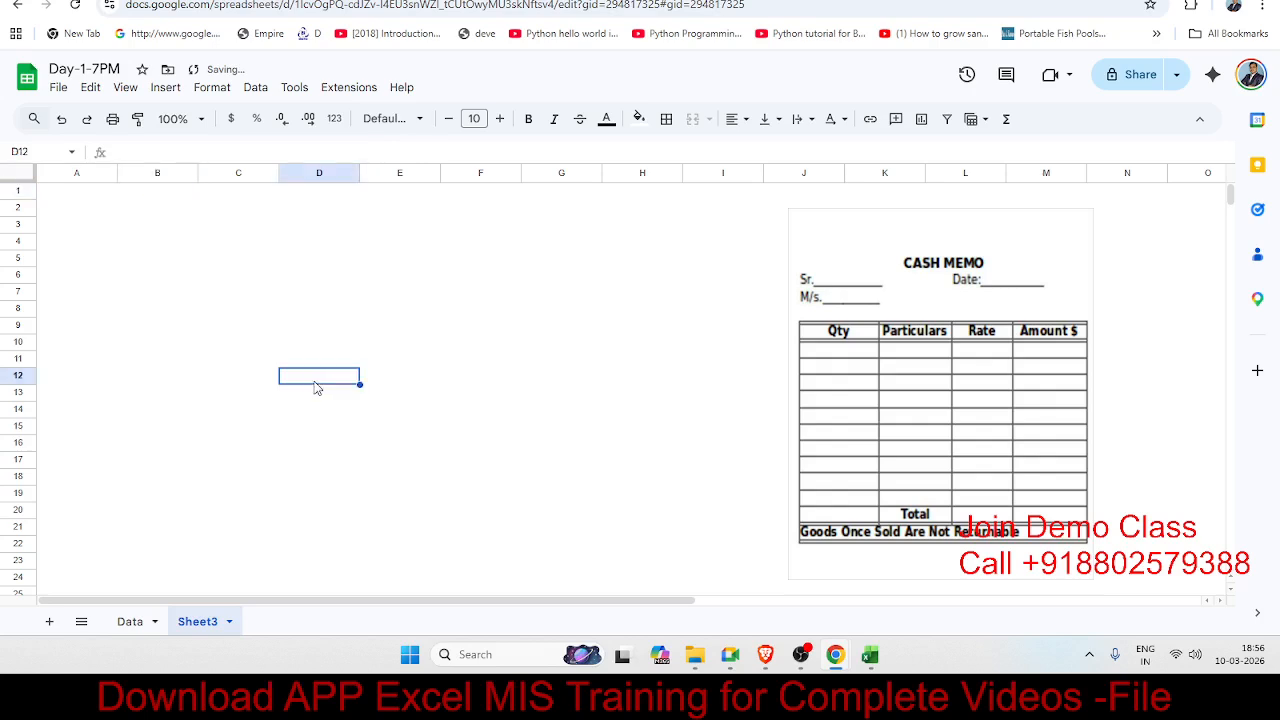
Step: Enter the cash memo heading 'Qty' in cell B7
left_click(112, 244)
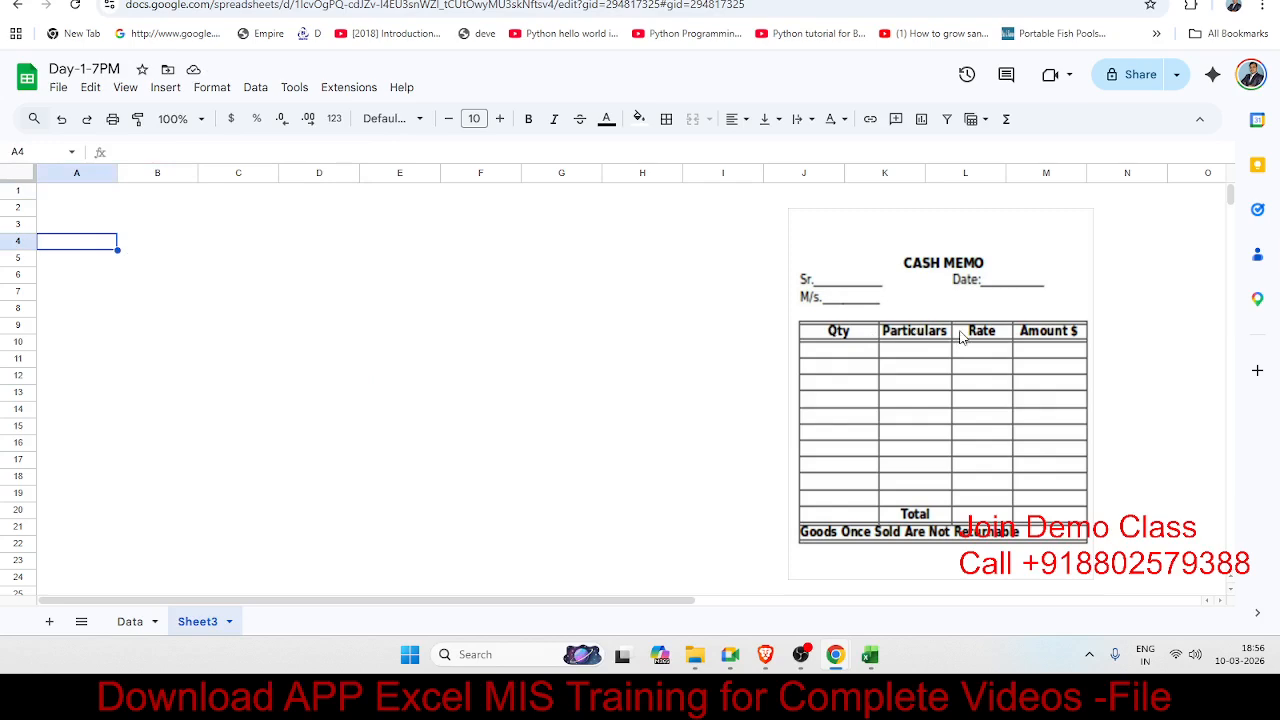
left_click(126, 298)
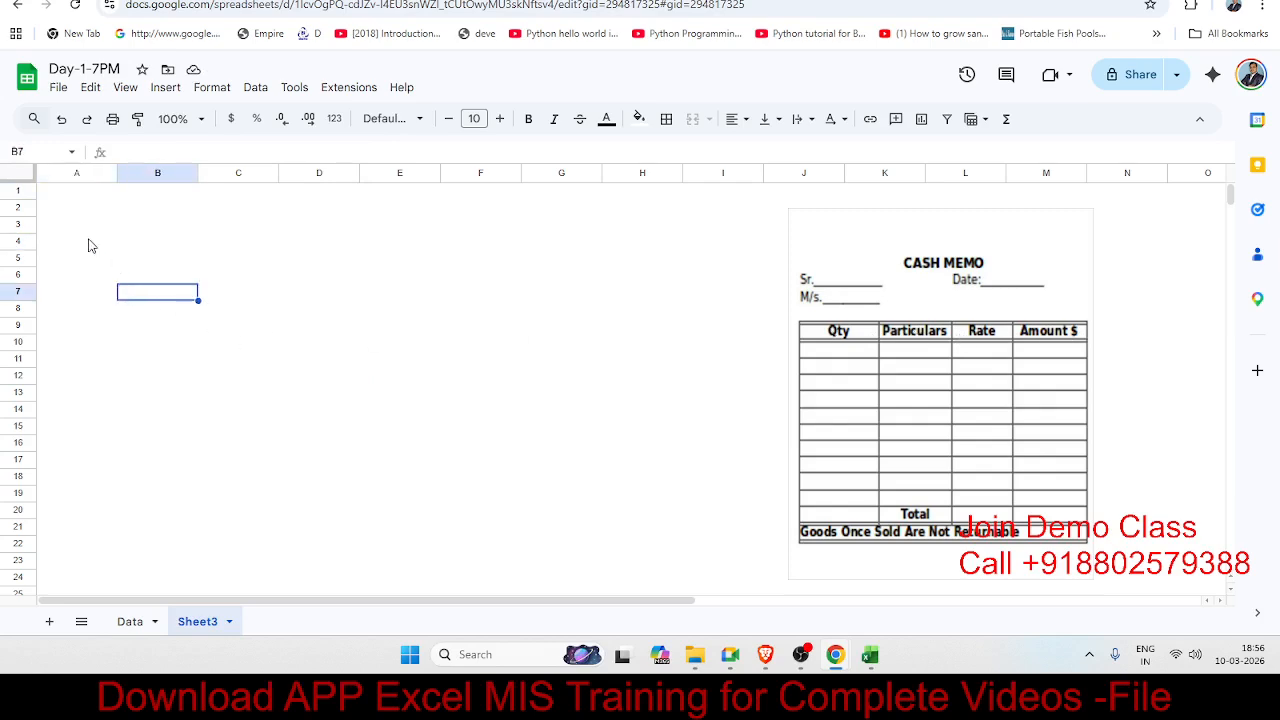
left_click(80, 262)
left_click(72, 292)
left_click(139, 296)
type("Qty")
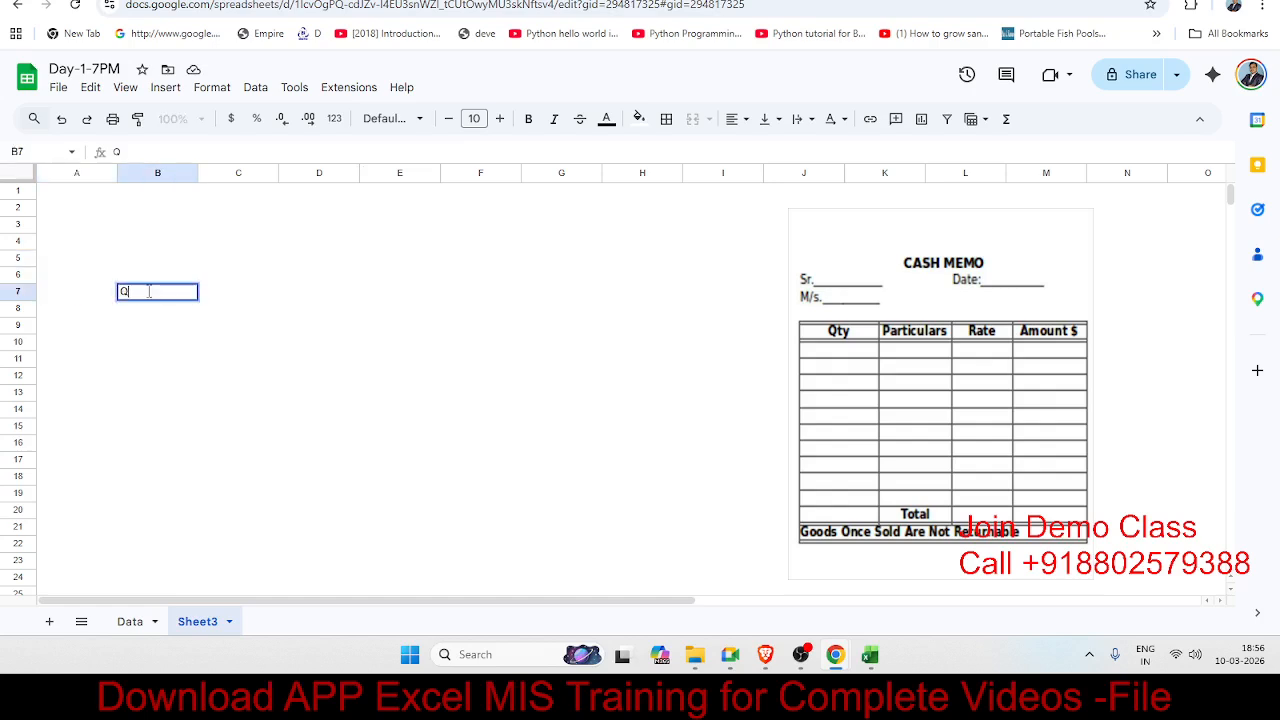
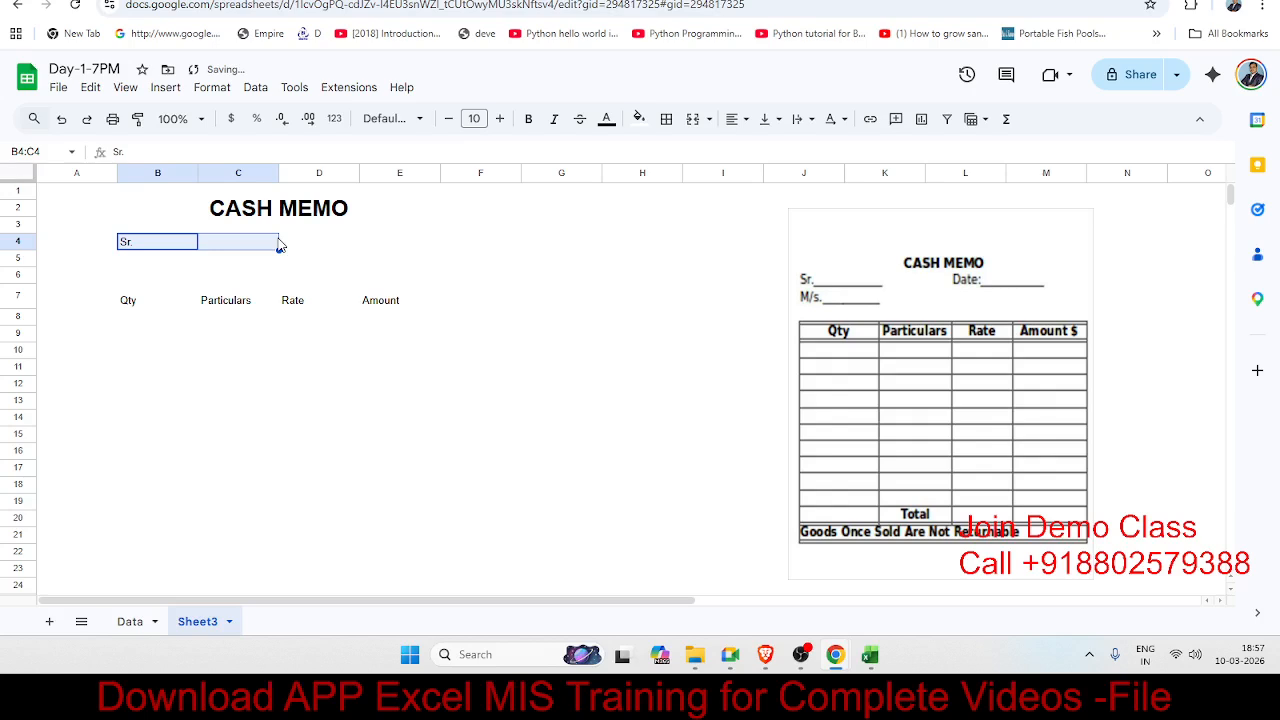
Step: Give the Sr. cell B4 a thin bottom border as a fill-in line
left_click(178, 279)
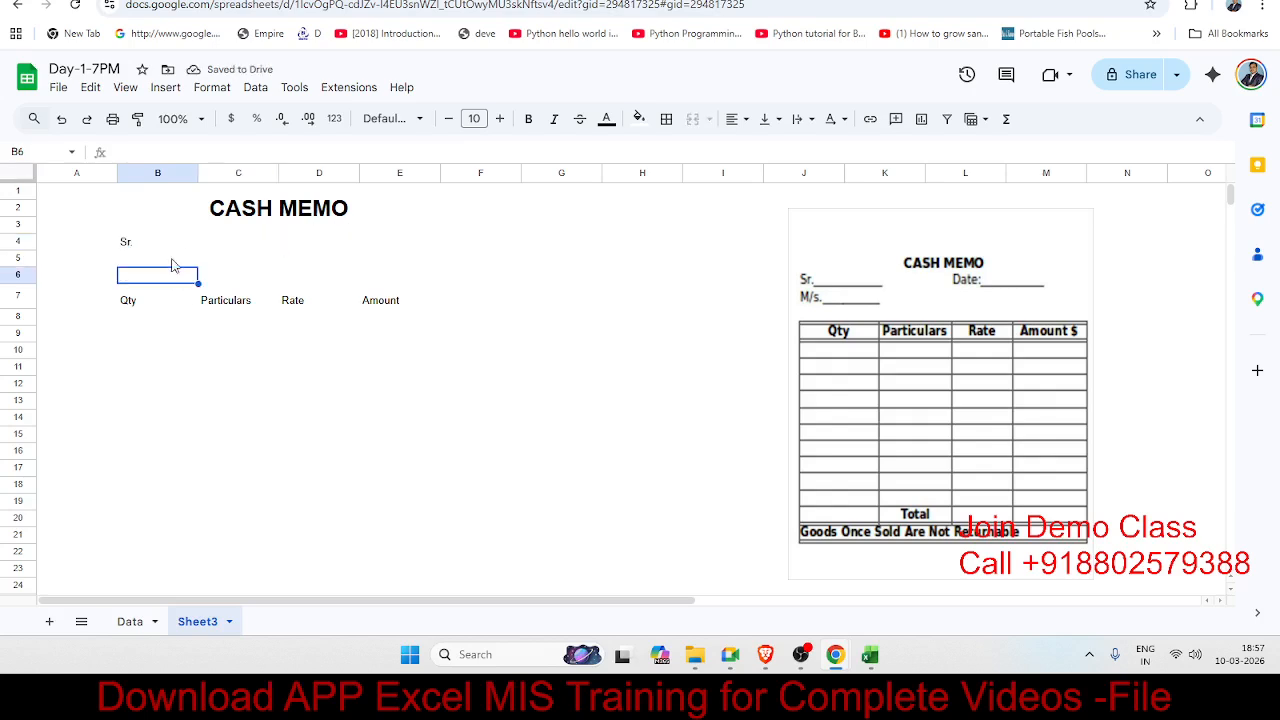
left_click(170, 253)
left_click(216, 249, "shift")
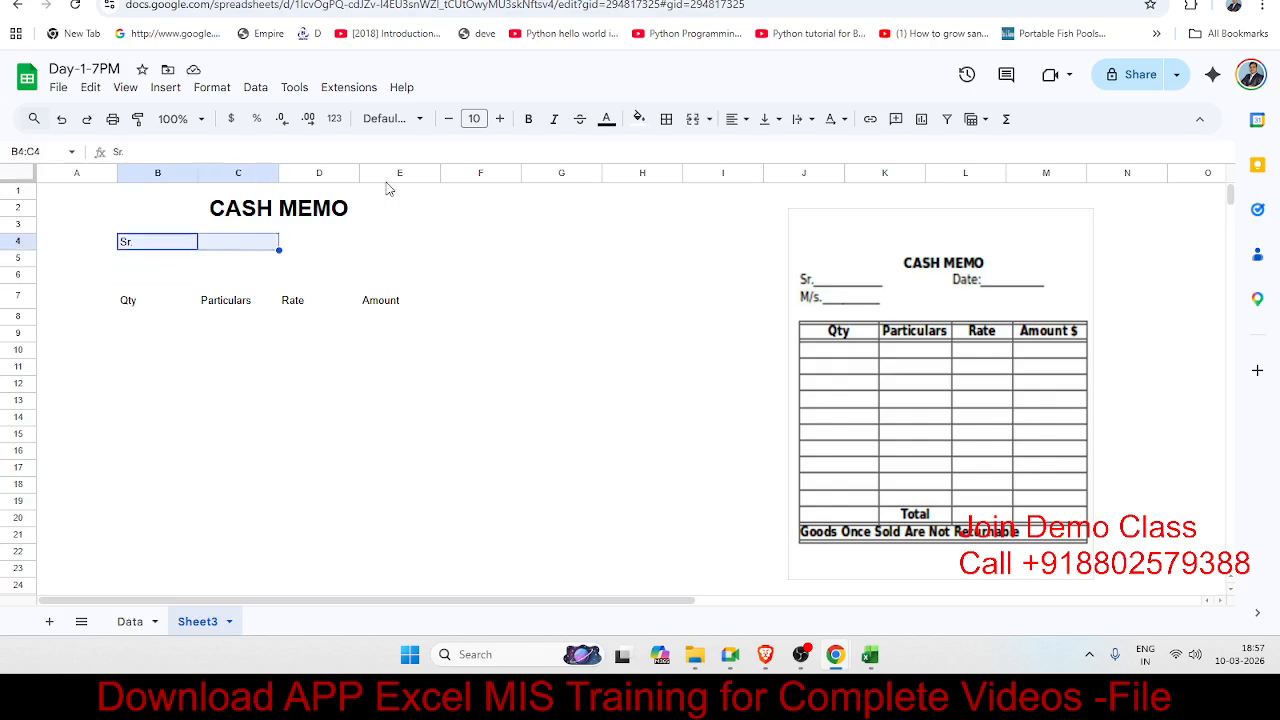
left_click(160, 245)
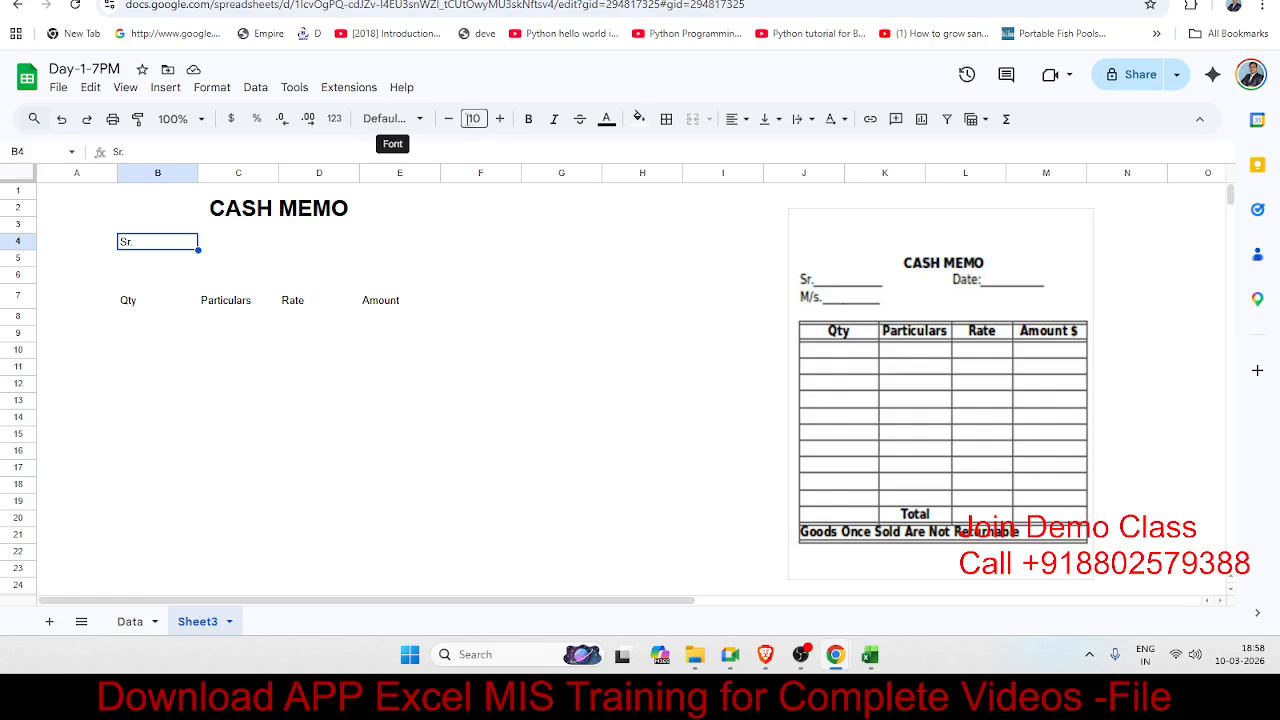
left_click(667, 120)
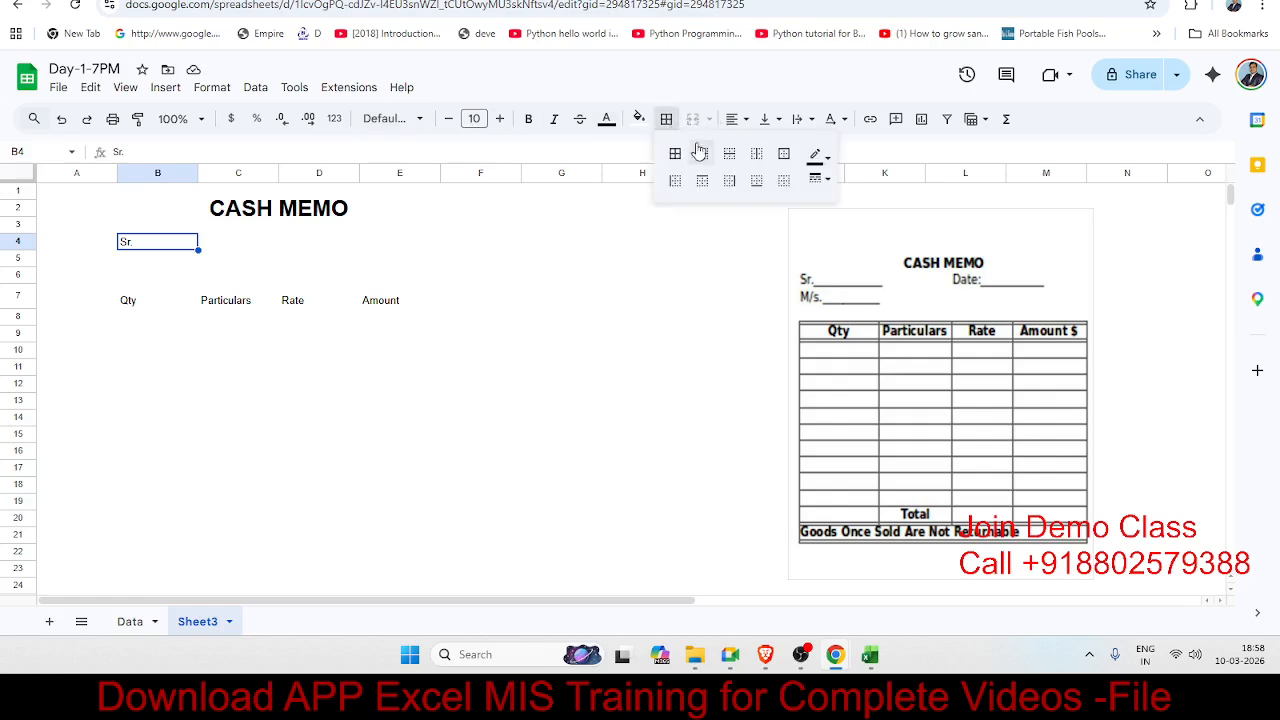
left_click(754, 181)
left_click(380, 316)
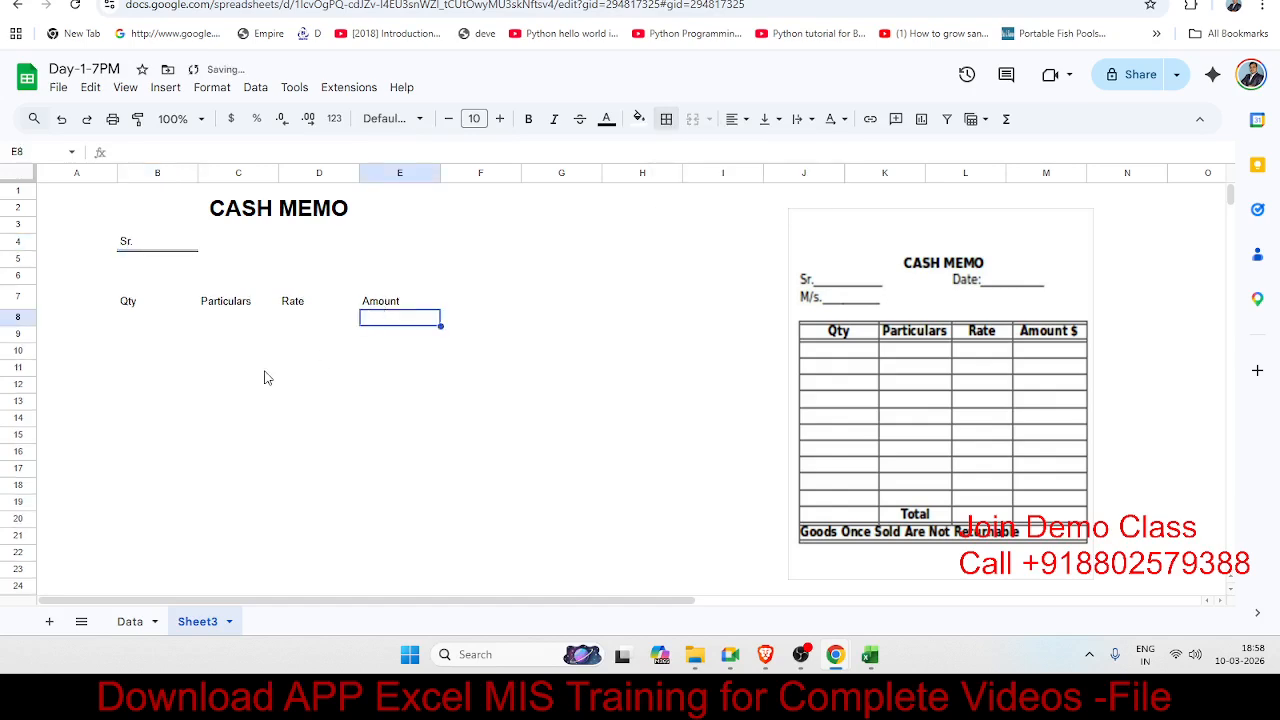
left_click(172, 247)
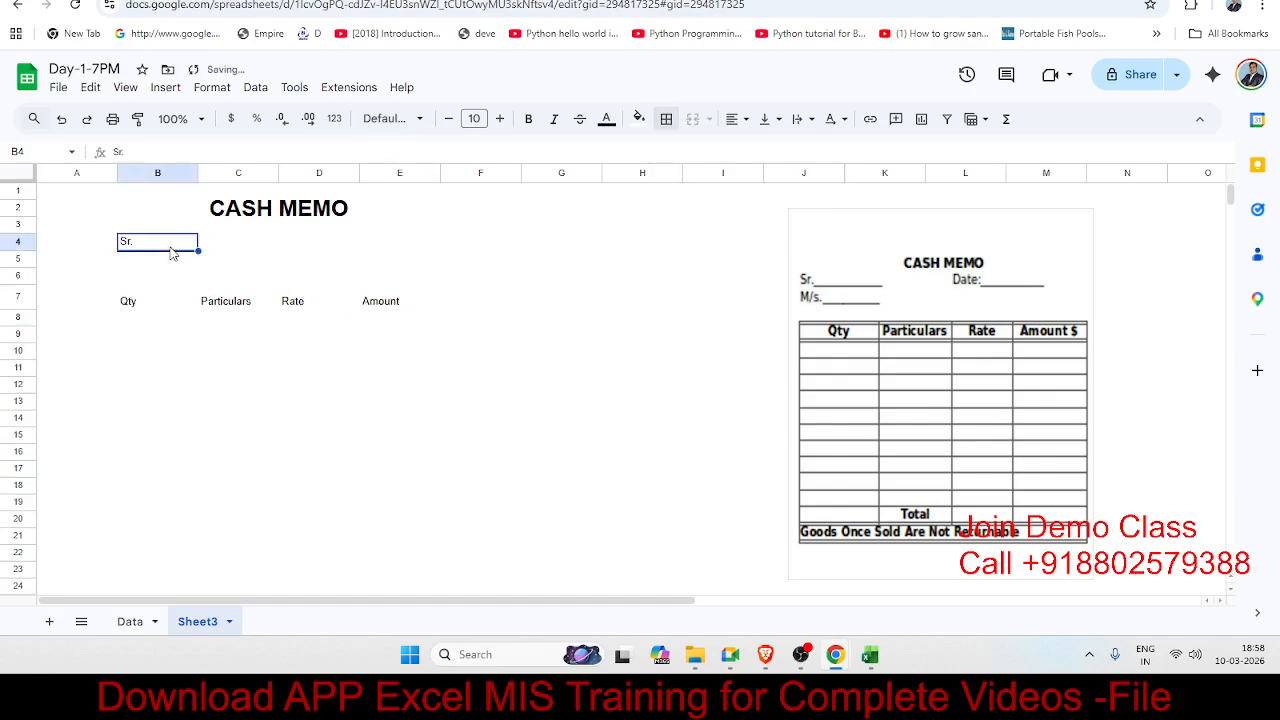
left_click(666, 120)
left_click(817, 179)
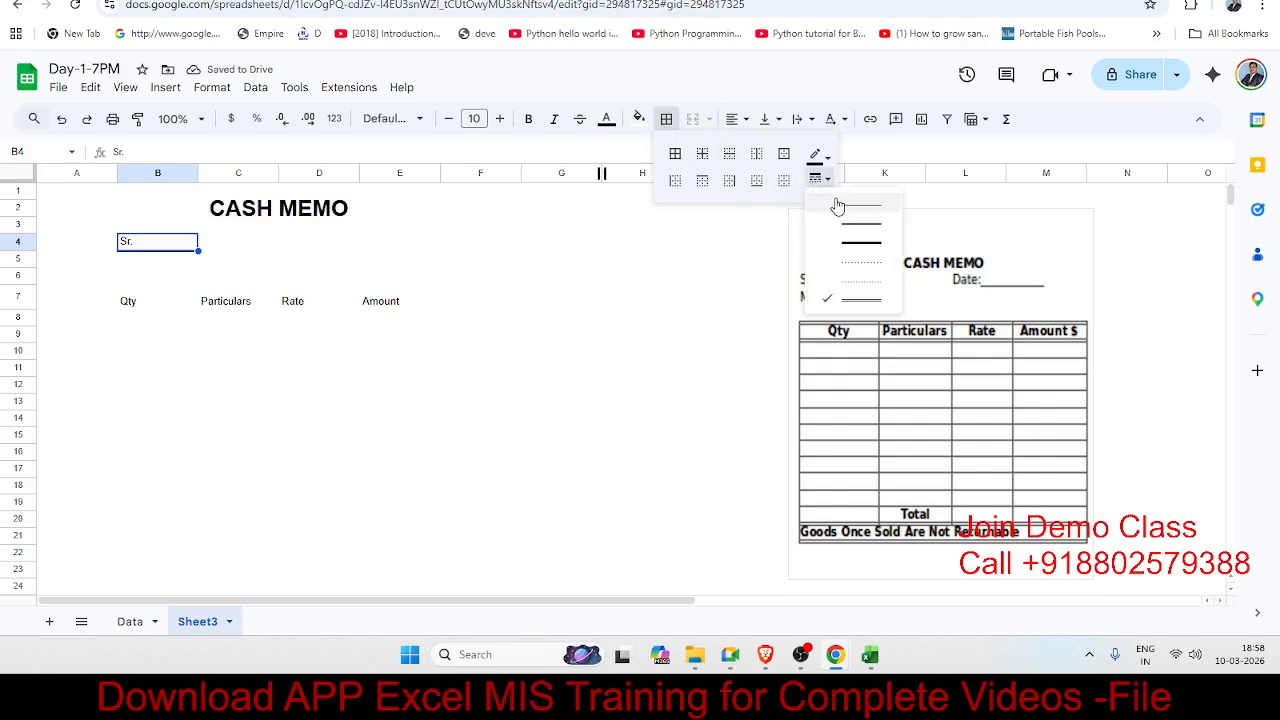
left_click(843, 208)
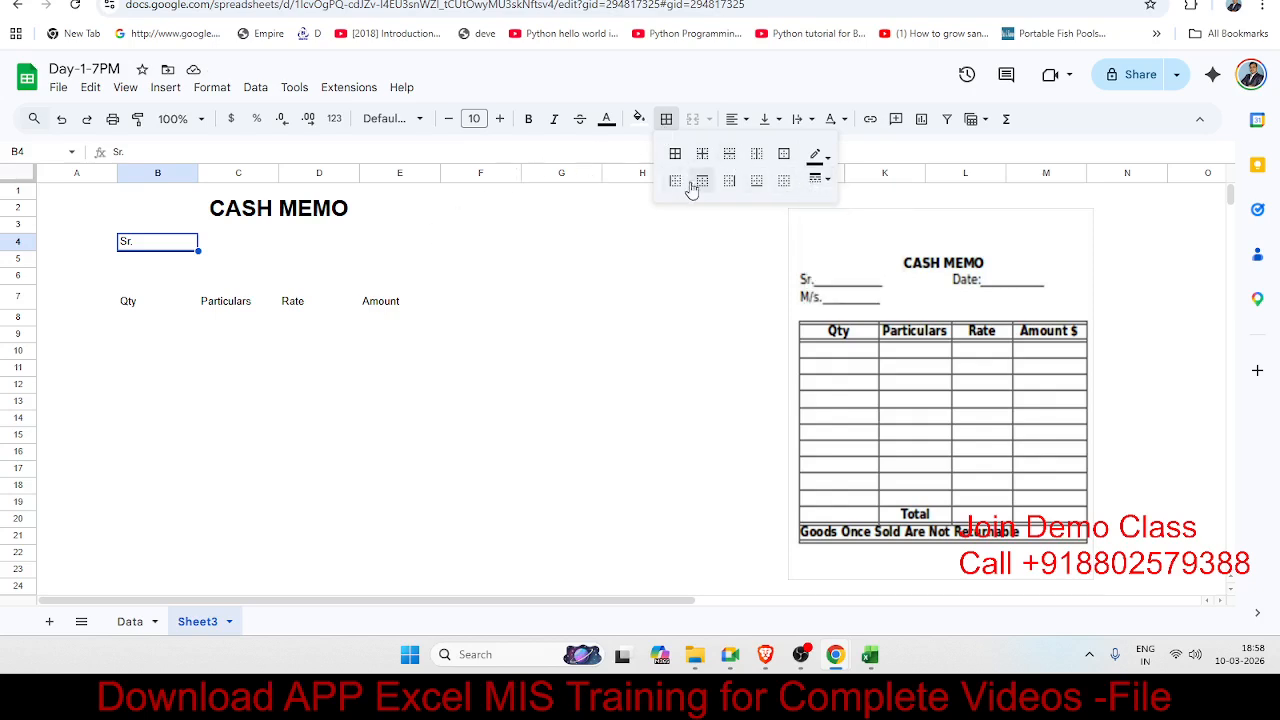
left_click(756, 181)
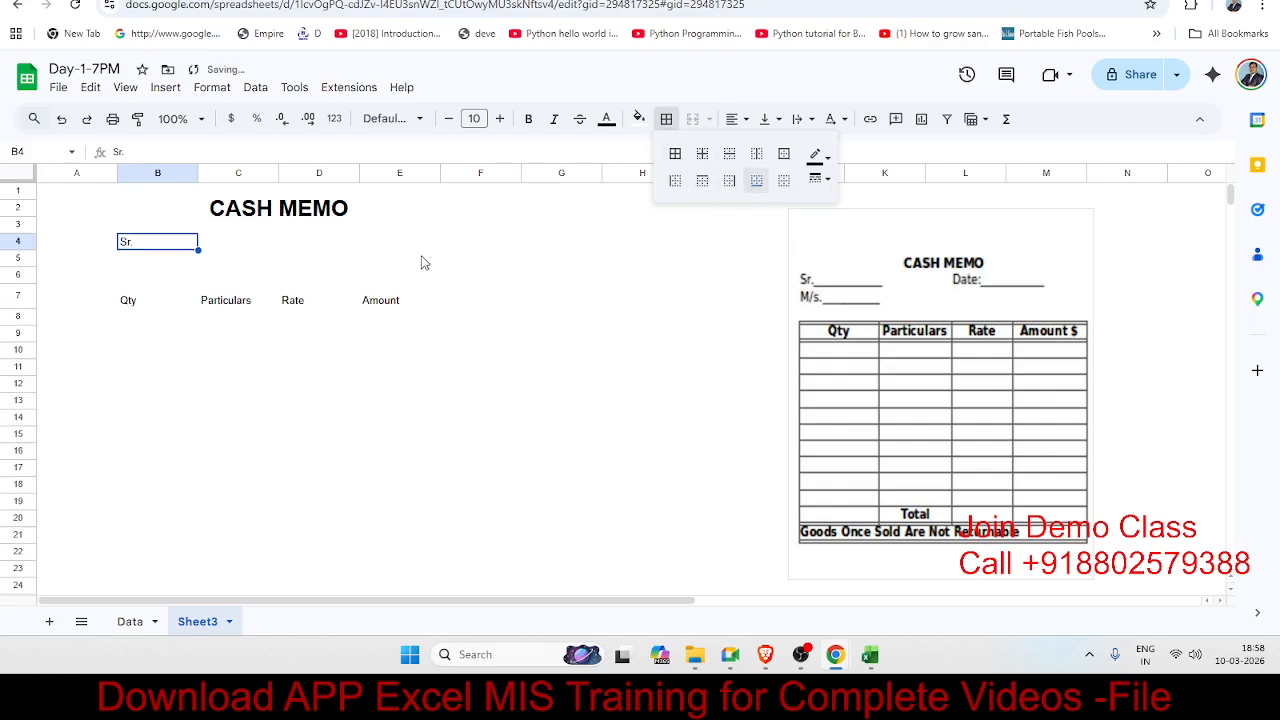
left_click(238, 333)
Step: Enter M/S in B5 and underline B5:C5 with a bottom border
left_click(142, 261)
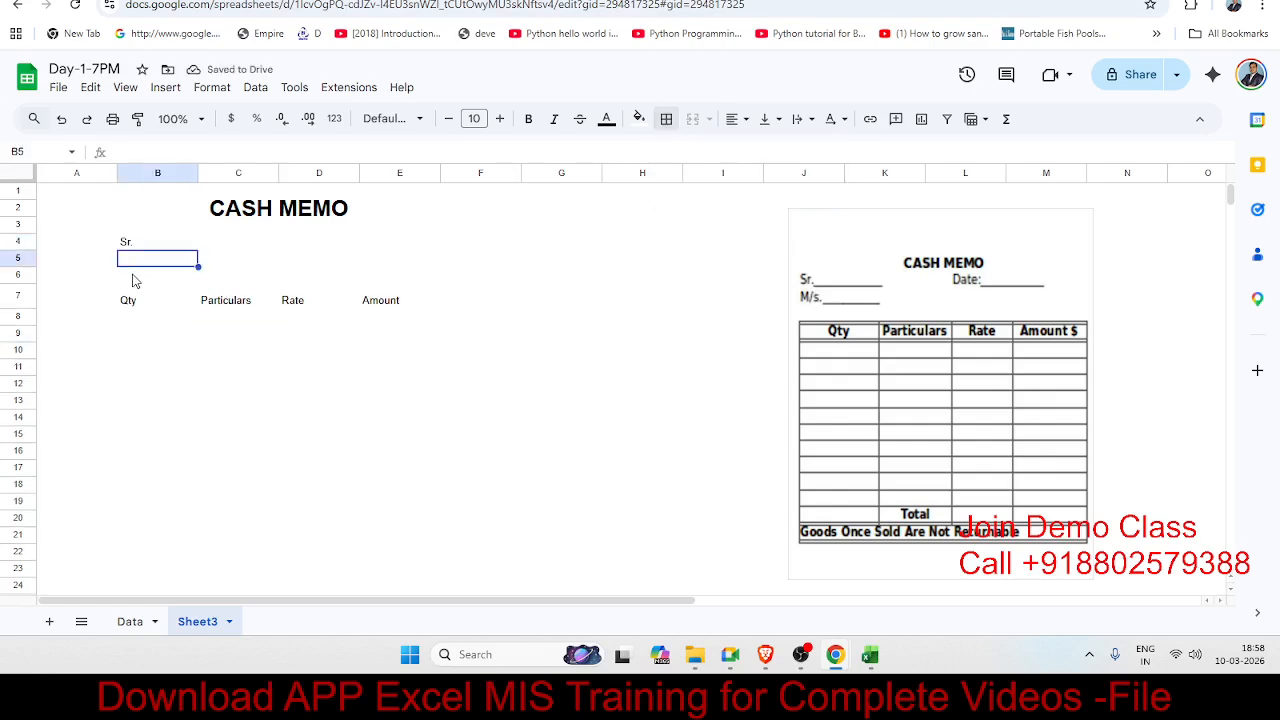
left_click(132, 274)
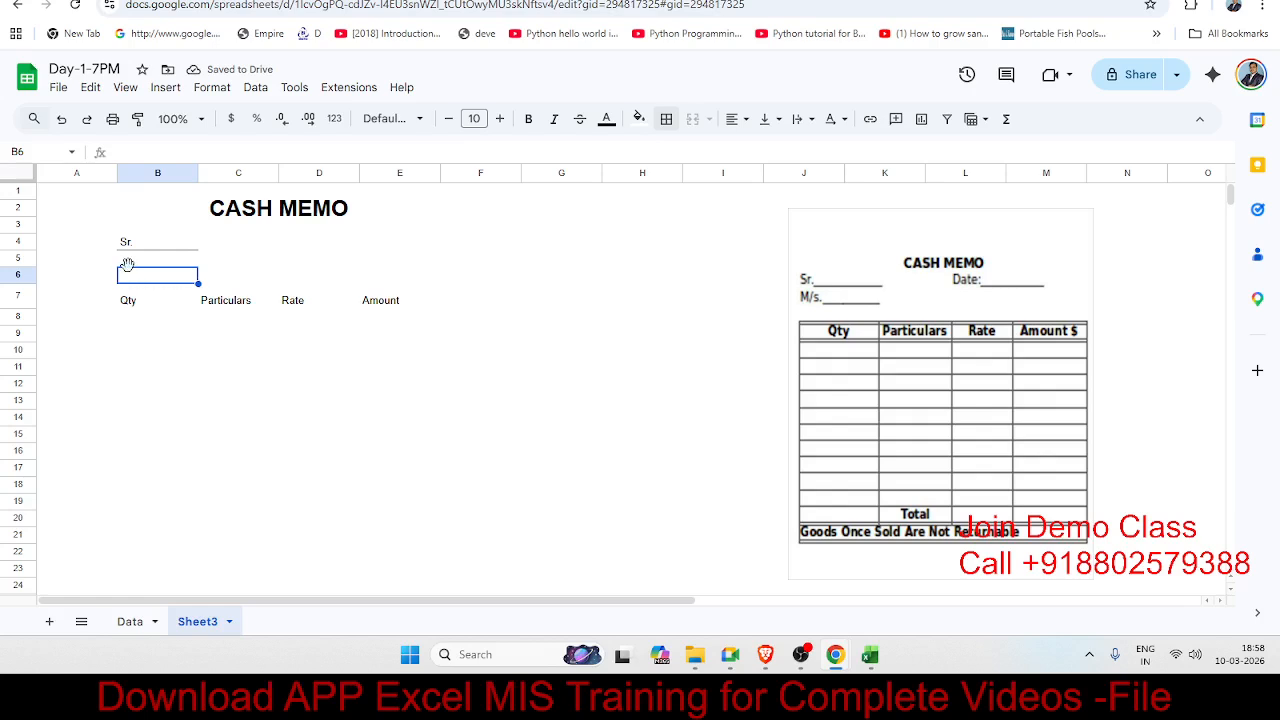
left_click(128, 263)
left_click(130, 276)
left_click(128, 262)
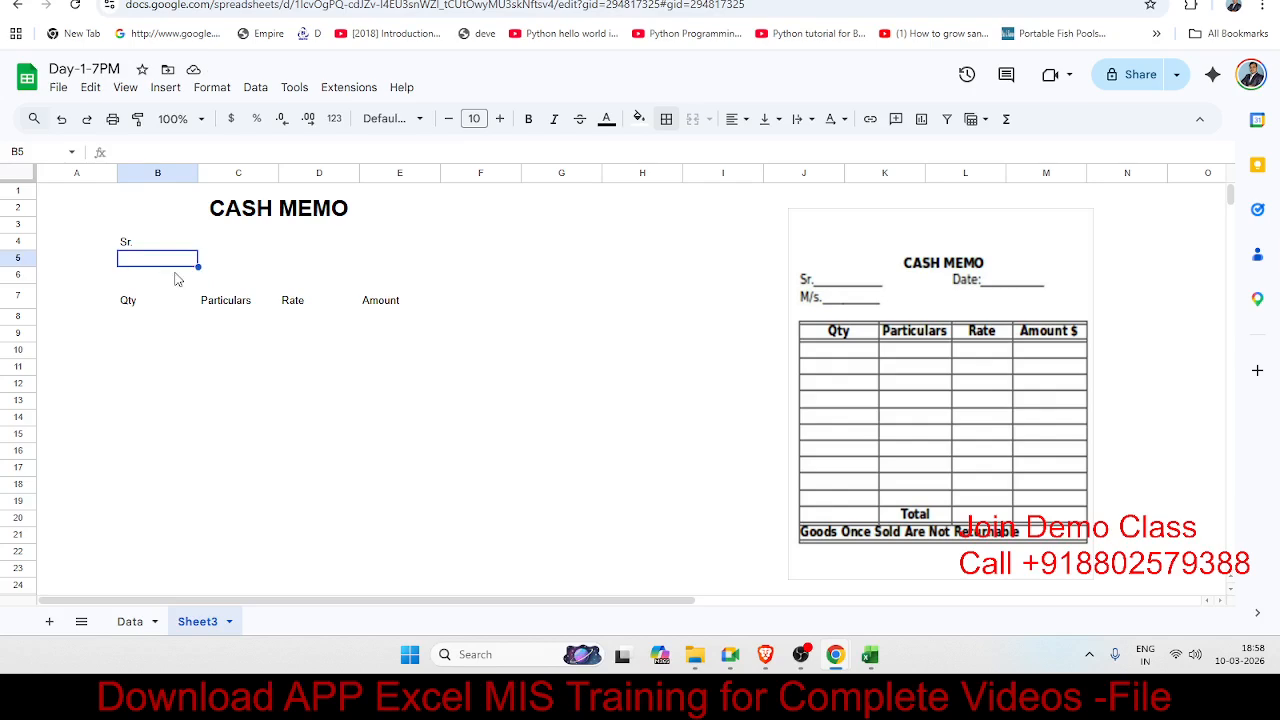
type("M/S")
key("Return")
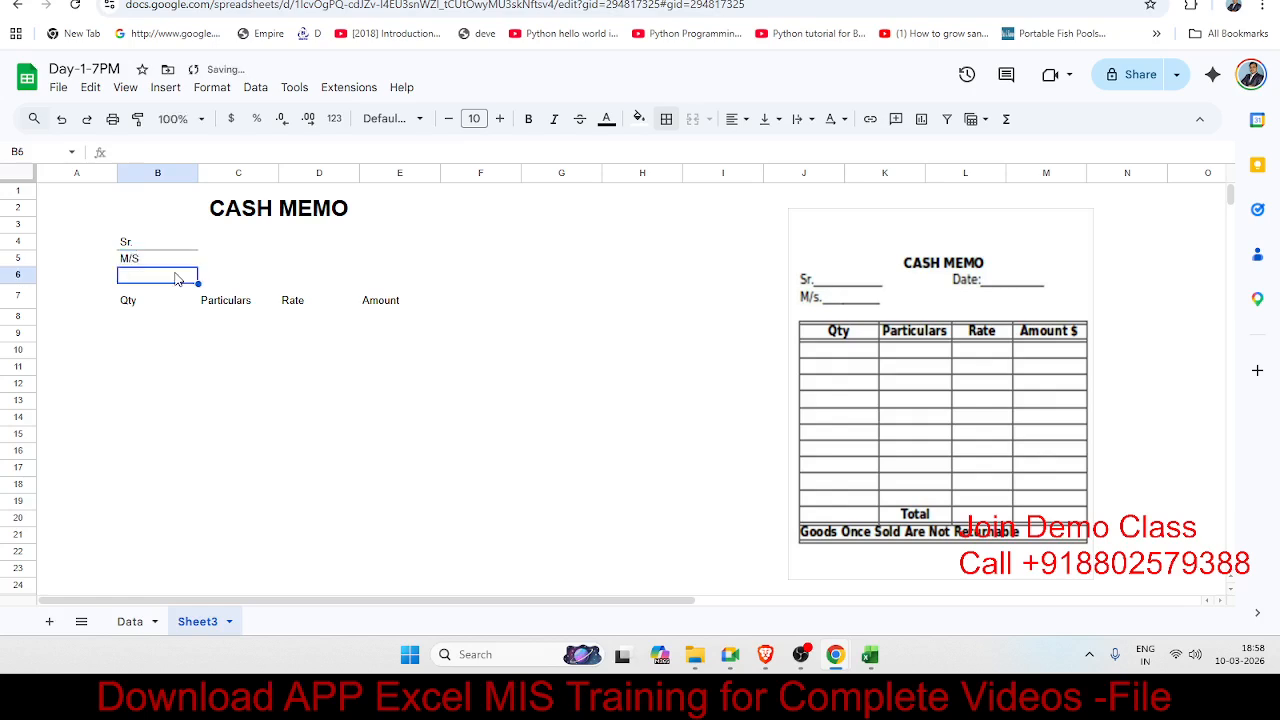
key("Up")
key("shift+Right")
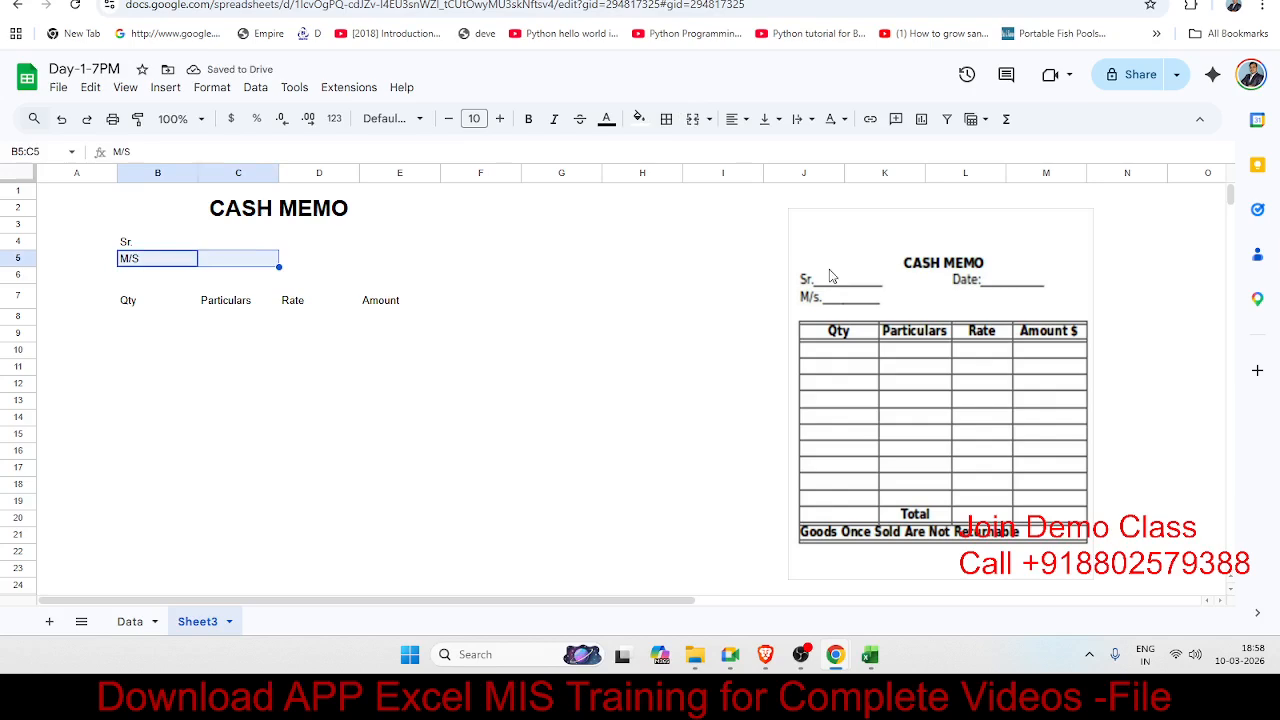
left_click(667, 119)
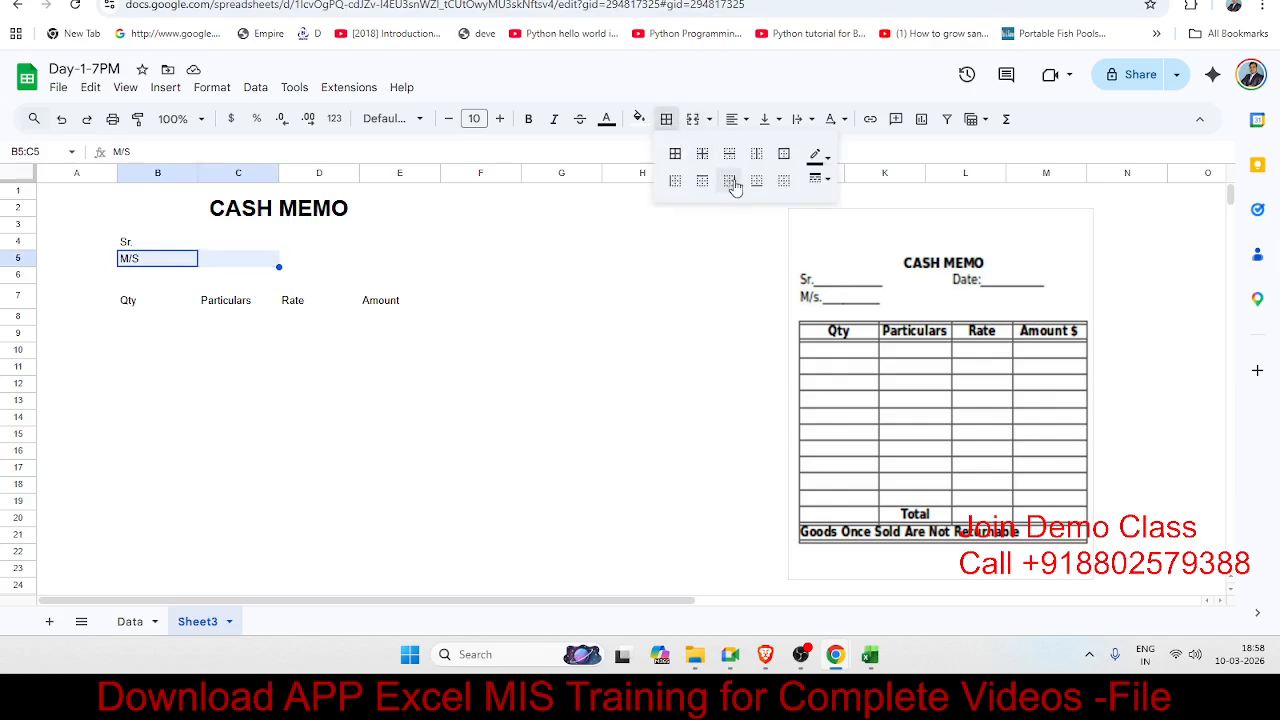
left_click(766, 188)
left_click(456, 392)
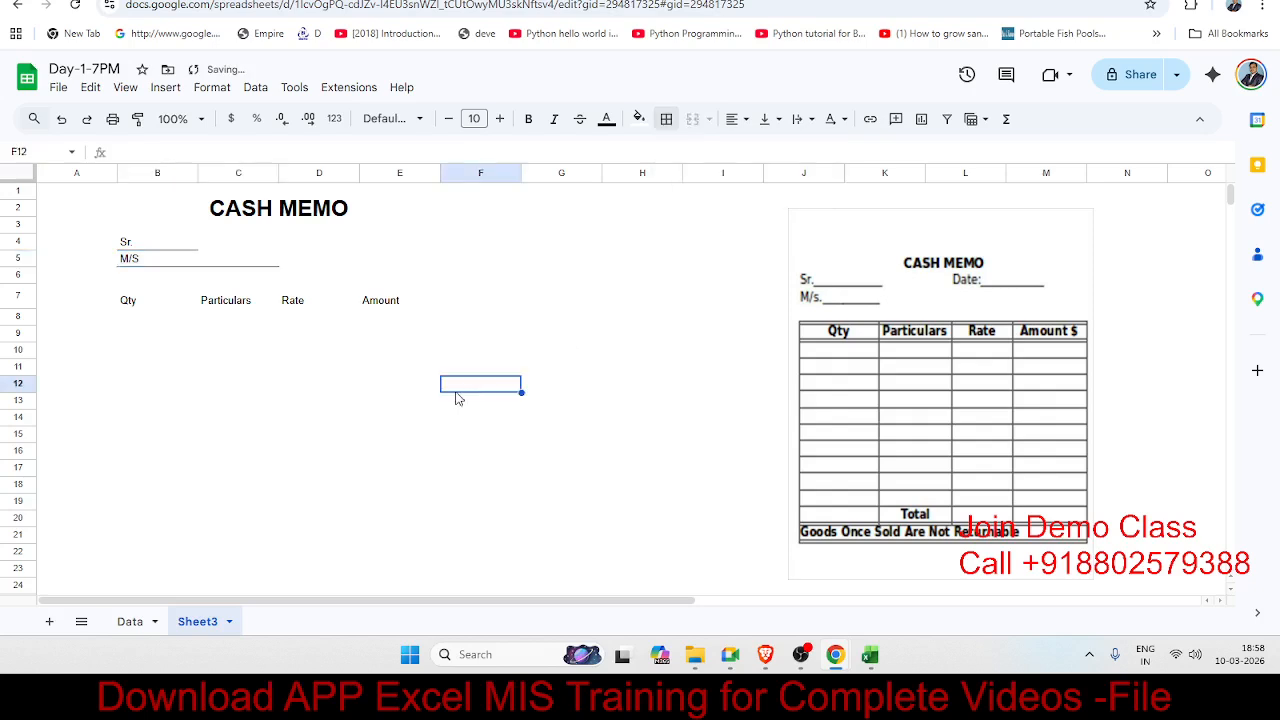
left_click(312, 251)
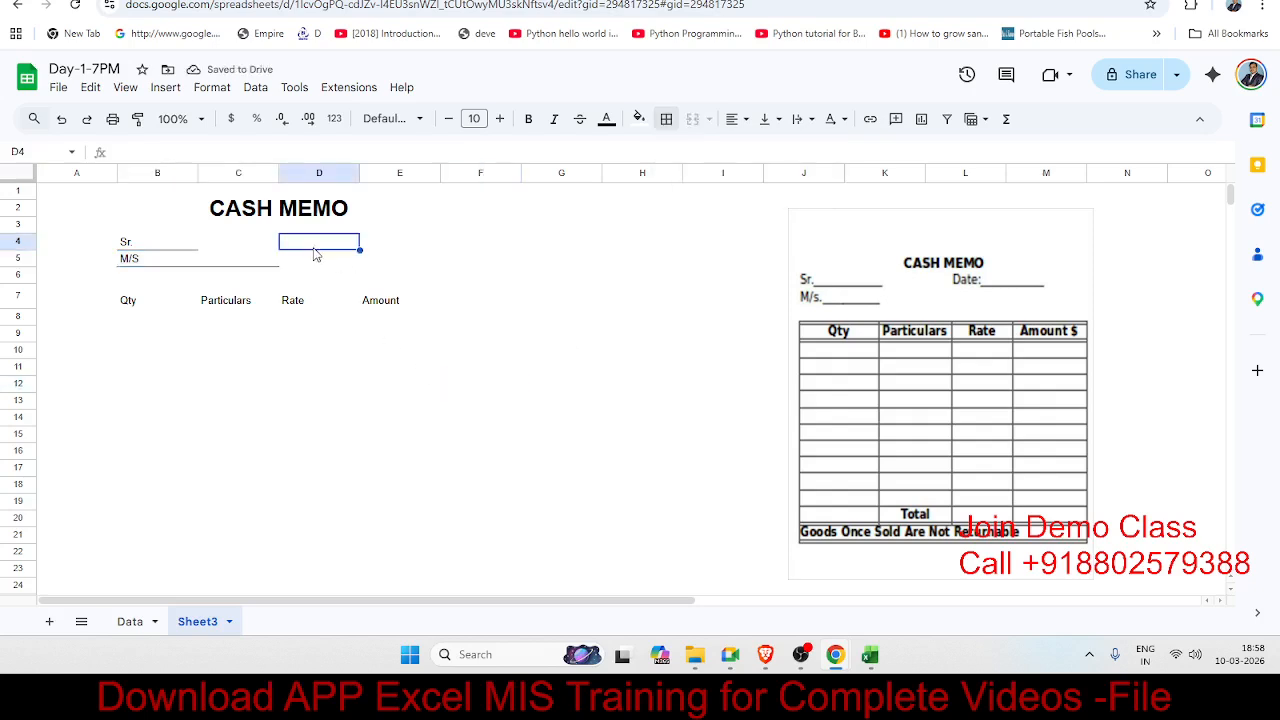
Step: Type Date in D4 and give it a bottom border
type("Date")
key("Return")
left_click(314, 254)
left_click(668, 128)
left_click(757, 189)
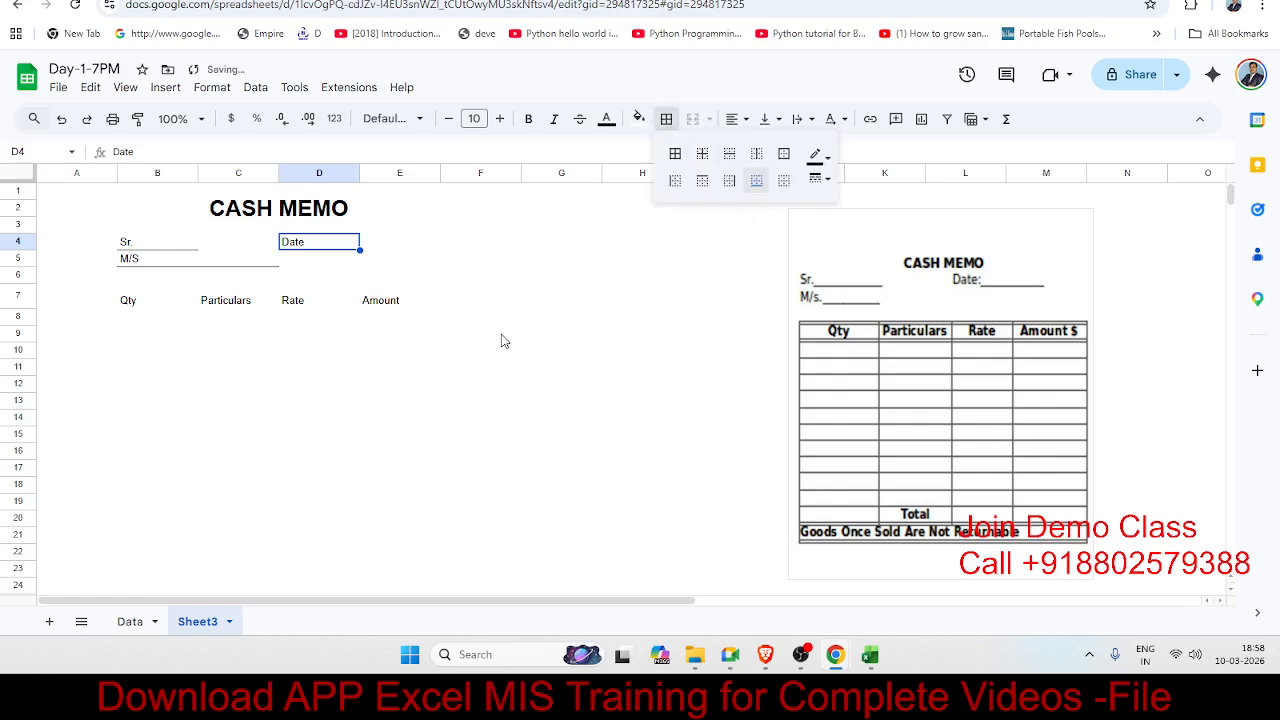
left_click(405, 352)
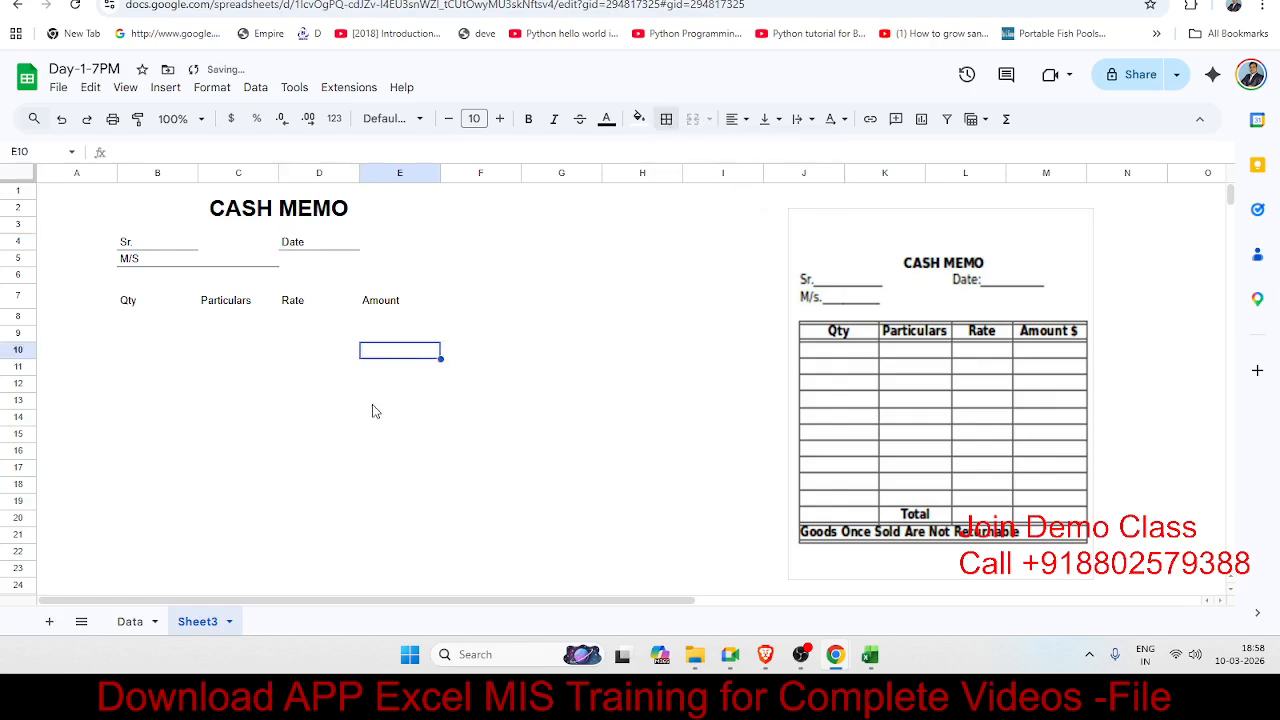
Step: Add double-line borders above and below the Qty–Amount heading row B7:E7
left_click_drag(140, 303, 366, 300)
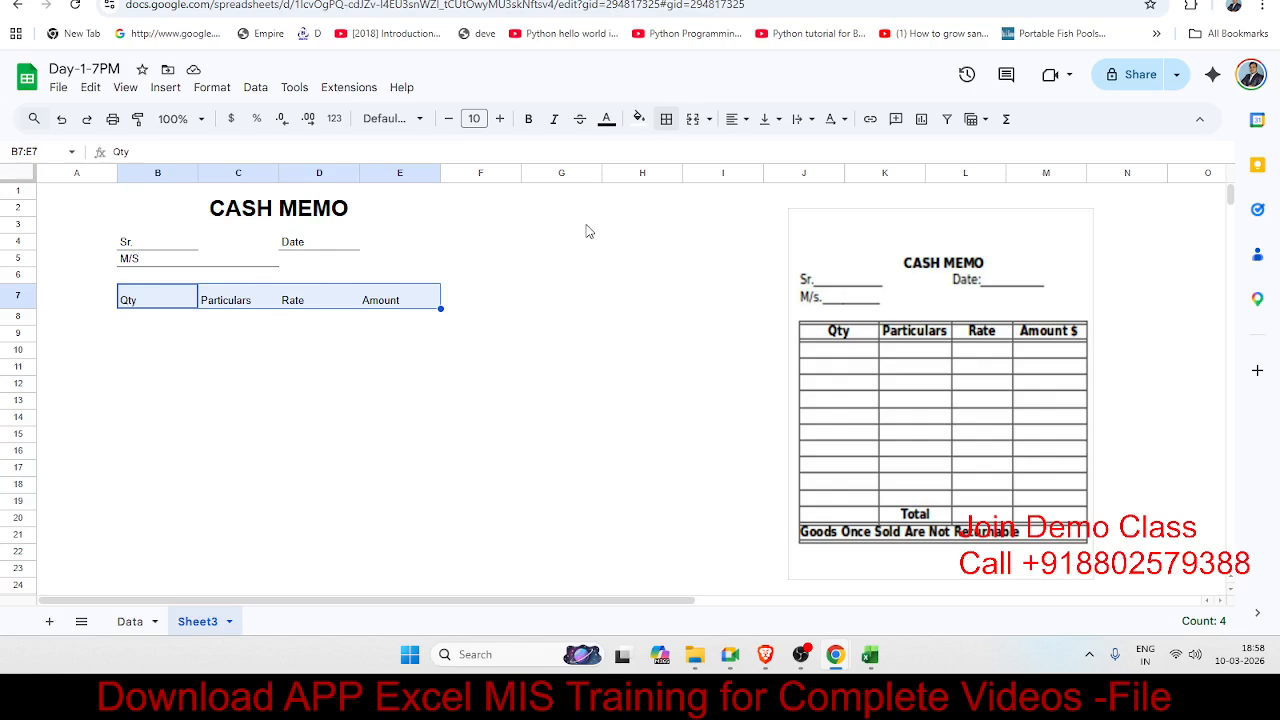
left_click(666, 119)
left_click(819, 179)
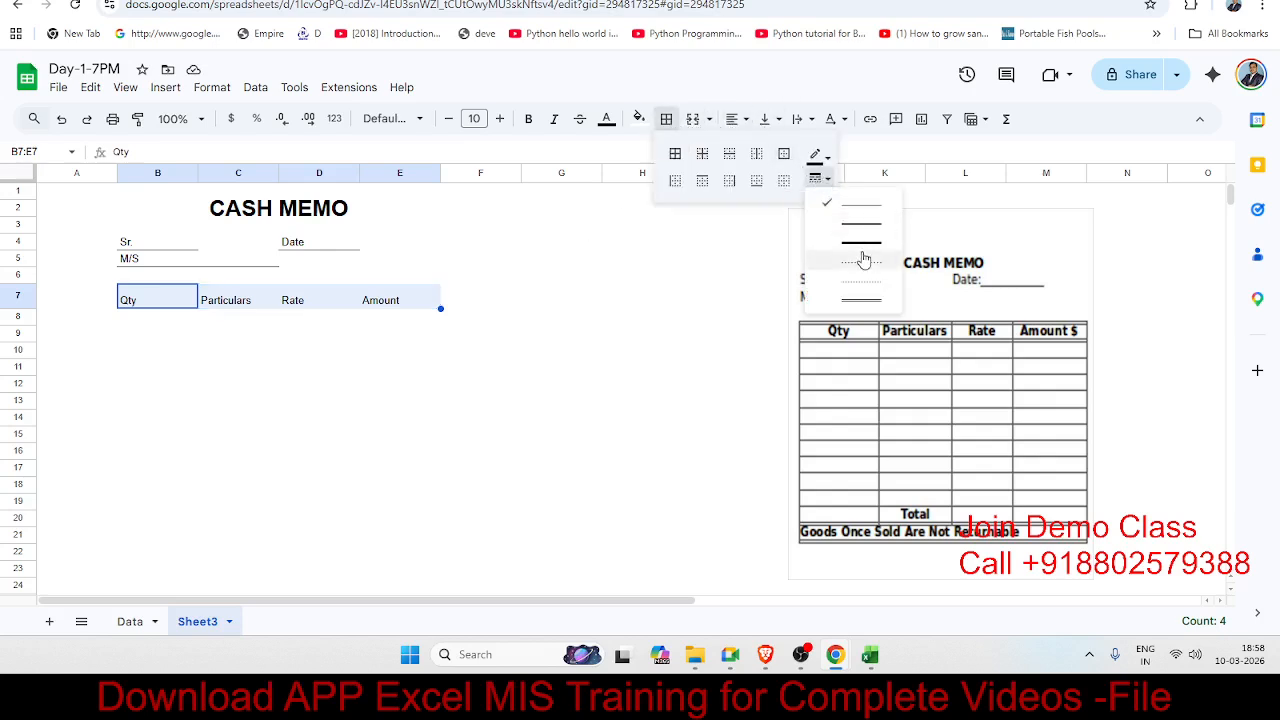
left_click(872, 308)
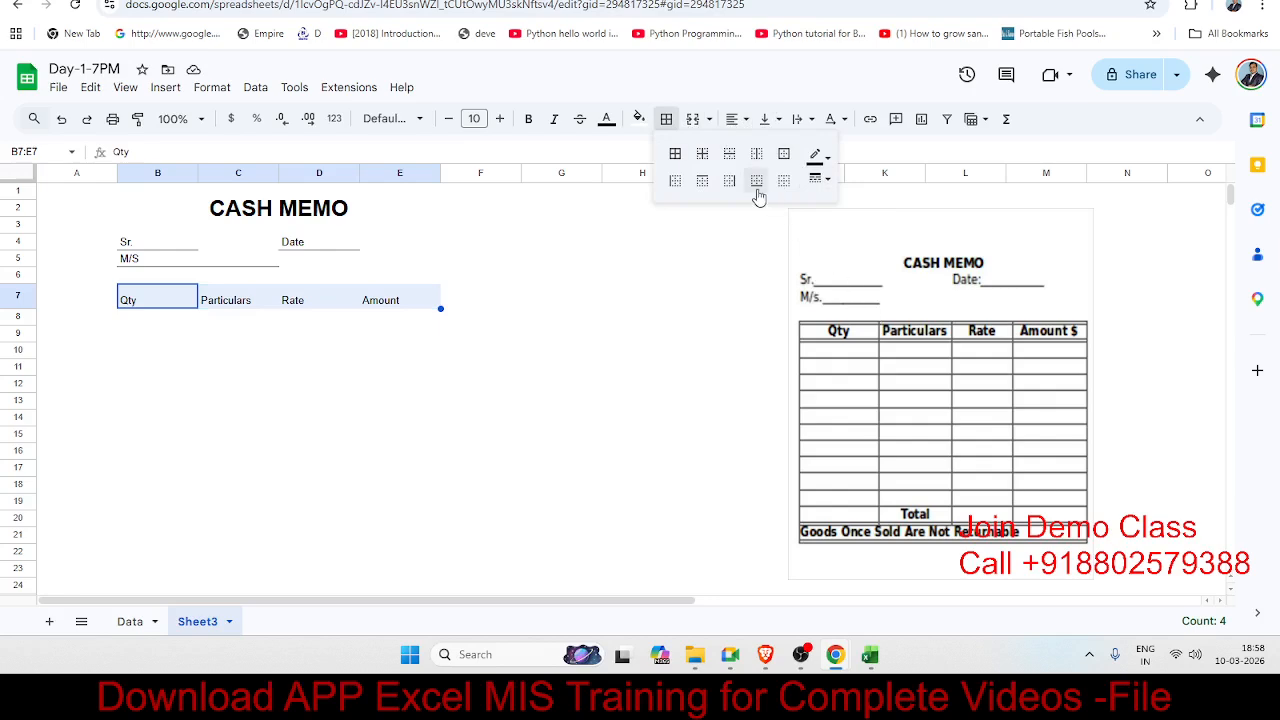
left_click(703, 184)
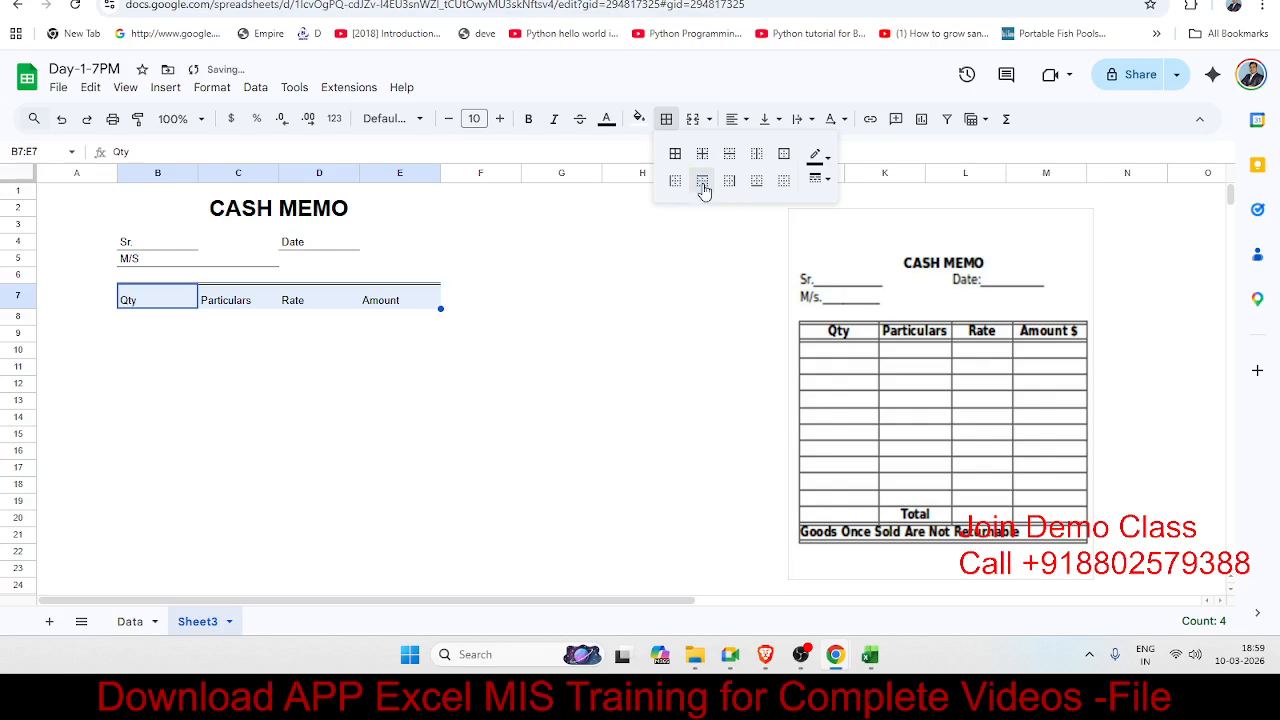
left_click(756, 184)
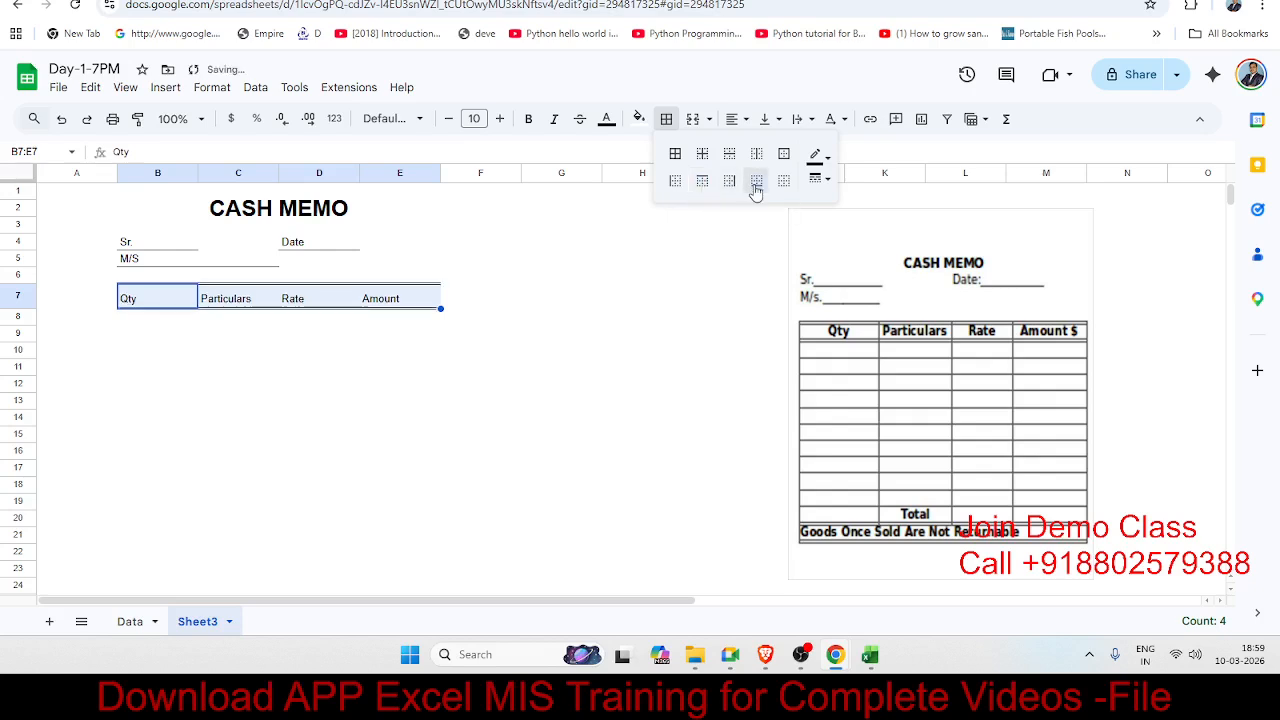
left_click(217, 402)
left_click_drag(163, 300, 400, 490)
Step: Put thin solid borders around every cell of the item rows B8:E19
left_click(349, 423)
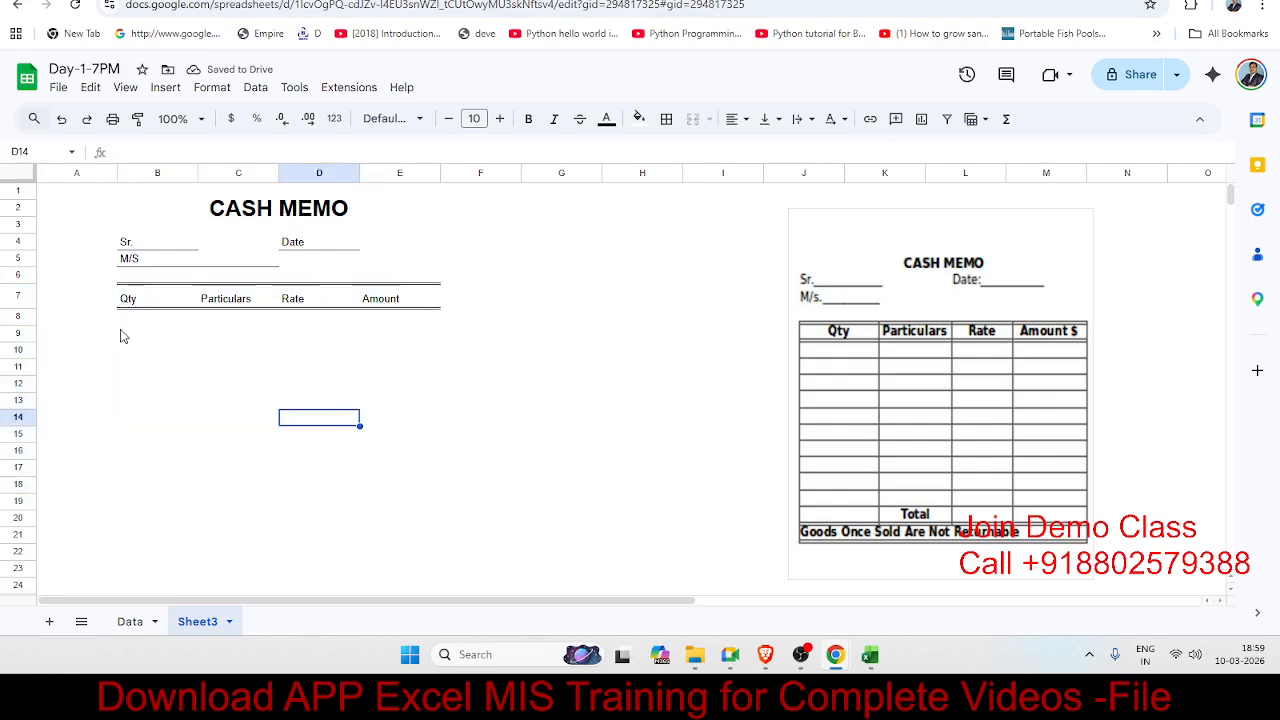
left_click_drag(126, 320, 412, 491)
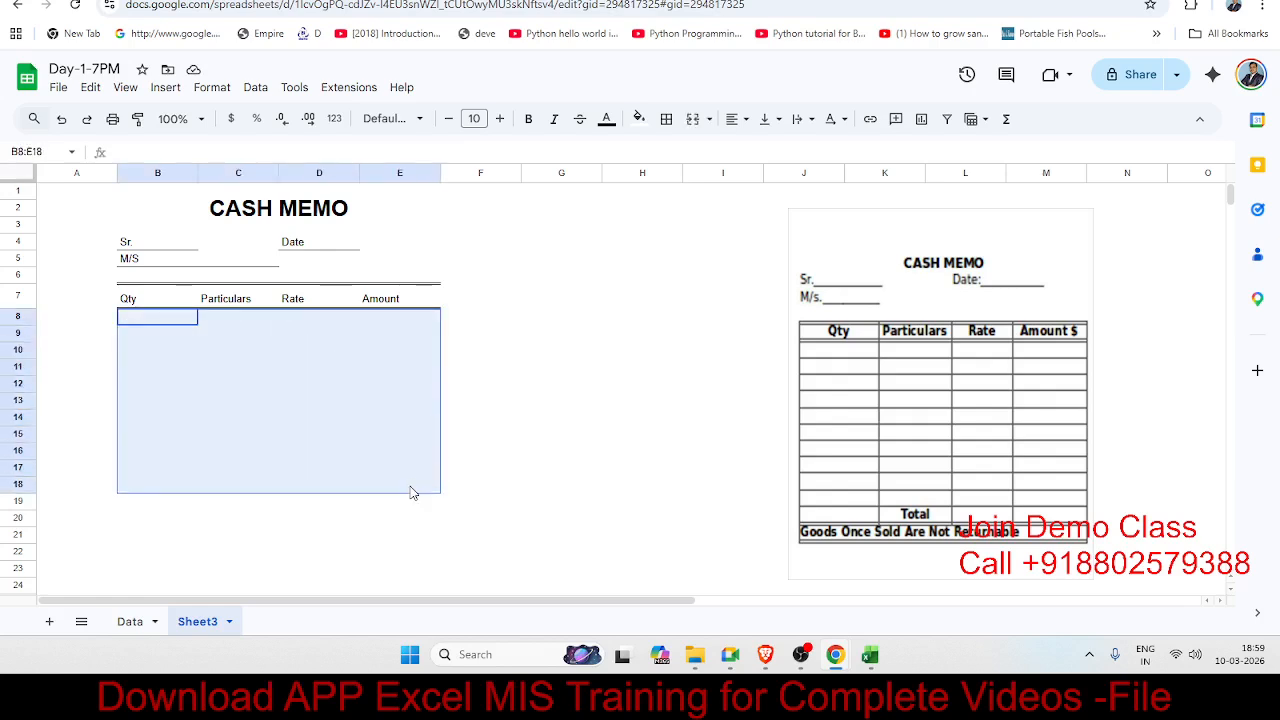
left_click(132, 278)
left_click_drag(135, 320, 387, 502)
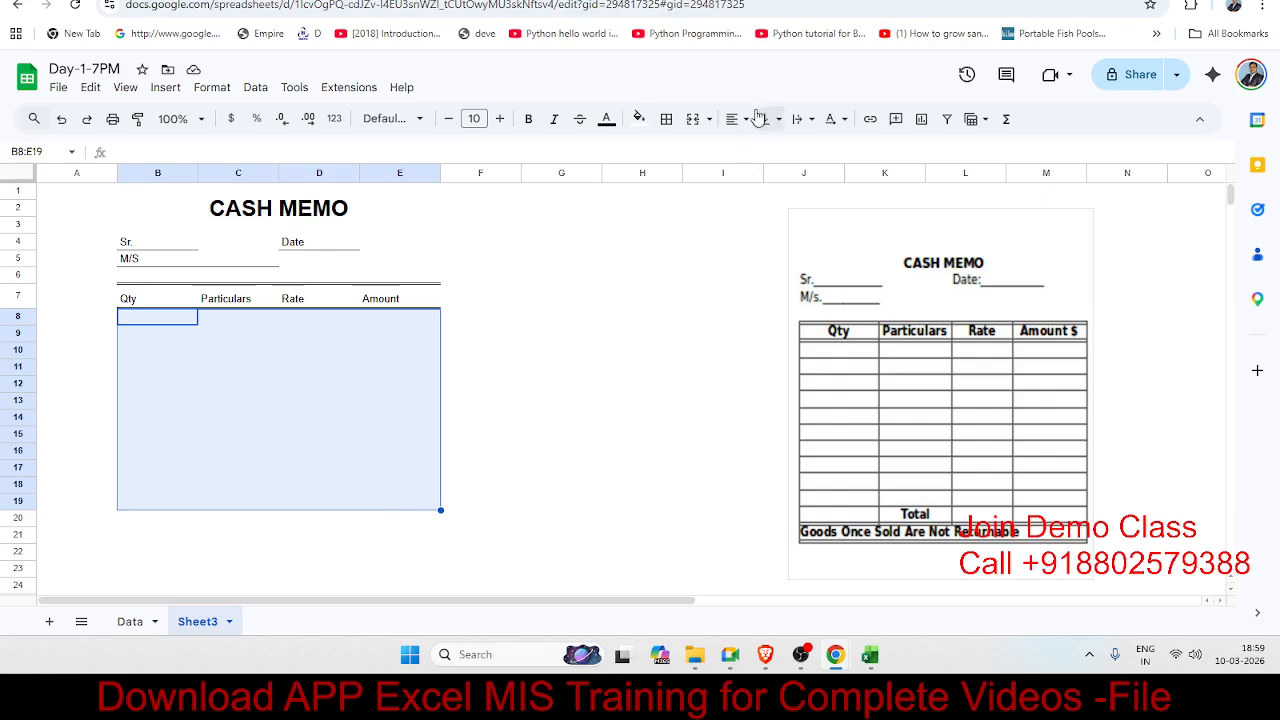
left_click(666, 119)
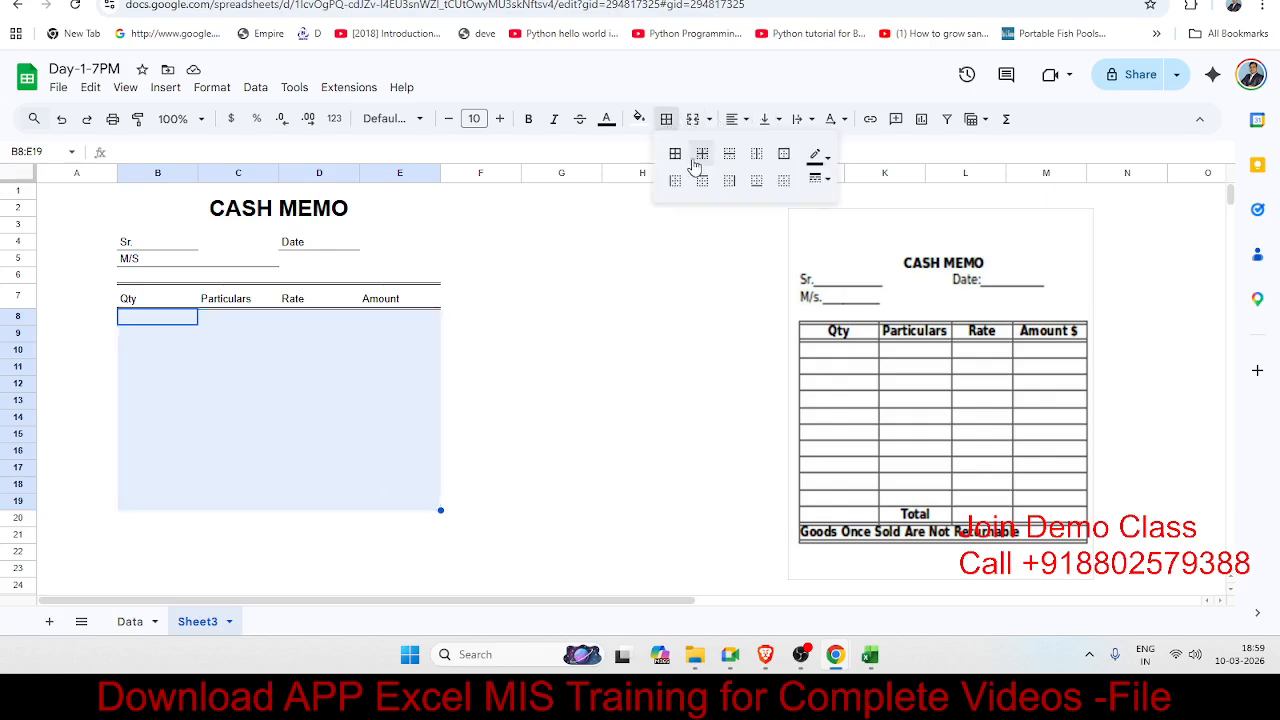
left_click(675, 154)
left_click(588, 297)
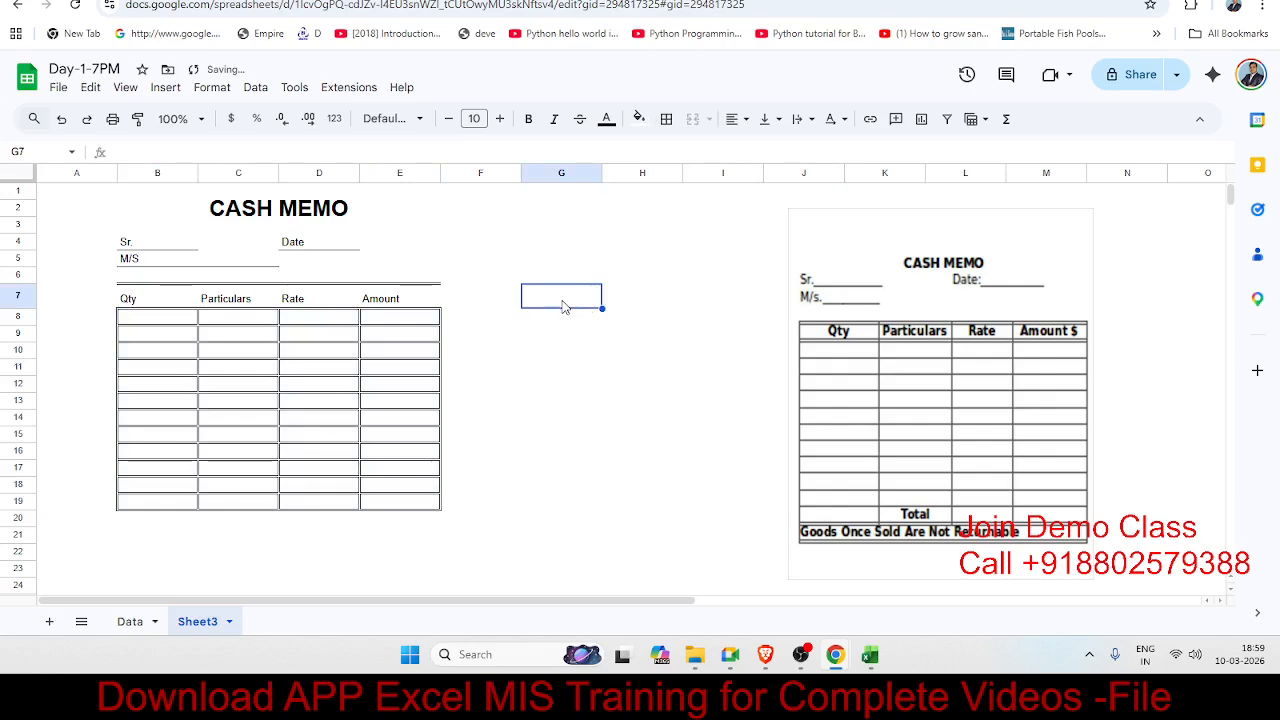
key("ctrl+z")
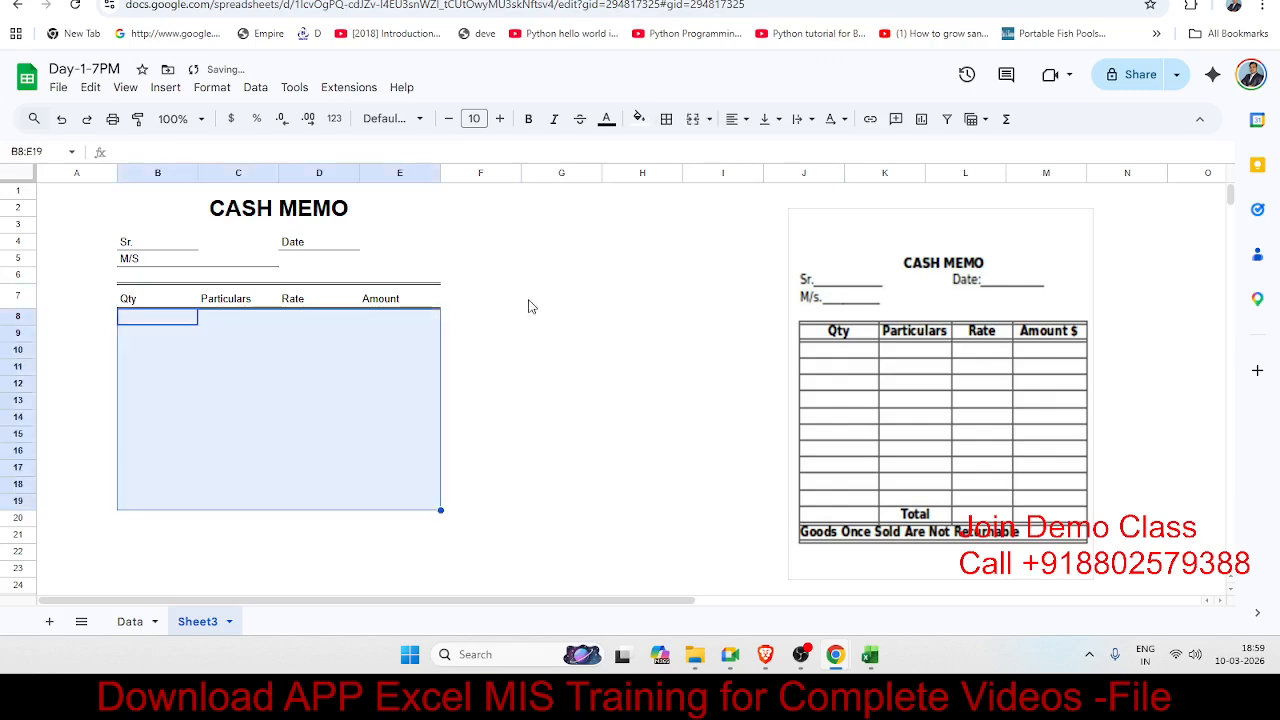
left_click(666, 119)
left_click(820, 180)
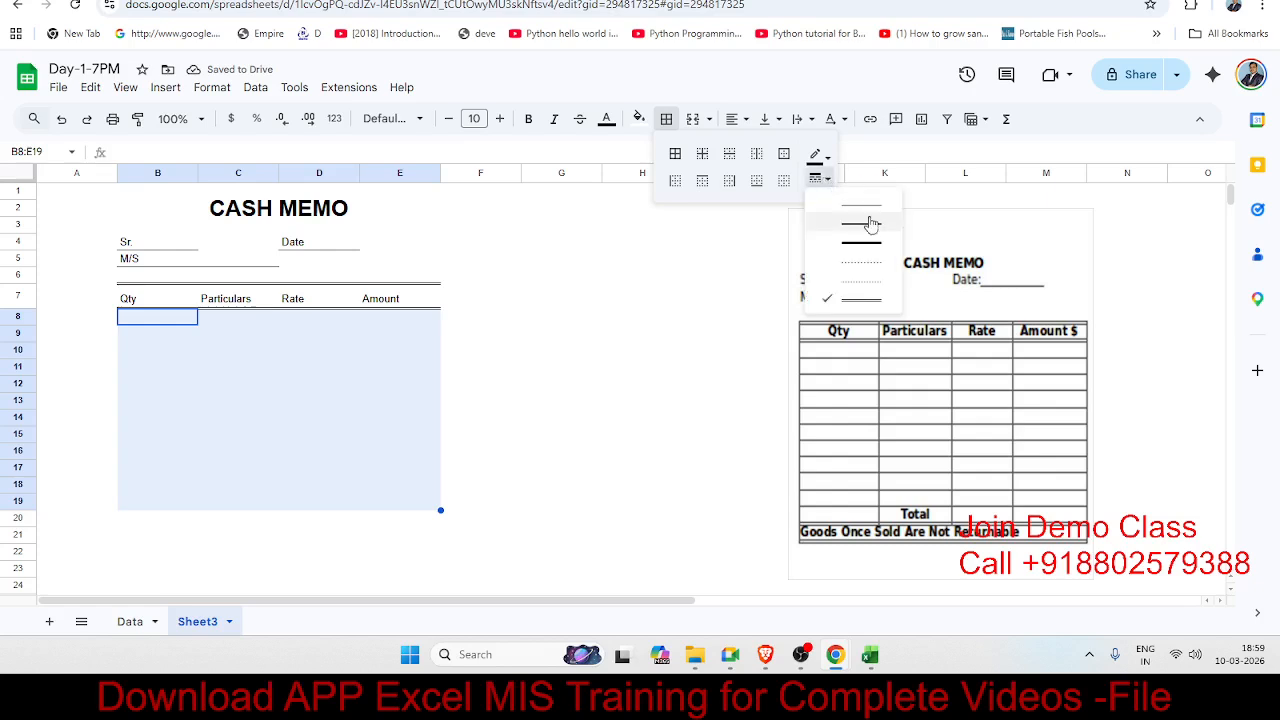
left_click(860, 205)
left_click(677, 158)
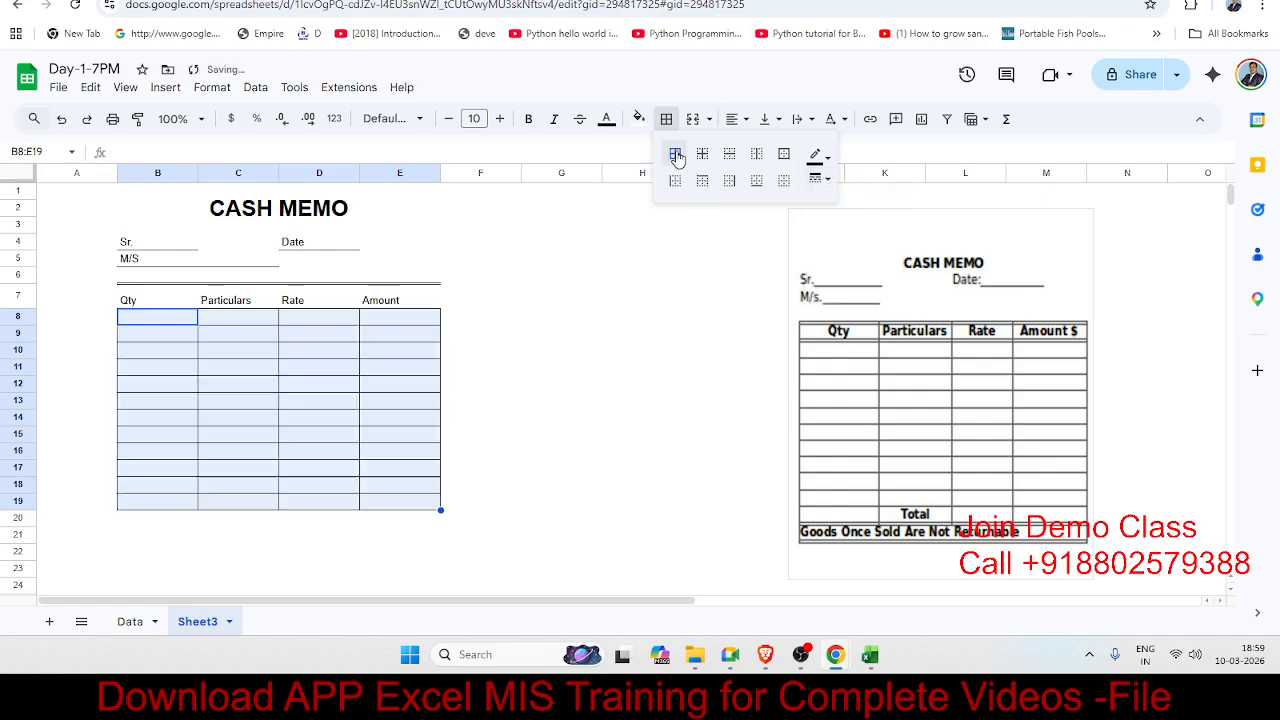
left_click(578, 274)
left_click_drag(155, 305, 400, 302)
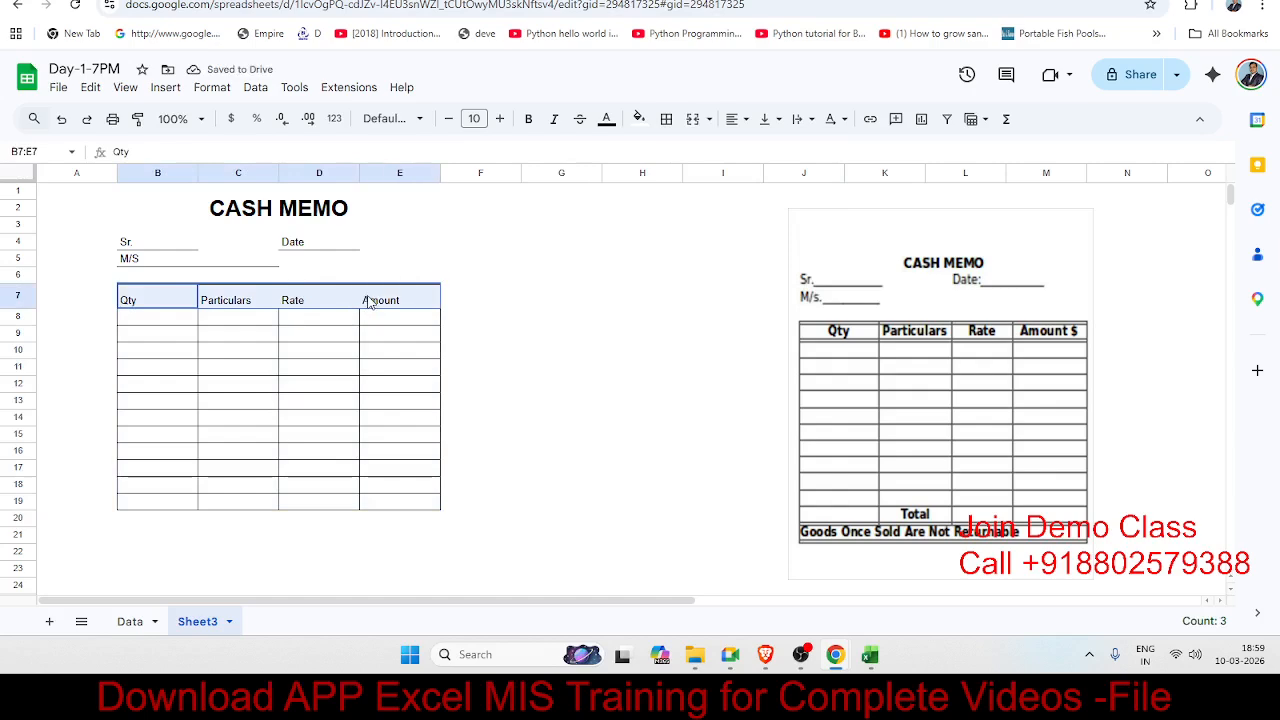
Step: Give header row B7:E7 bottom, vertical, left and right borders in the chosen line style
left_click(666, 119)
left_click(816, 178)
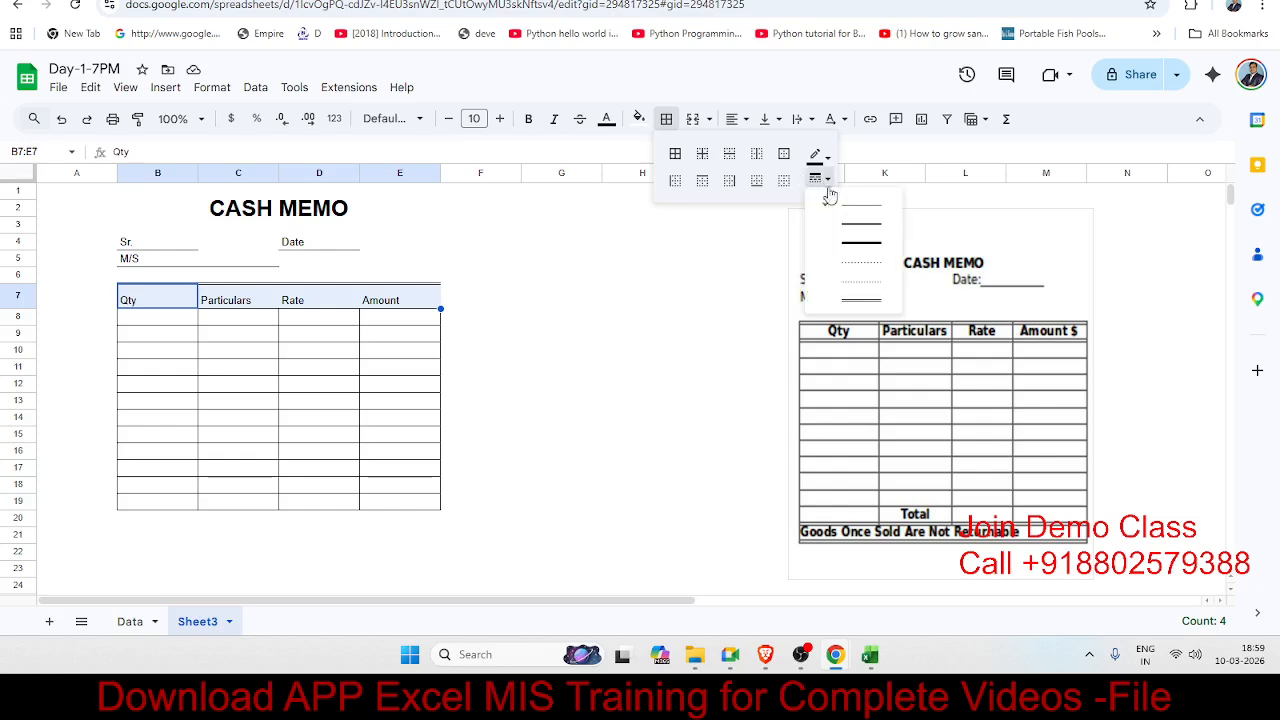
left_click(857, 297)
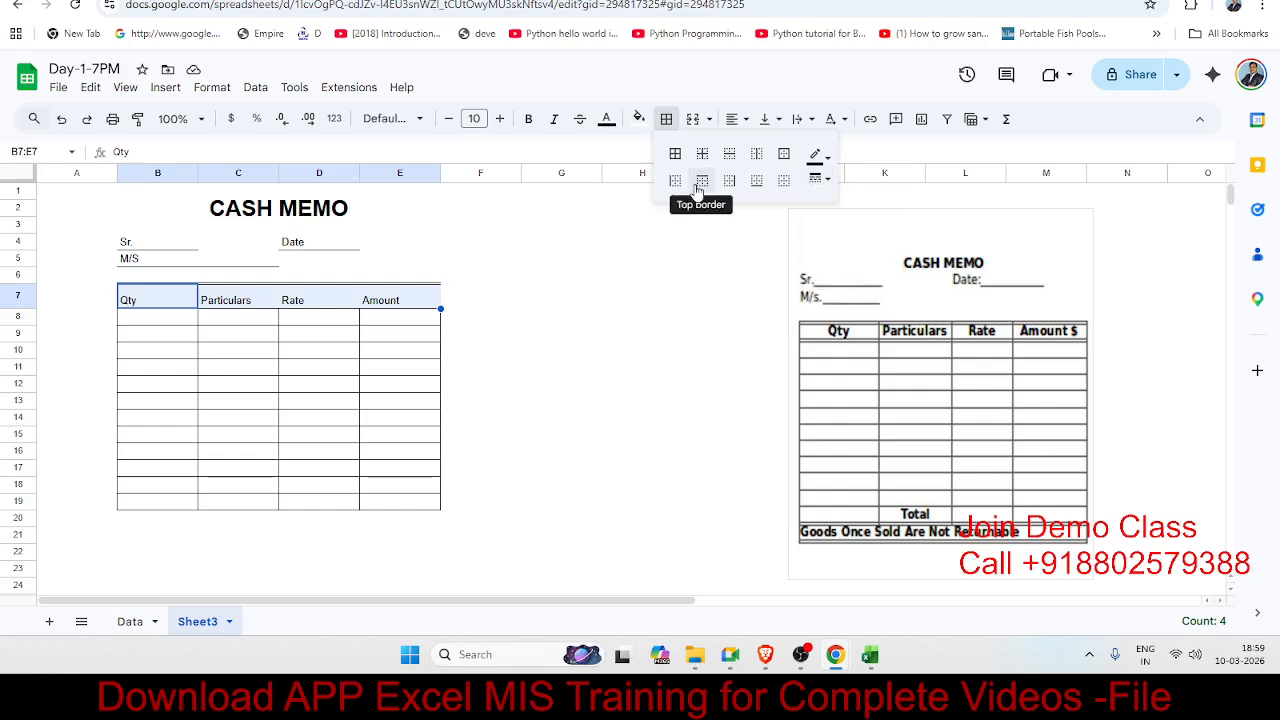
left_click(755, 190)
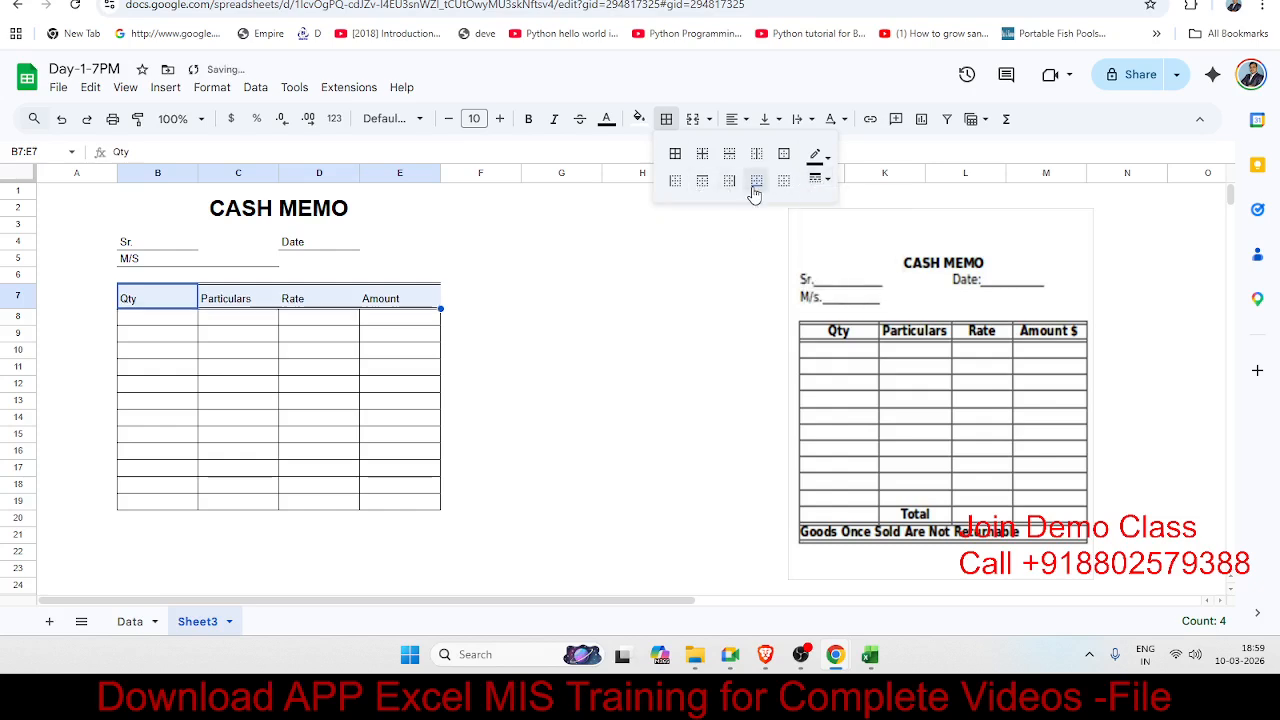
left_click(816, 178)
left_click(872, 210)
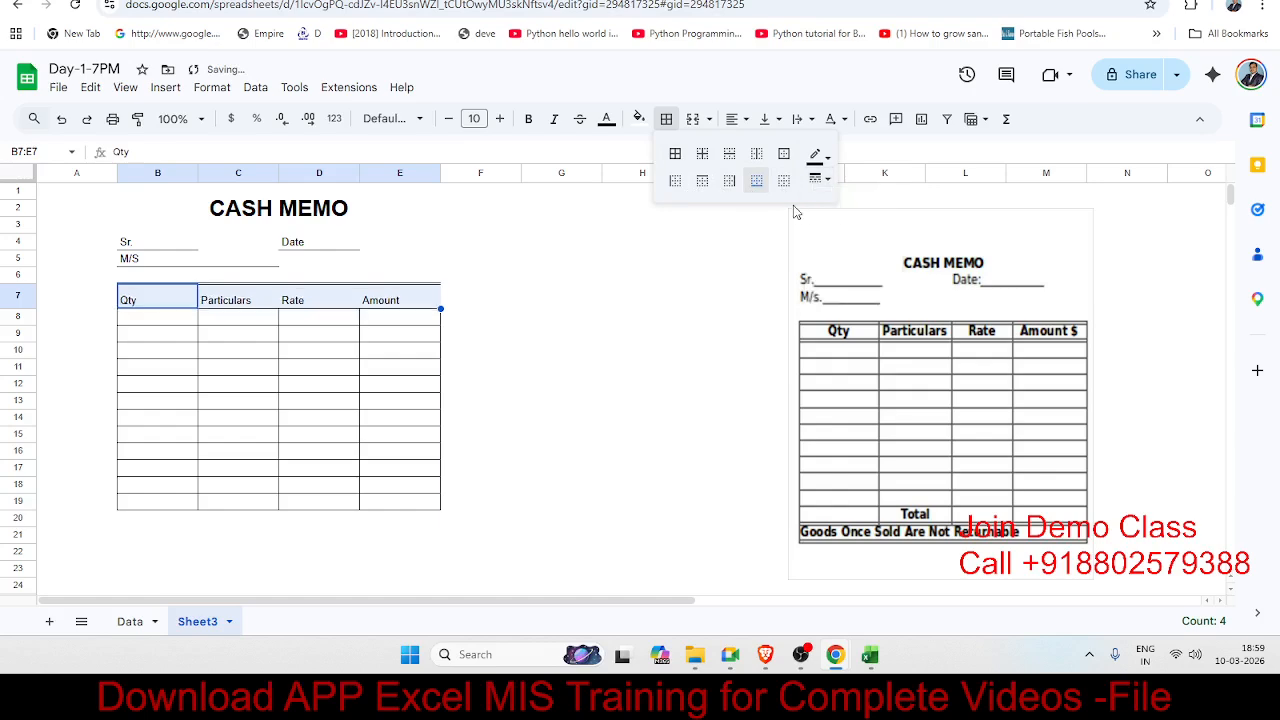
left_click(757, 158)
left_click(675, 180)
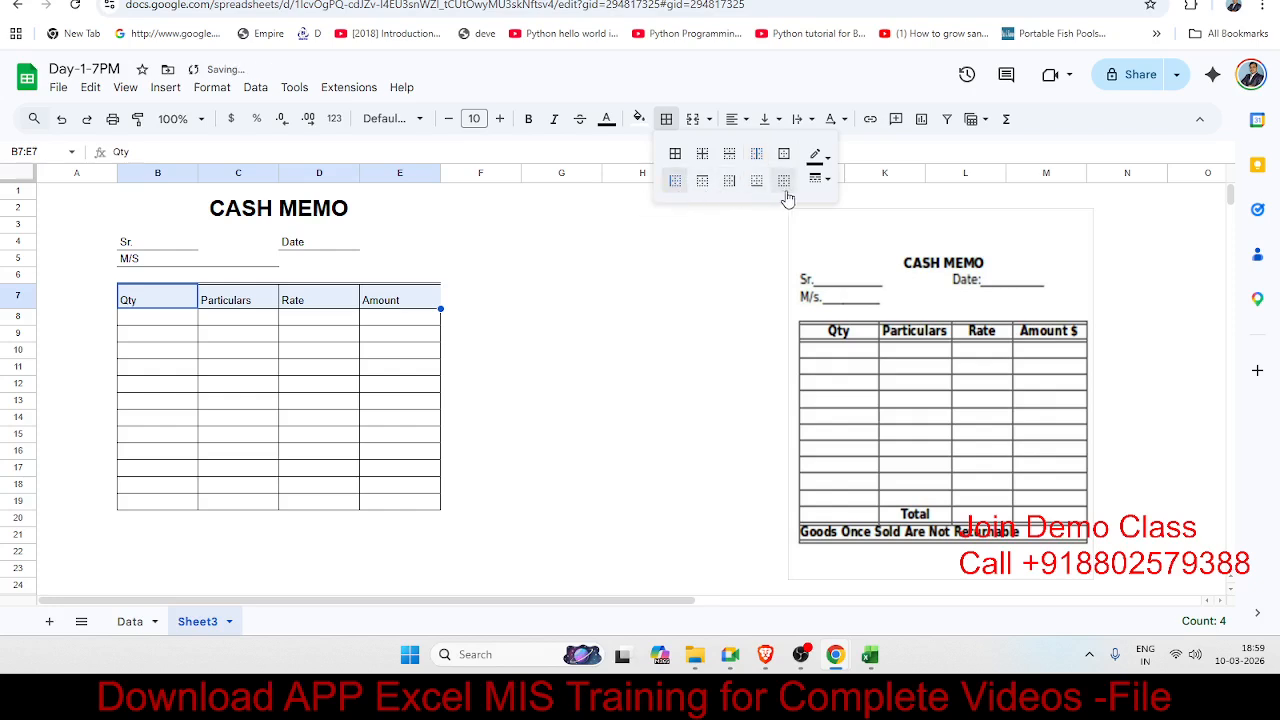
left_click(731, 183)
left_click(588, 260)
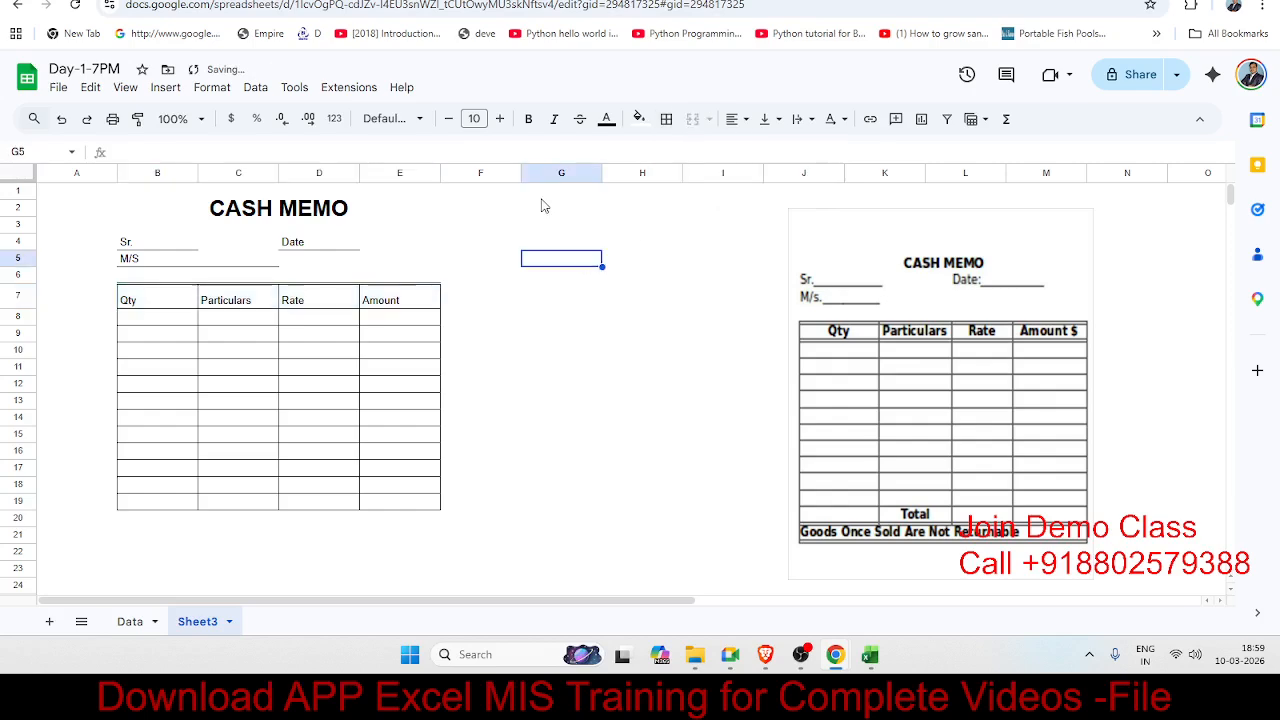
Step: Make the header labels bold and centre them horizontally and vertically (Middle)
left_click_drag(160, 299, 395, 302)
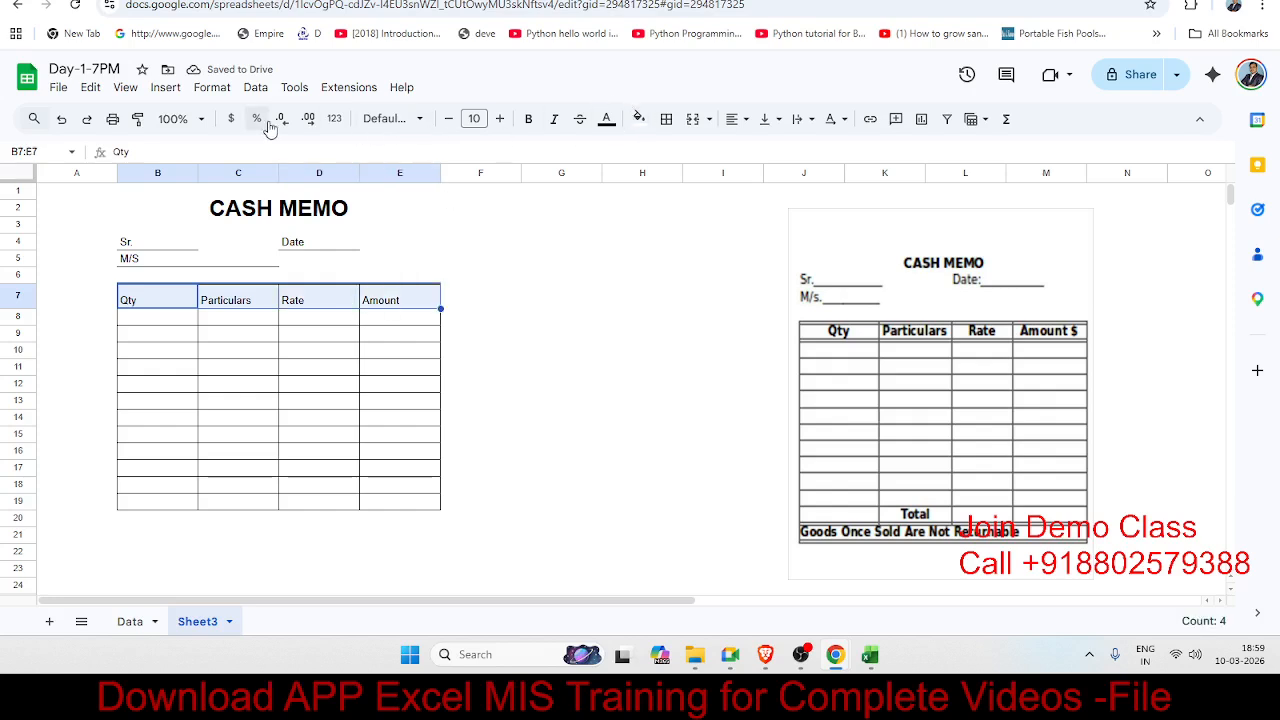
left_click(528, 120)
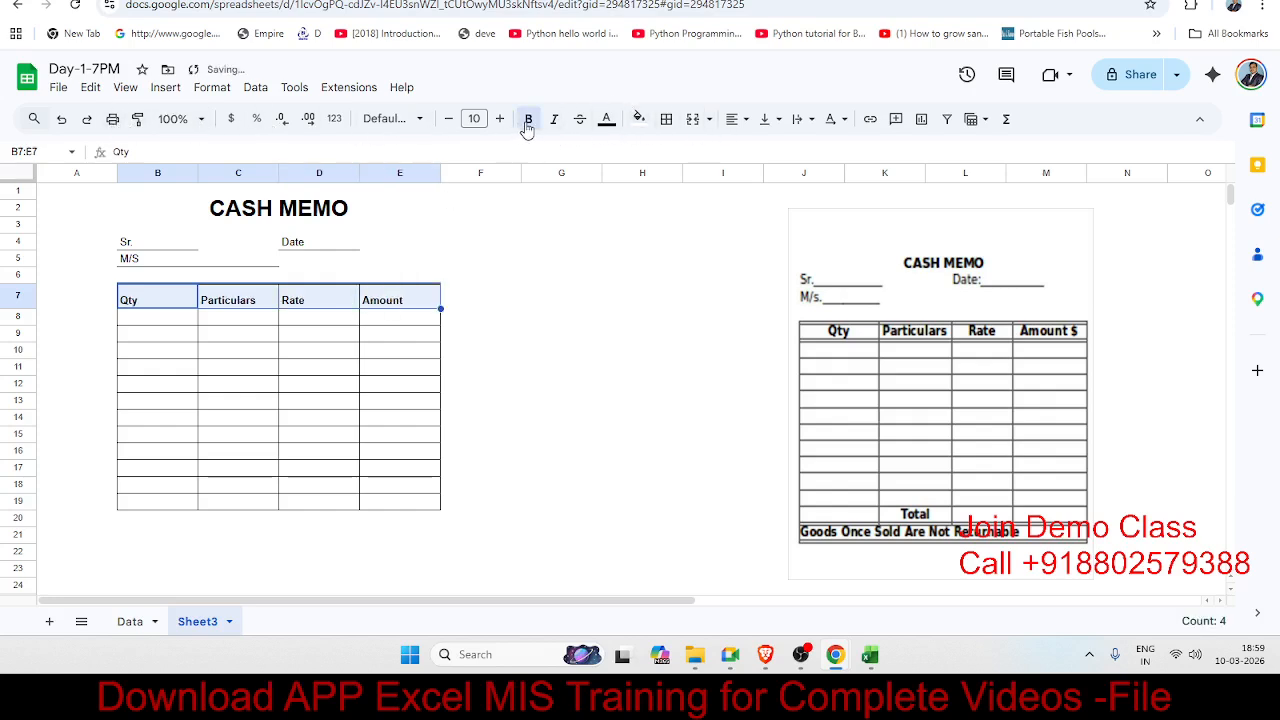
left_click(734, 120)
left_click(757, 150)
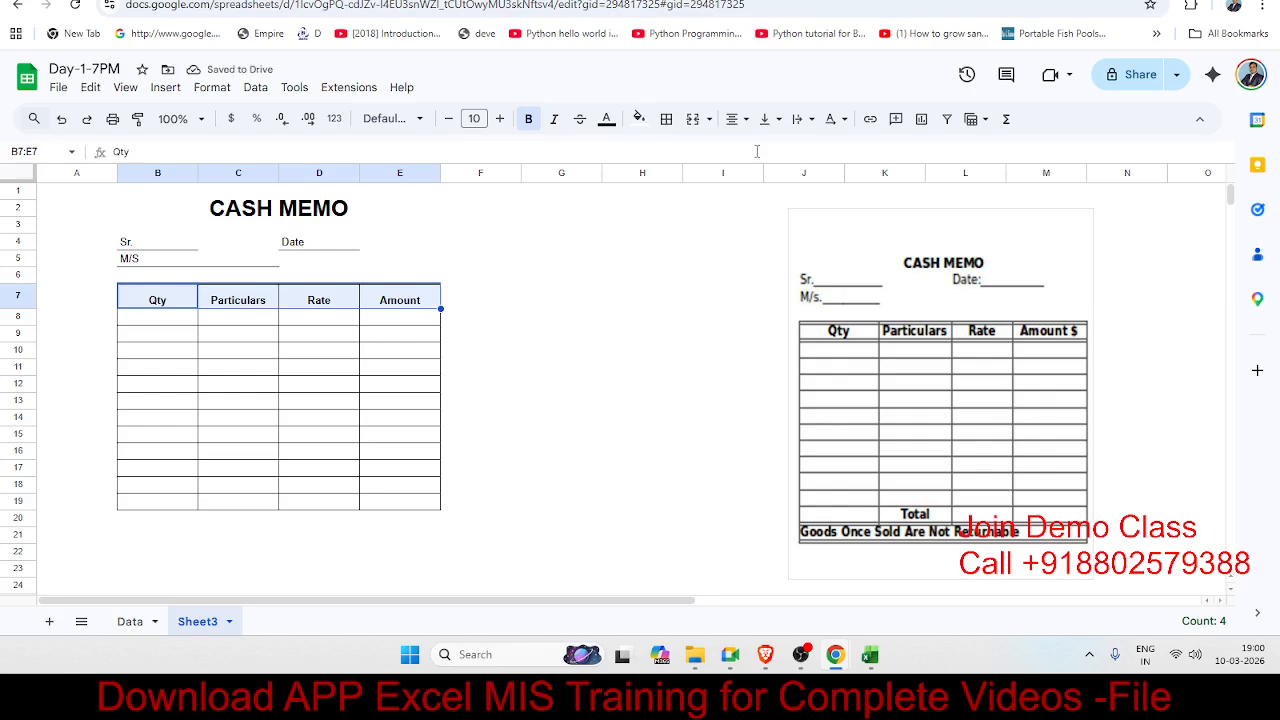
key("XF86AudioRaiseVolume")
left_click(1185, 654)
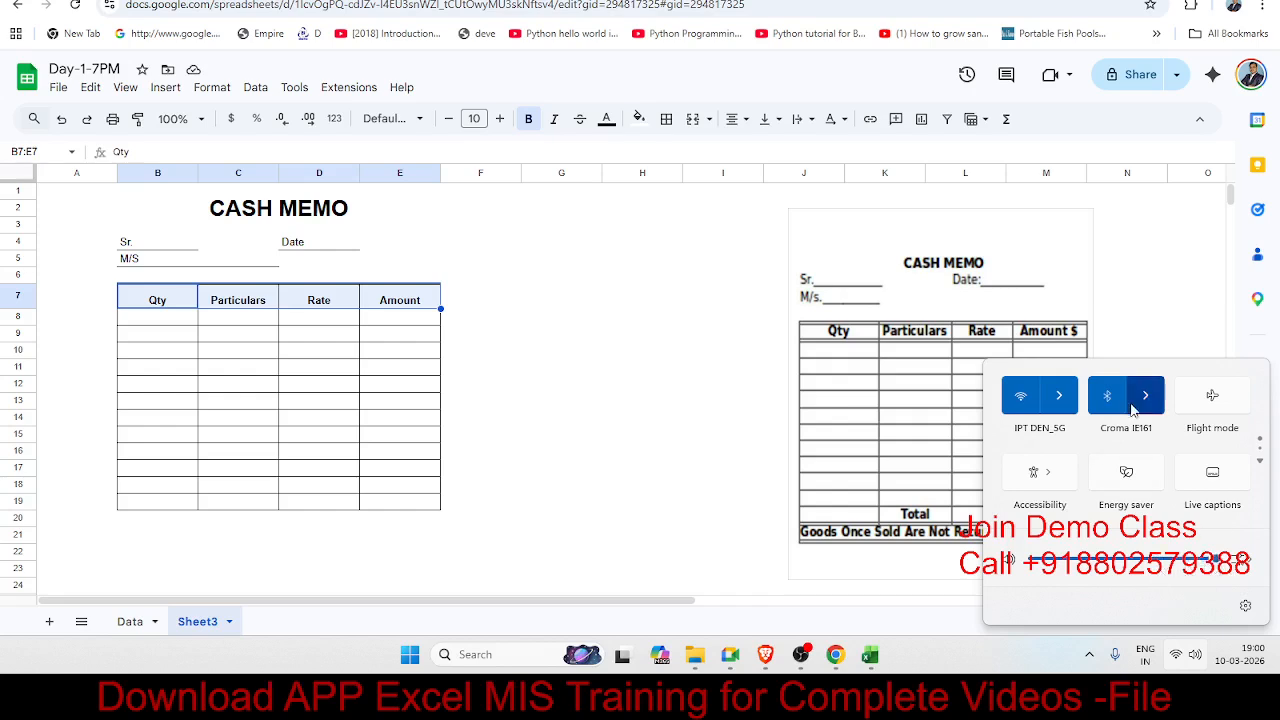
left_click(570, 419)
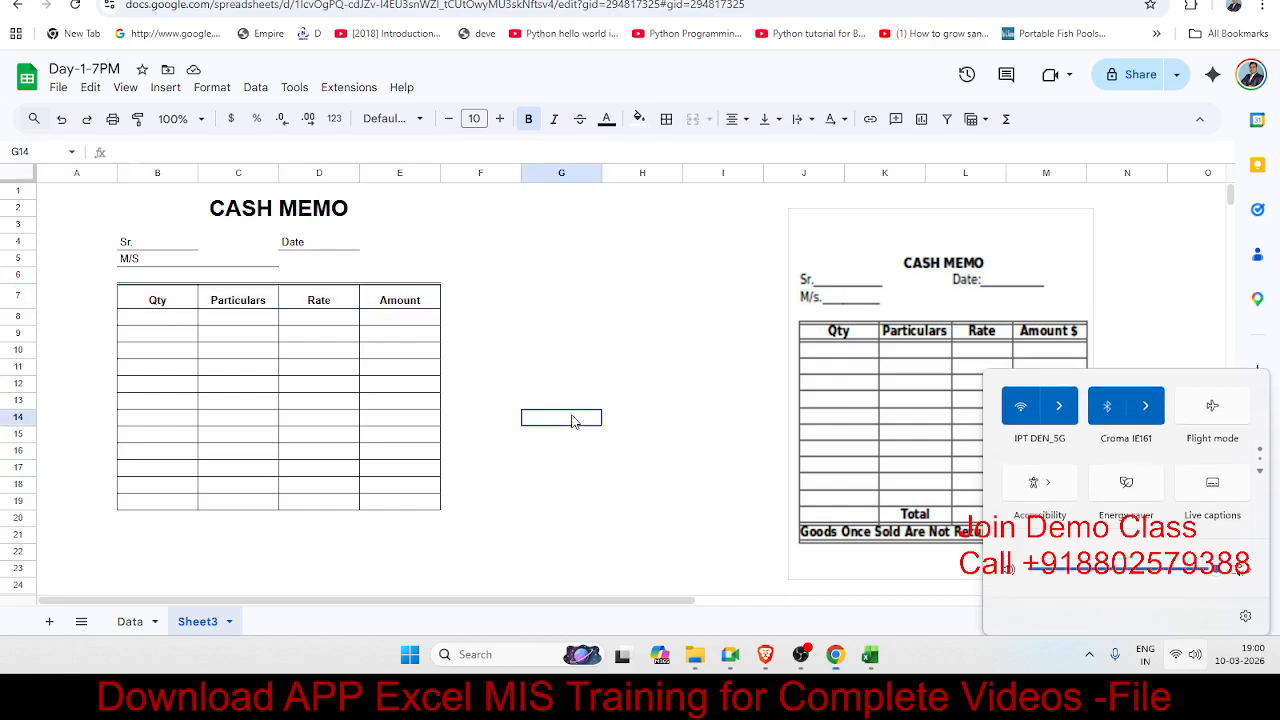
left_click(343, 364)
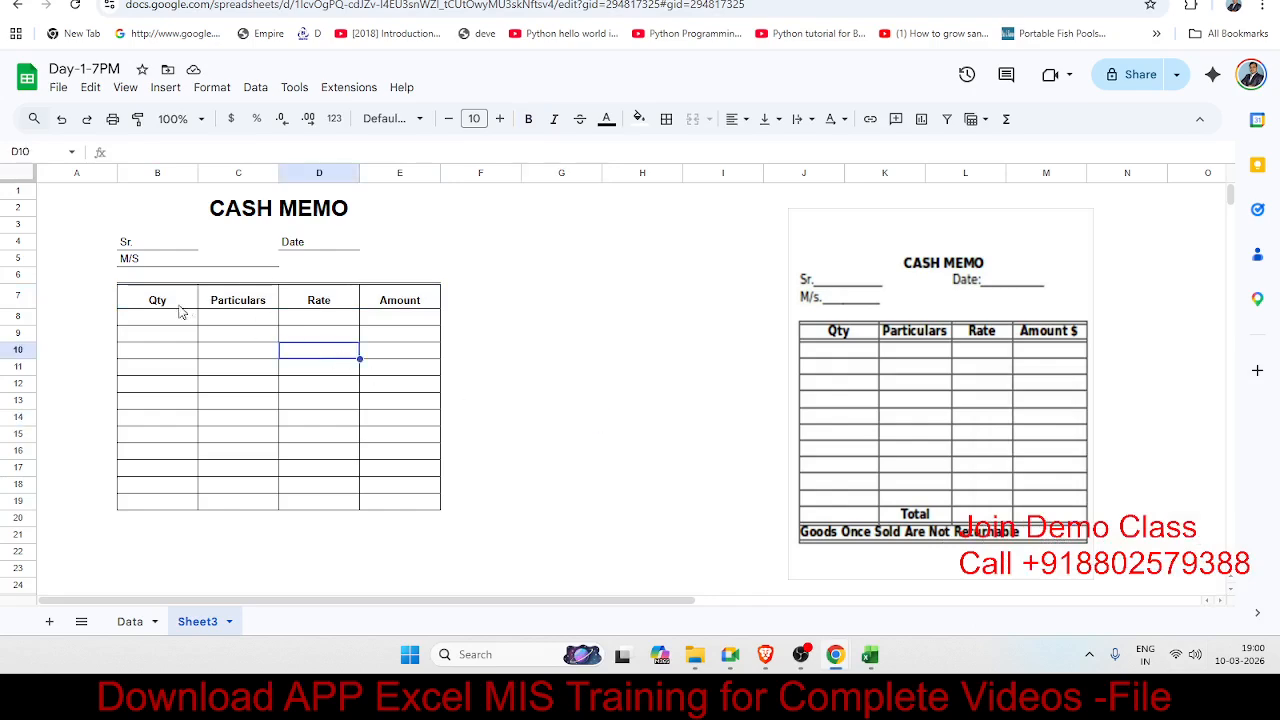
left_click_drag(182, 302, 385, 300)
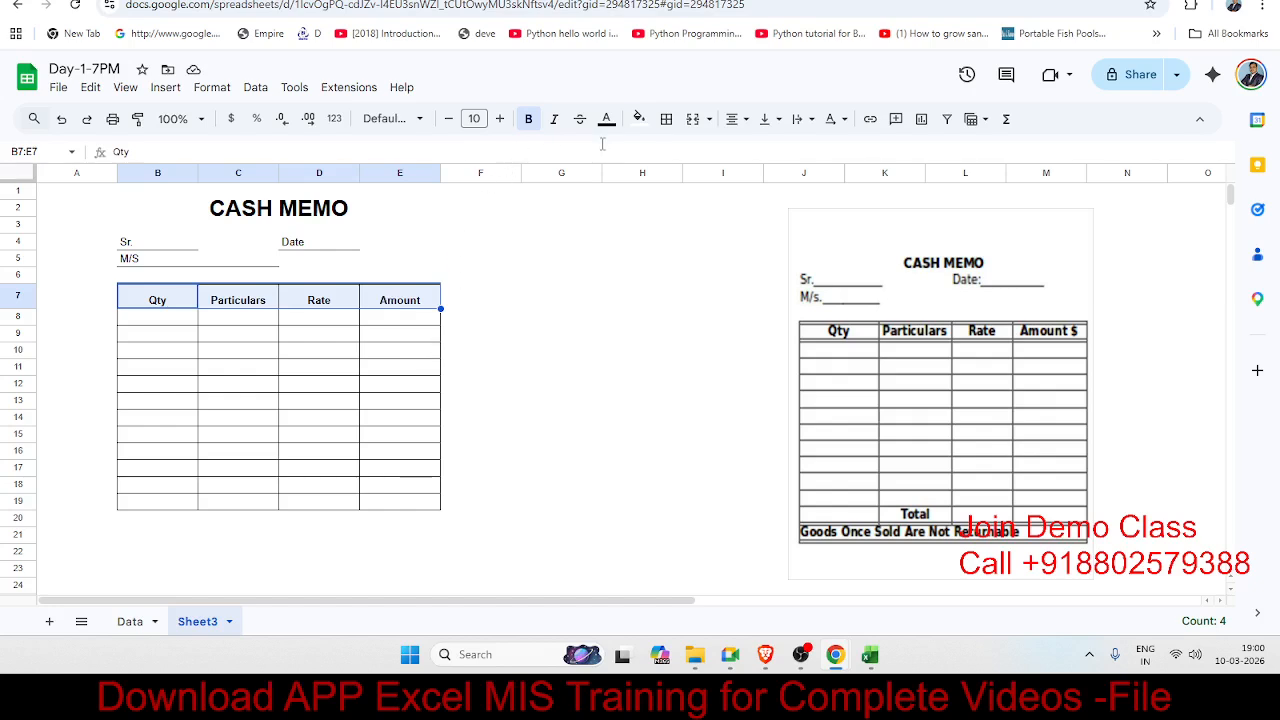
left_click(764, 119)
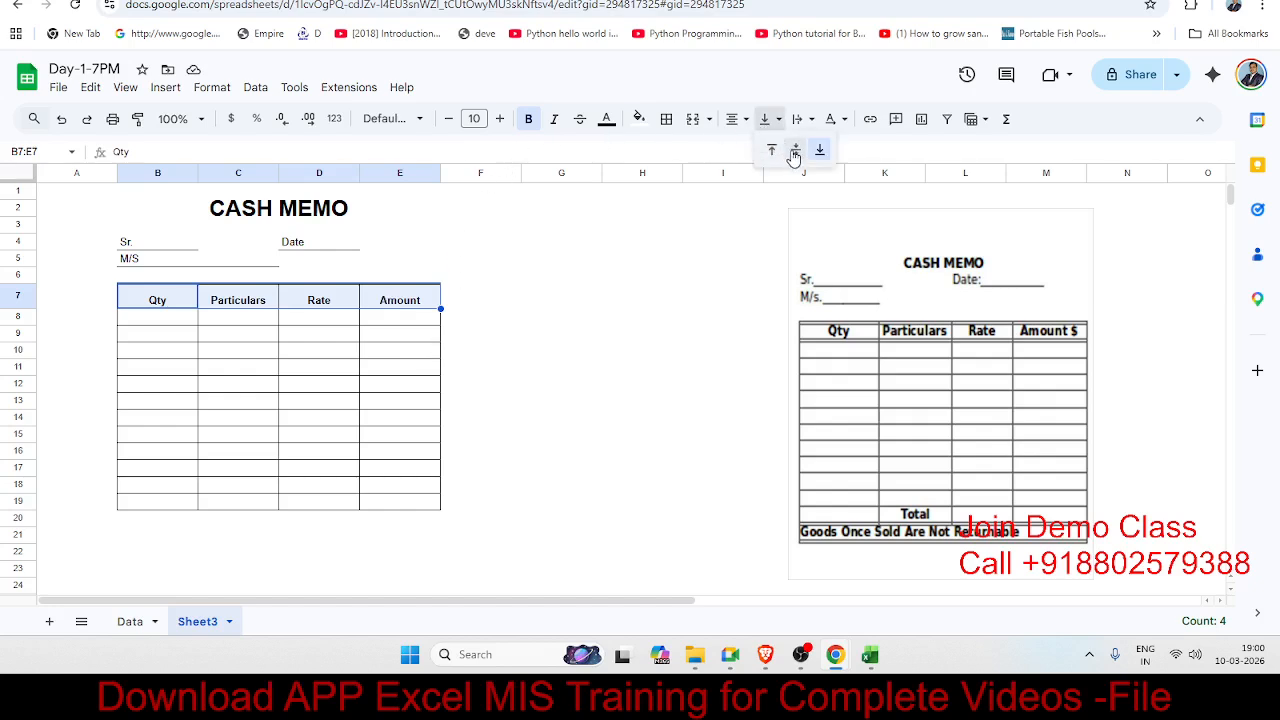
left_click(795, 150)
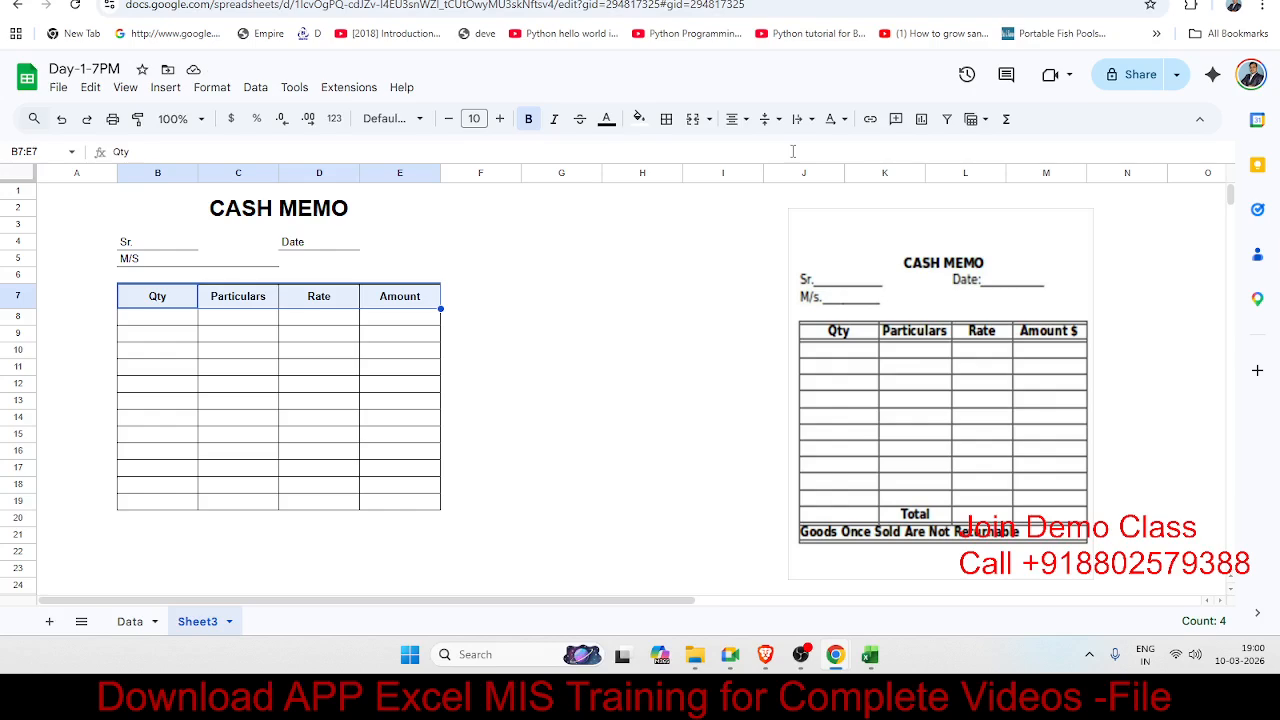
Step: Enter Total in cell C18 of the Particulars column, then select row 19
left_click(451, 391)
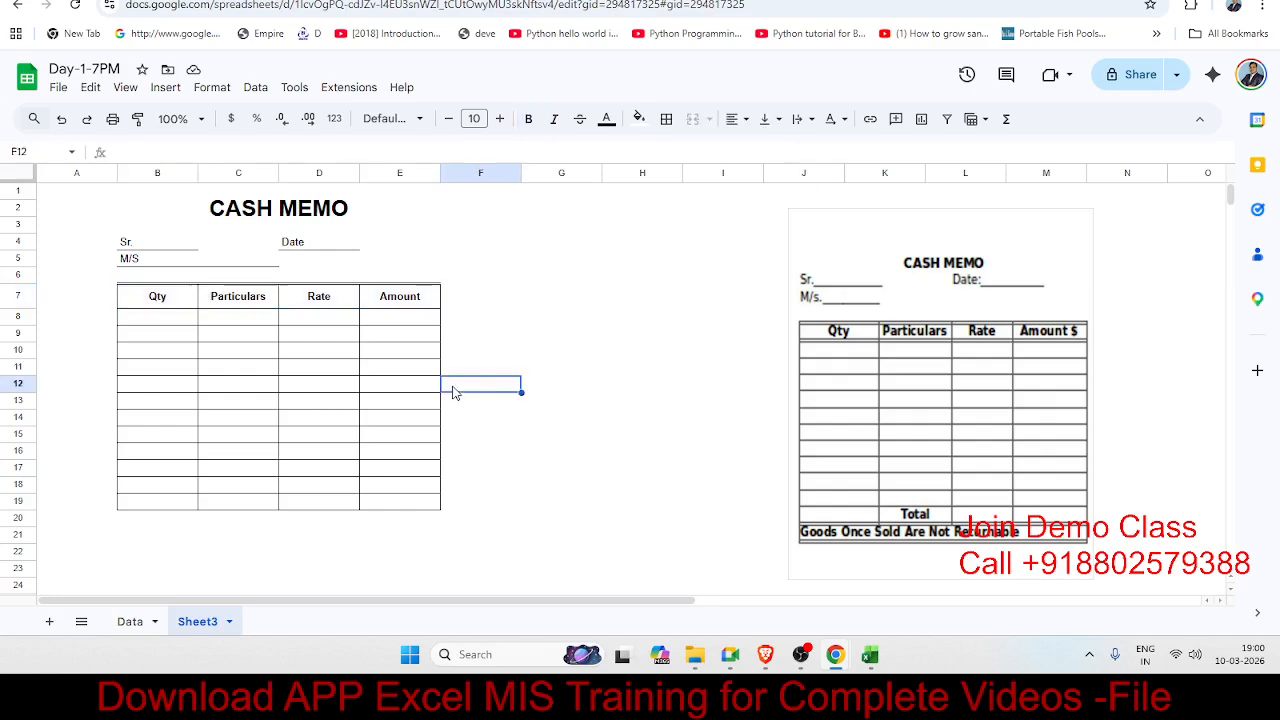
left_click(185, 504)
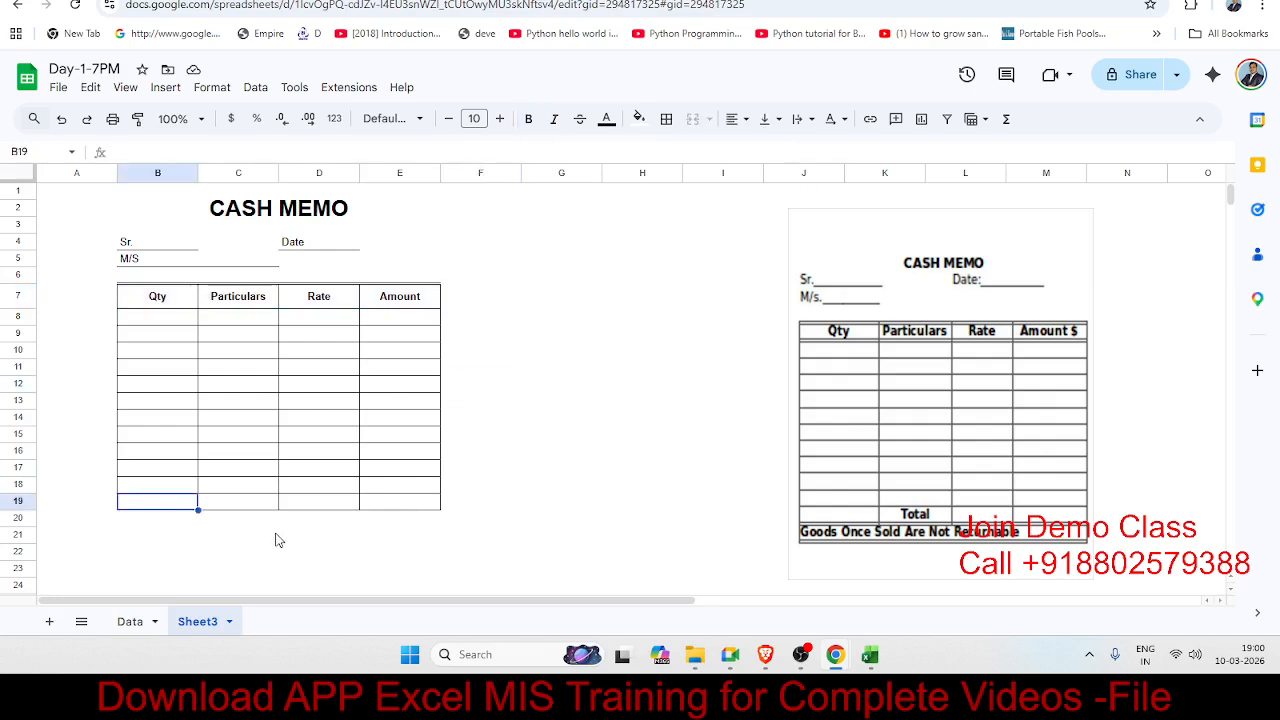
left_click(243, 503)
left_click(245, 488)
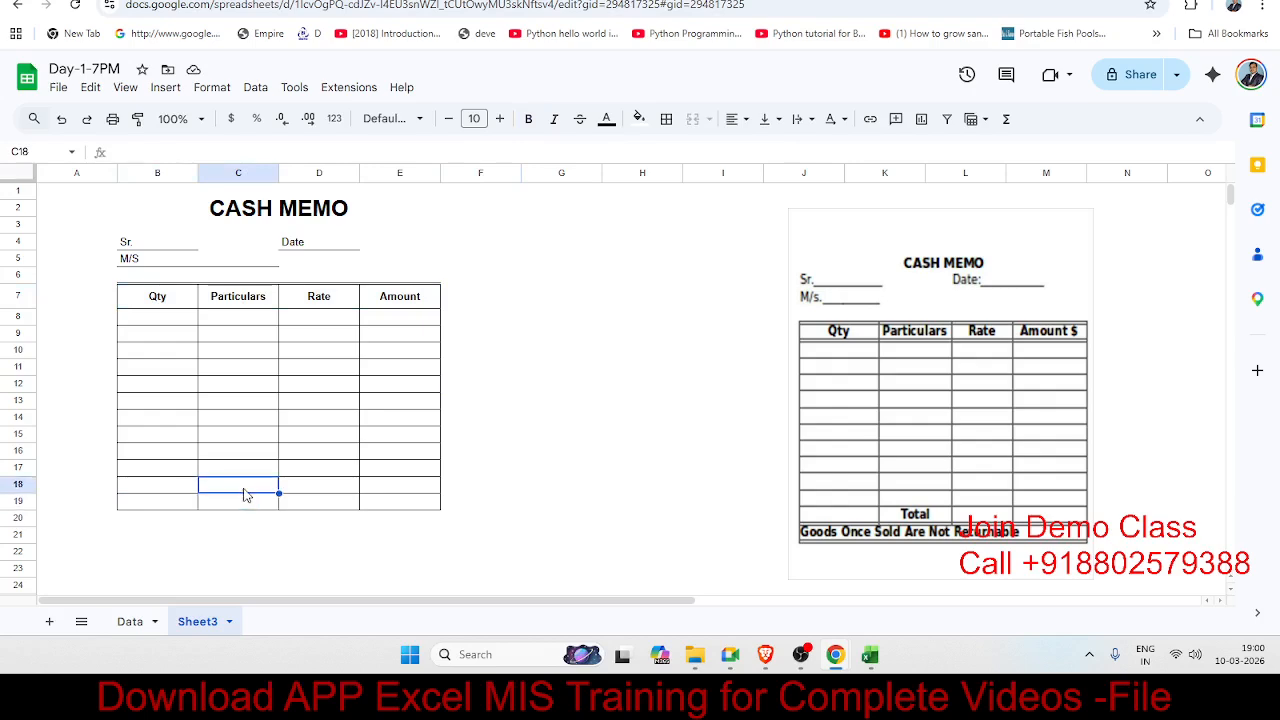
type("Total")
key("Return")
key("Left")
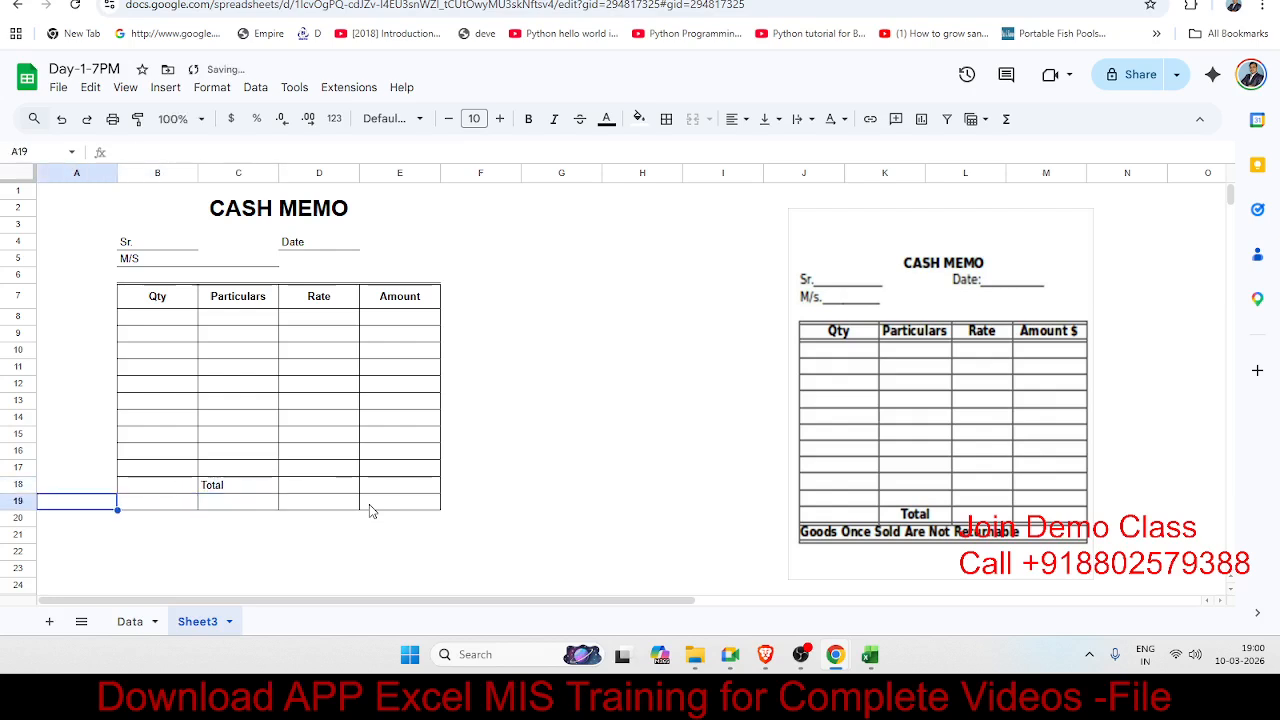
key("shift+Right")
key("shift+Right")
key("shift+Right")
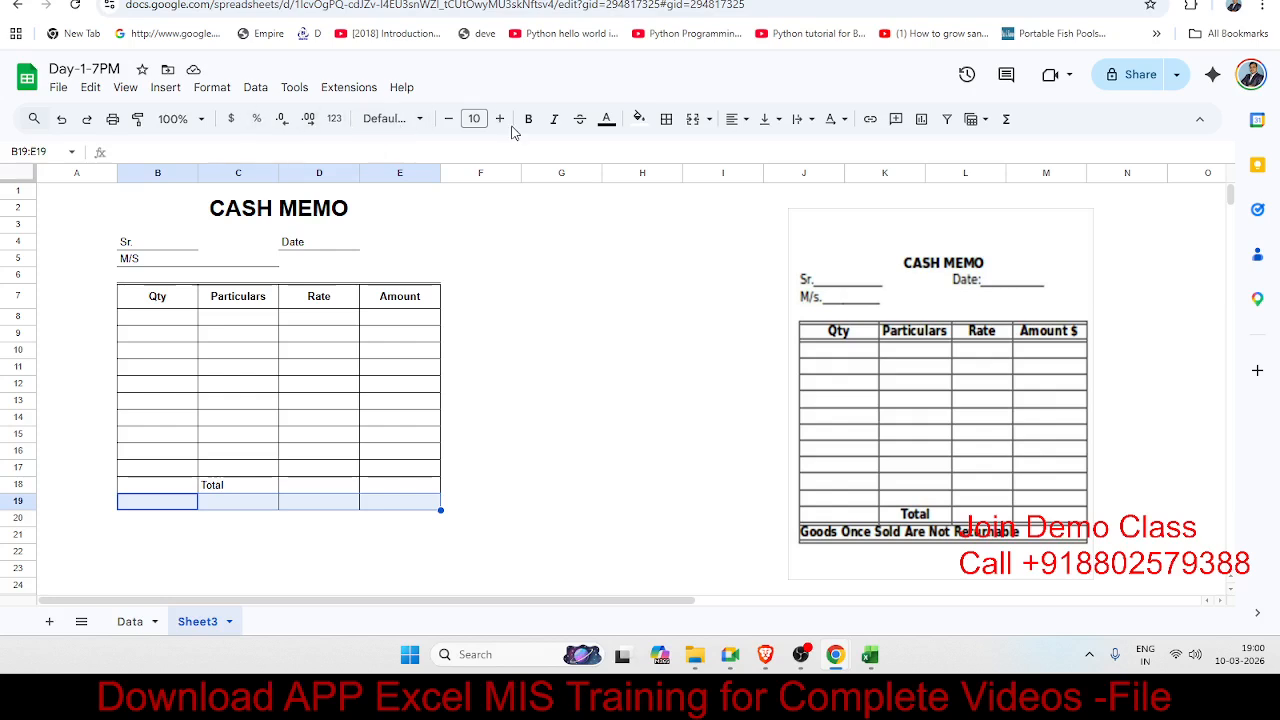
Step: Merge B19:E19 and give it double-line top and bottom borders
left_click(692, 120)
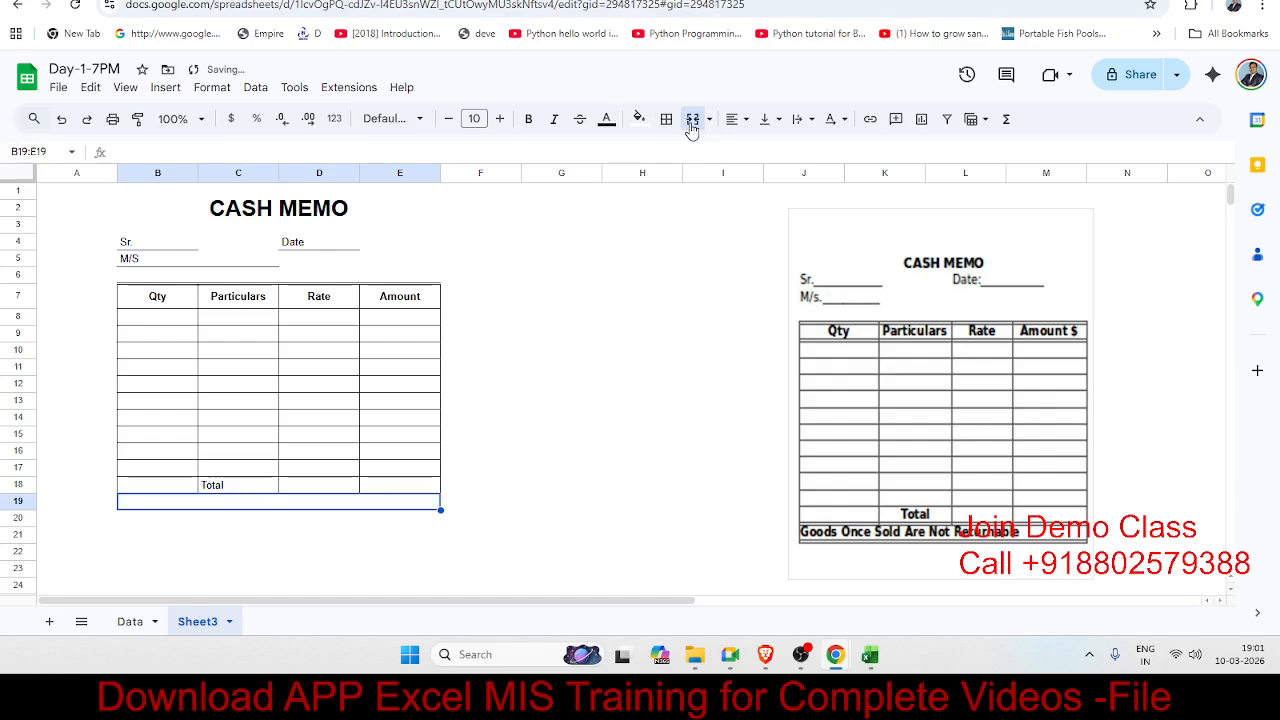
left_click(252, 576)
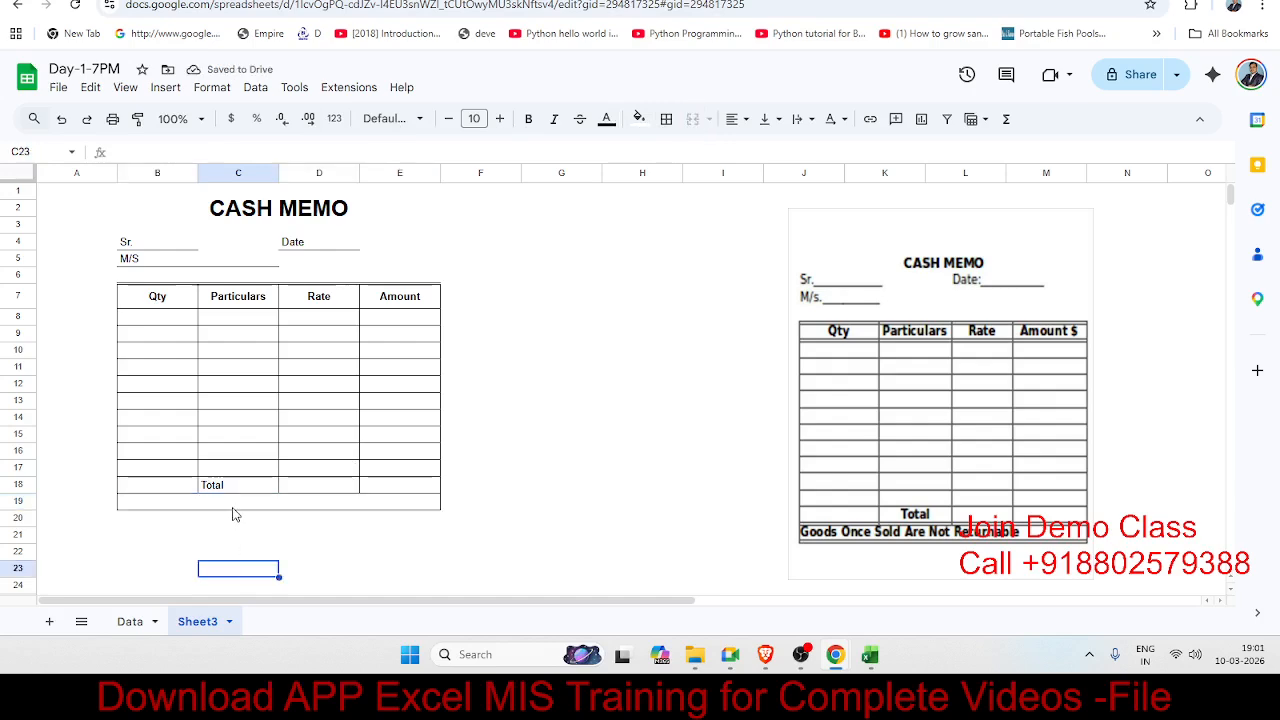
left_click(233, 507)
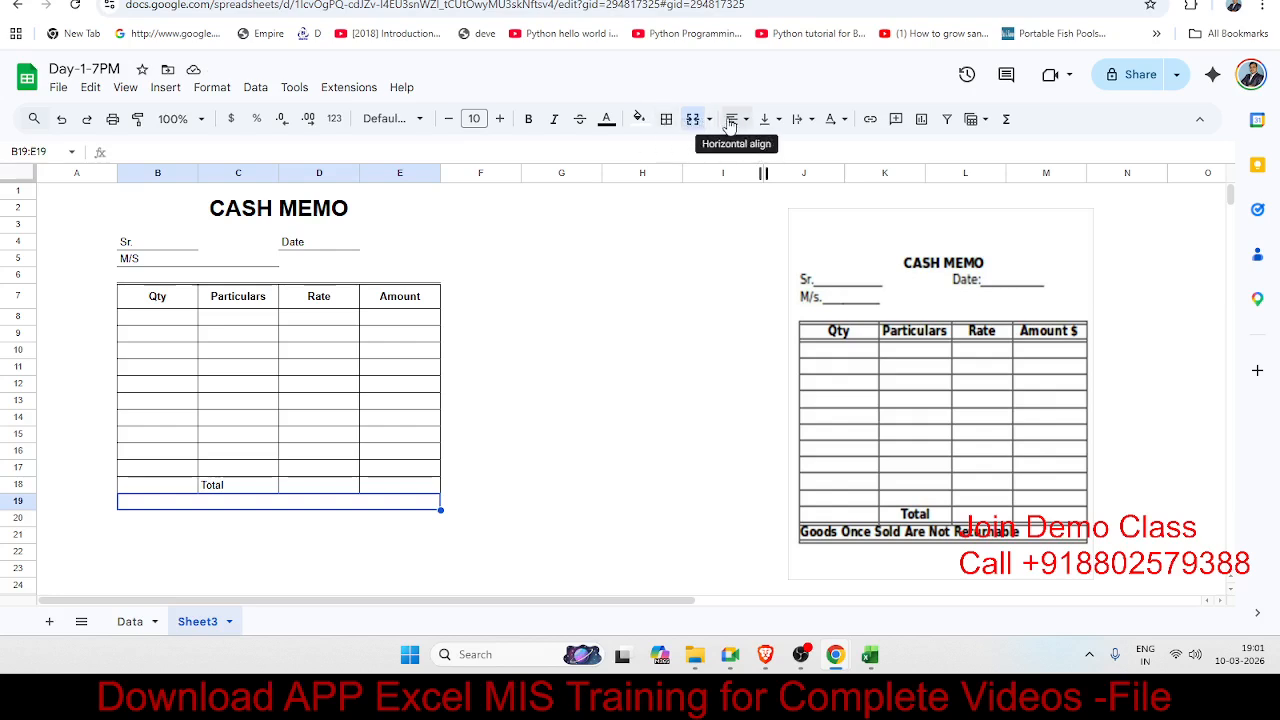
left_click(667, 120)
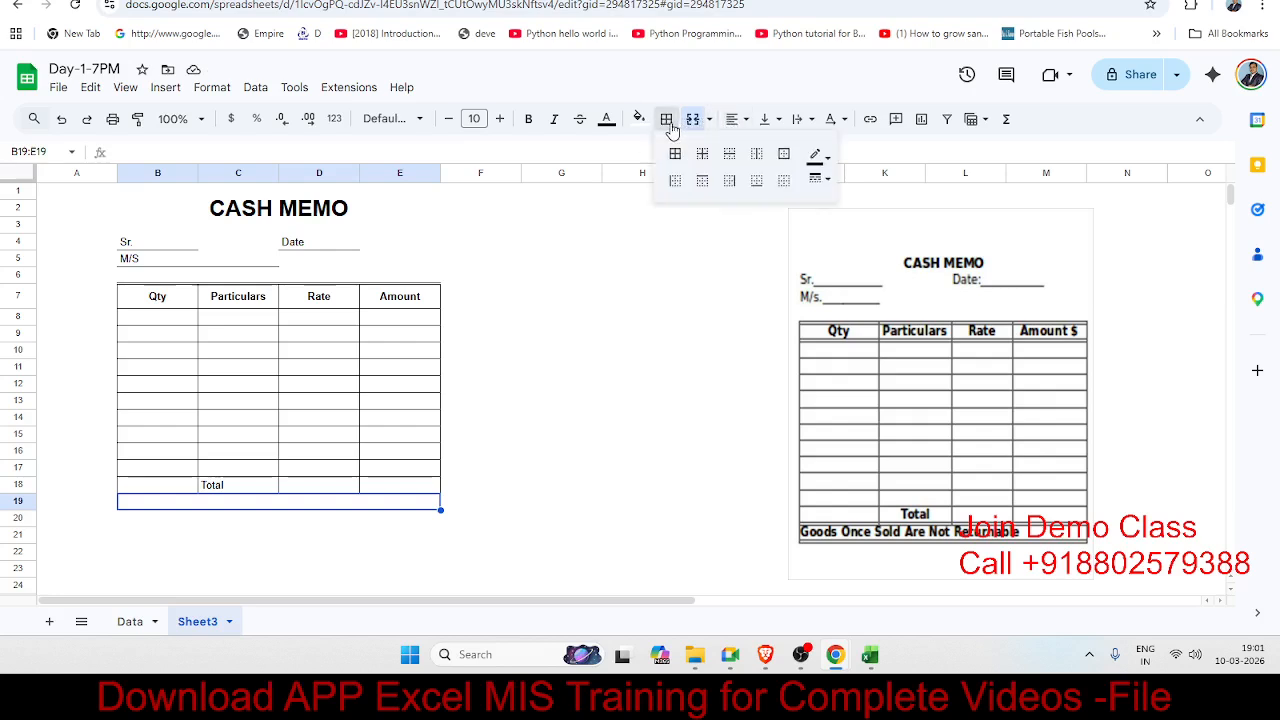
left_click(816, 178)
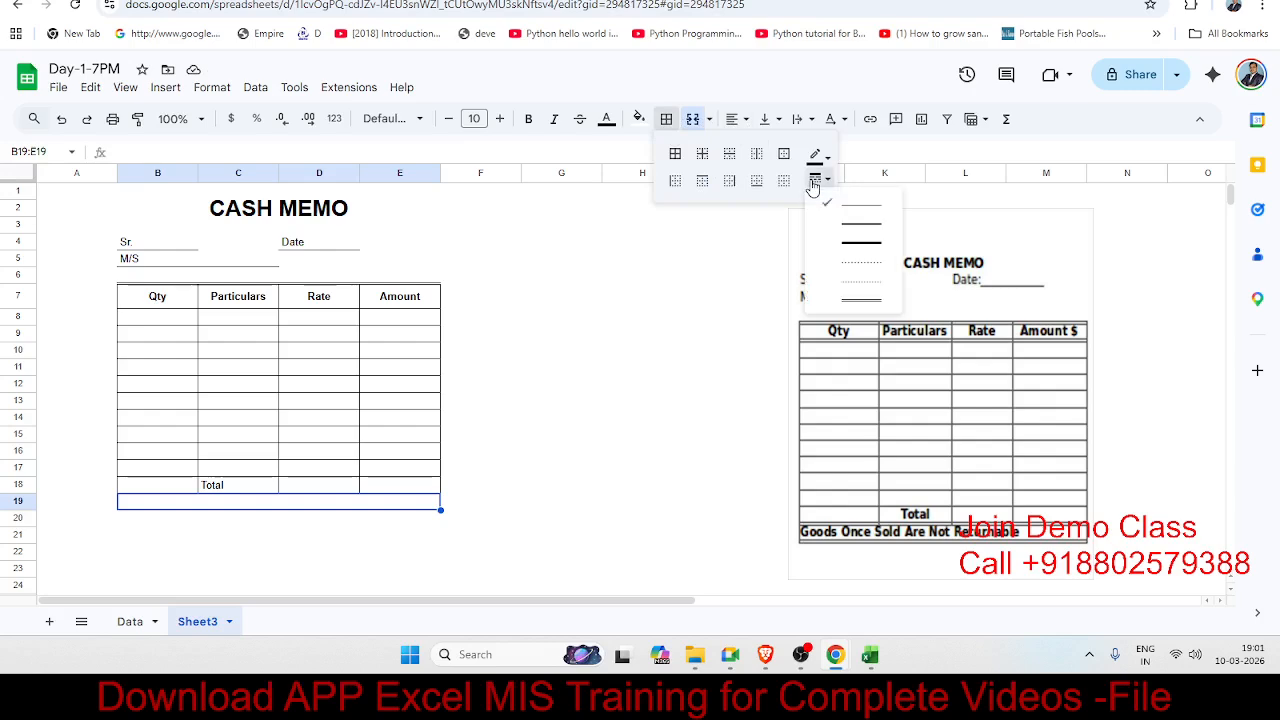
left_click(857, 296)
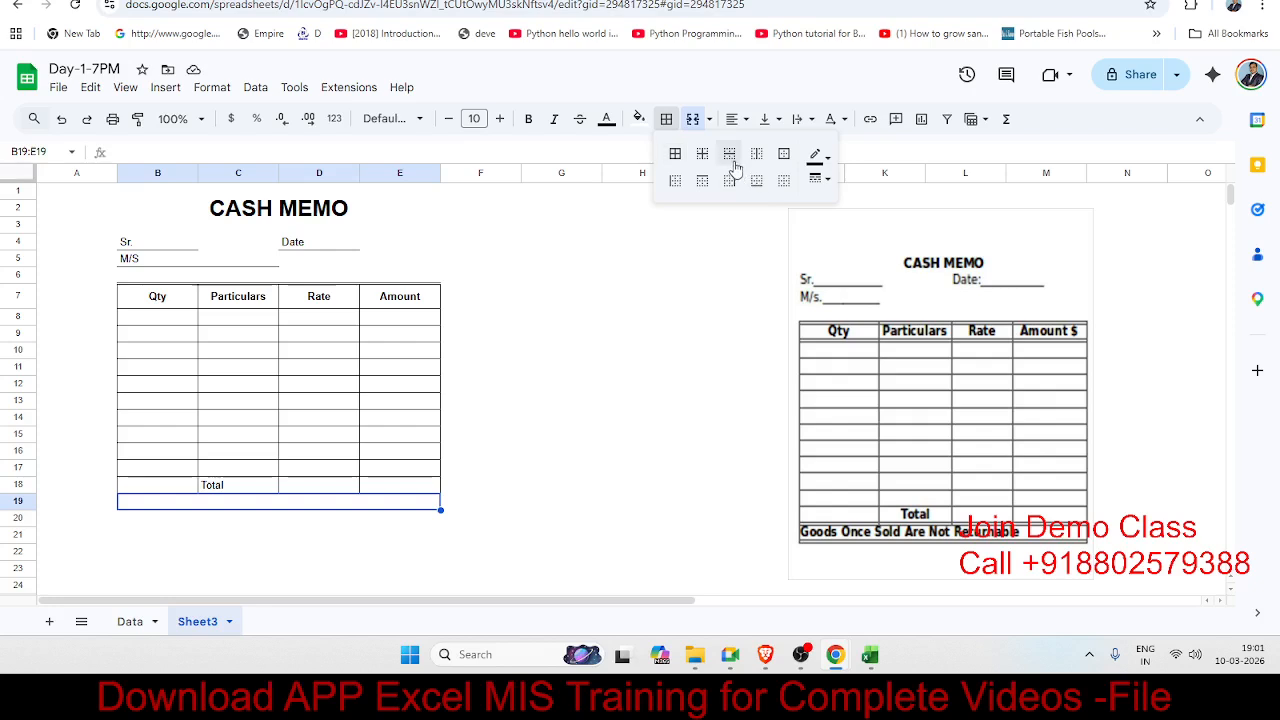
left_click(703, 182)
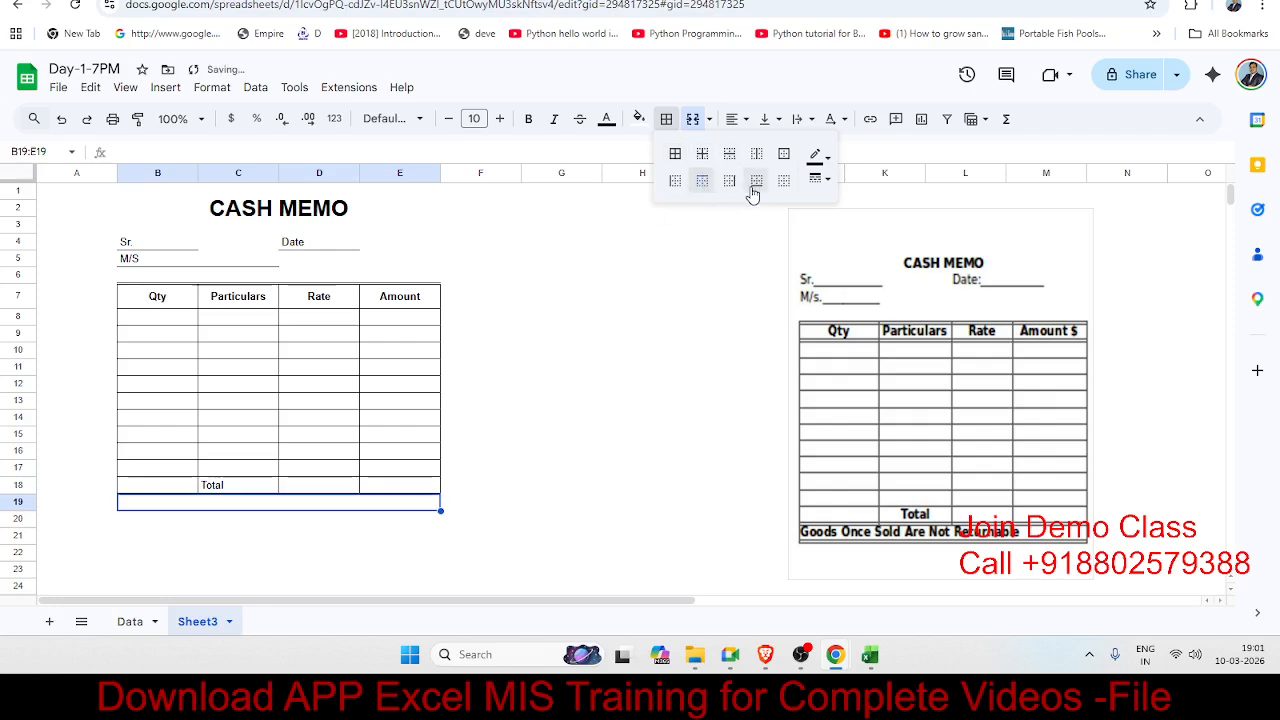
left_click(750, 181)
left_click(570, 400)
Step: Enter 'Good Once Sold are note Returnble' in the merged footer row
left_click(263, 505)
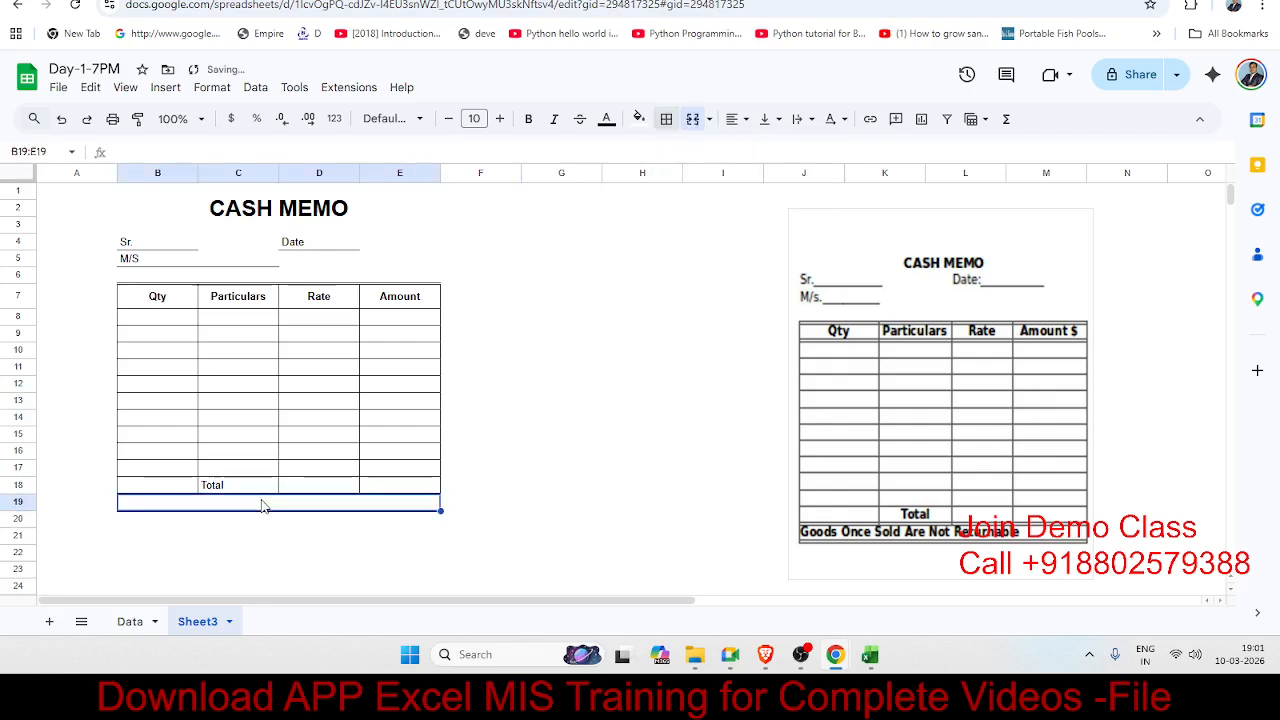
type("Go")
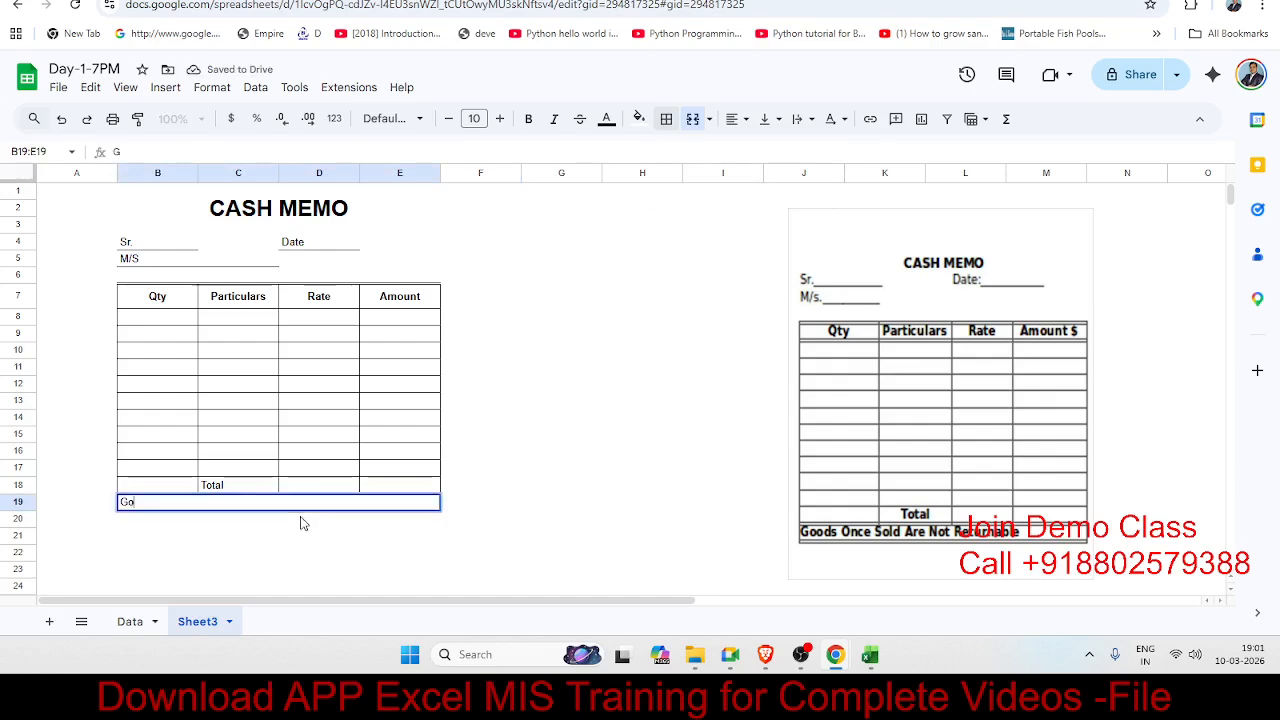
type("od Once ")
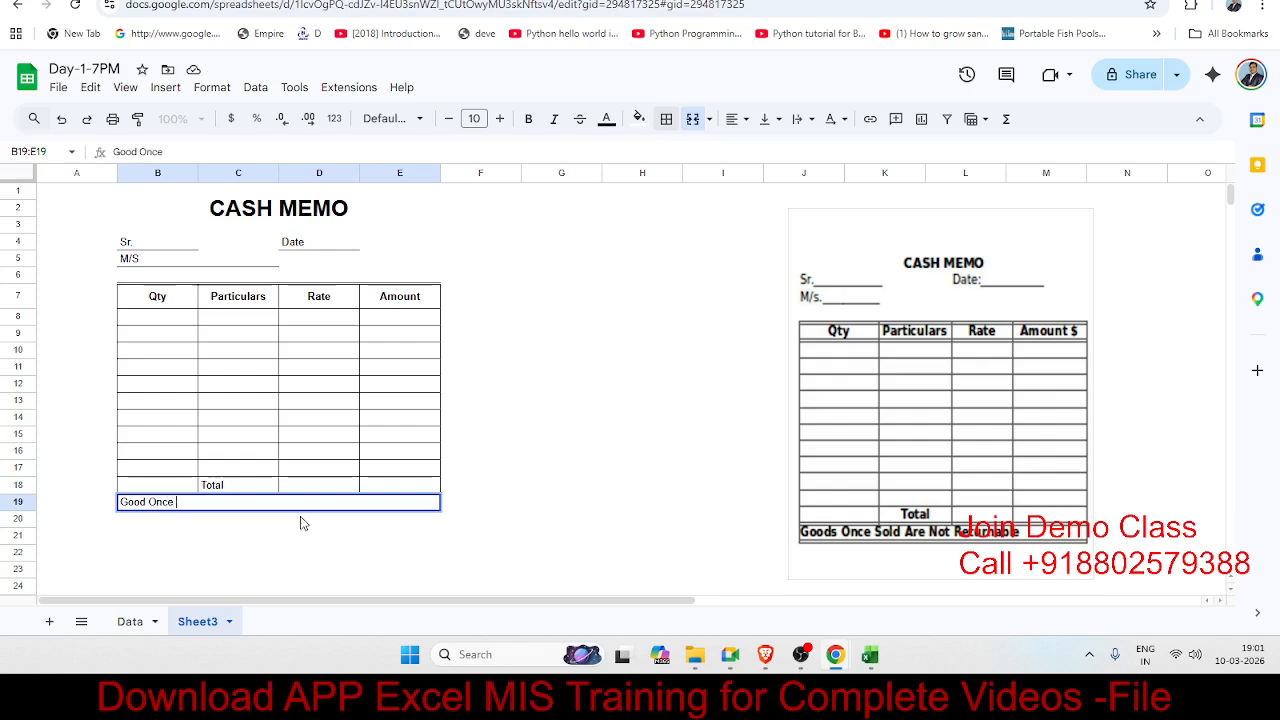
type("Sold are note Re")
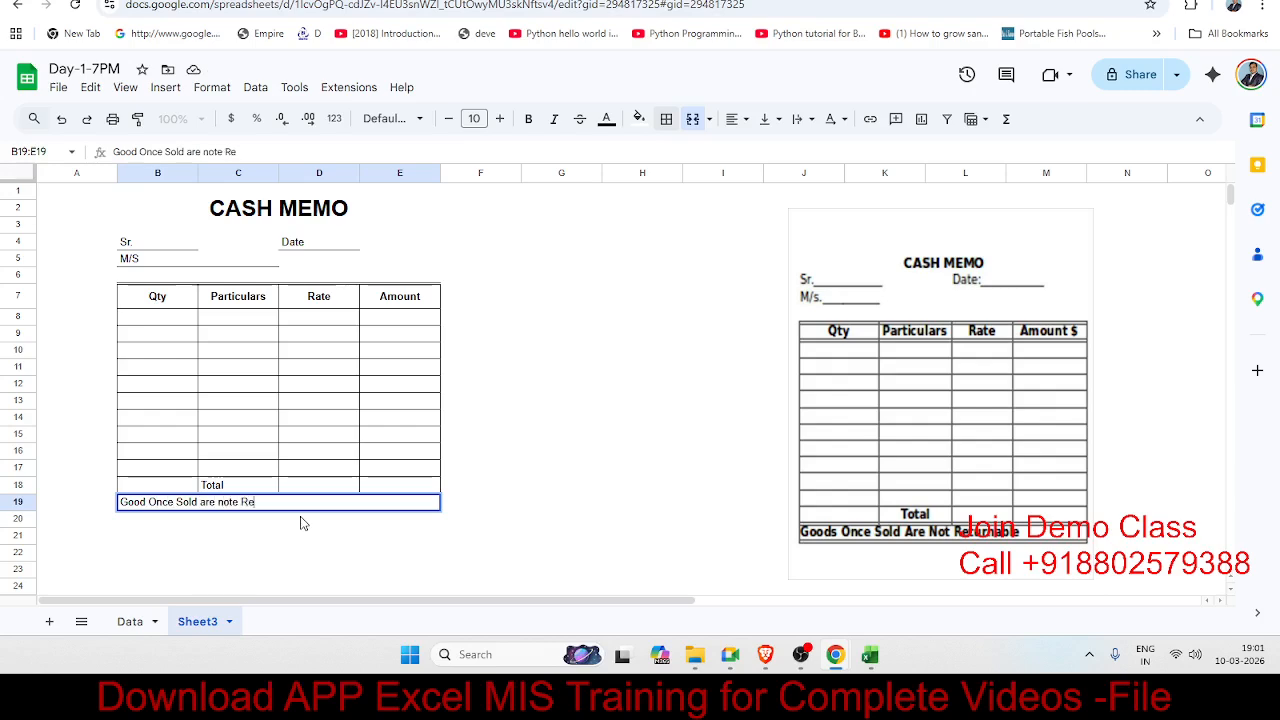
type("turnble")
key("Return")
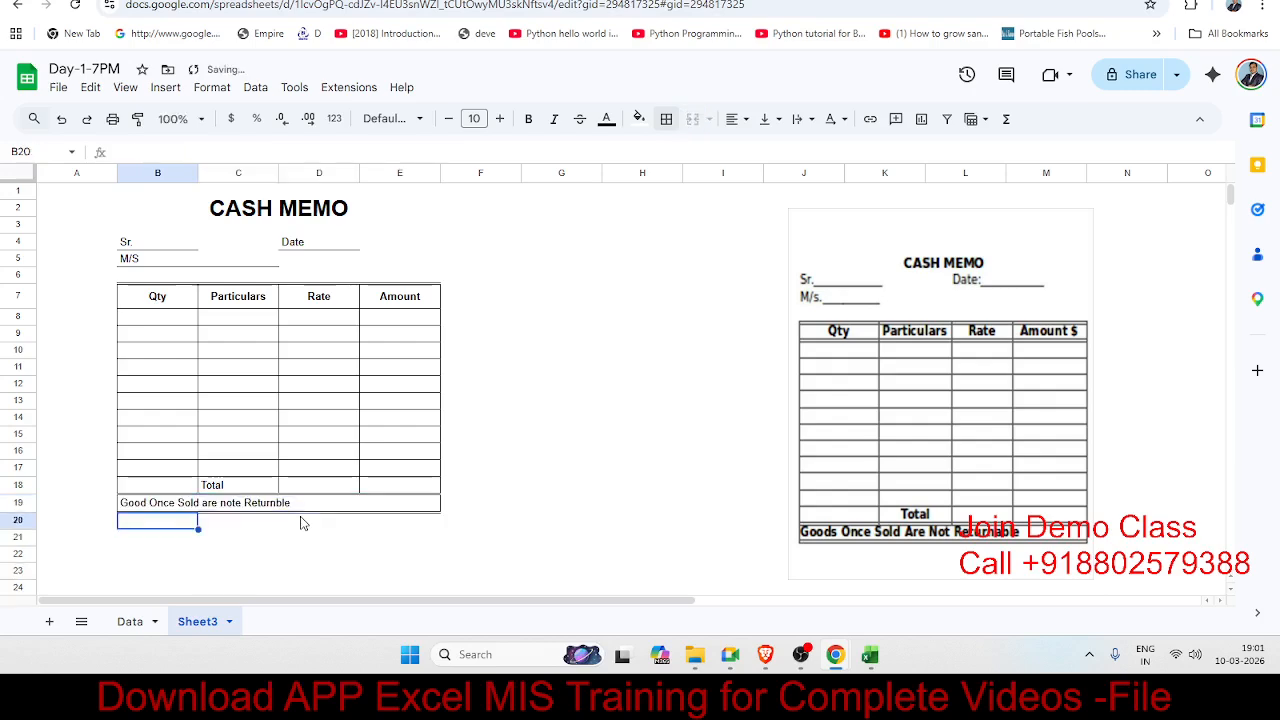
key("Down")
key("Down")
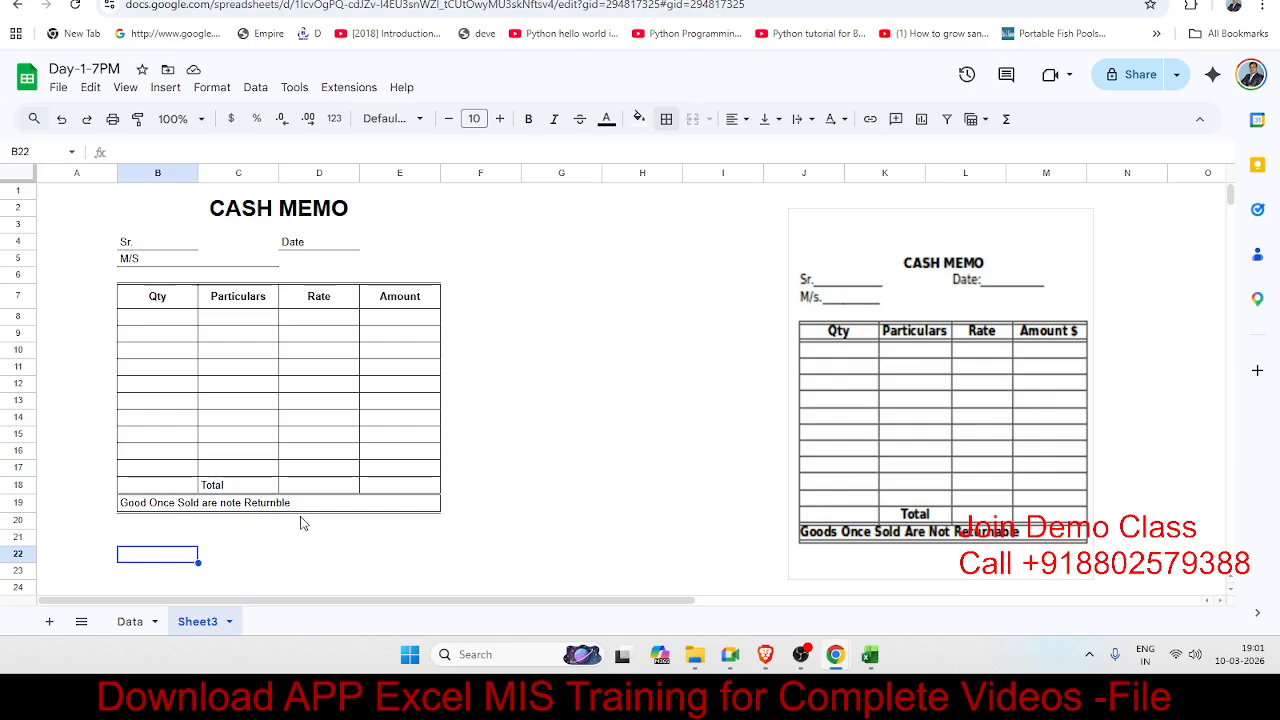
Step: Bring up the Sheets template gallery from File > New > From template gallery
left_click(433, 455)
left_click(477, 368)
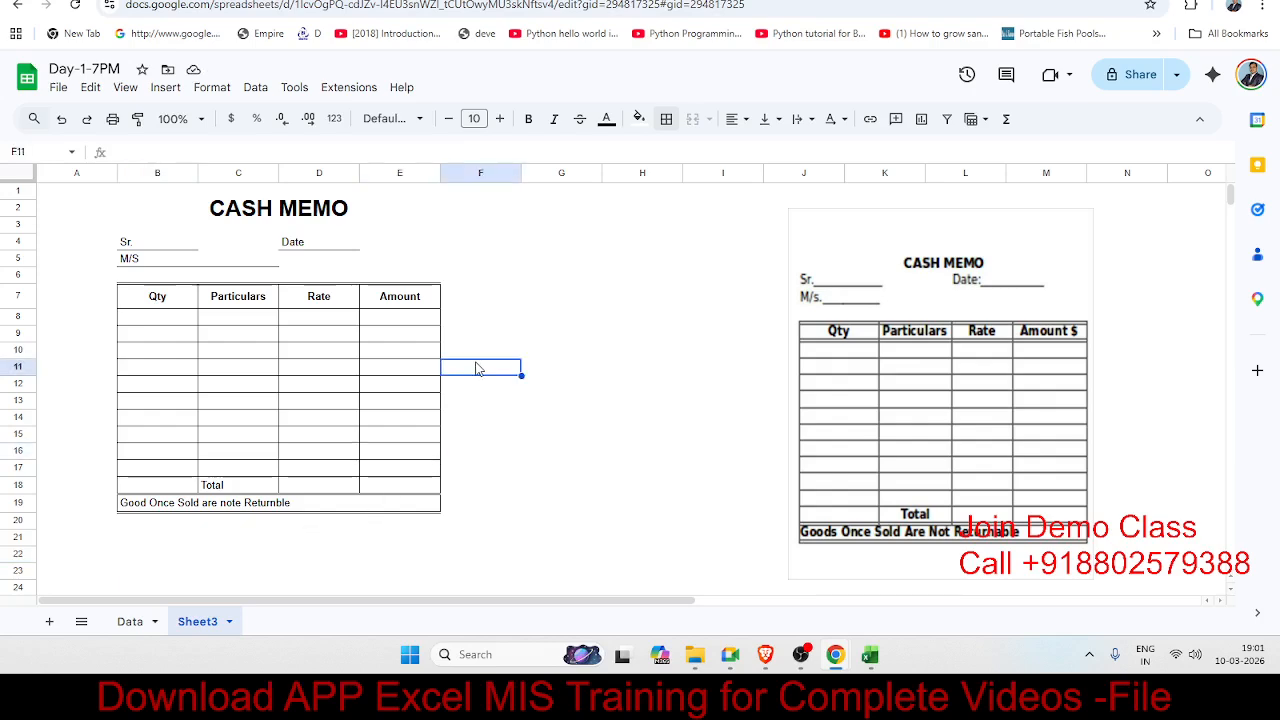
left_click(809, 254)
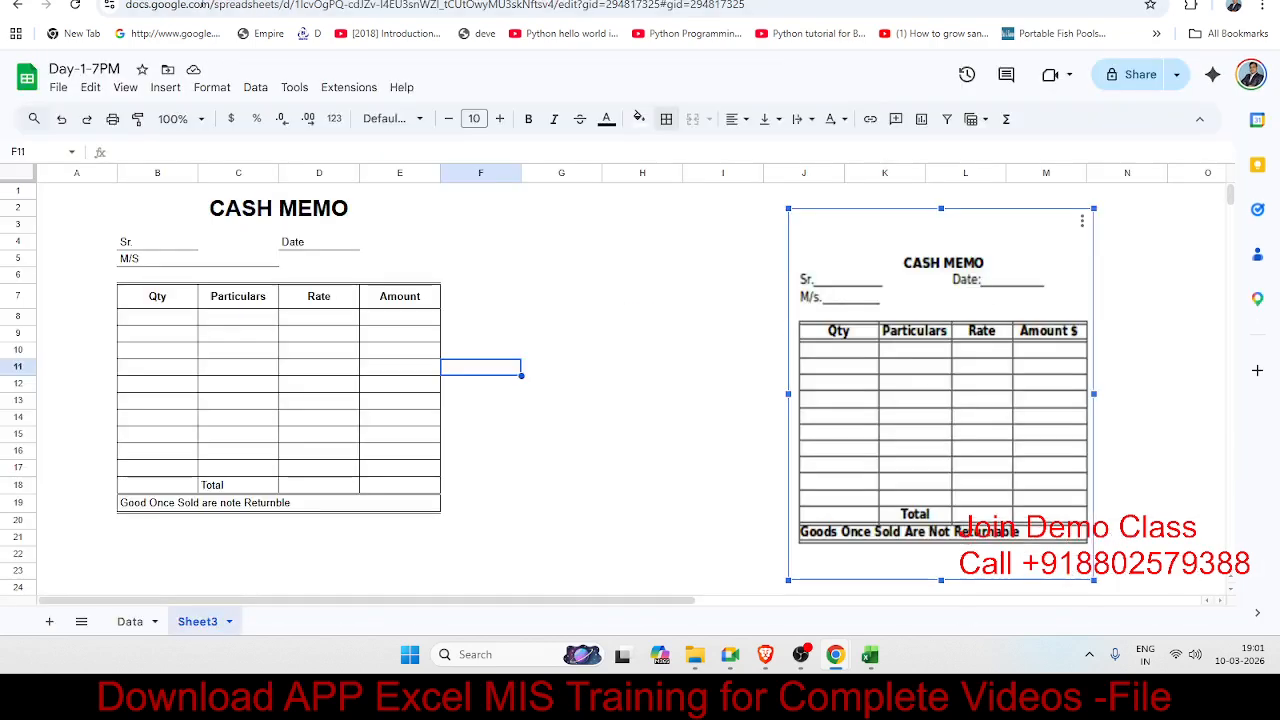
left_click(58, 87)
mouse_move(75, 117)
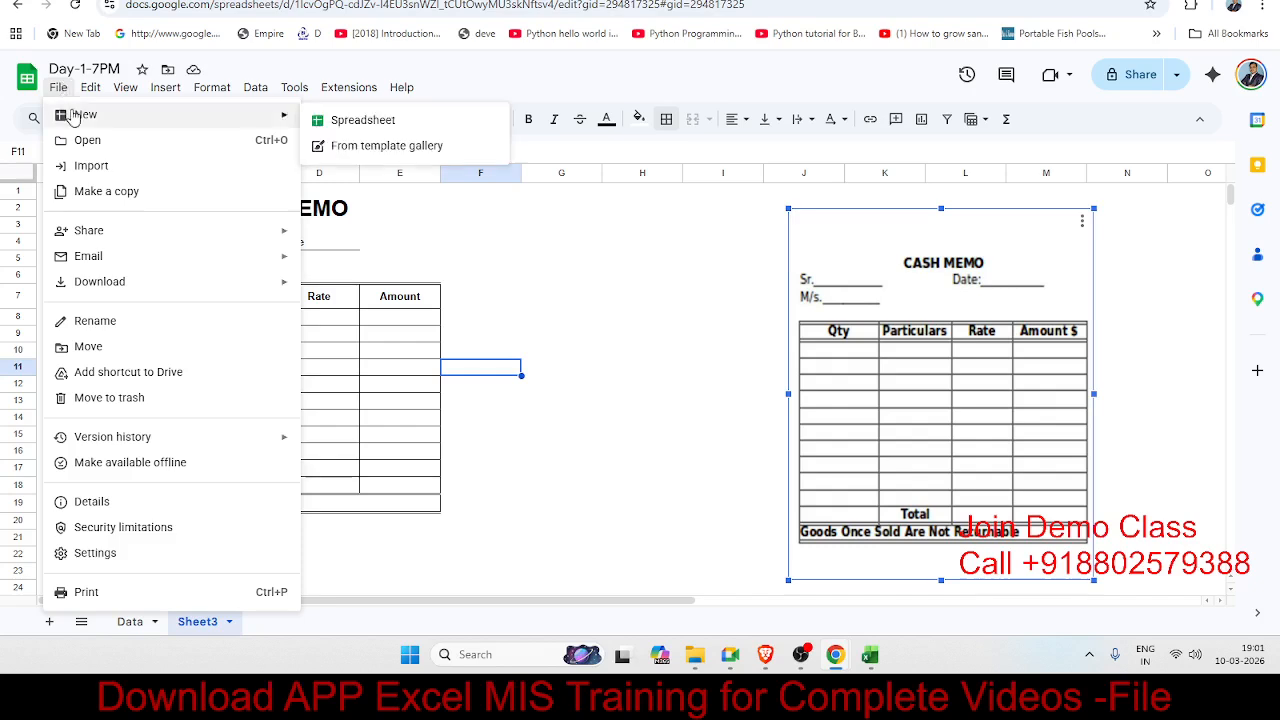
left_click(345, 146)
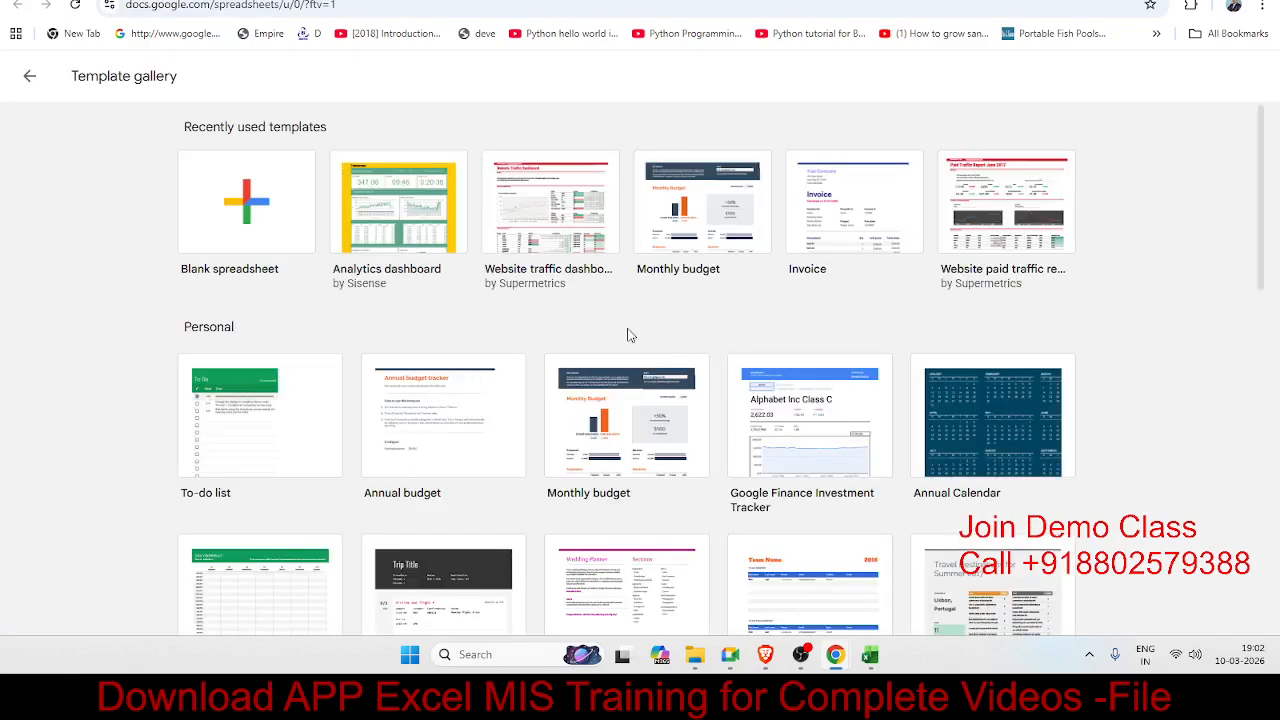
Step: Start a new spreadsheet from the Analytics dashboard template under Recently used
scroll(765, 403, "down", 1)
scroll(765, 403, "down", 3)
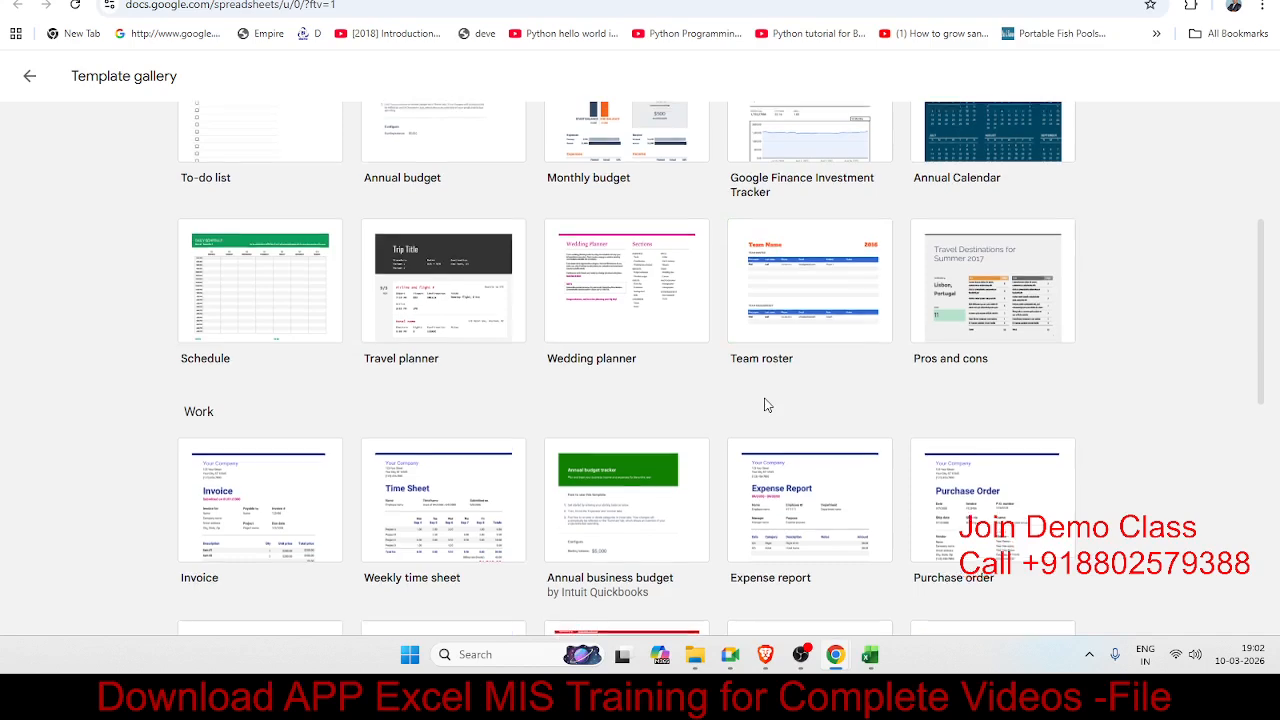
scroll(766, 403, "up", 2)
scroll(765, 403, "up", 2)
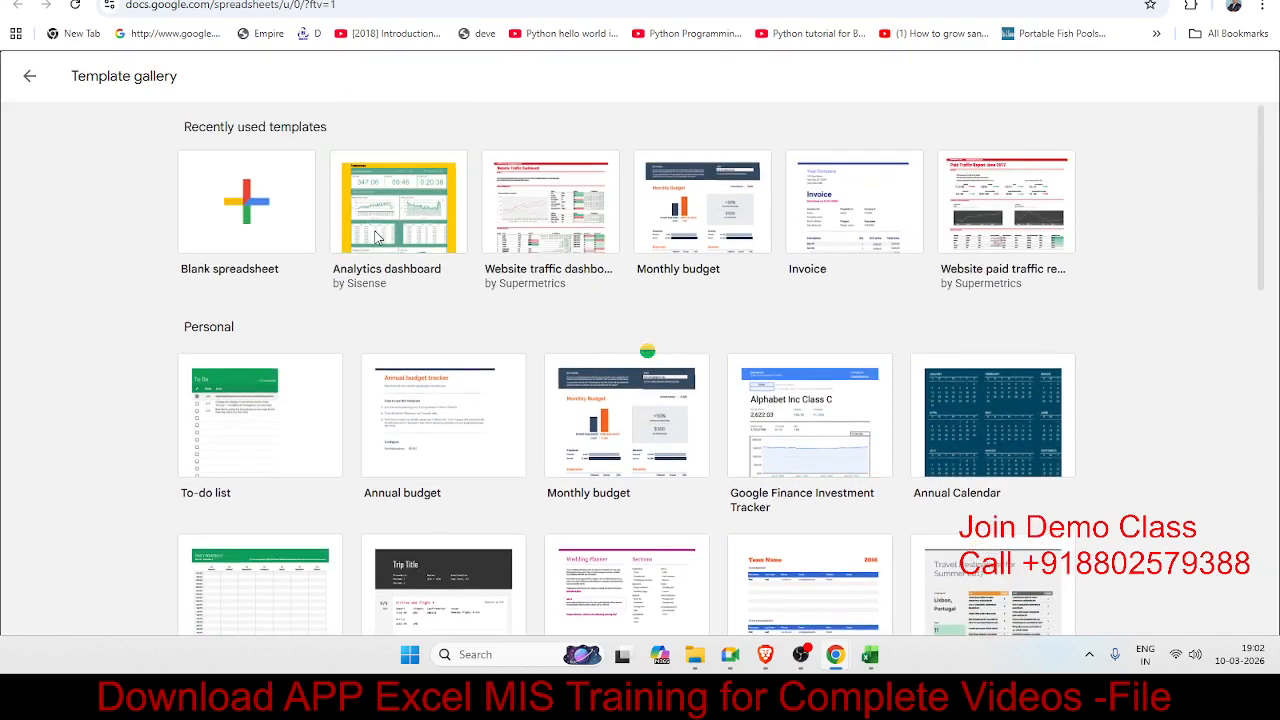
left_click(437, 243)
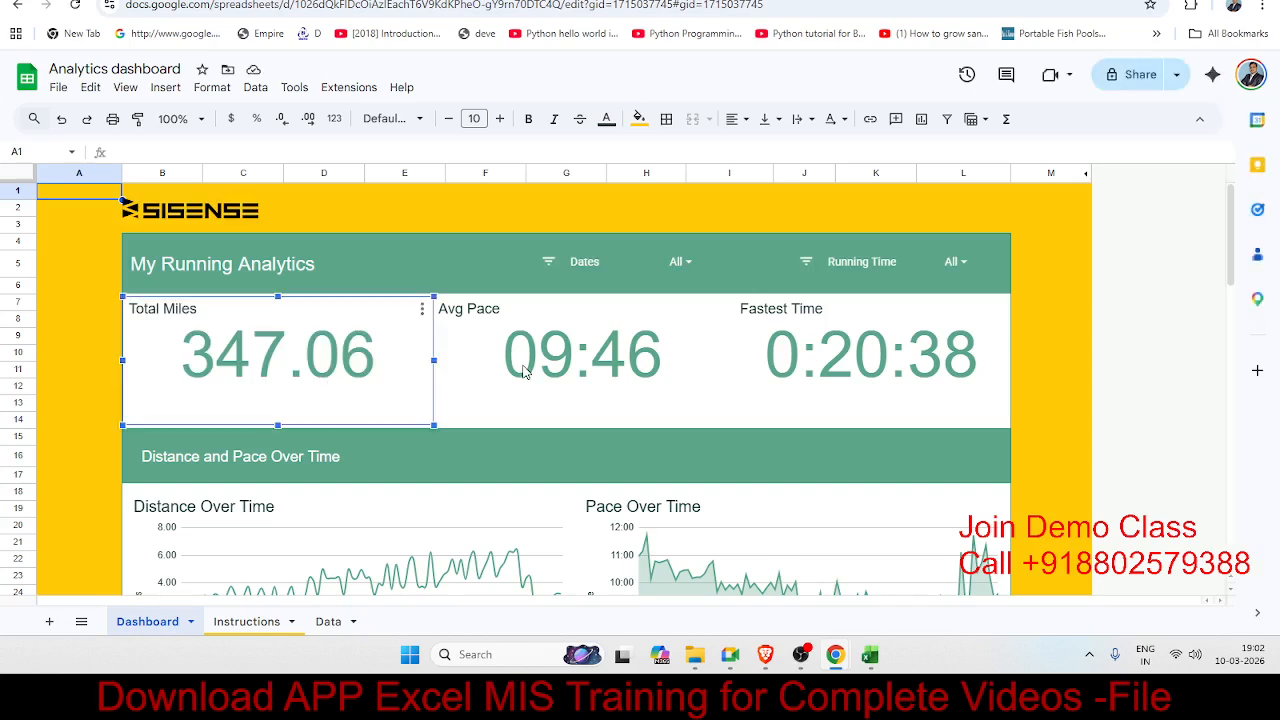
Step: Shift the Avg Pace scorecard slightly to the left on the dashboard
left_click(522, 371)
mouse_move(522, 371)
left_mouse_down()
mouse_move(476, 371)
mouse_move(500, 371)
left_mouse_up()
left_click(803, 371)
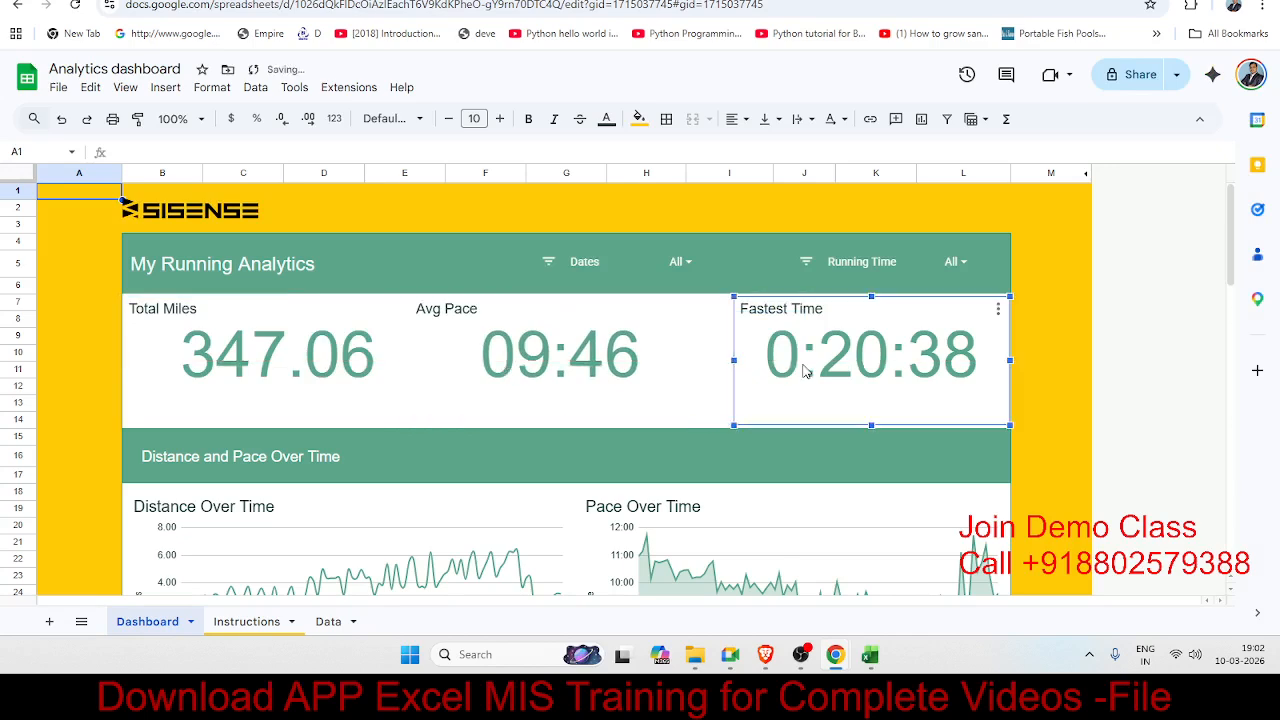
scroll(373, 439, "down", 3)
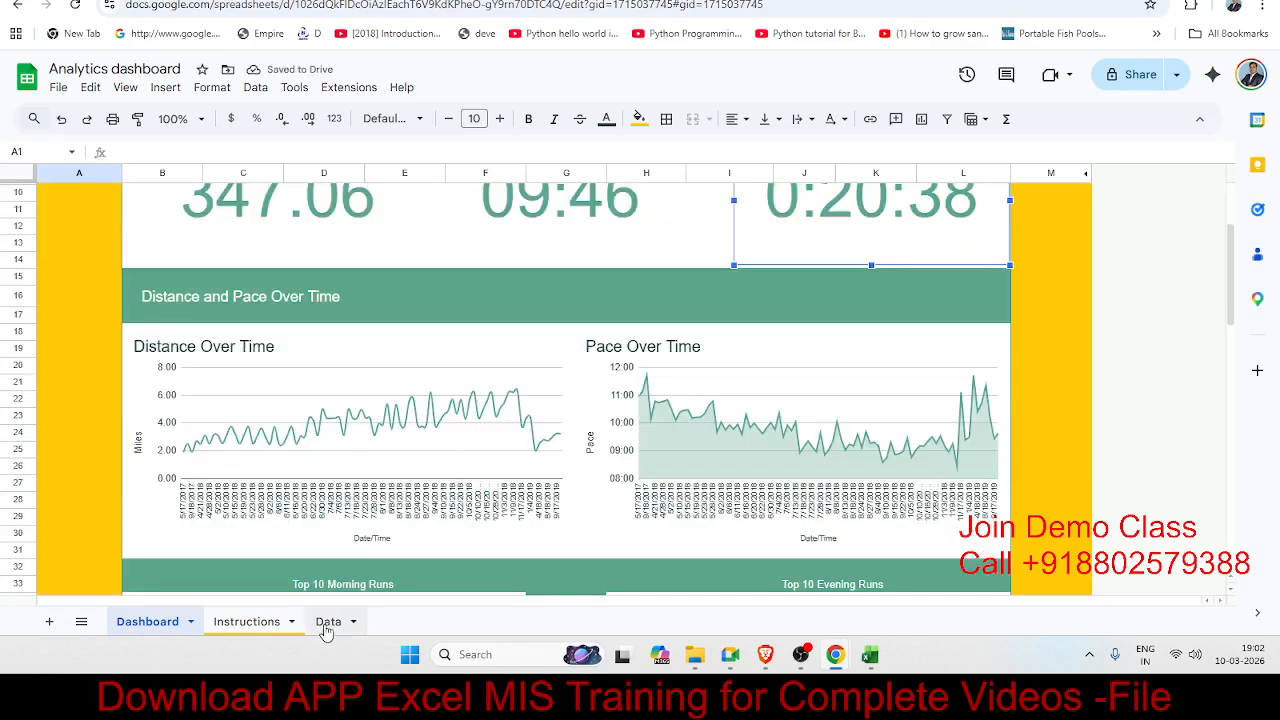
Step: Review the Data sheet and the dashboard's scorecards and charts
left_click(326, 623)
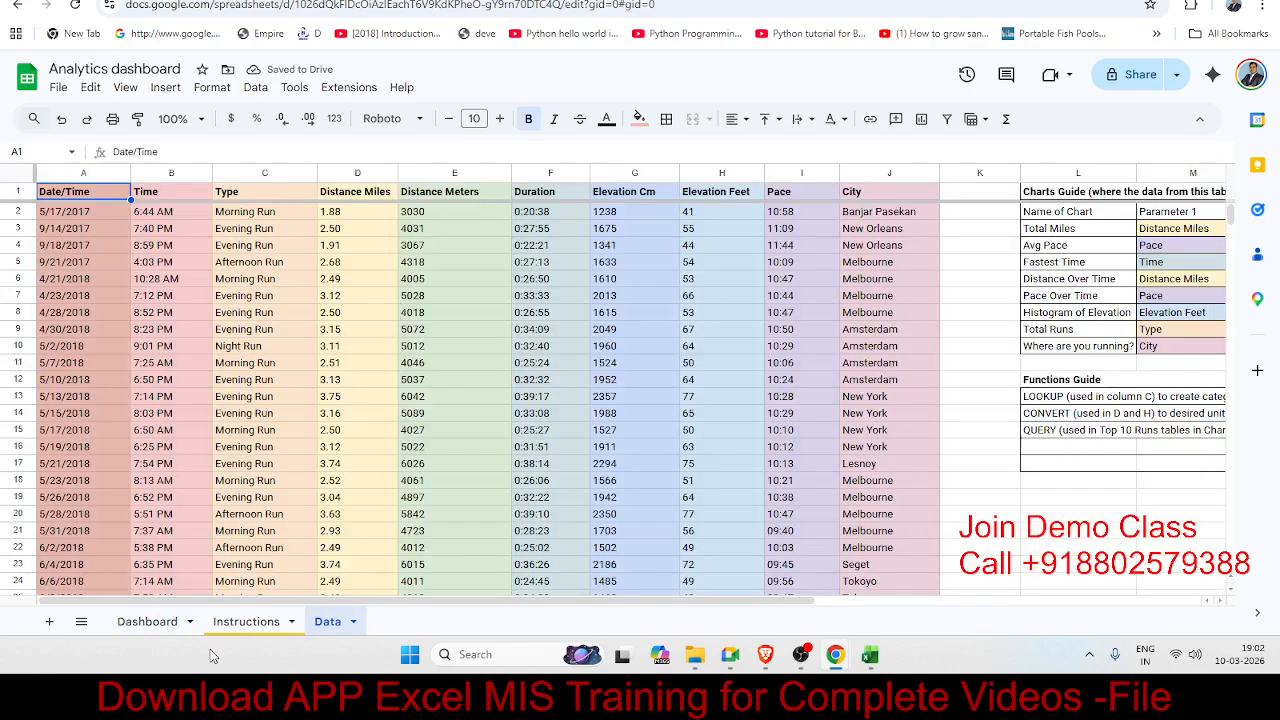
left_click(150, 622)
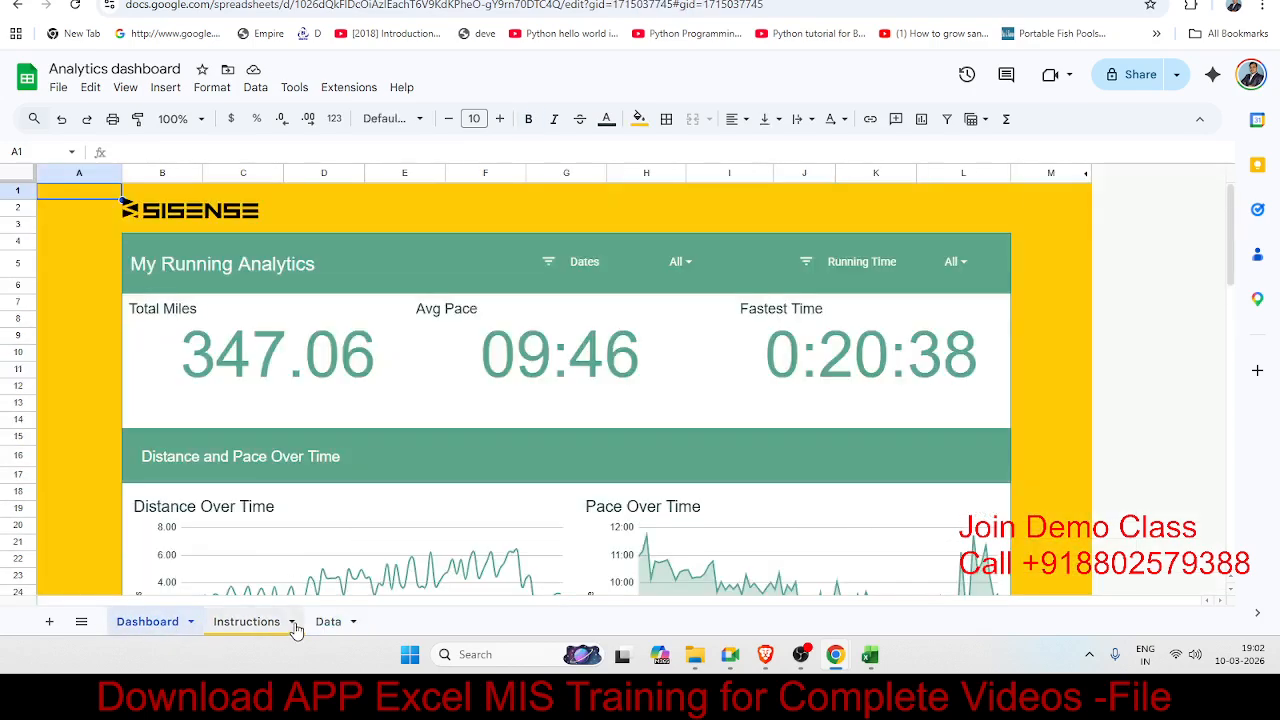
left_click(305, 372)
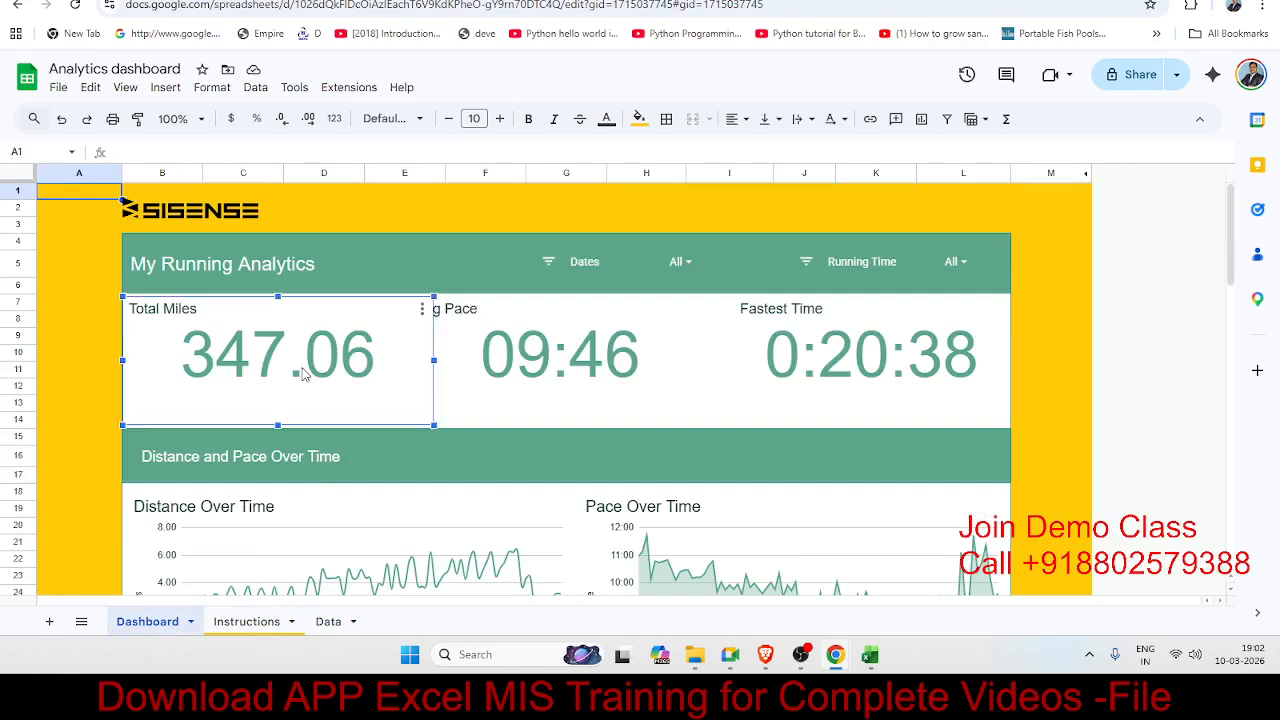
left_click(472, 377)
left_click(815, 366)
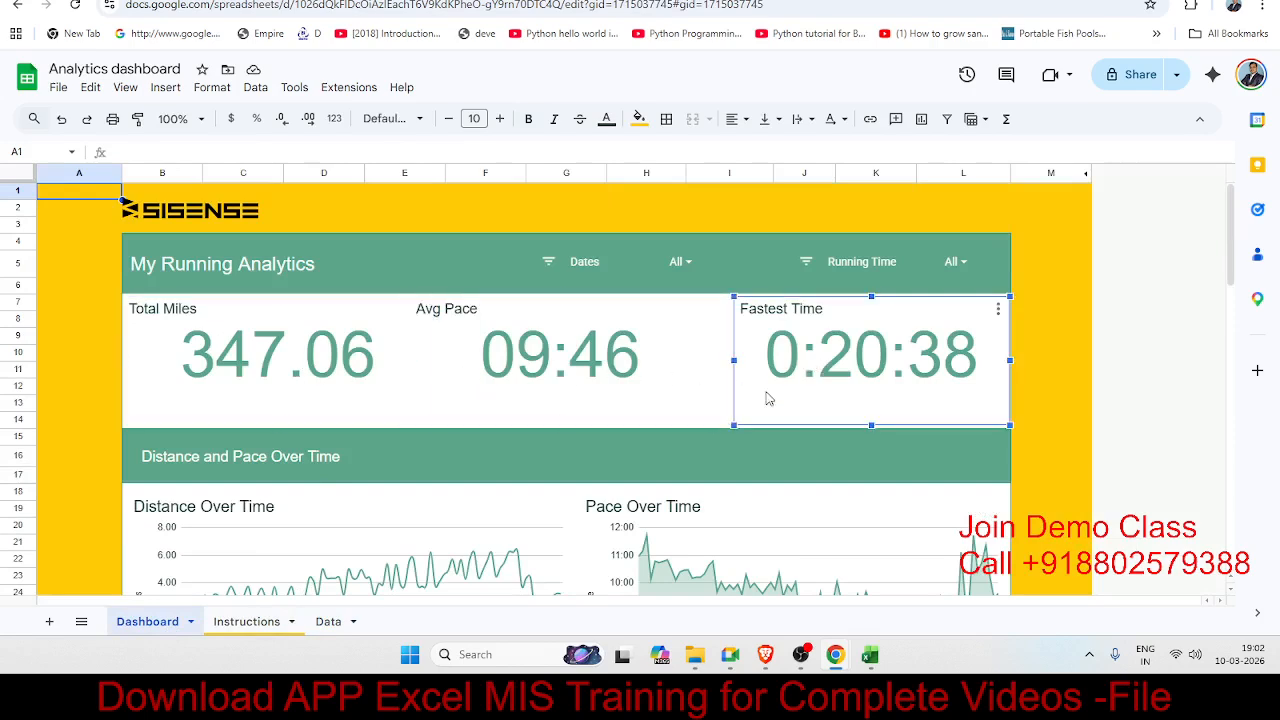
left_click(1030, 352)
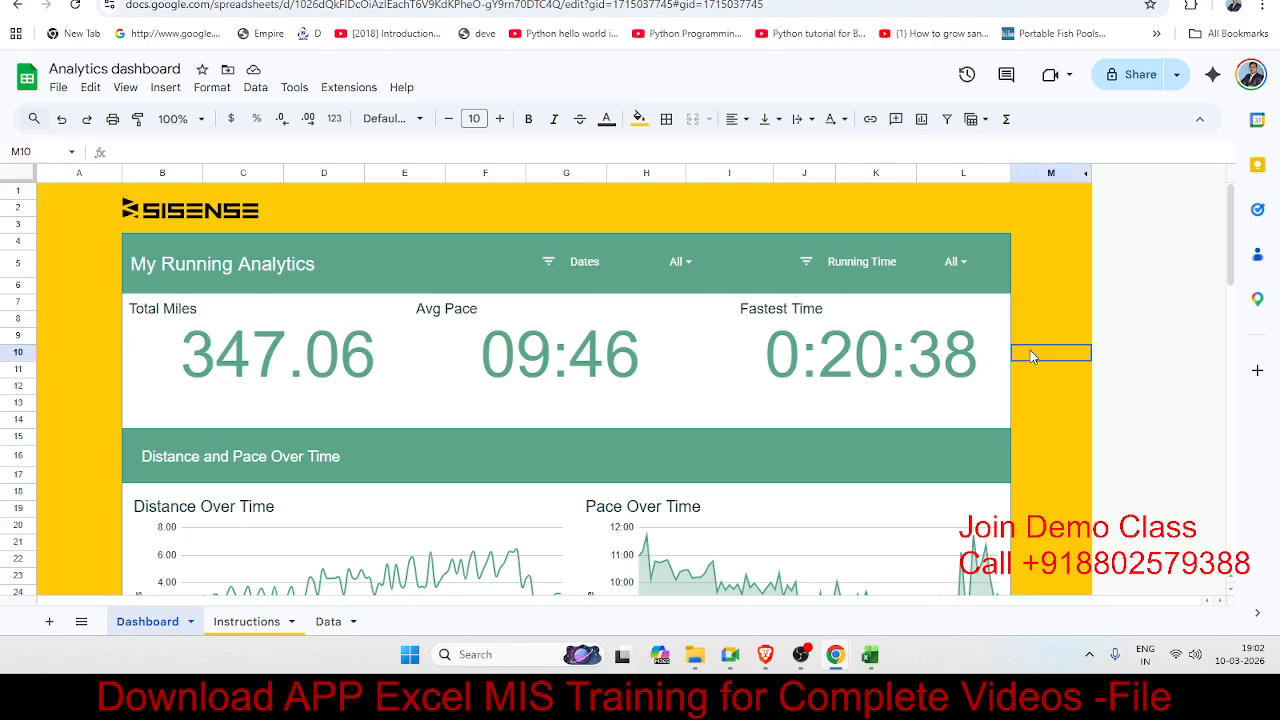
scroll(1022, 346, "down", 10)
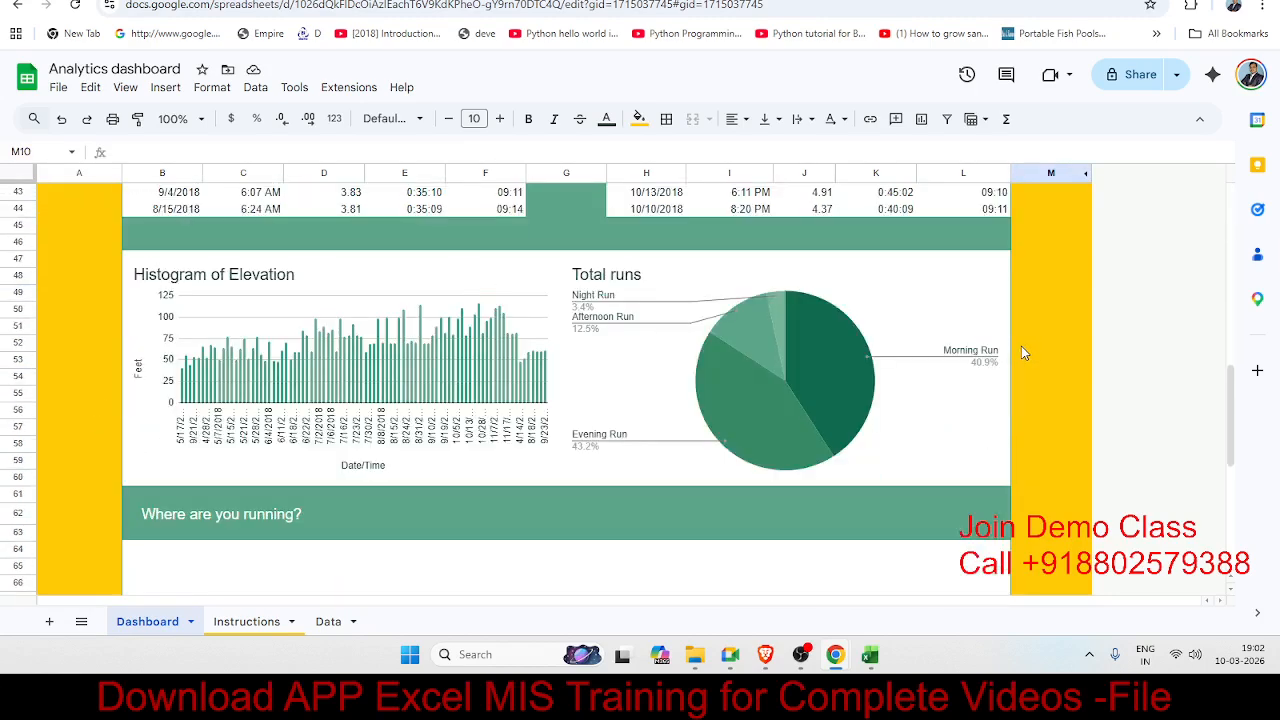
scroll(1021, 346, "down", 5)
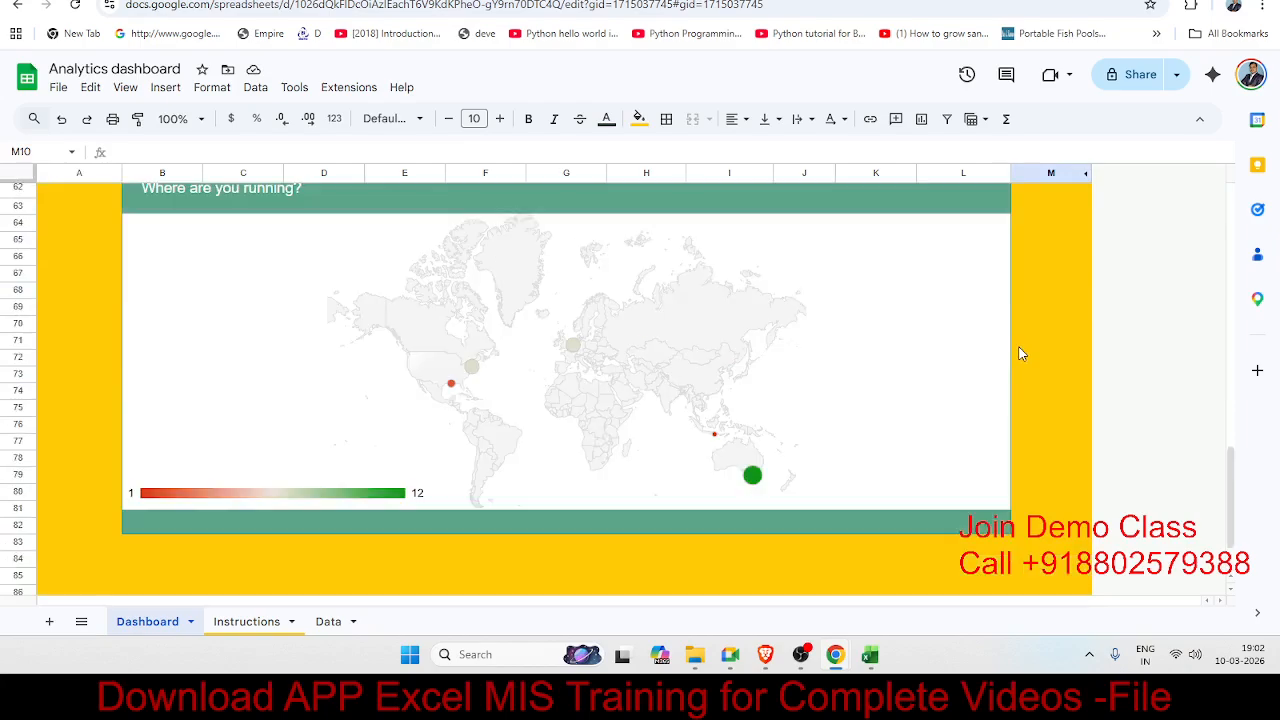
scroll(1021, 350, "up", 15)
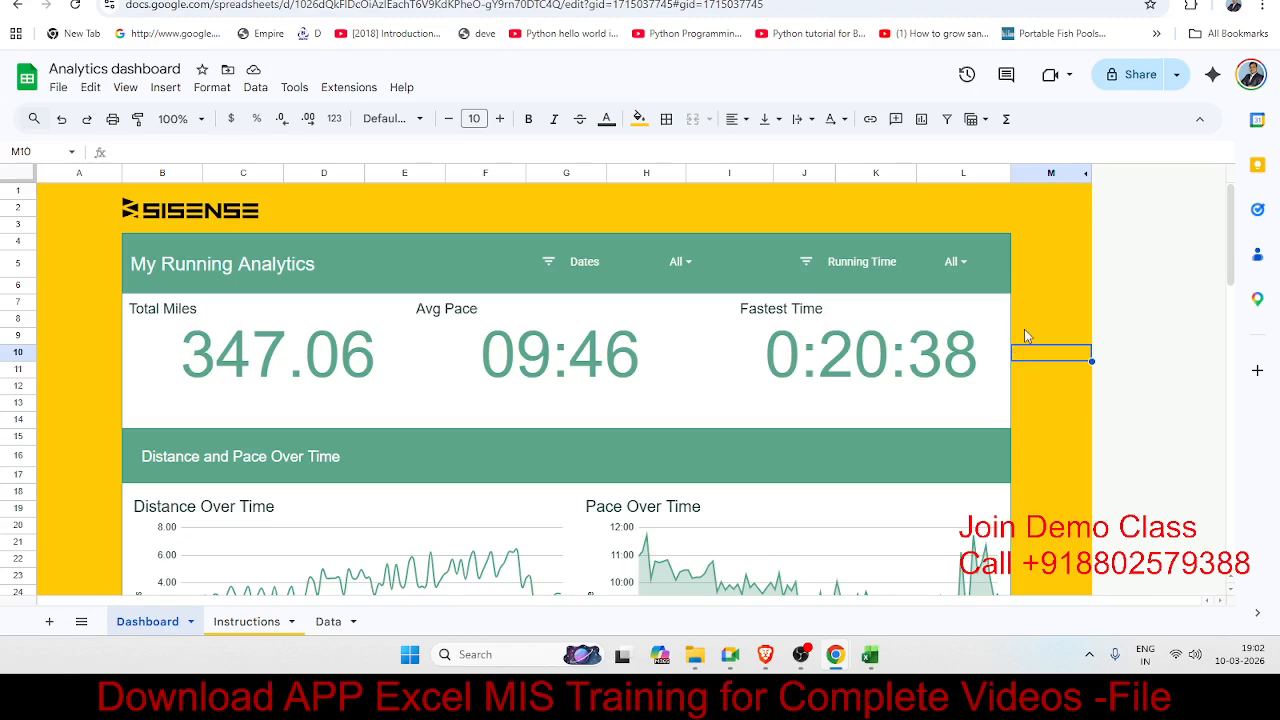
scroll(1024, 336, "down", 15)
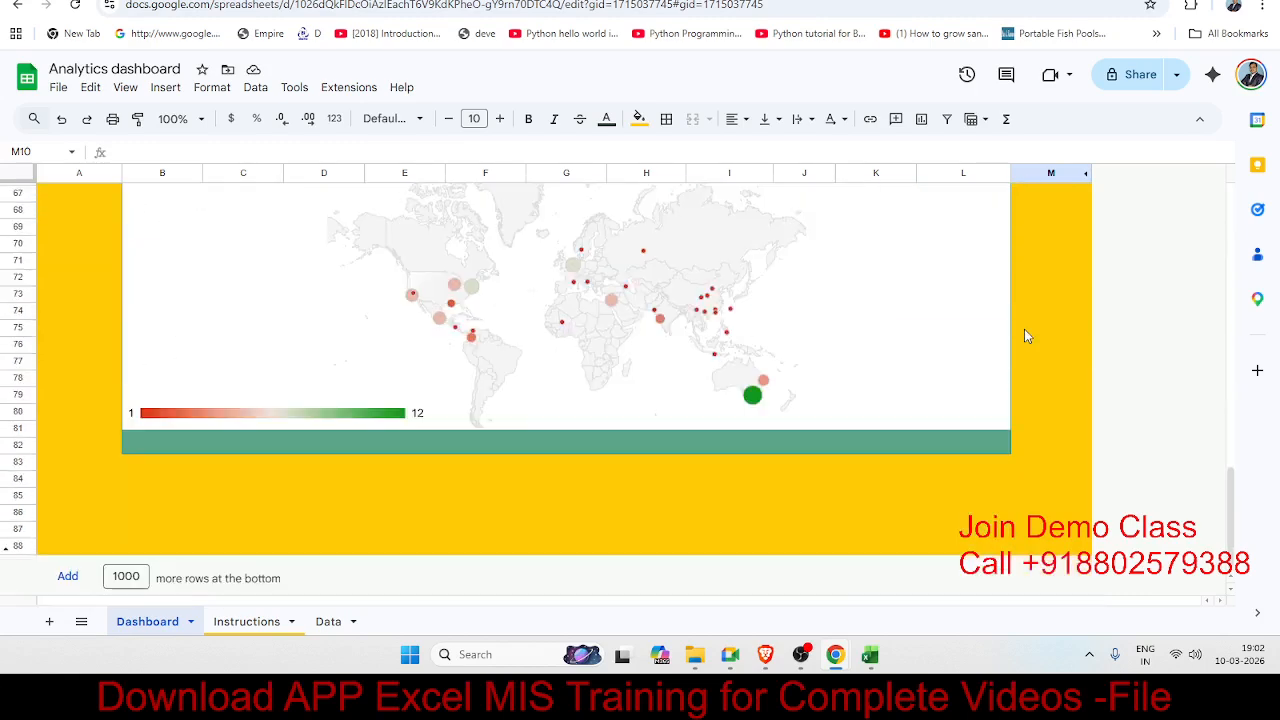
scroll(1024, 336, "up", 4)
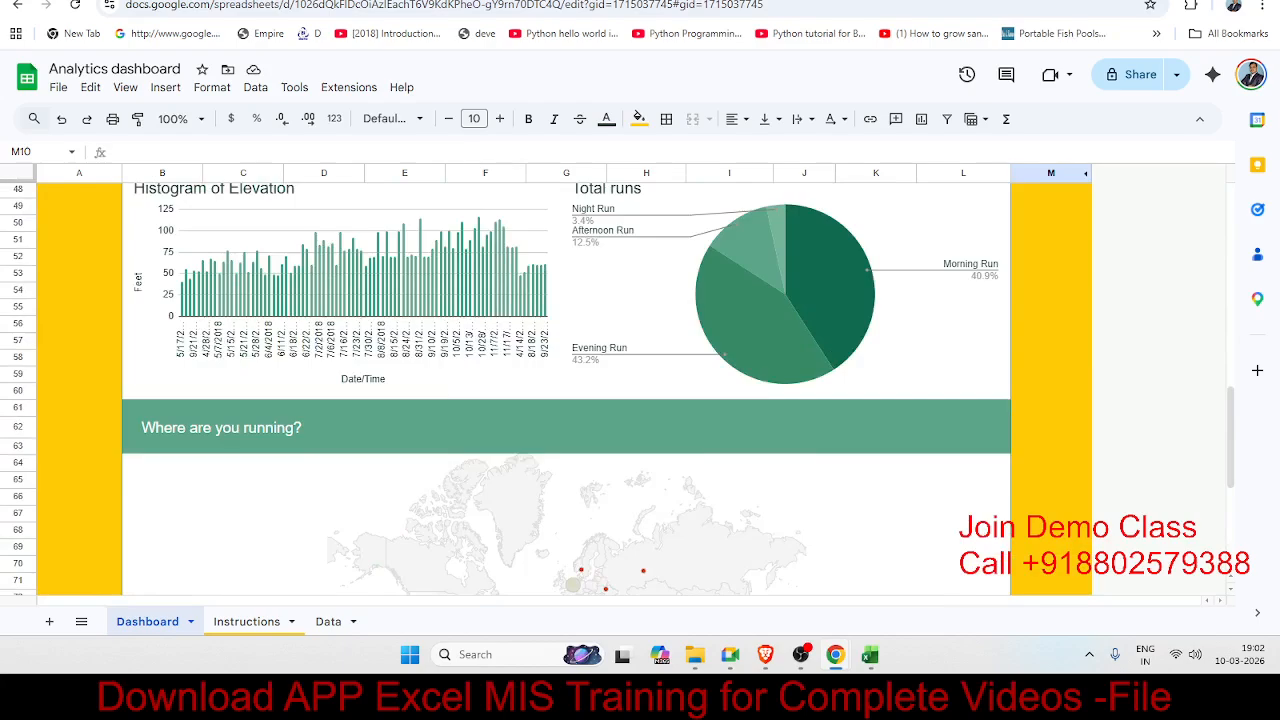
scroll(946, 352, "up", 12)
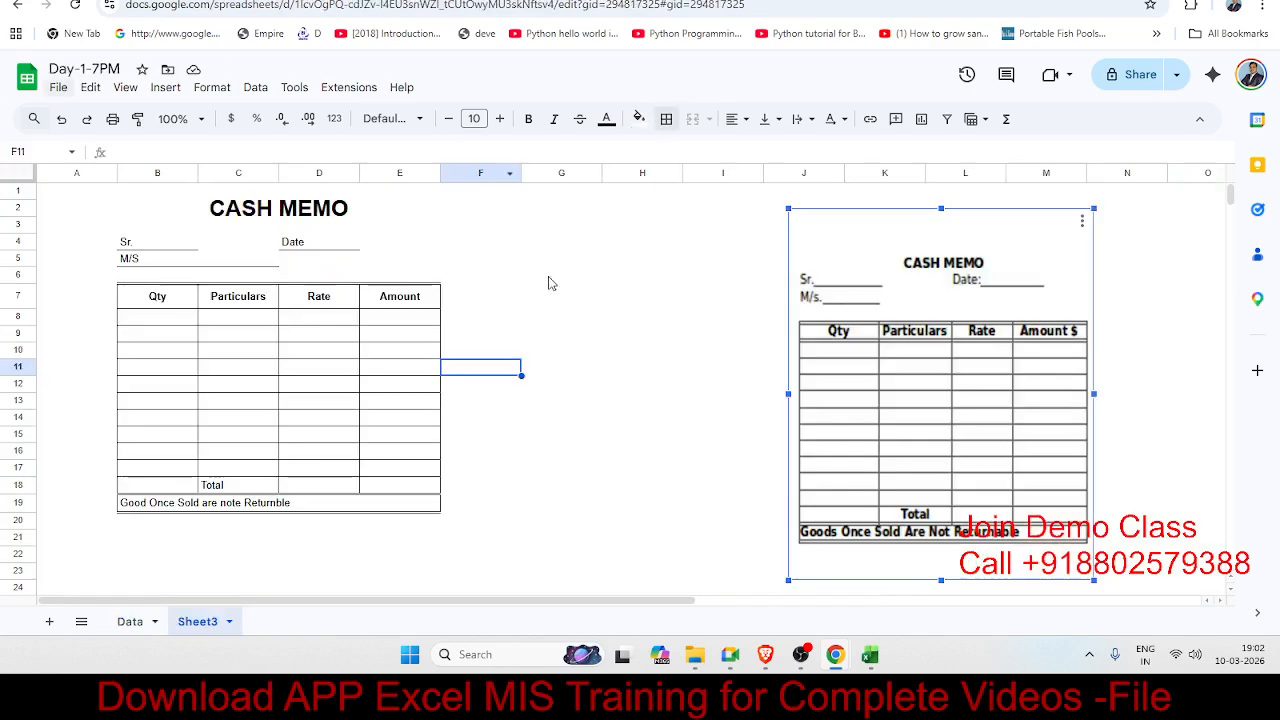
left_click(555, 280)
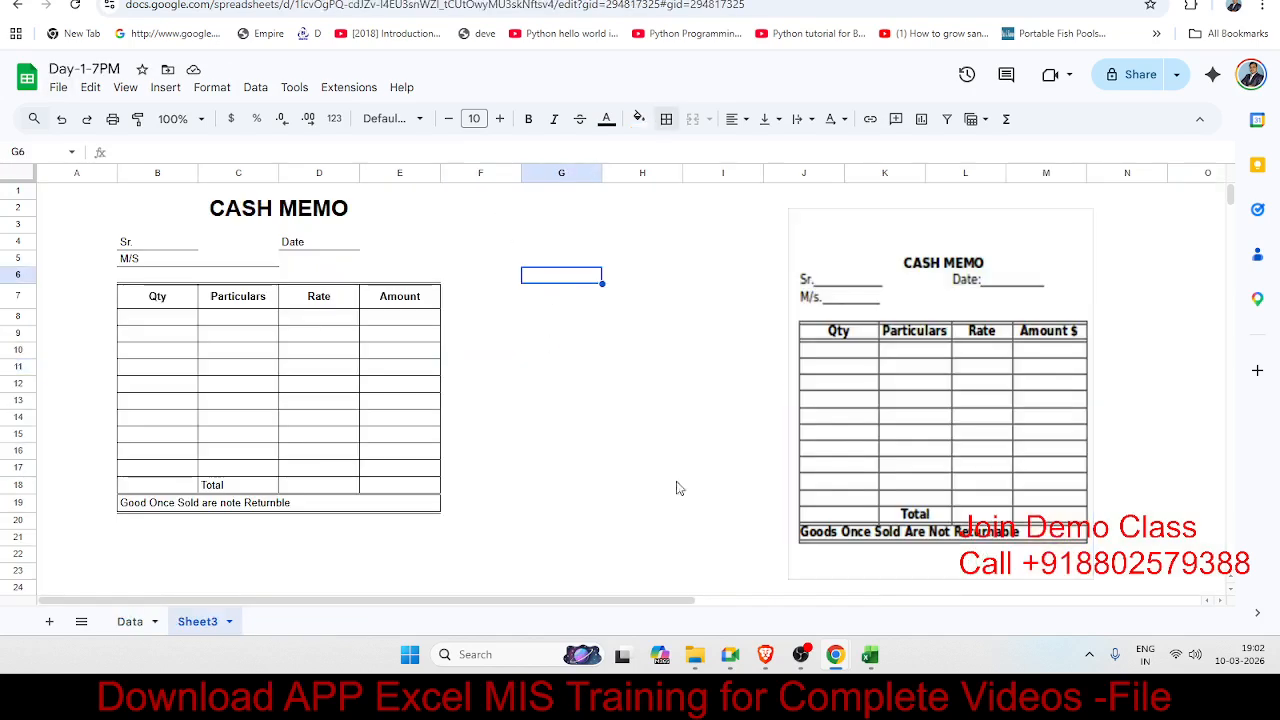
left_click(620, 337)
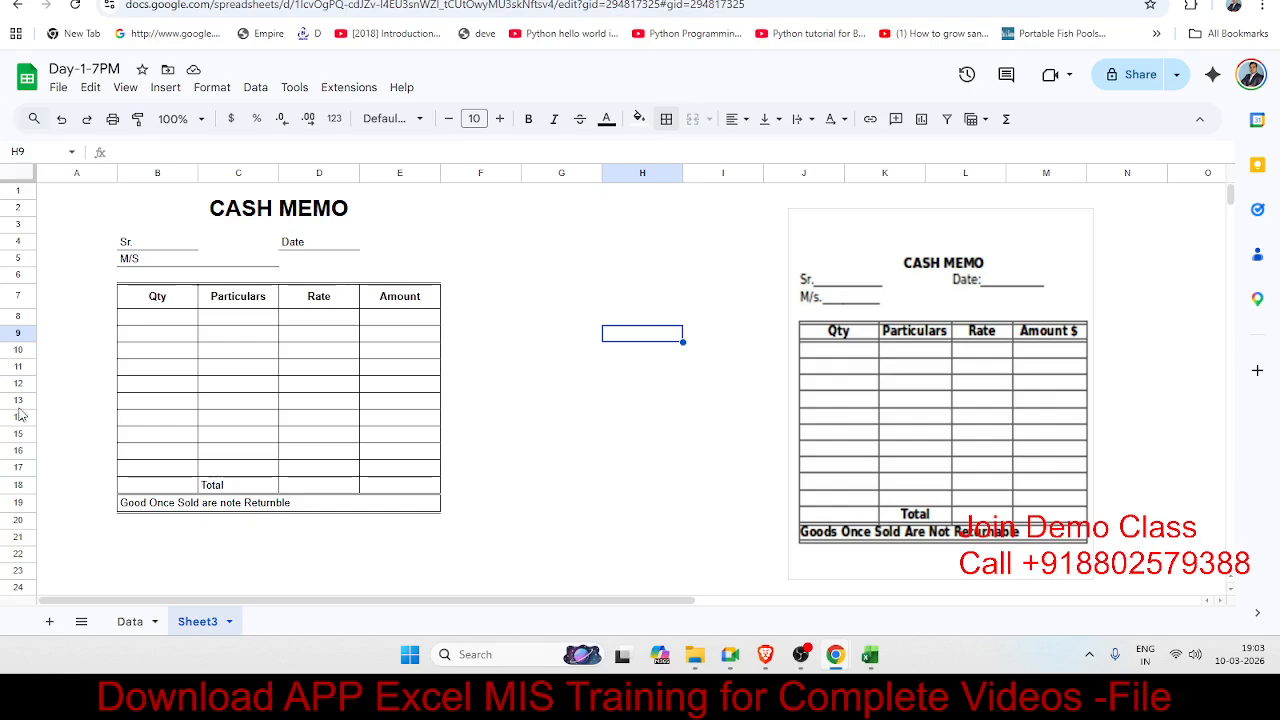
left_click(482, 259)
left_click(562, 263)
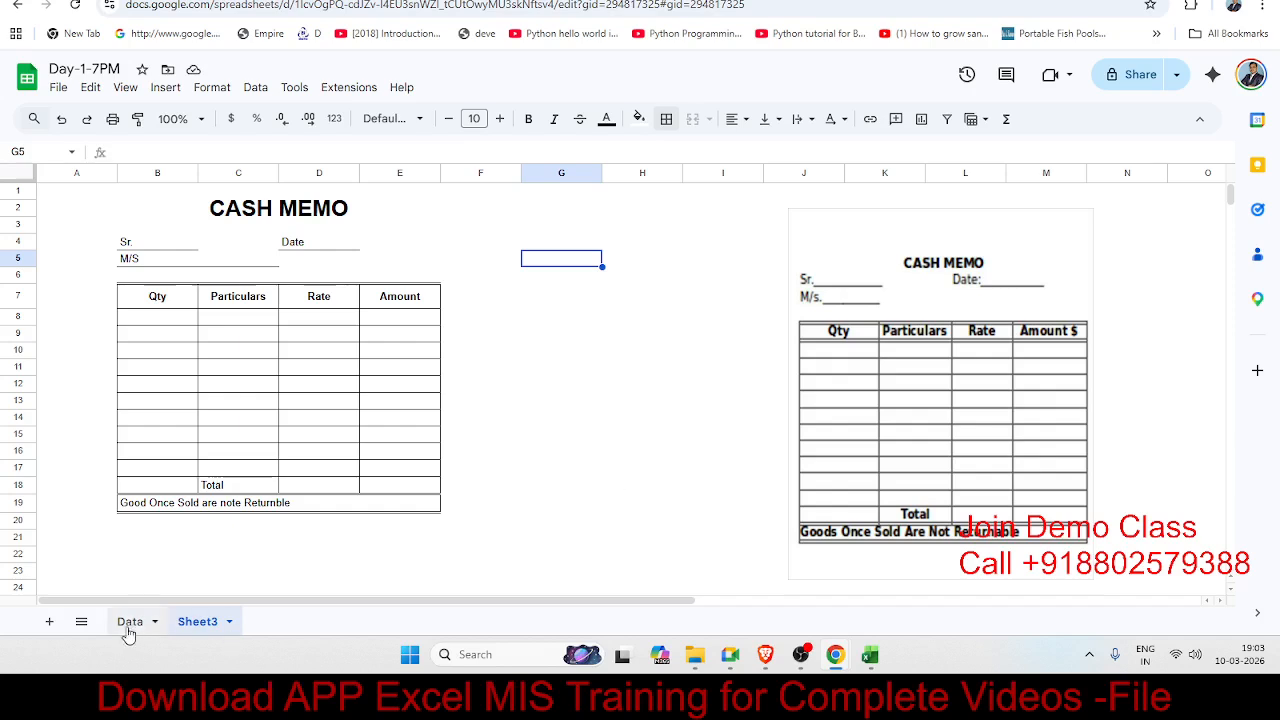
Step: Add a new blank sheet and name its tab Home_Word
left_click(48, 621)
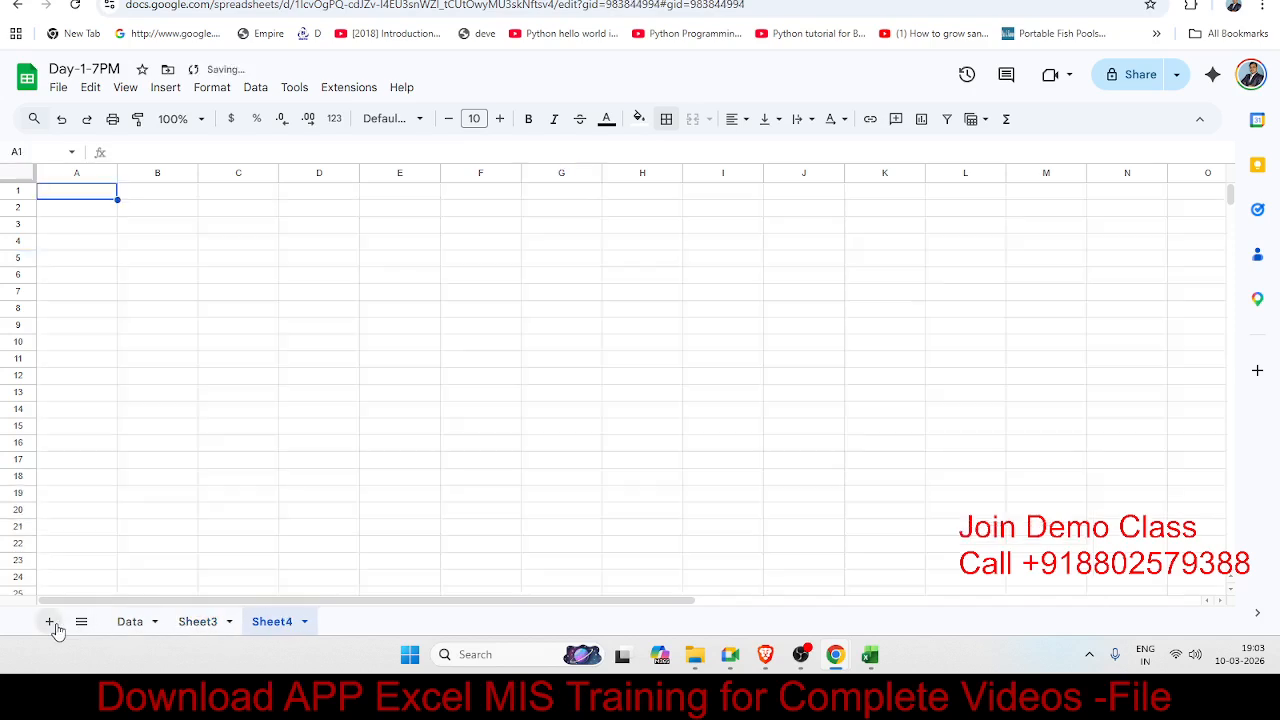
double_click(280, 621)
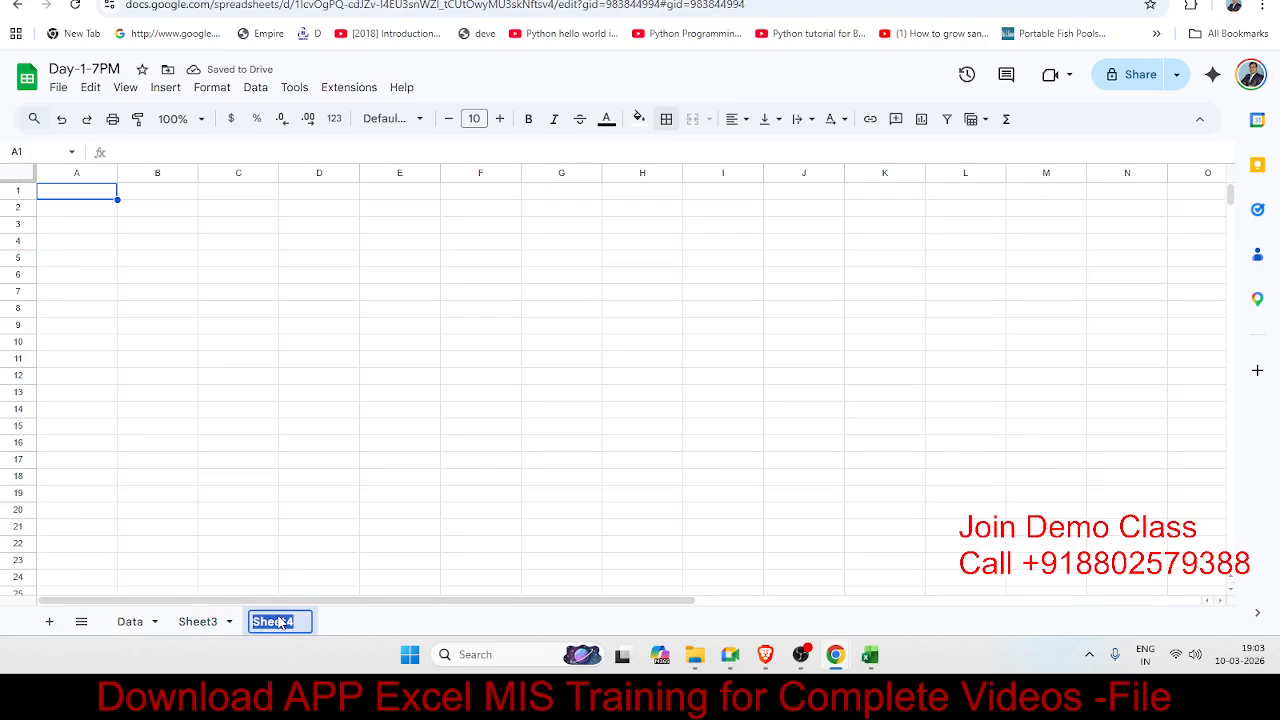
type("Hom")
key("BackSpace")
key("BackSpace")
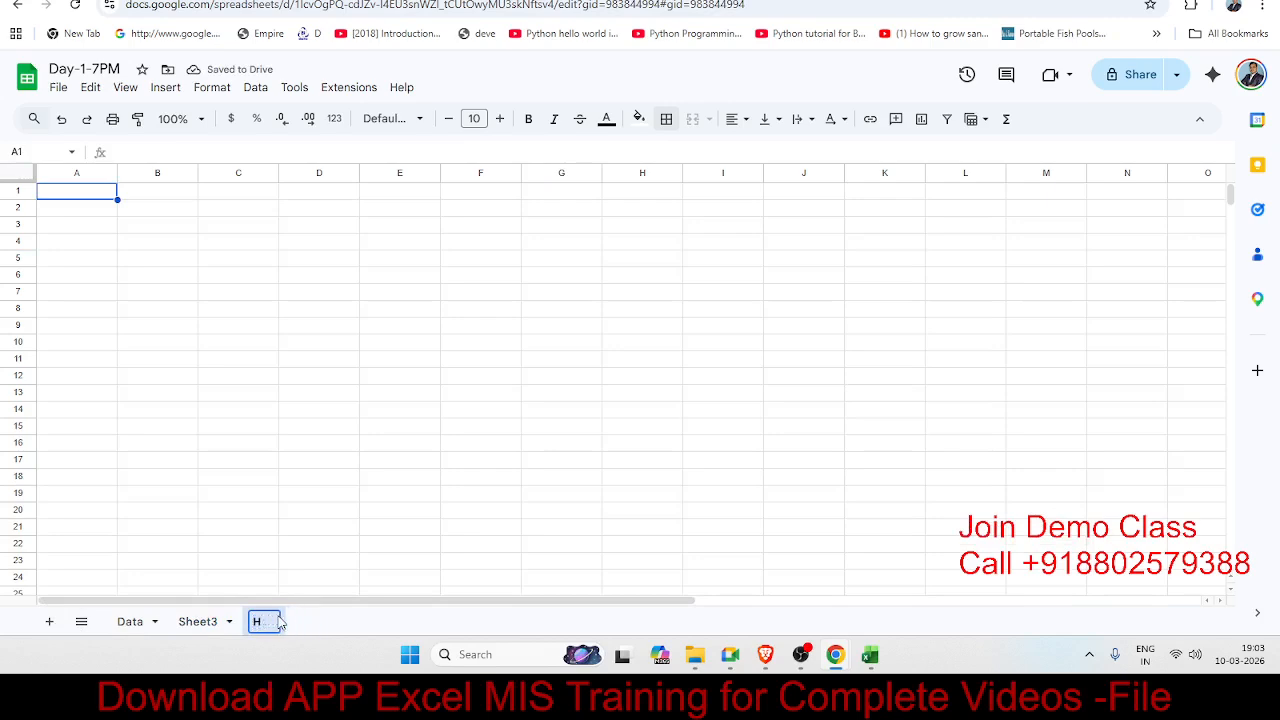
type("ome")
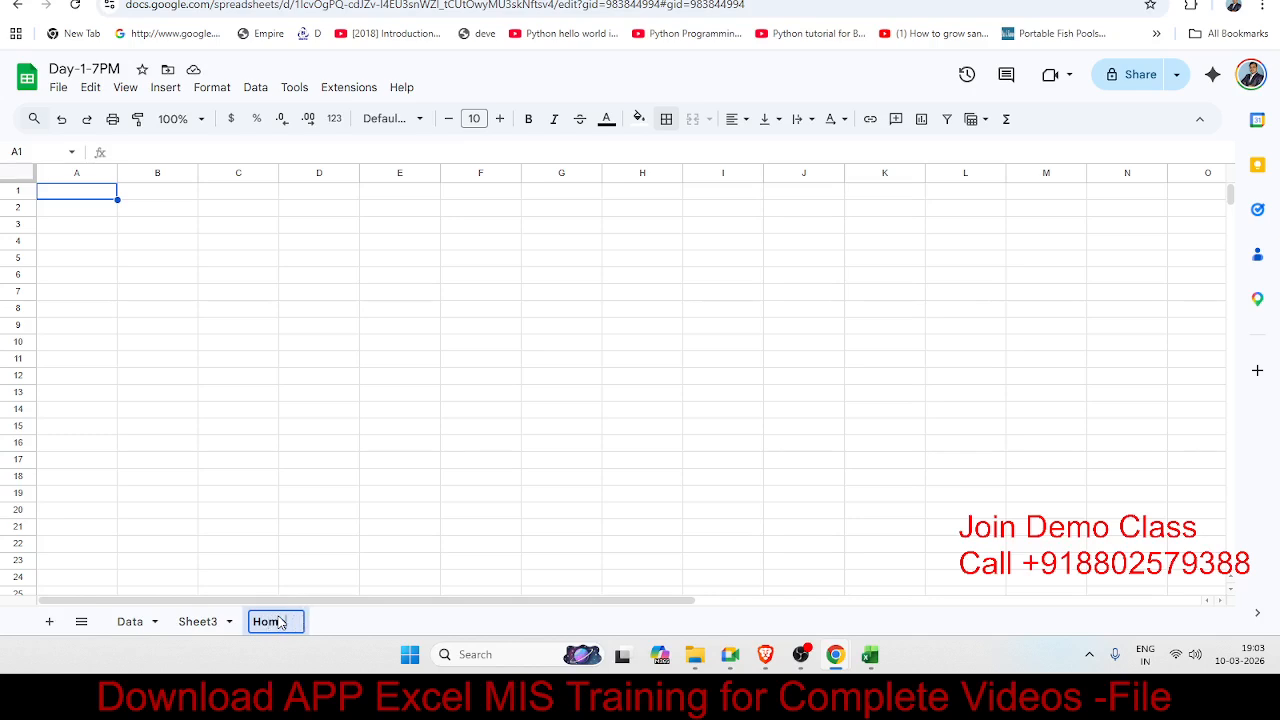
key("BackSpace")
type("_Word")
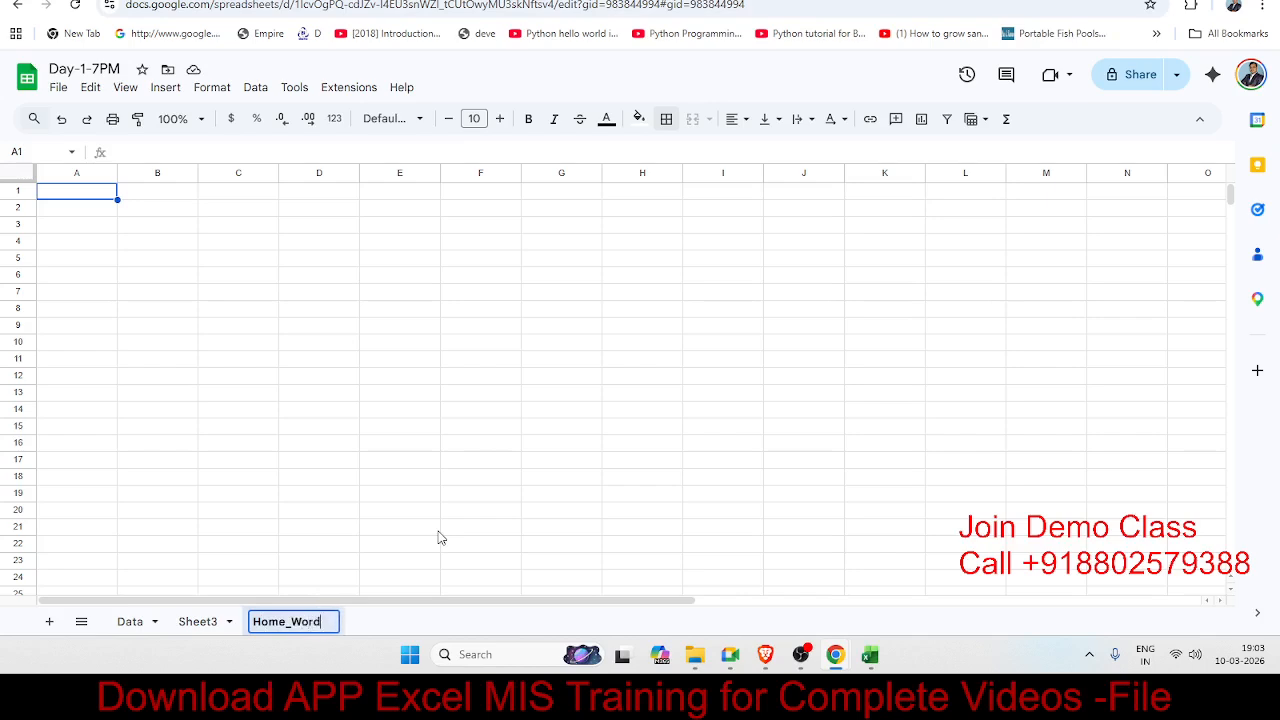
key("Return")
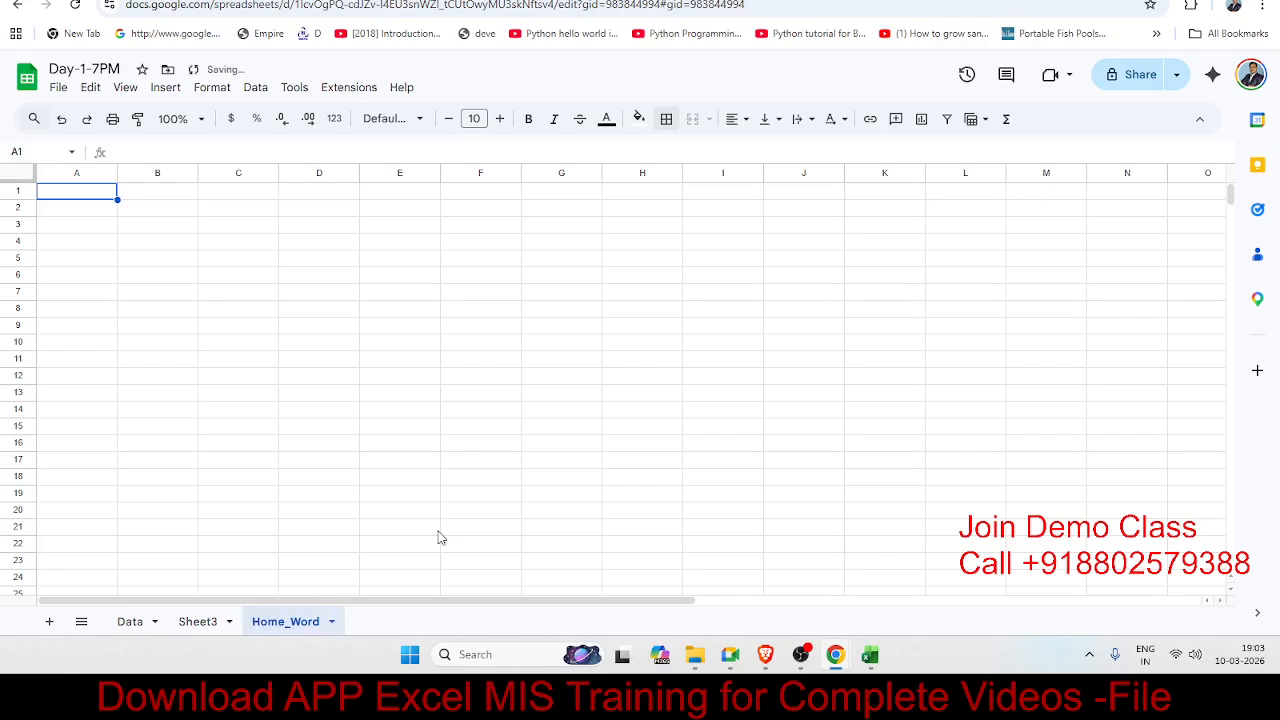
left_click(608, 214)
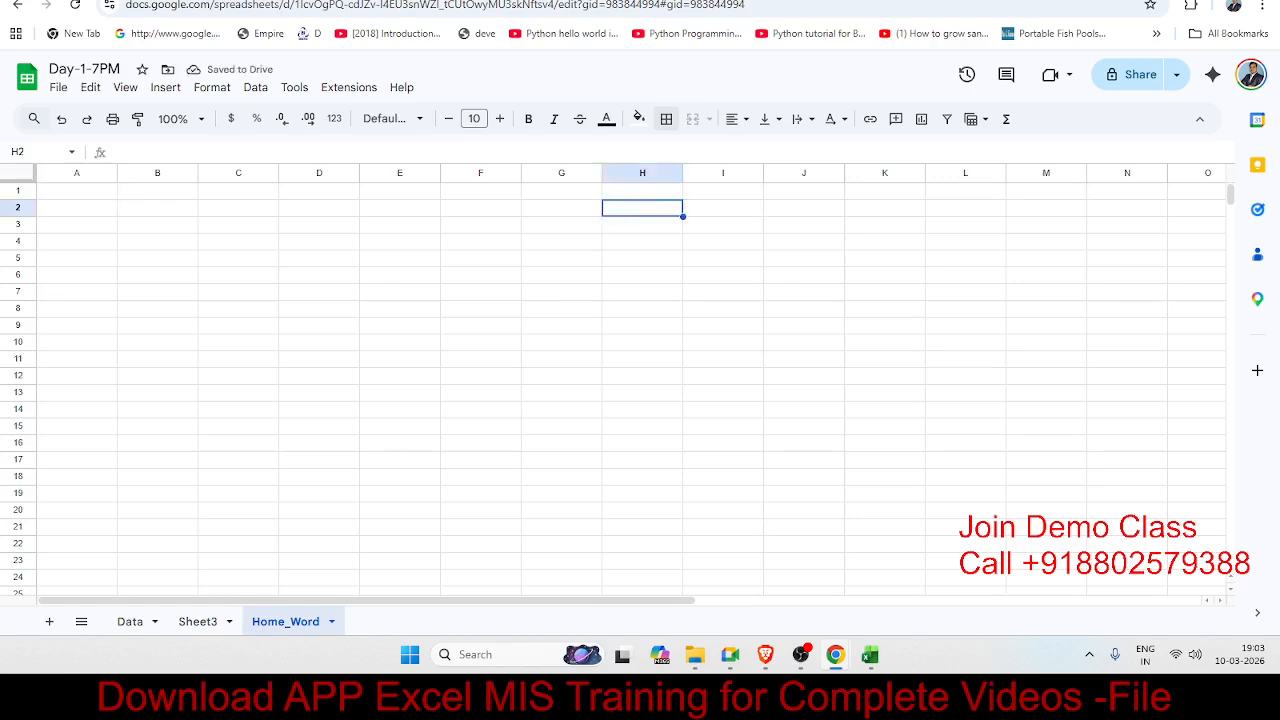
key("alt+Tab")
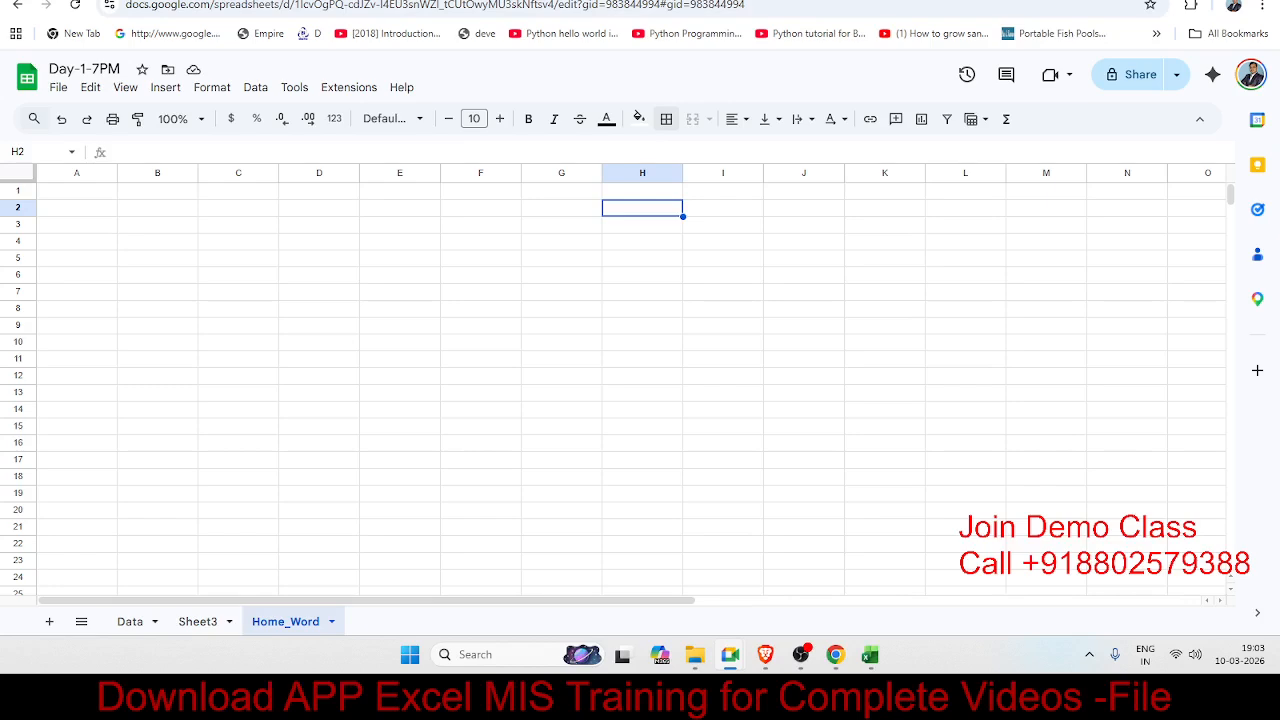
left_click(516, 228)
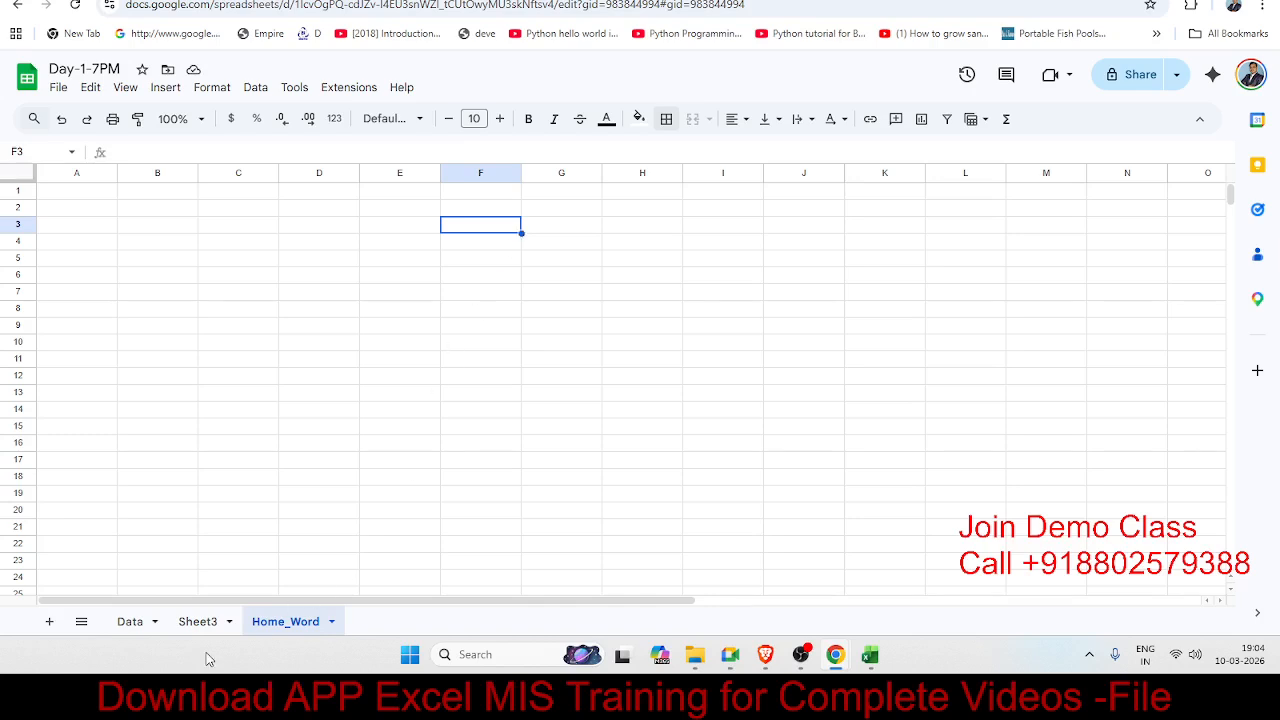
left_click(204, 626)
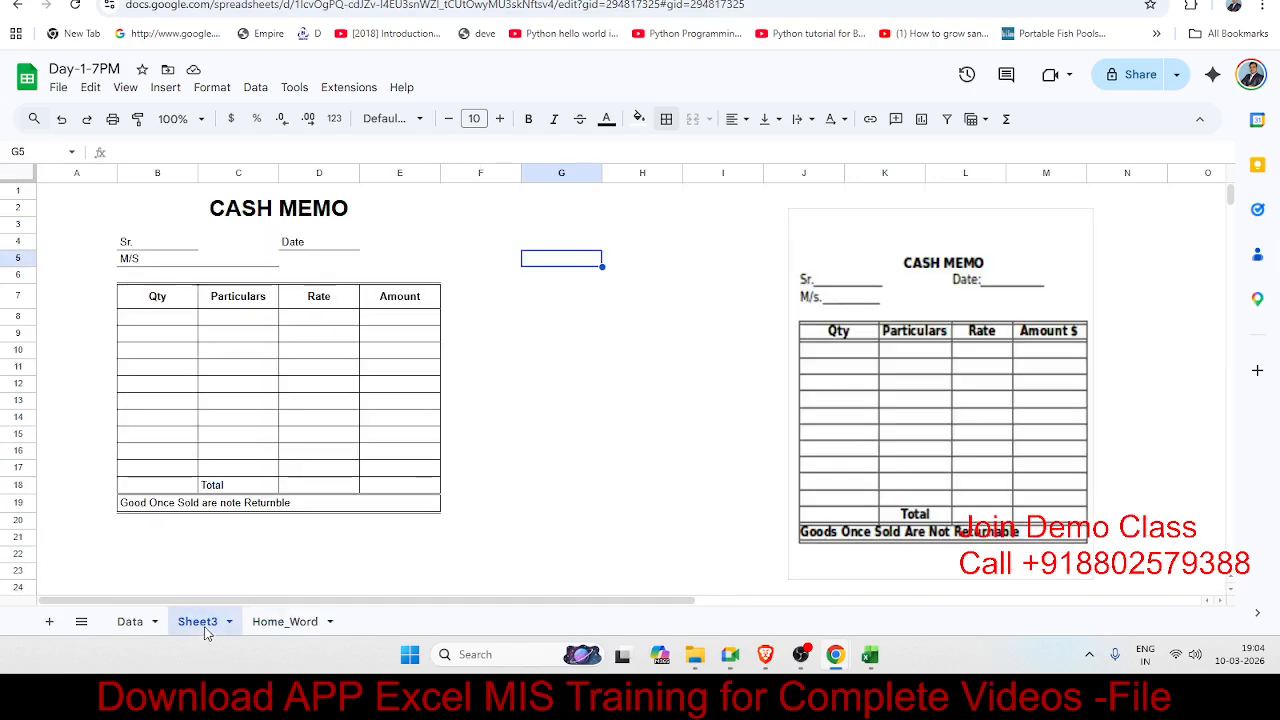
left_click(312, 616)
left_click(718, 224)
key("ctrl+v")
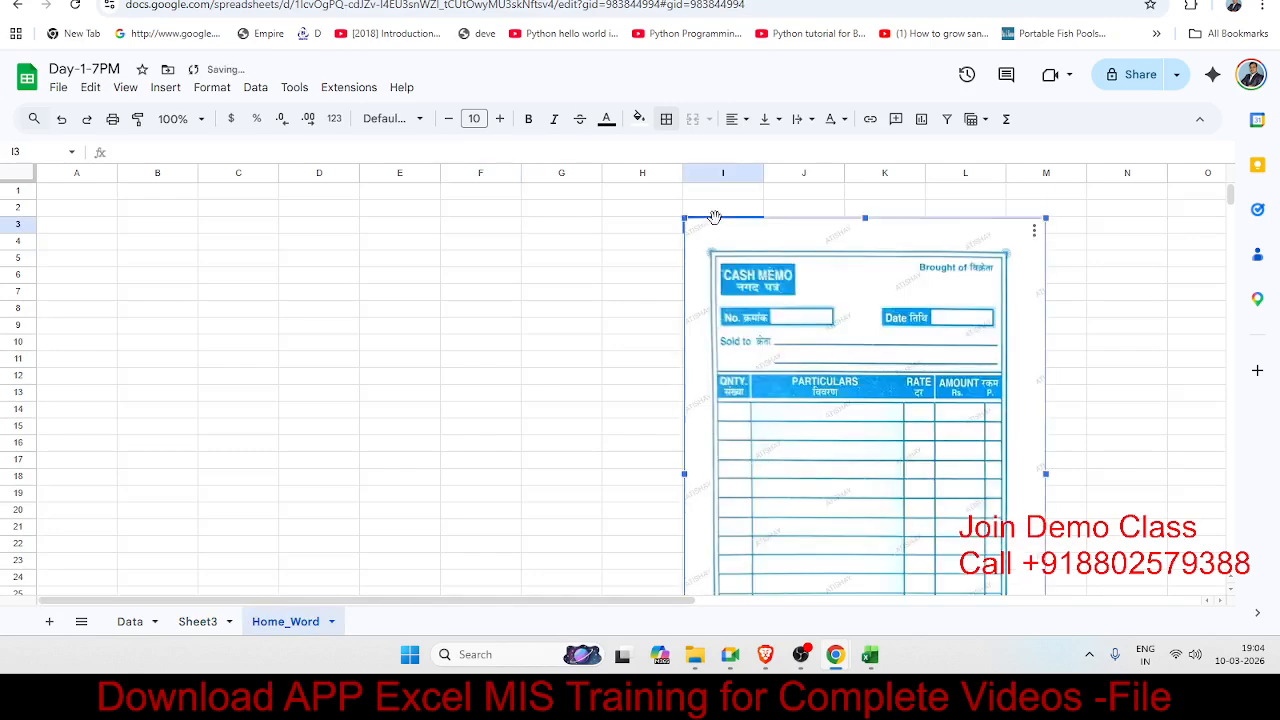
left_click_drag(786, 264, 633, 252)
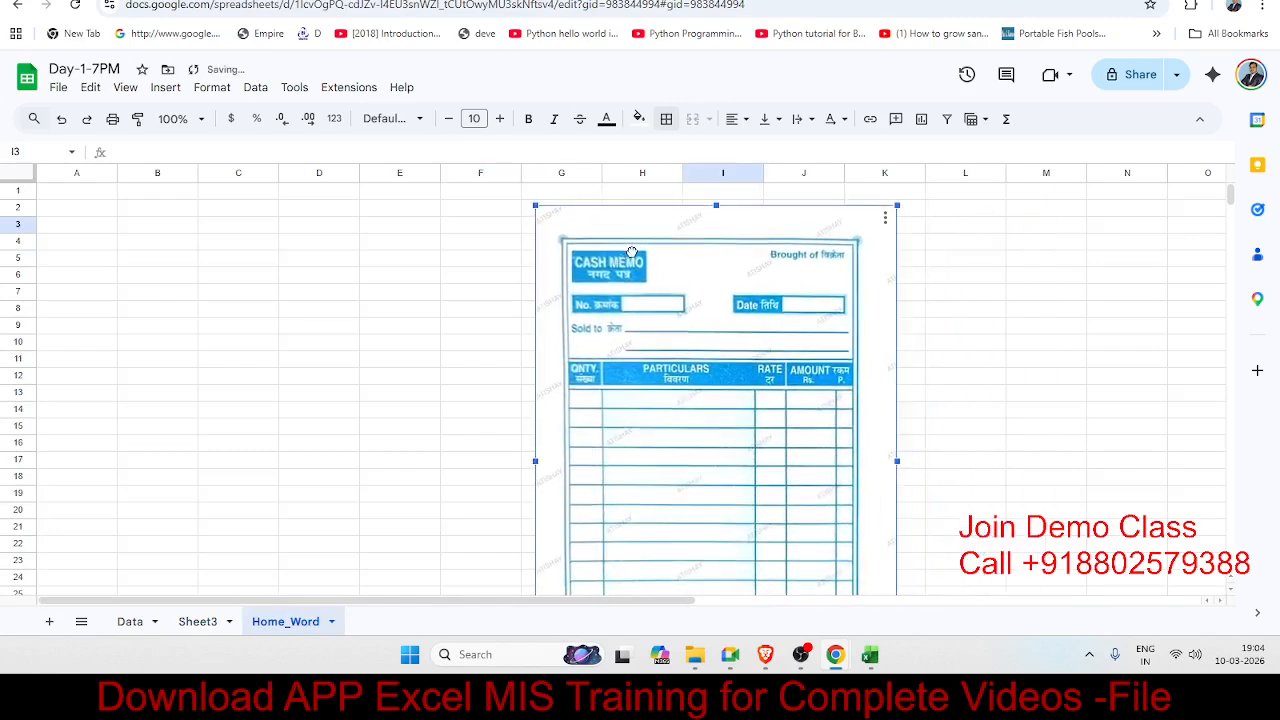
left_click(952, 316)
scroll(952, 318, "down", 3)
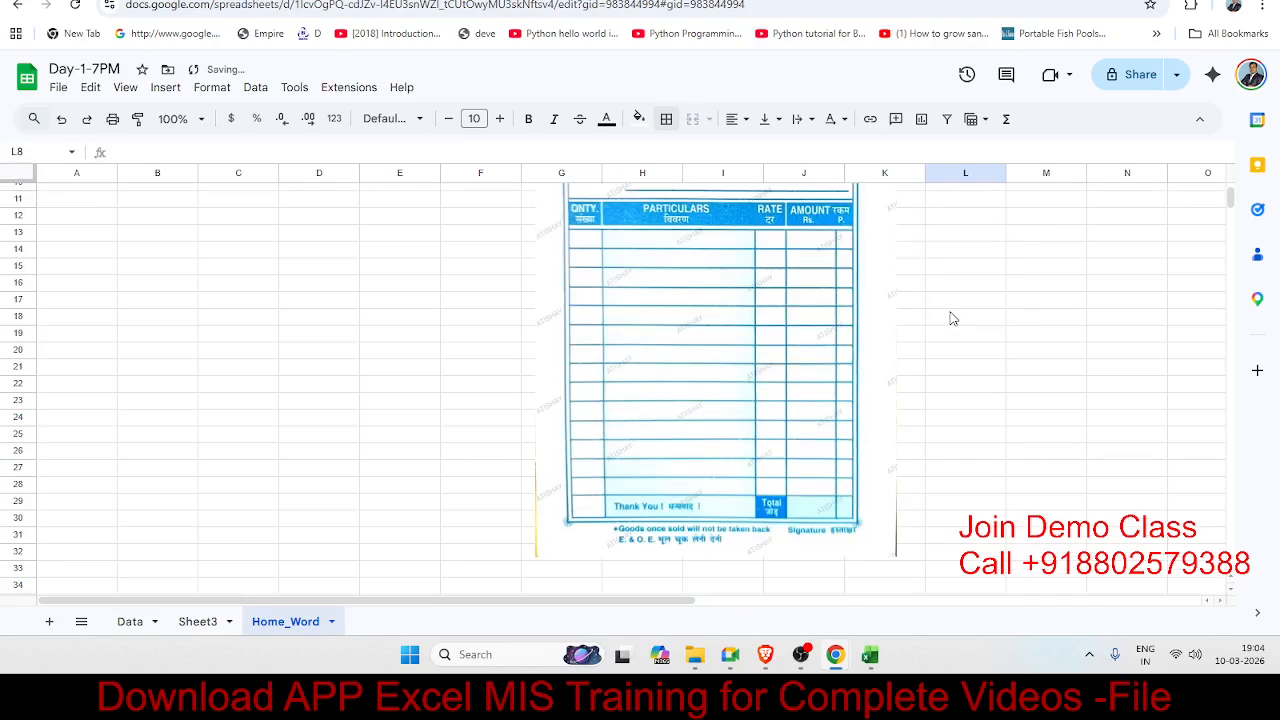
left_click(845, 328)
key("Delete")
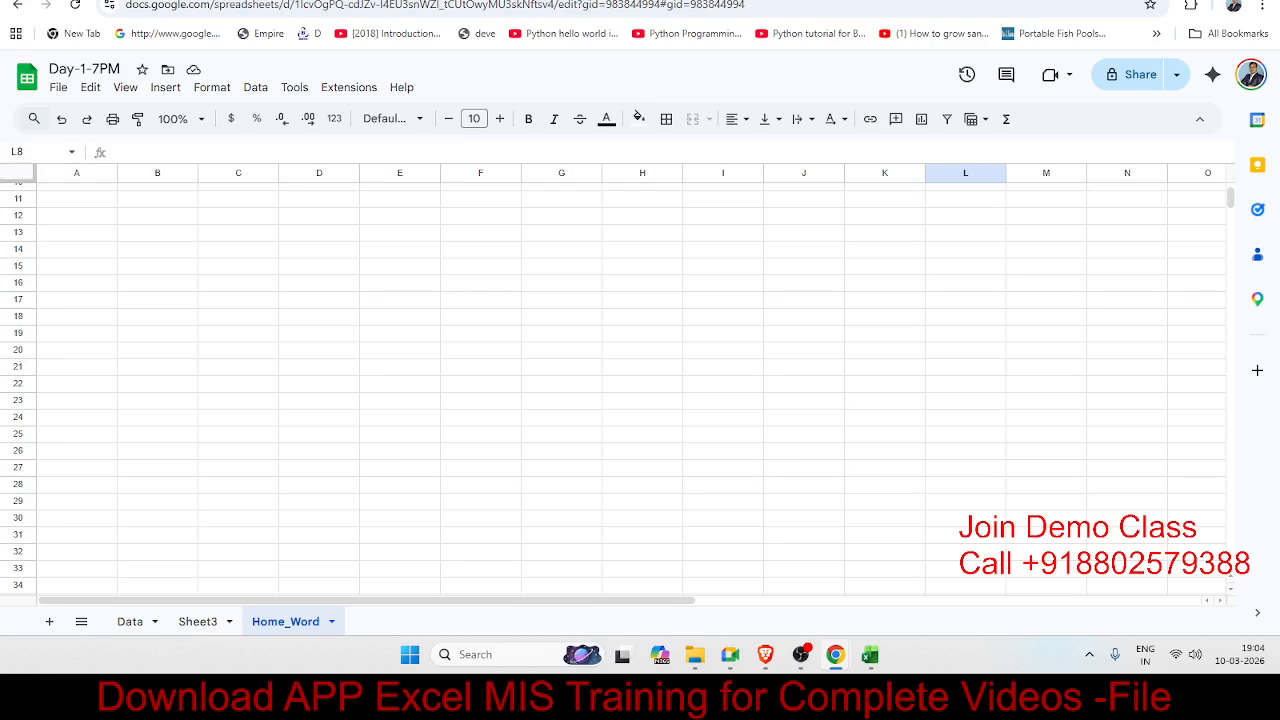
Step: Paste the cash memo template image at G13 and move it to span columns C–H
left_click(508, 266)
left_click(535, 237)
key("ctrl+v")
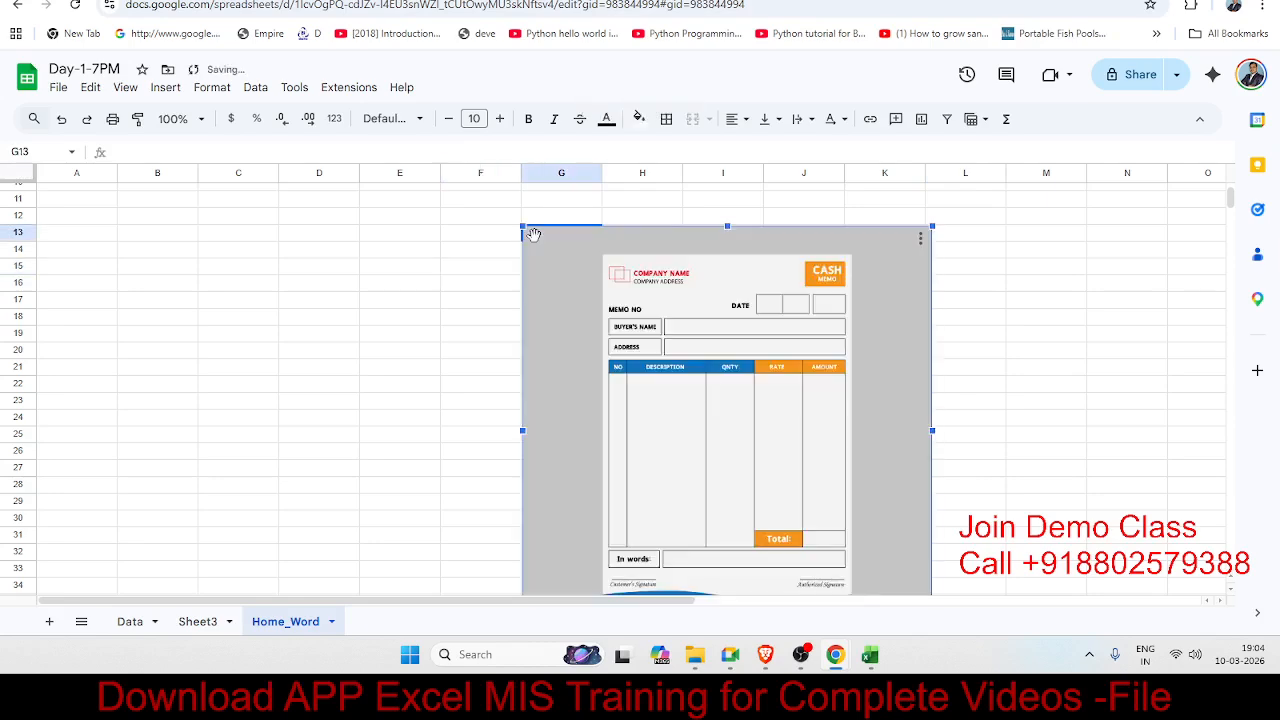
left_click_drag(676, 258, 385, 222)
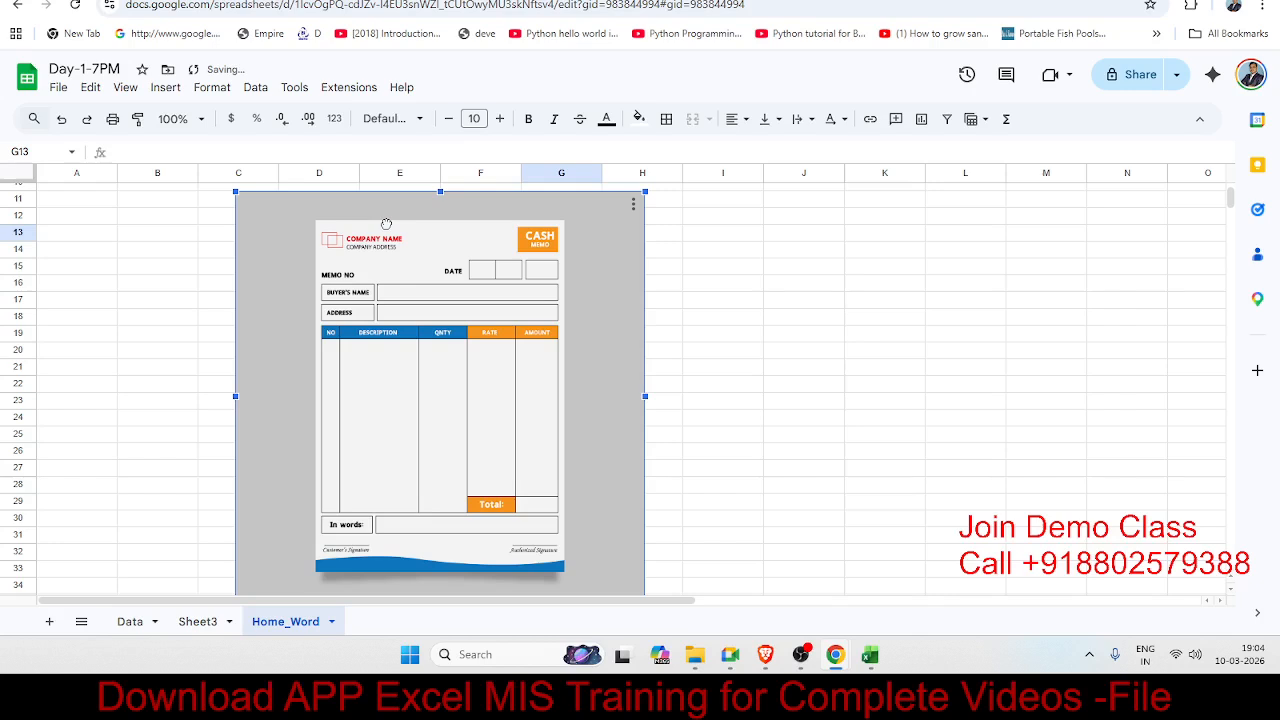
left_click(780, 285)
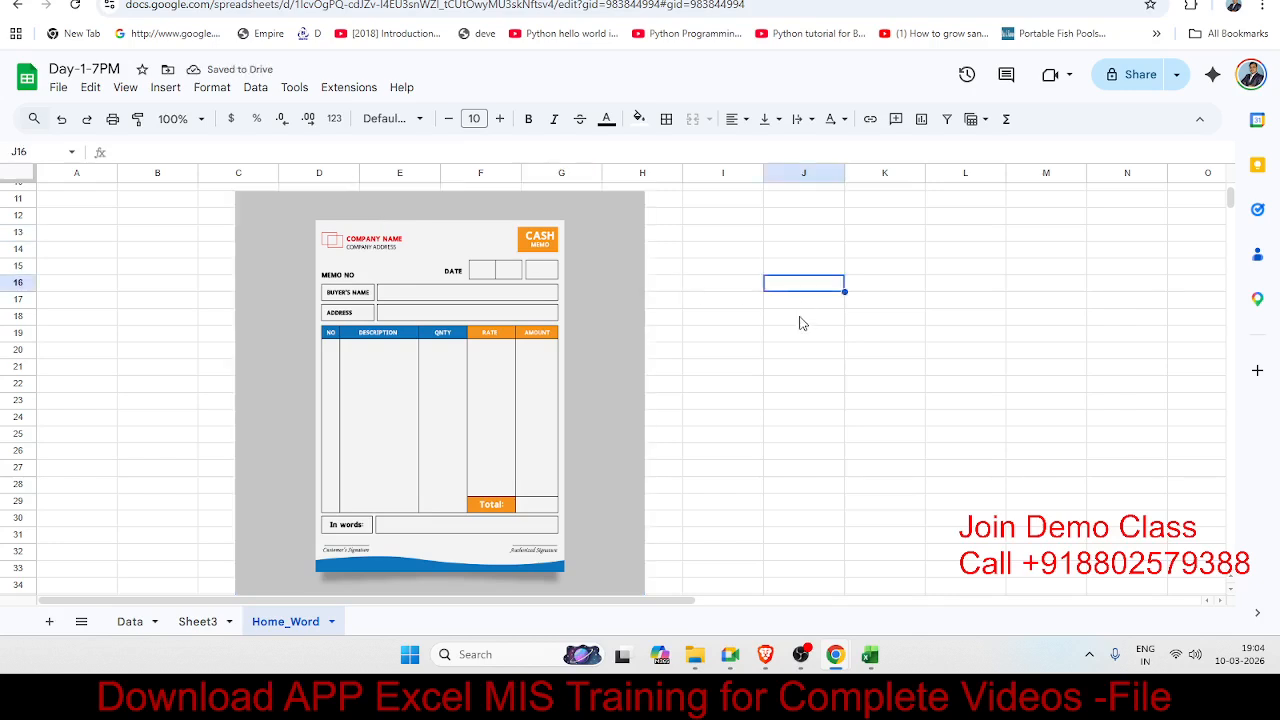
left_click(800, 320)
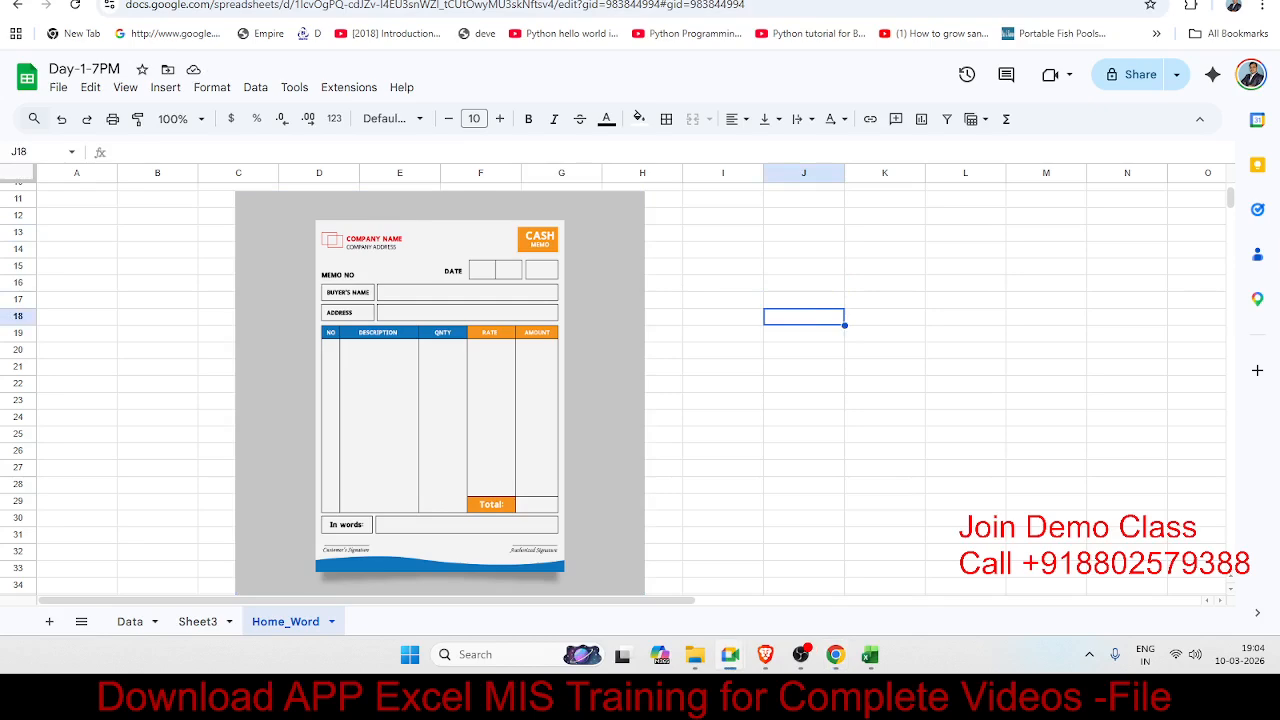
left_click(914, 266)
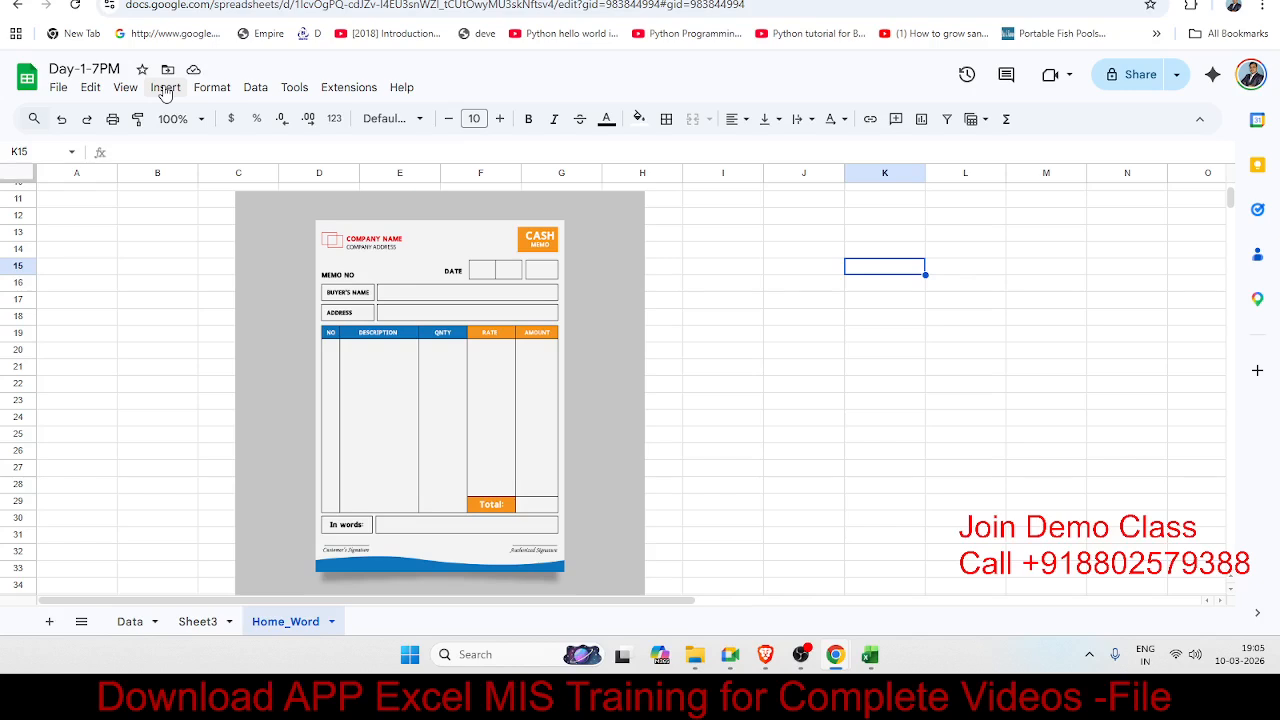
Step: Share the spreadsheet with the collaborator's e-mail as Editor, adding the note 'Day -1'
left_click(1129, 80)
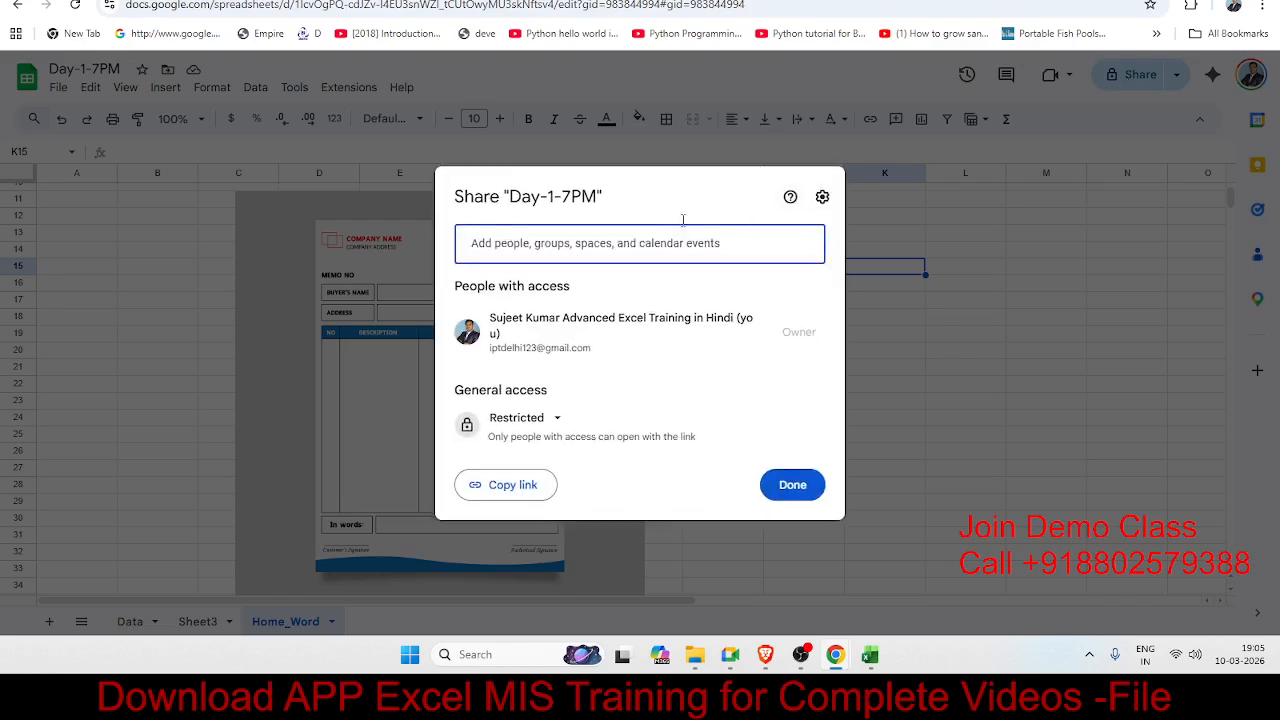
key("Escape")
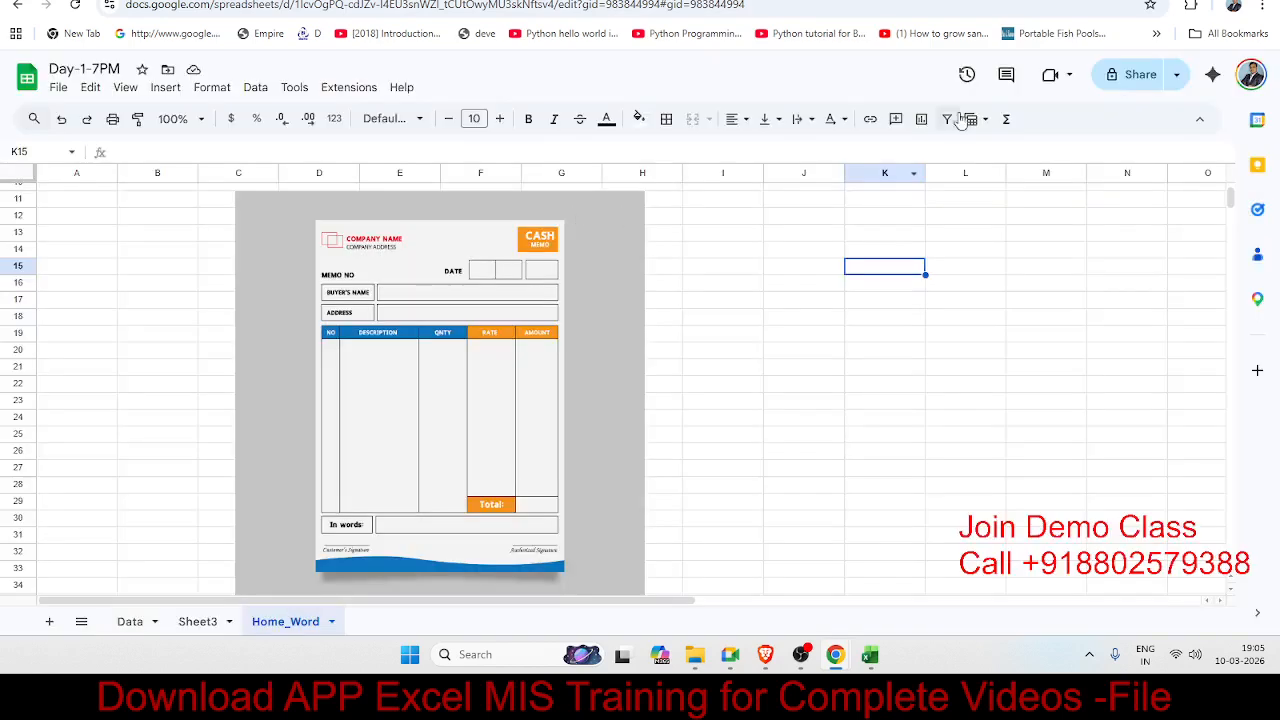
left_click(1124, 82)
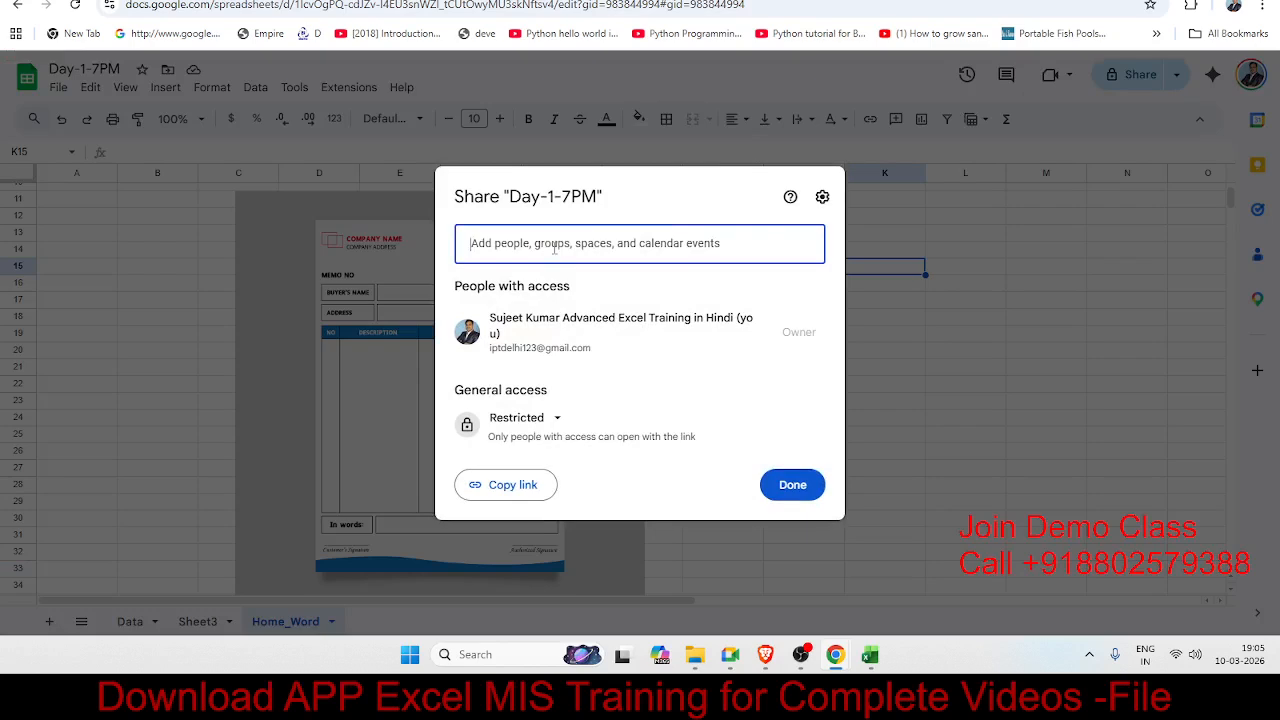
key("ctrl+v")
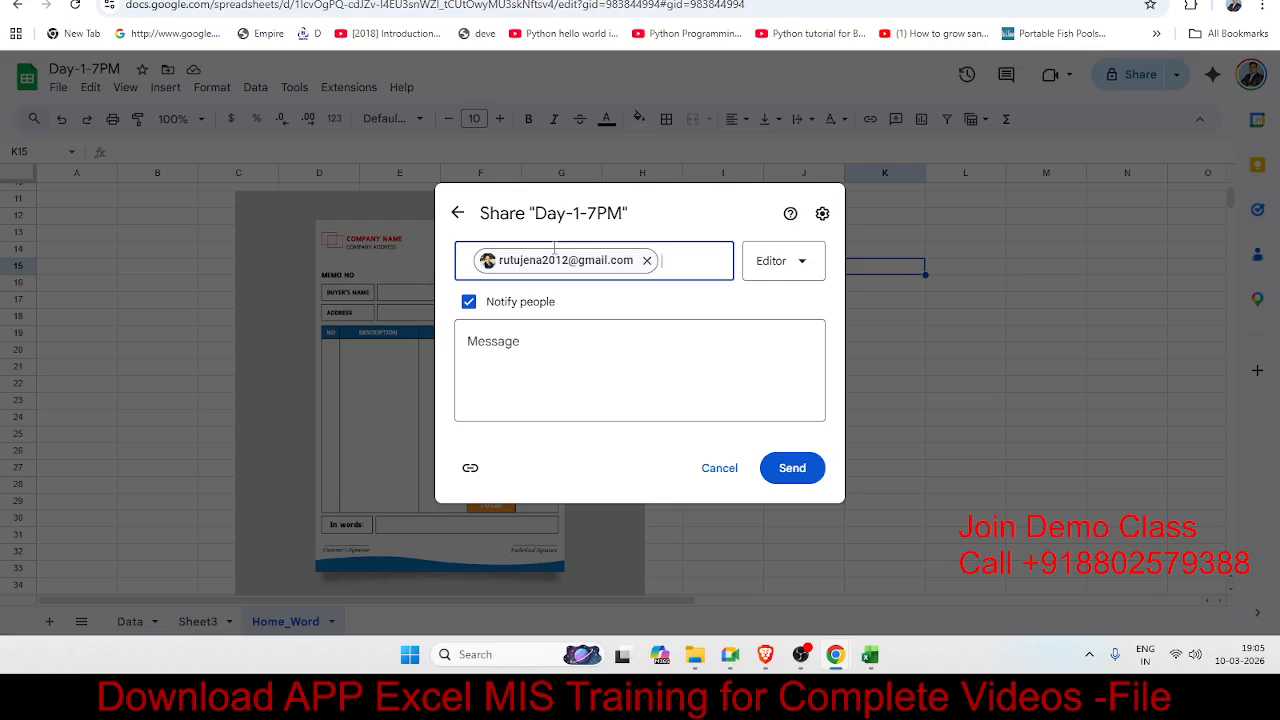
left_click(782, 270)
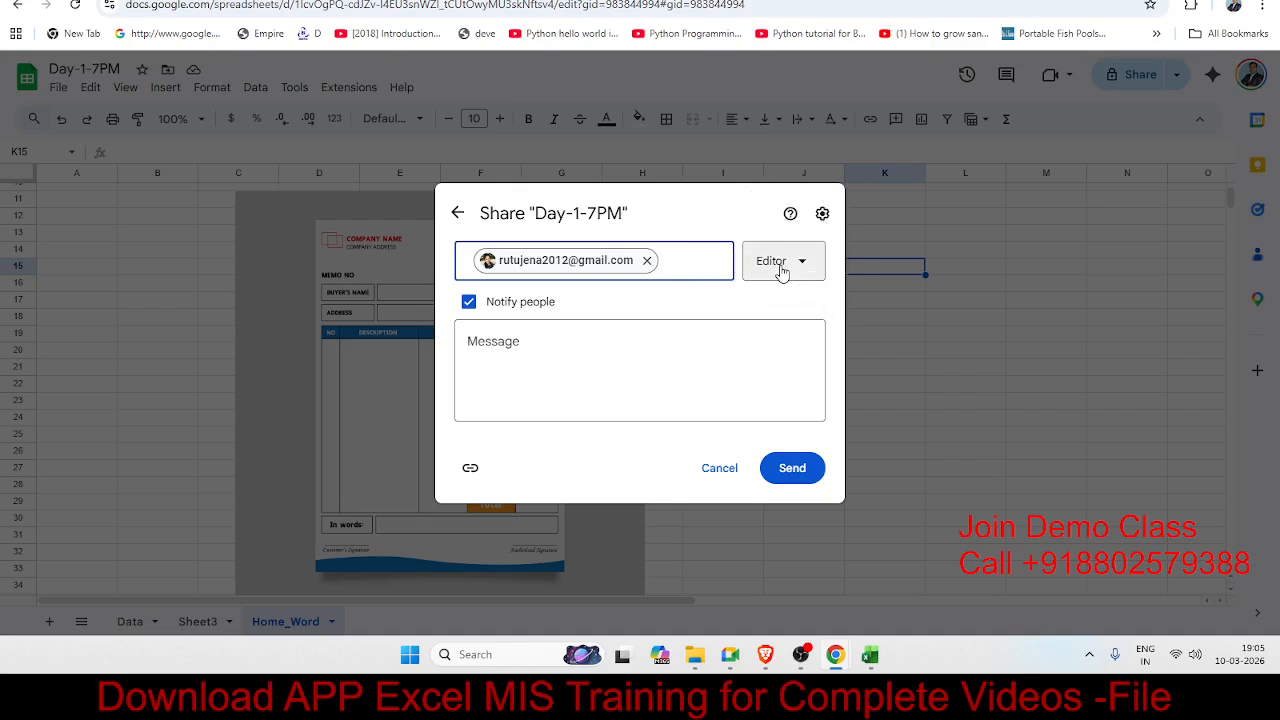
left_click(781, 270)
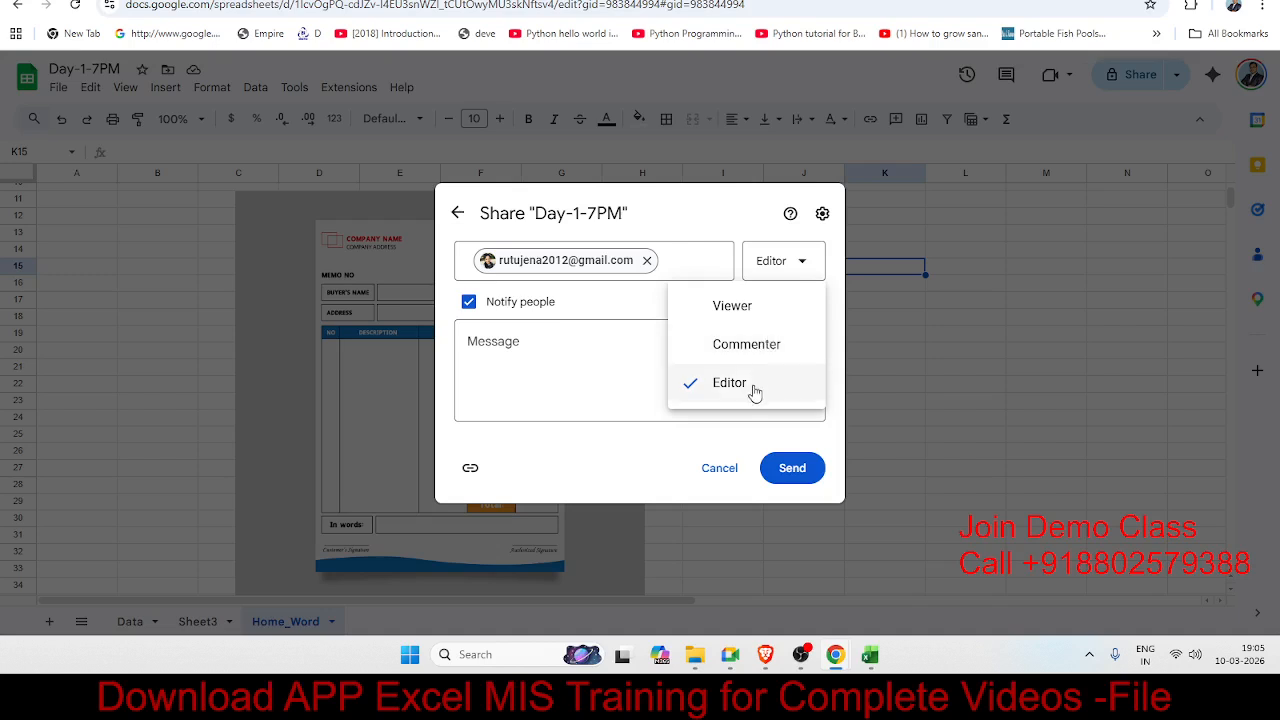
left_click(671, 414)
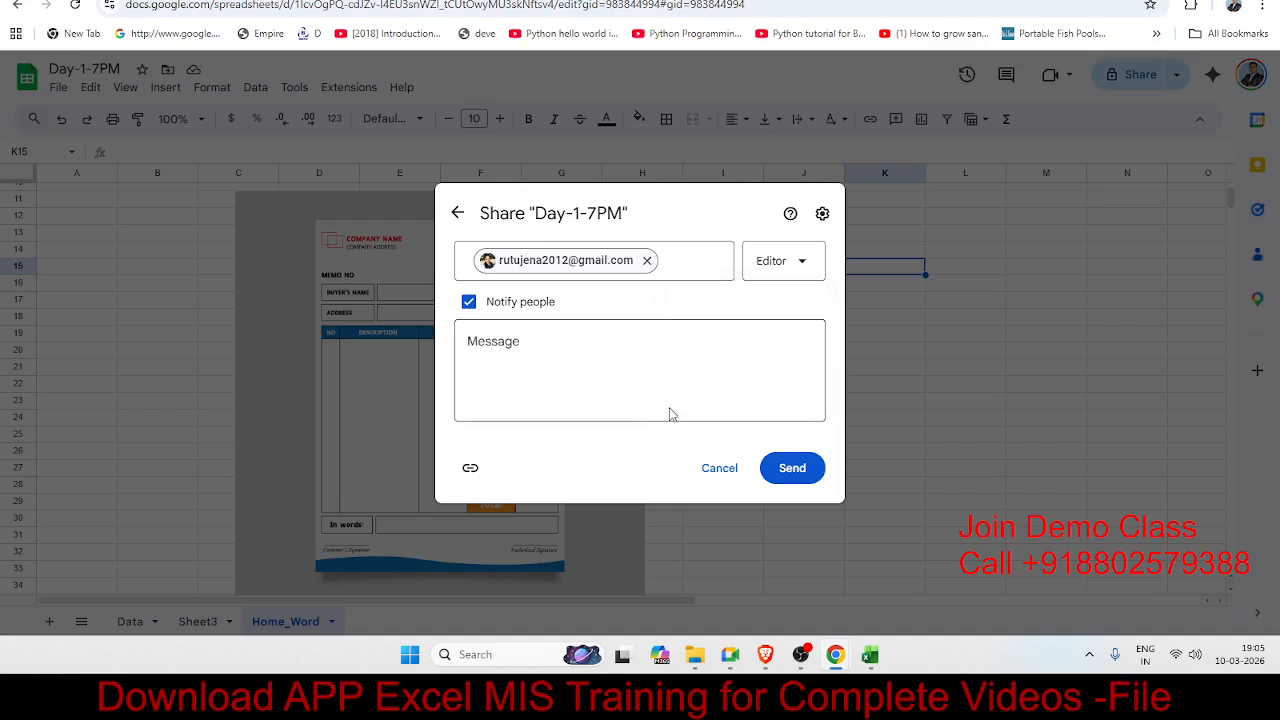
left_click(663, 390)
type("Day -")
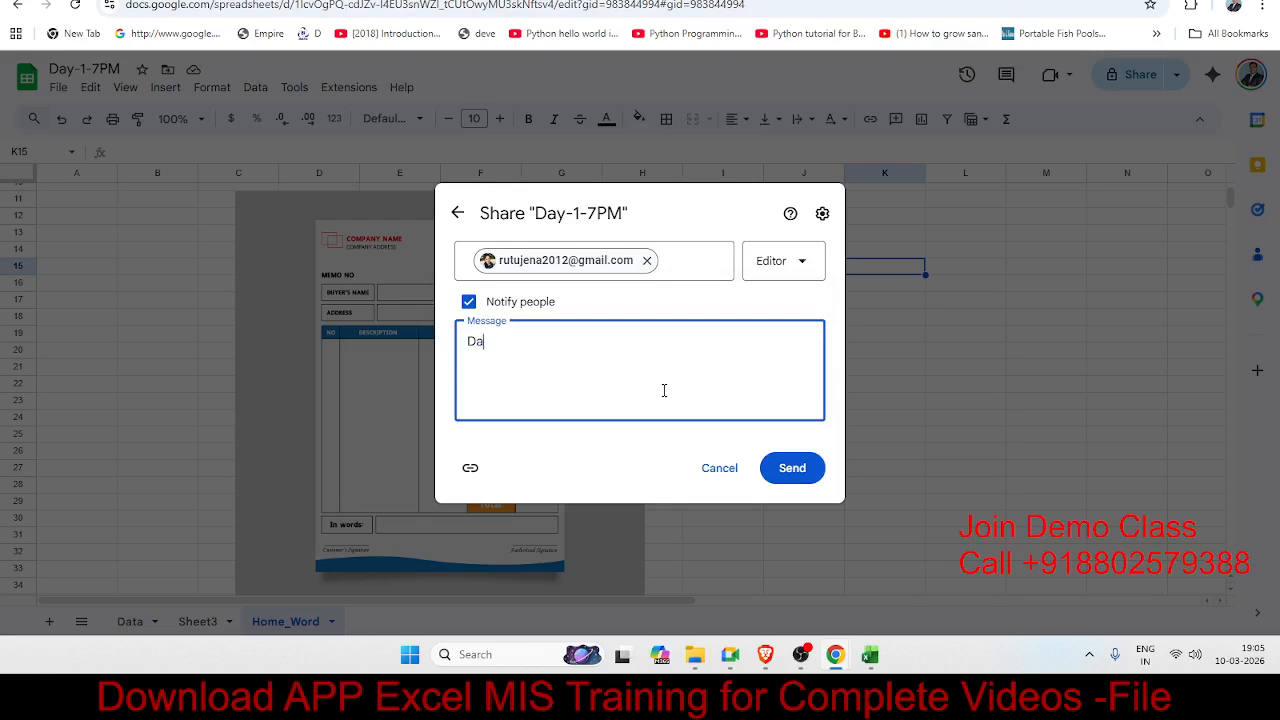
type("1")
left_click(794, 486)
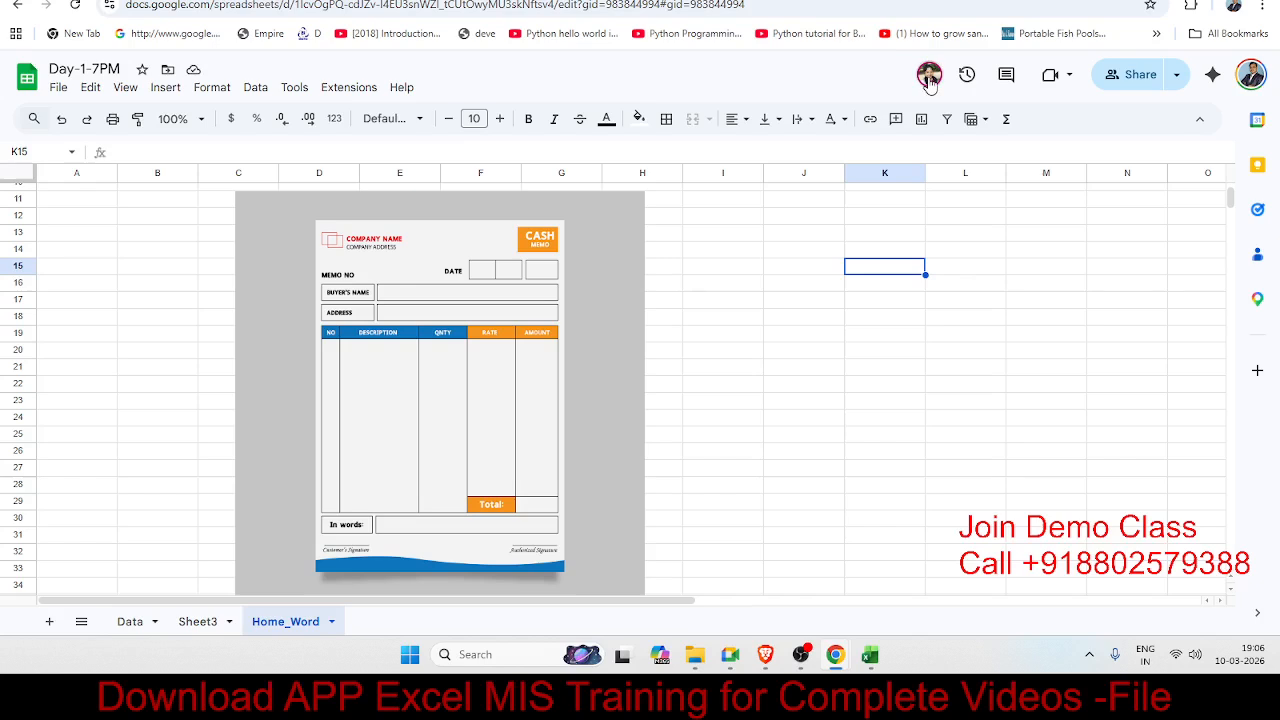
mouse_move(930, 84)
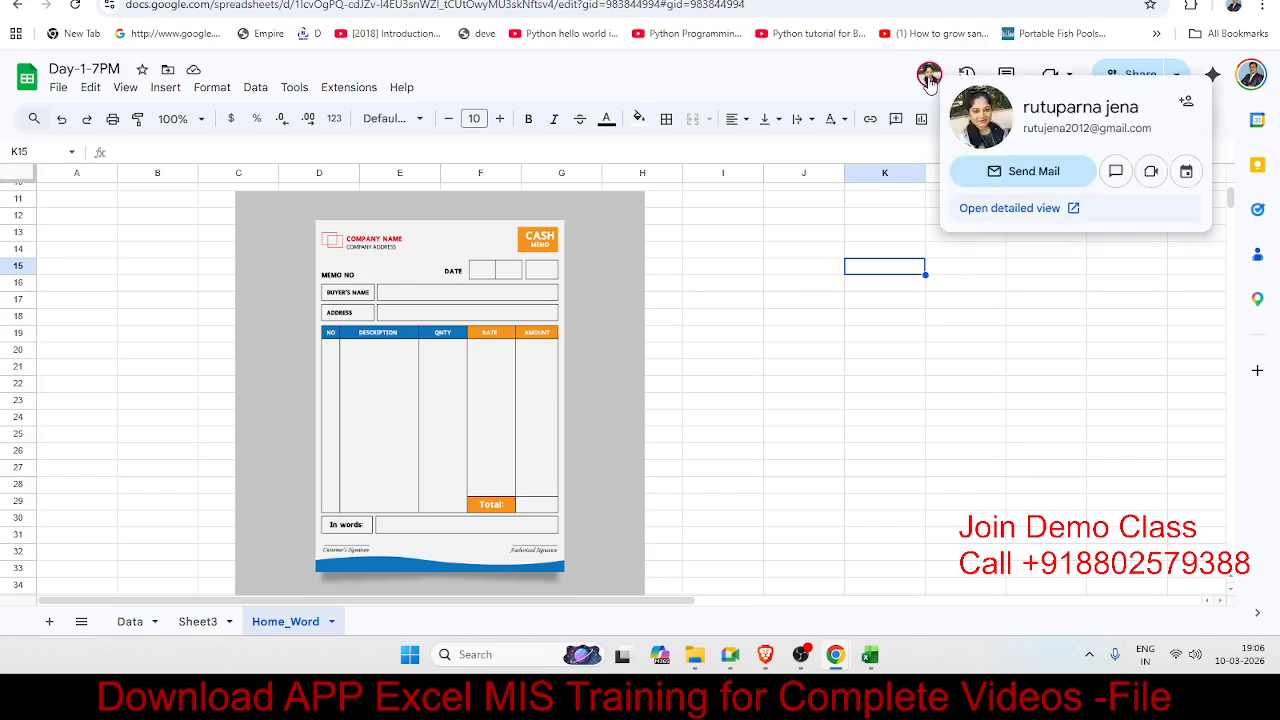
left_click(810, 320)
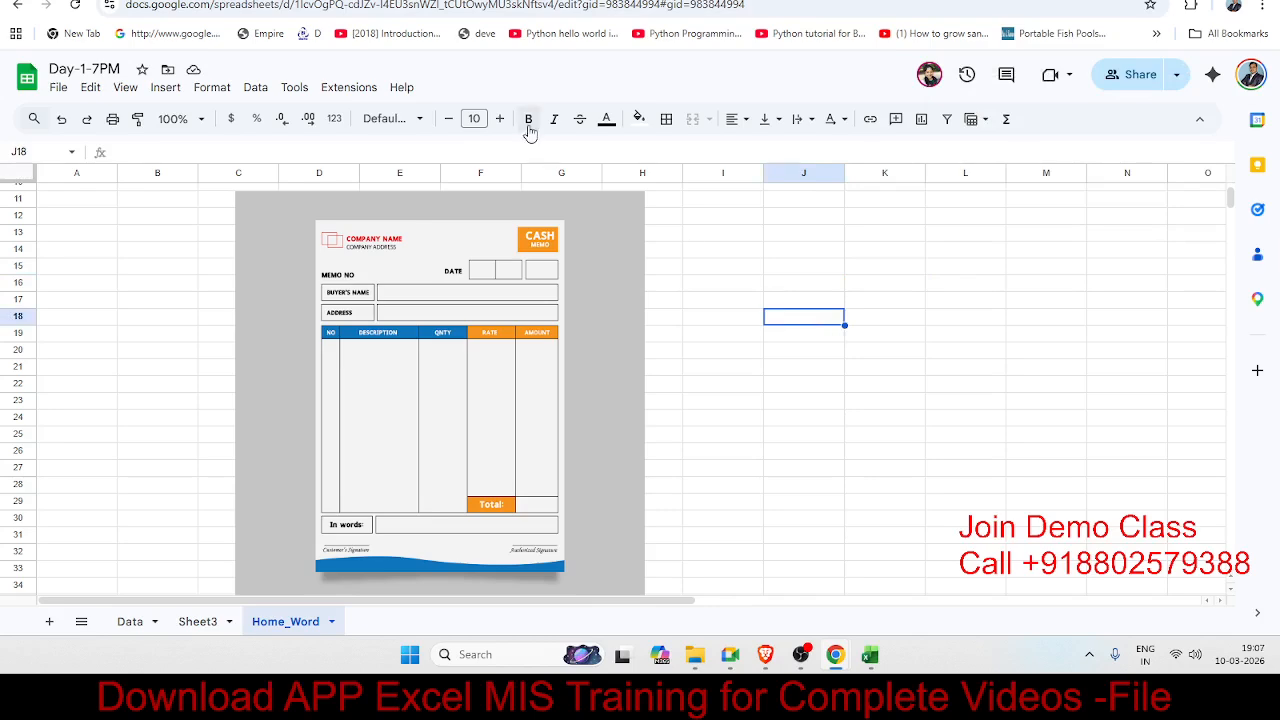
scroll(545, 314, "down", 2)
scroll(545, 314, "up", 4)
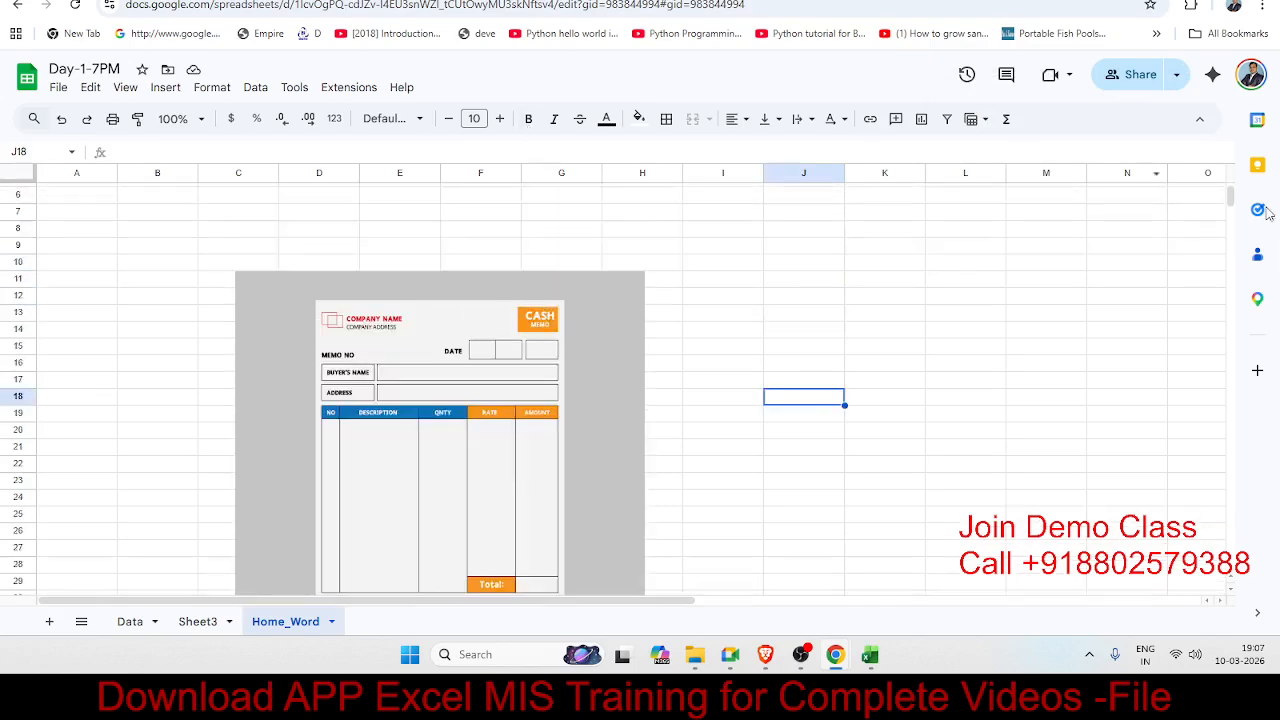